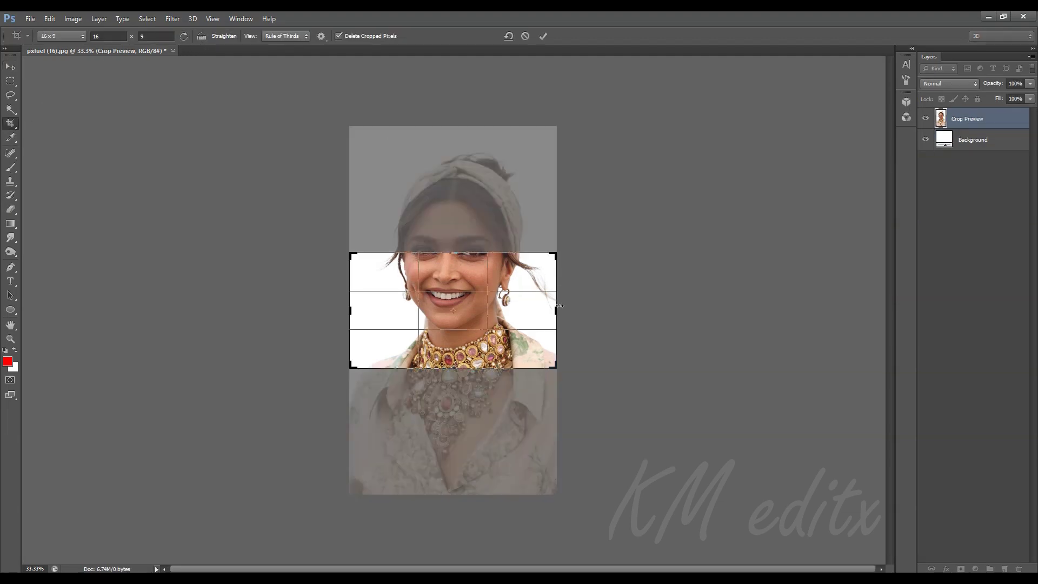
# Widen the canvas with a 16:9 crop that extends past both sides of the photo.
pyautogui.moveTo(556, 310); pyautogui.dragTo(831, 278)
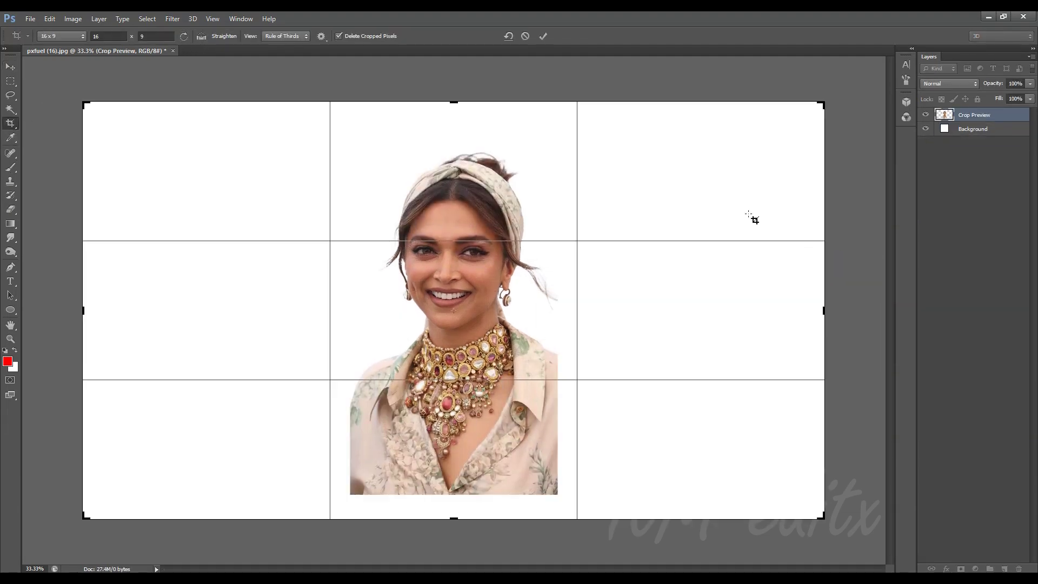
pyautogui.press('Return')
pyautogui.press('v')
pyautogui.hotkey('ctrl', '+')
# Apply Unsharp Mask with a radius of about 9.6 to the portrait layer.
pyautogui.hotkey('ctrl', '+')
pyautogui.hotkey('ctrl', '+')
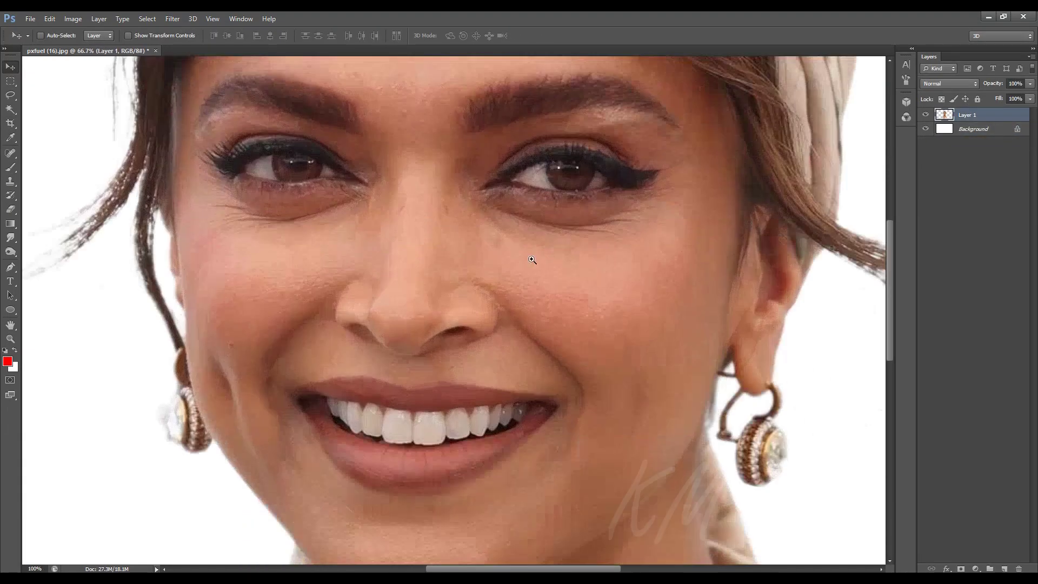
pyautogui.hotkey('ctrl', '-')
pyautogui.hotkey('ctrl', '-')
pyautogui.hotkey('ctrl', '+')
pyautogui.click(173, 19)
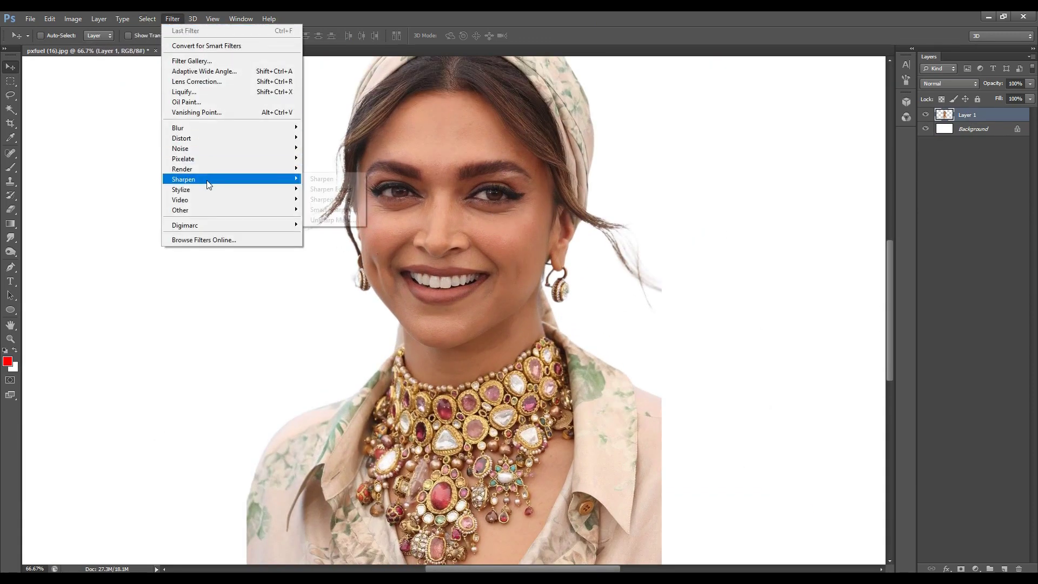
pyautogui.click(325, 220)
pyautogui.moveTo(722, 313)
pyautogui.mouseDown()
pyautogui.moveTo(745, 316)
pyautogui.moveTo(726, 293)
pyautogui.mouseUp()
pyautogui.click(822, 150)
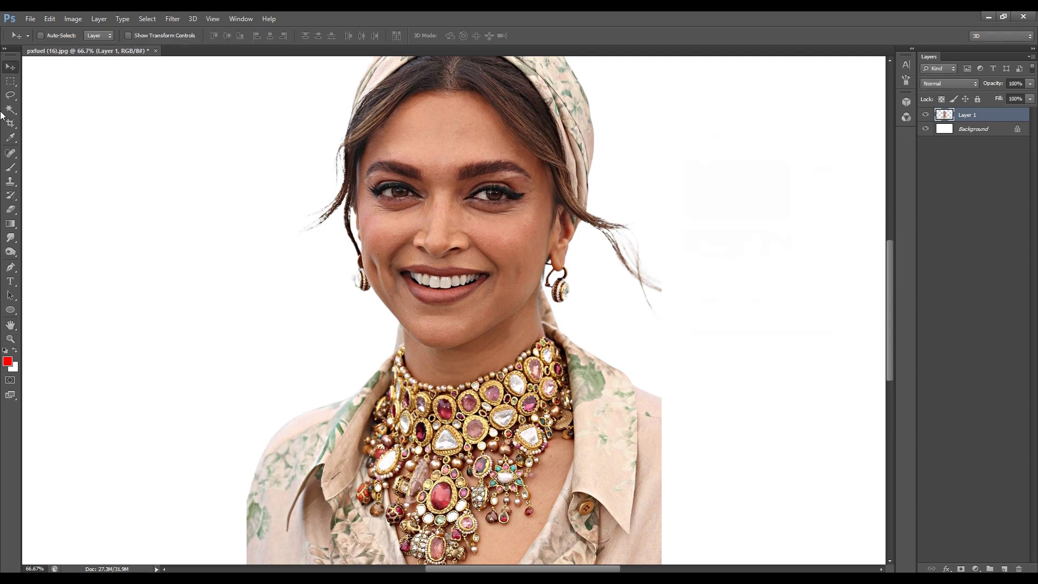
pyautogui.click(10, 237)
pyautogui.hotkey('ctrl', '+')
pyautogui.hotkey('ctrl', '+')
# Set the Smudge strength to 22% and work across the forehead.
pyautogui.scroll(2, 464, 162)
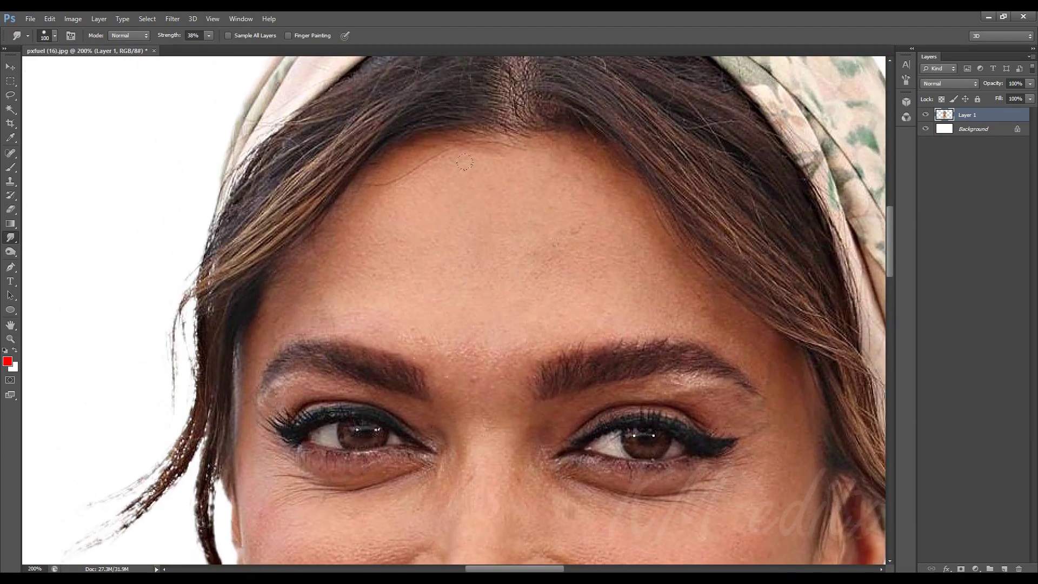
pyautogui.moveTo(200, 51); pyautogui.dragTo(200, 52)
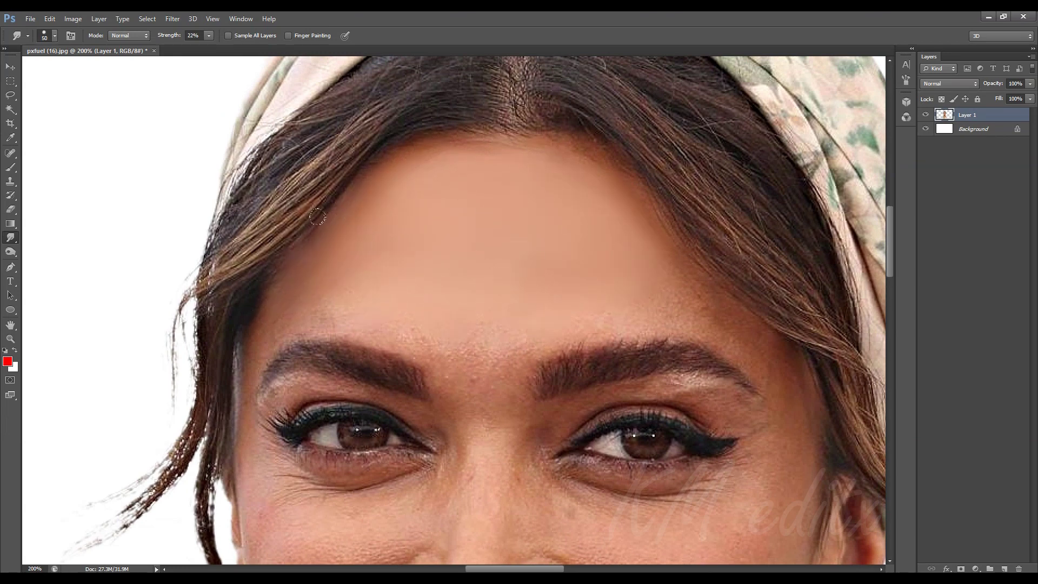
pyautogui.scroll(-3, 349, 225)
pyautogui.hscroll(-3, 349, 225)
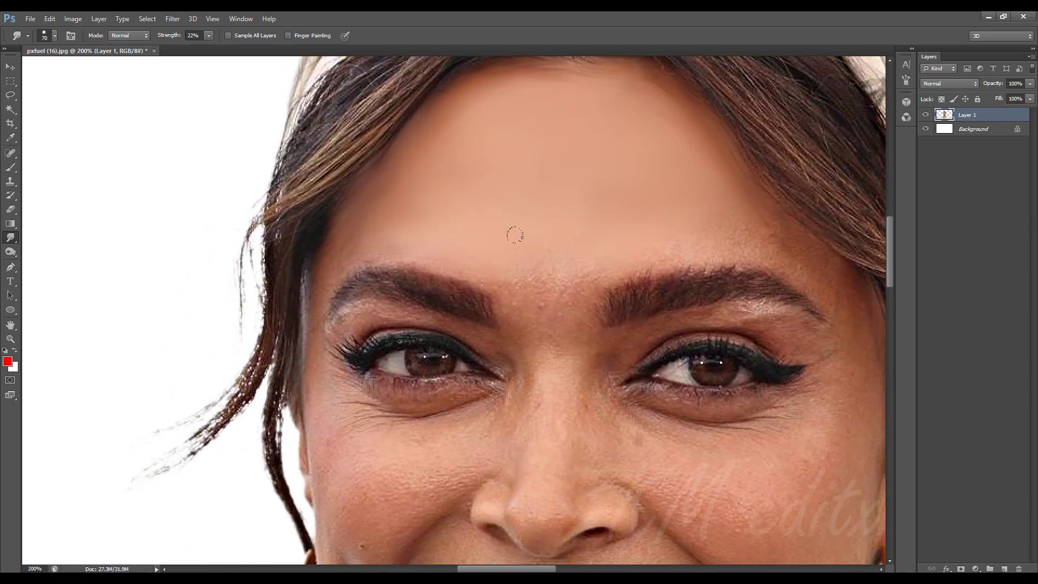
pyautogui.scroll(-3, 649, 178)
pyautogui.hscroll(1, 649, 178)
pyautogui.scroll(-1, 510, 206)
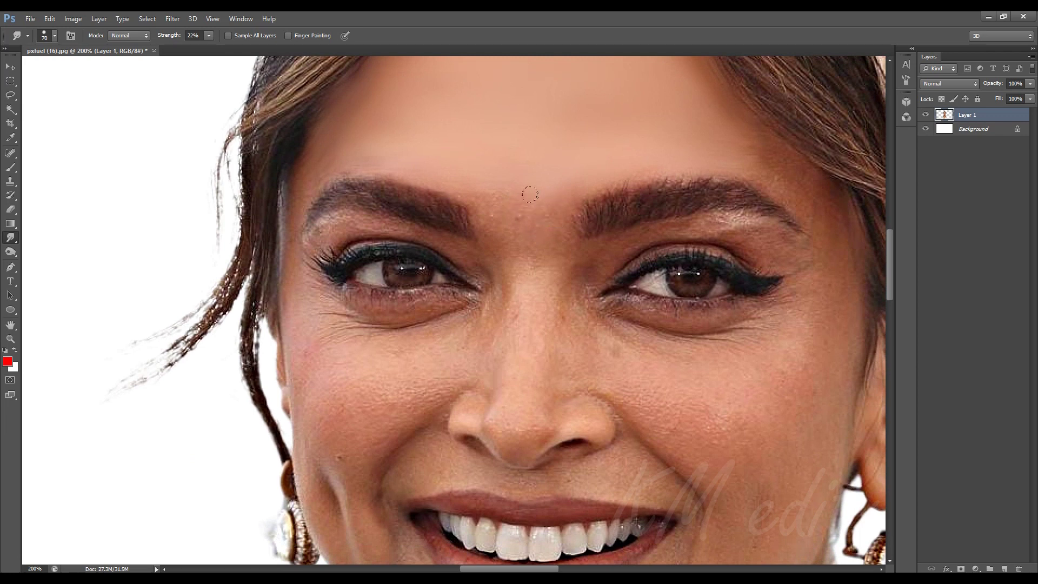
# Smudge the nose bridge smooth, adjusting the brush size.
pyautogui.press(']')
pyautogui.press('[')
pyautogui.moveTo(523, 320)
pyautogui.mouseDown()
pyautogui.moveTo(566, 329)
pyautogui.moveTo(534, 259)
pyautogui.mouseUp()
pyautogui.press('[')
pyautogui.press('[')
pyautogui.press(']')
pyautogui.press(']')
pyautogui.press(']')
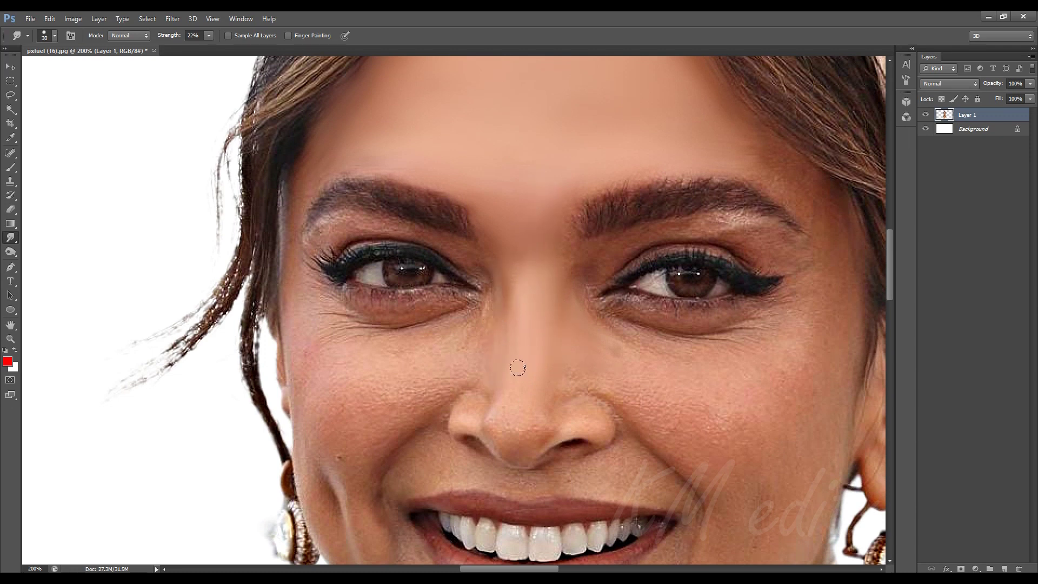
# Smudge the cheek skin into soft strokes, resizing the brush as needed.
pyautogui.press('[')
pyautogui.press('[')
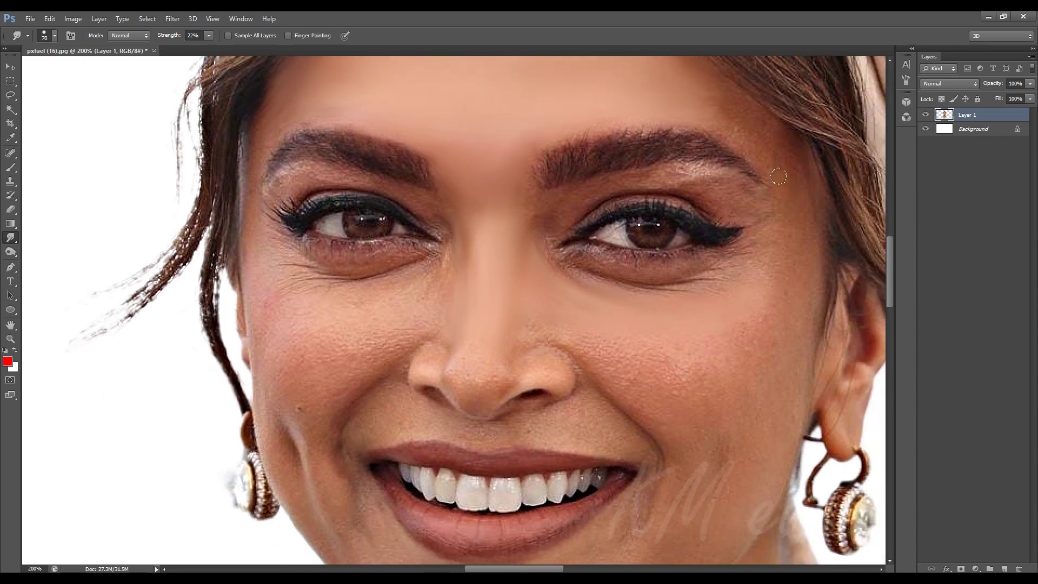
pyautogui.scroll(3, 702, 243)
pyautogui.press(']')
pyautogui.press(']')
pyautogui.press(']')
pyautogui.scroll(-2, 601, 202)
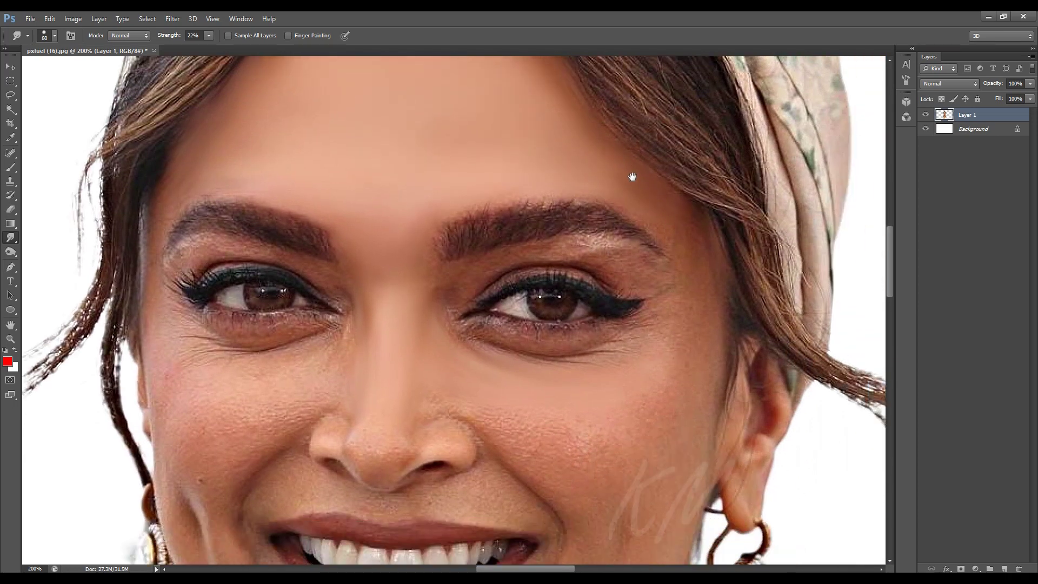
pyautogui.scroll(-3, 680, 281)
pyautogui.press('[')
pyautogui.press('[')
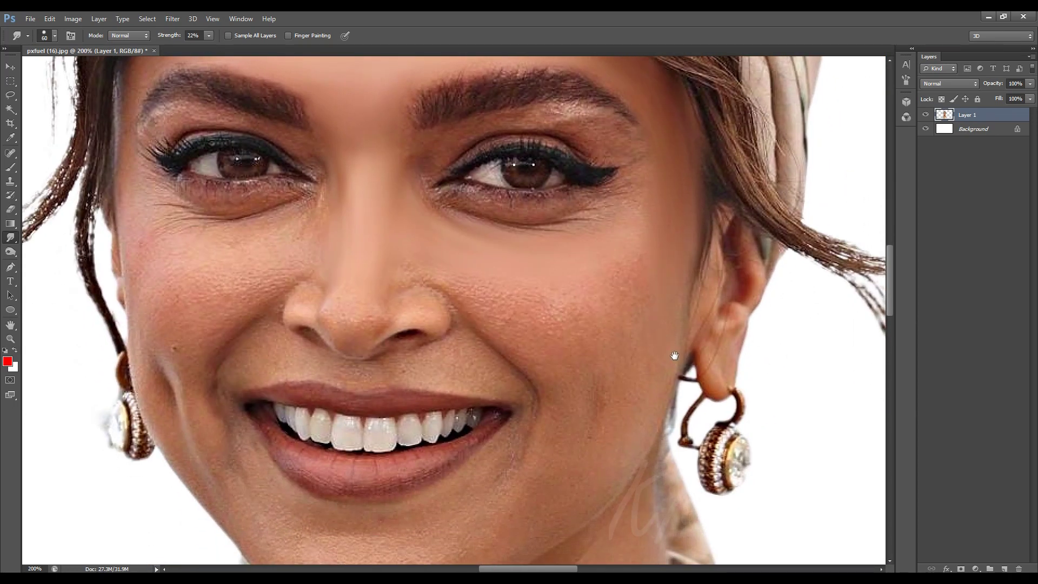
pyautogui.scroll(-3, 662, 249)
pyautogui.press('[')
pyautogui.press('[')
pyautogui.press('[')
pyautogui.scroll(3, 610, 148)
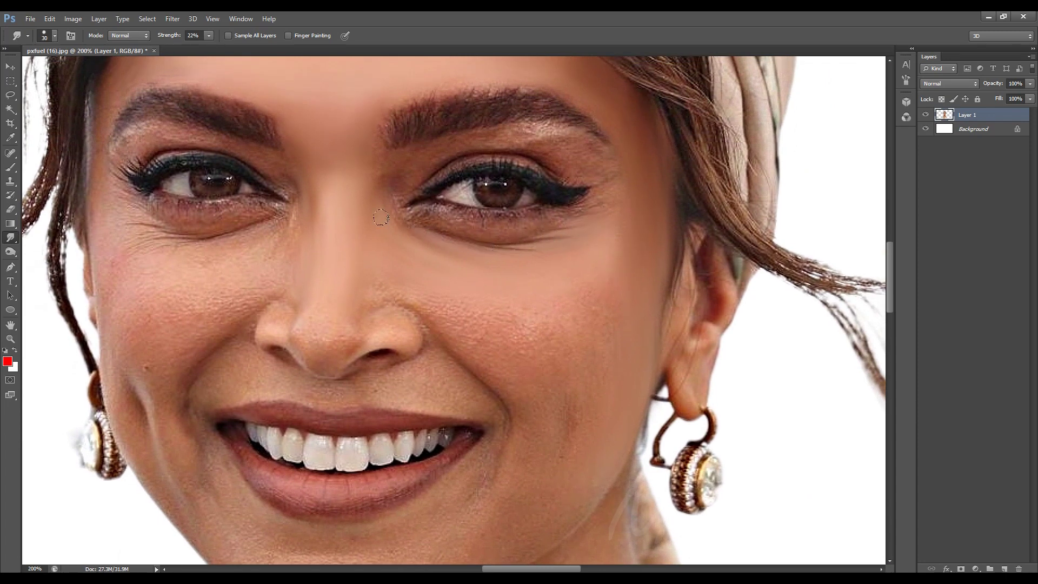
pyautogui.press(']')
pyautogui.press(']')
pyautogui.press(']')
pyautogui.scroll(-1, 564, 285)
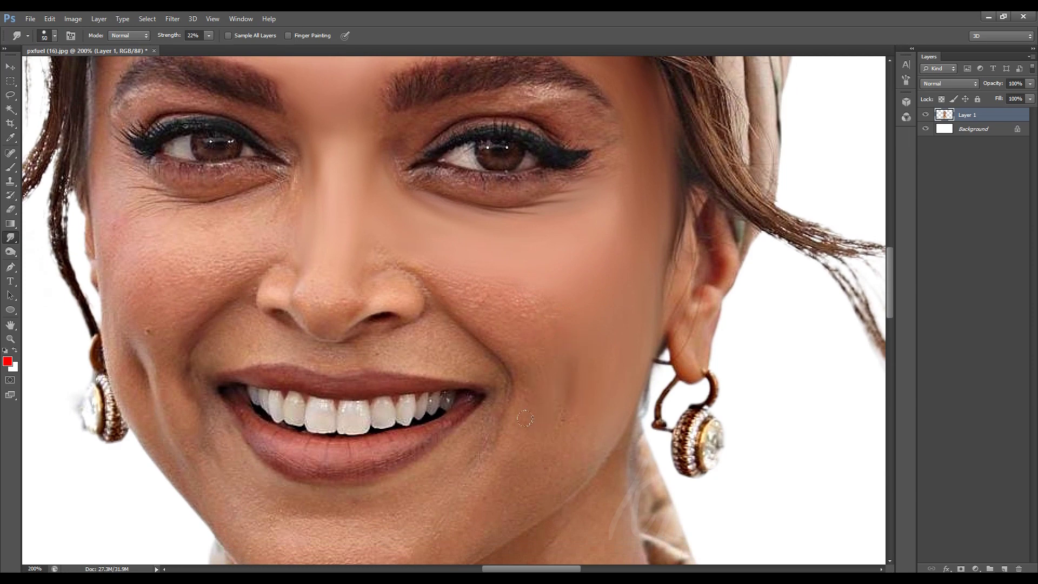
# Smooth the skin around the nose, mouth and chin with a smaller brush.
pyautogui.moveTo(537, 302); pyautogui.dragTo(565, 340)
pyautogui.press('[')
pyautogui.press('[')
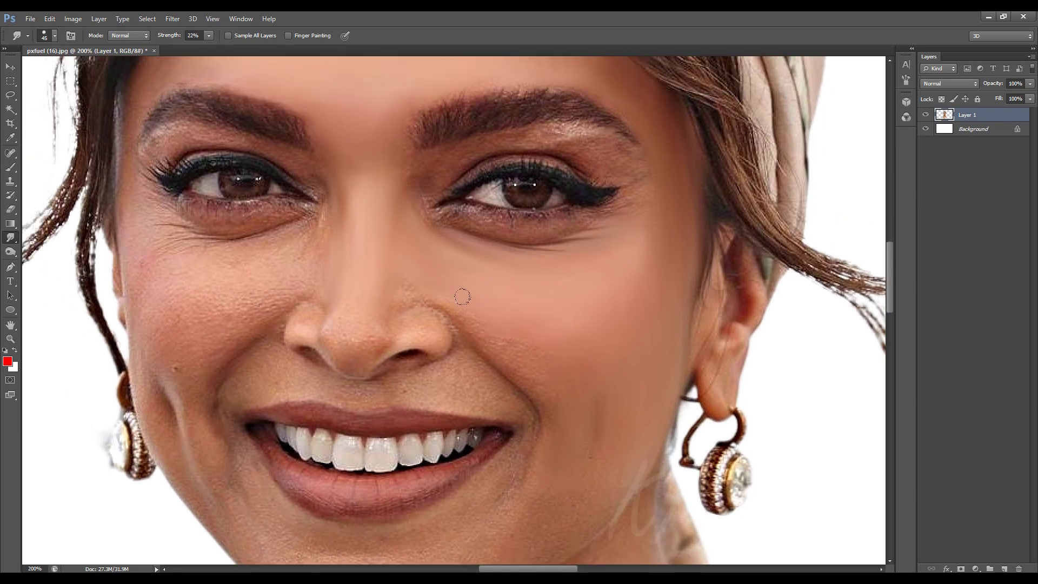
pyautogui.press('[')
pyautogui.press('[')
pyautogui.scroll(-2, 588, 319)
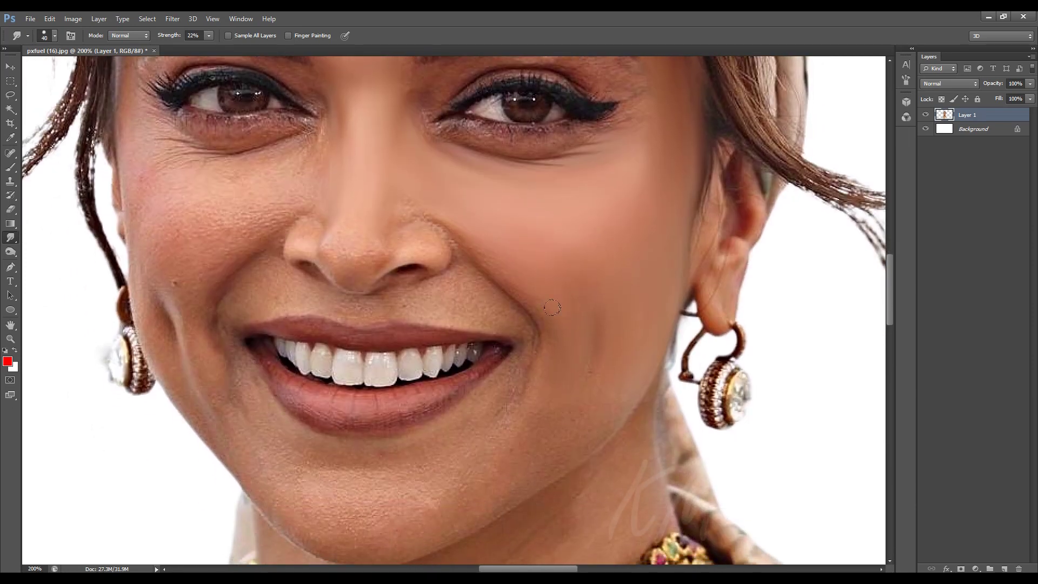
pyautogui.press(']')
pyautogui.press(']')
pyautogui.moveTo(581, 418); pyautogui.dragTo(592, 416)
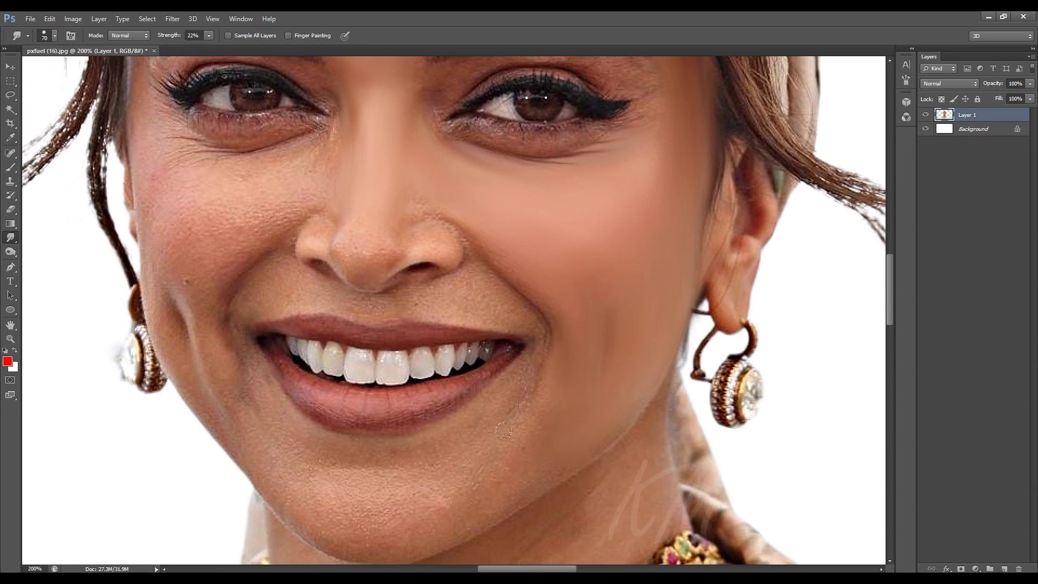
pyautogui.moveTo(502, 431); pyautogui.dragTo(639, 364)
pyautogui.press('[')
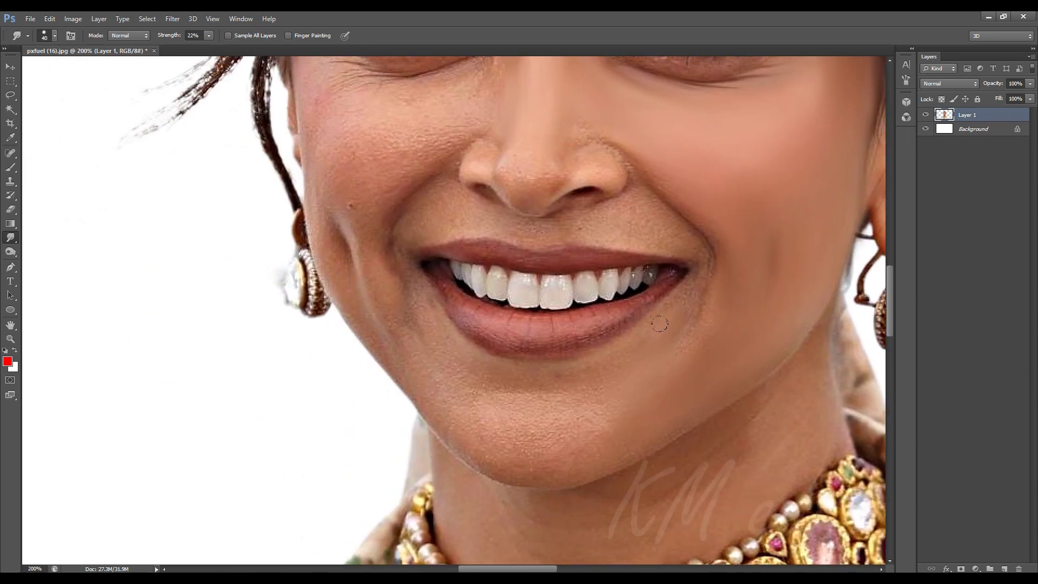
pyautogui.press(']')
# Smudge the left cheek, jaw and lower cheek.
pyautogui.moveTo(649, 315); pyautogui.dragTo(710, 306)
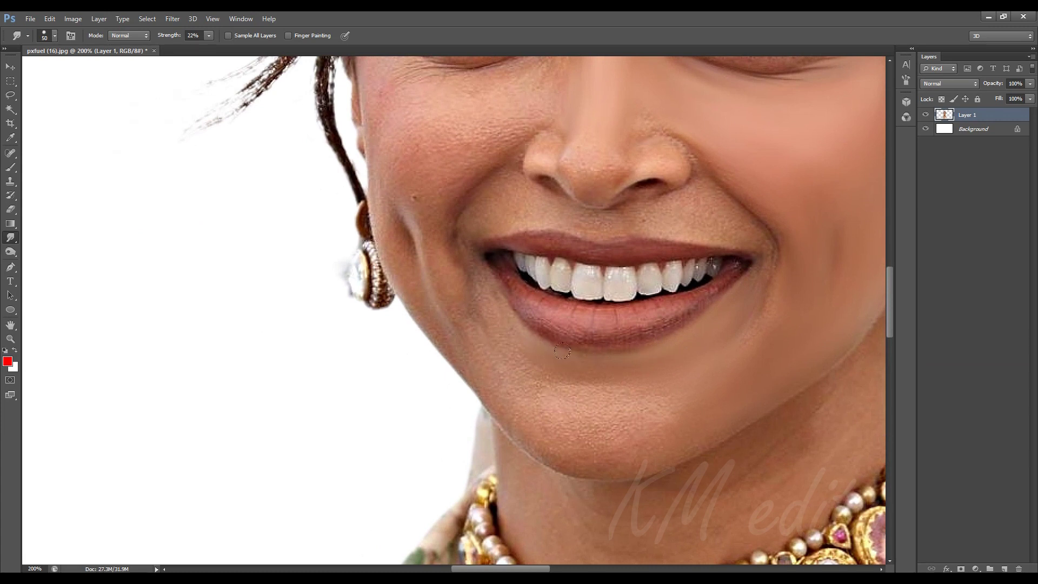
pyautogui.press(']')
pyautogui.press(']')
pyautogui.moveTo(740, 352); pyautogui.dragTo(878, 356)
pyautogui.moveTo(717, 425); pyautogui.dragTo(725, 451)
pyautogui.press('[')
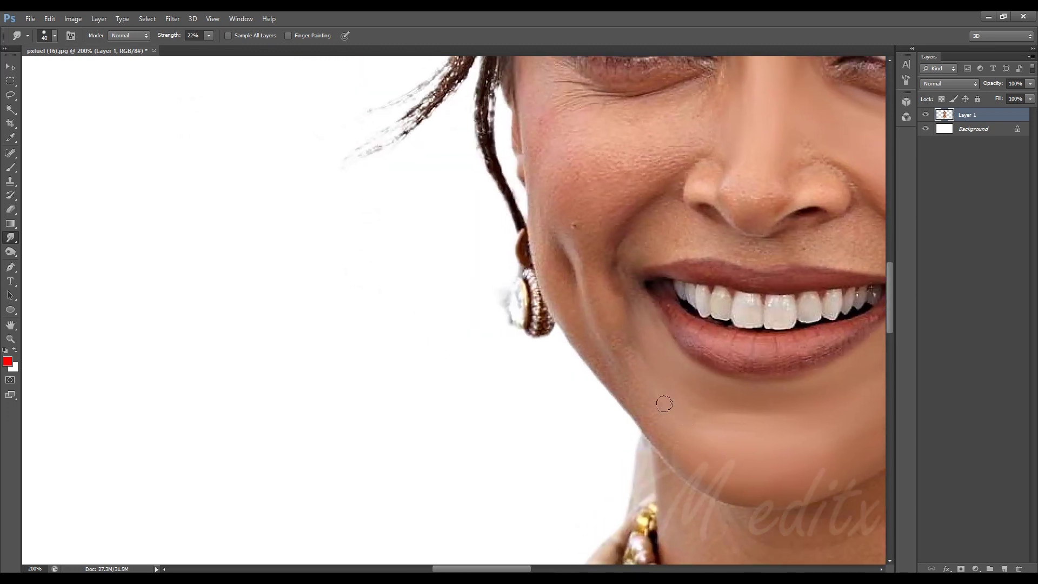
pyautogui.press('[')
pyautogui.moveTo(633, 369)
pyautogui.mouseDown()
pyautogui.moveTo(668, 426)
pyautogui.moveTo(675, 461)
pyautogui.mouseUp()
pyautogui.press('[')
pyautogui.press('[')
pyautogui.press('[')
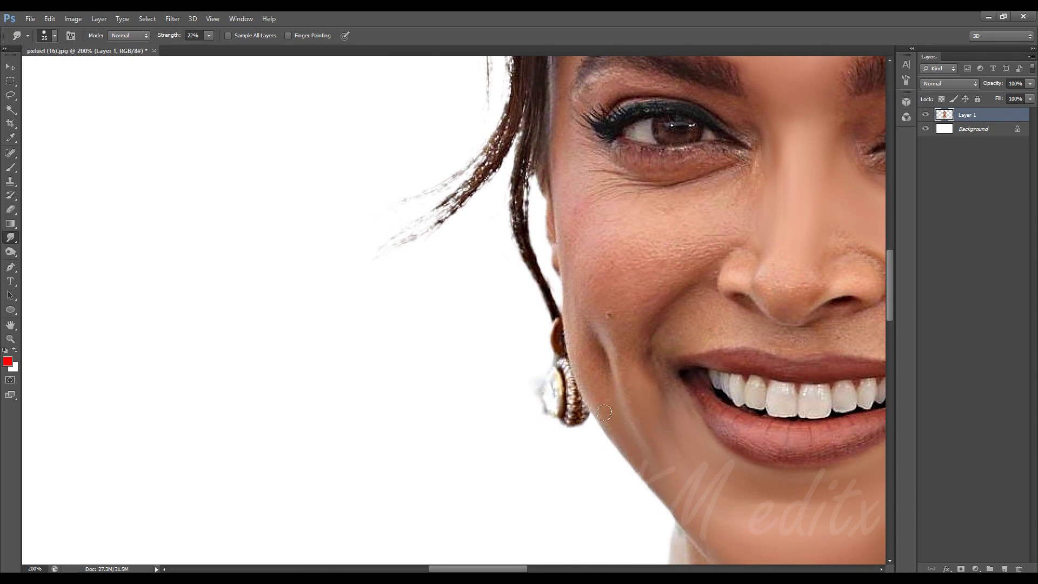
# Smooth the cheek skin along the jaw near the ear.
pyautogui.scroll(1, 605, 413)
pyautogui.press(']')
pyautogui.scroll(1, 604, 465)
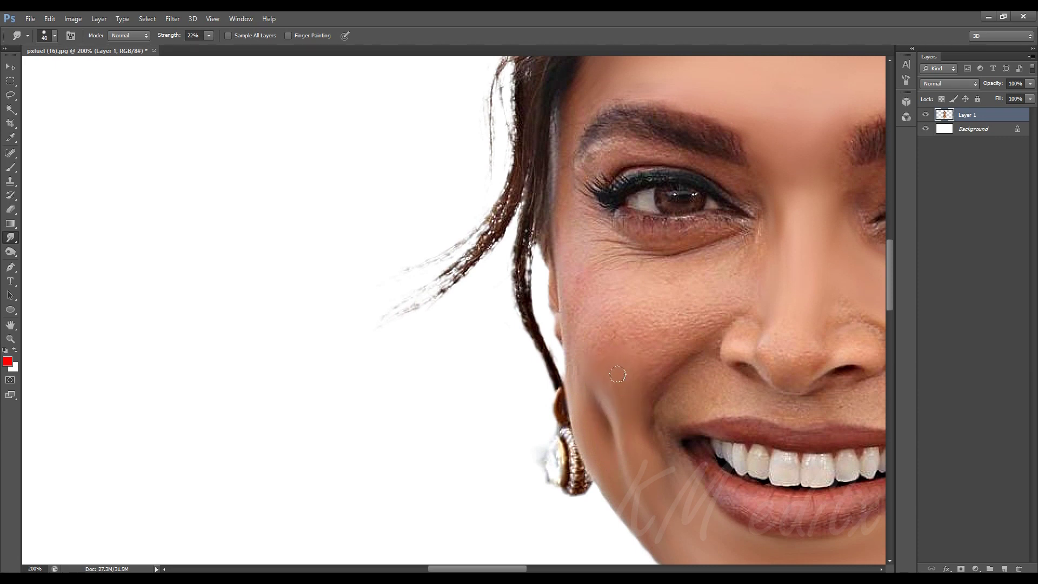
pyautogui.scroll(1, 627, 346)
pyautogui.hscroll(1, 626, 346)
pyautogui.press(']')
pyautogui.press(']')
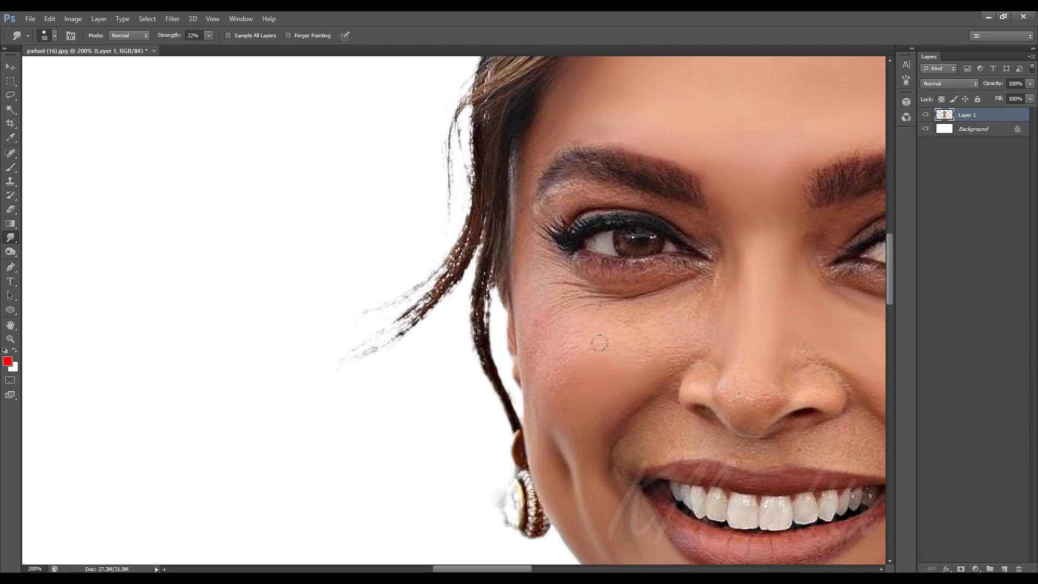
pyautogui.moveTo(527, 395); pyautogui.dragTo(535, 427)
pyautogui.press('[')
pyautogui.press('[')
pyautogui.press('[')
pyautogui.scroll(2, 609, 352)
pyautogui.press(']')
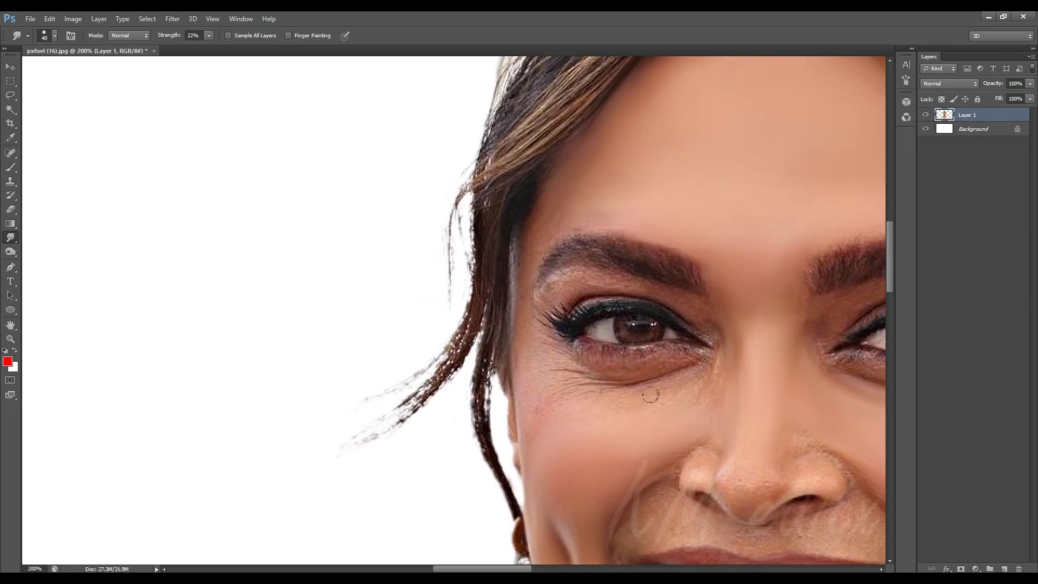
pyautogui.press('[')
pyautogui.press('[')
pyautogui.press('[')
# Smooth the wrinkles under the left eye, working toward the eyebrow end.
pyautogui.moveTo(712, 402)
pyautogui.mouseDown()
pyautogui.moveTo(647, 379)
pyautogui.moveTo(599, 308)
pyautogui.mouseUp()
pyautogui.press(']')
pyautogui.press(']')
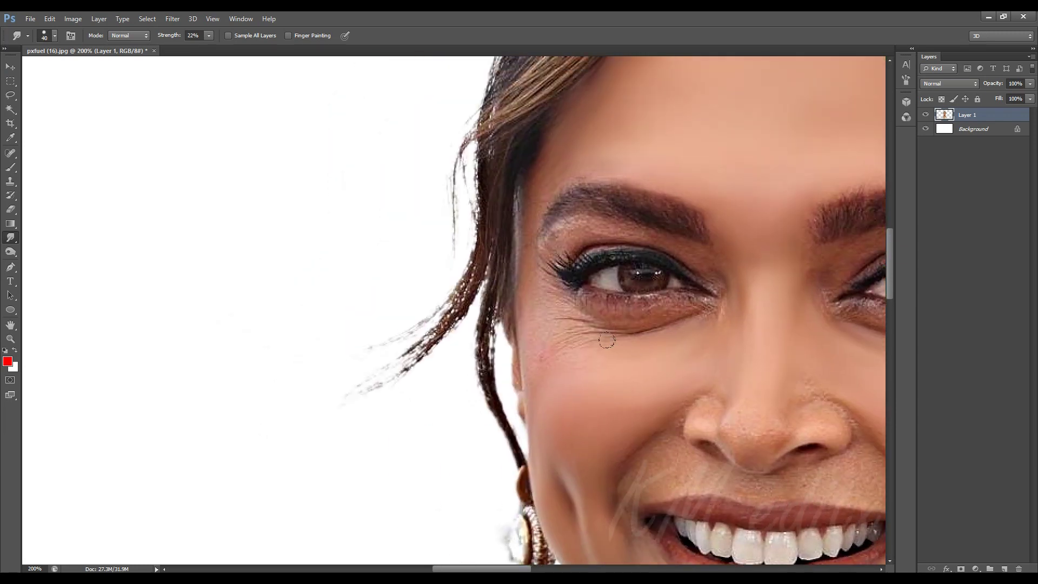
pyautogui.moveTo(405, 304); pyautogui.dragTo(527, 348)
pyautogui.scroll(2, 527, 347)
pyautogui.press(']')
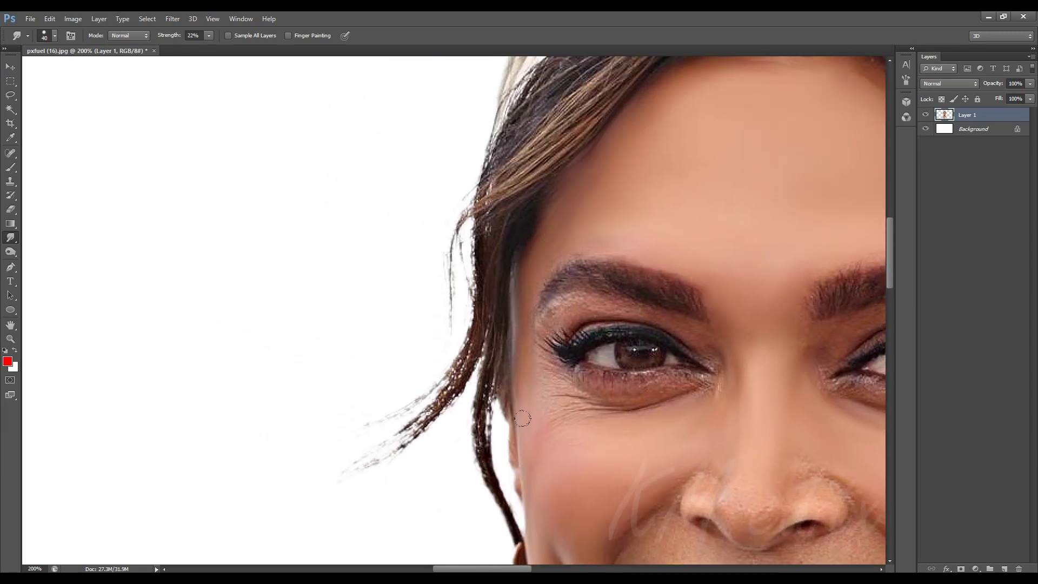
pyautogui.moveTo(562, 412)
pyautogui.mouseDown()
pyautogui.moveTo(616, 416)
pyautogui.moveTo(655, 391)
pyautogui.moveTo(639, 419)
pyautogui.mouseUp()
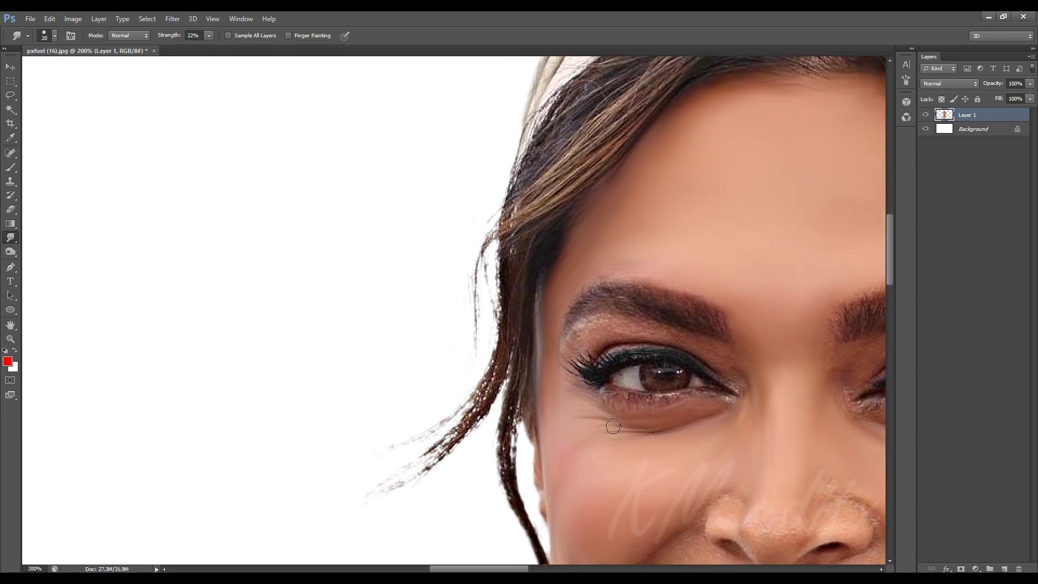
pyautogui.moveTo(566, 392); pyautogui.dragTo(517, 450)
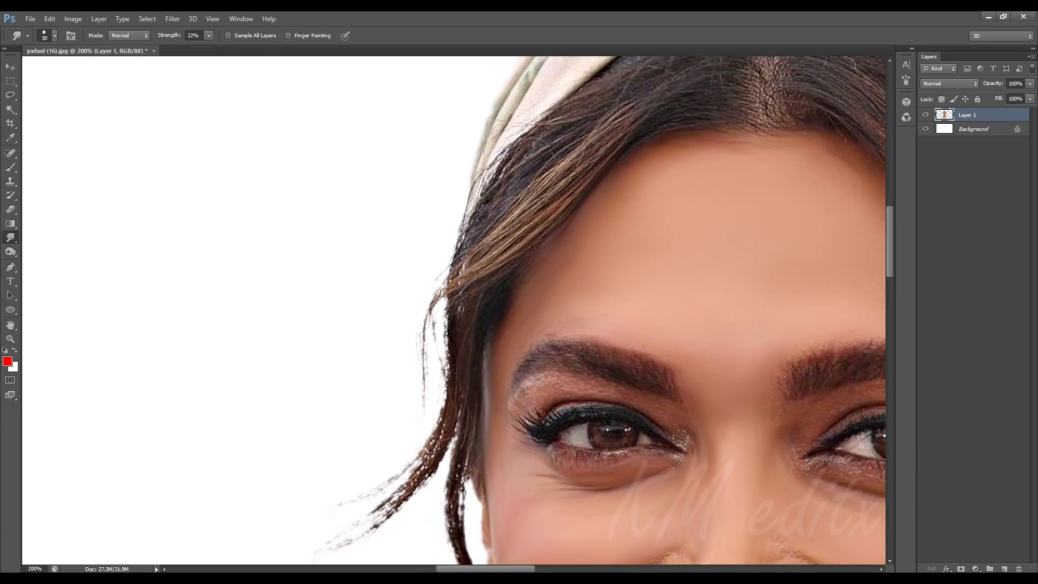
pyautogui.press('[')
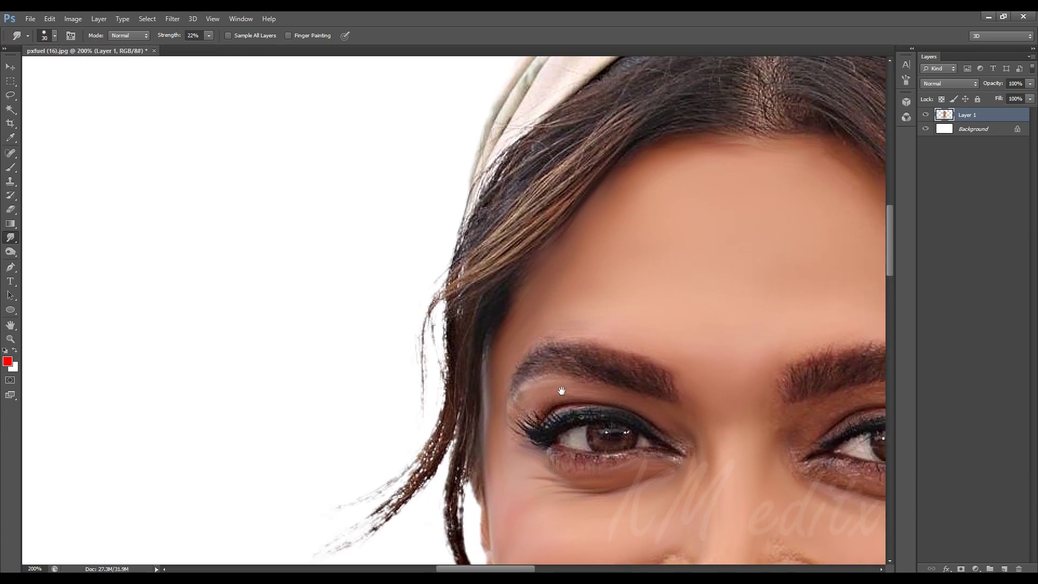
pyautogui.moveTo(530, 385); pyautogui.dragTo(539, 394)
# At 400% zoom, blend the lashes at the left eye's outer corner into the skin.
pyautogui.hotkey('ctrl', '+')
pyautogui.press(']')
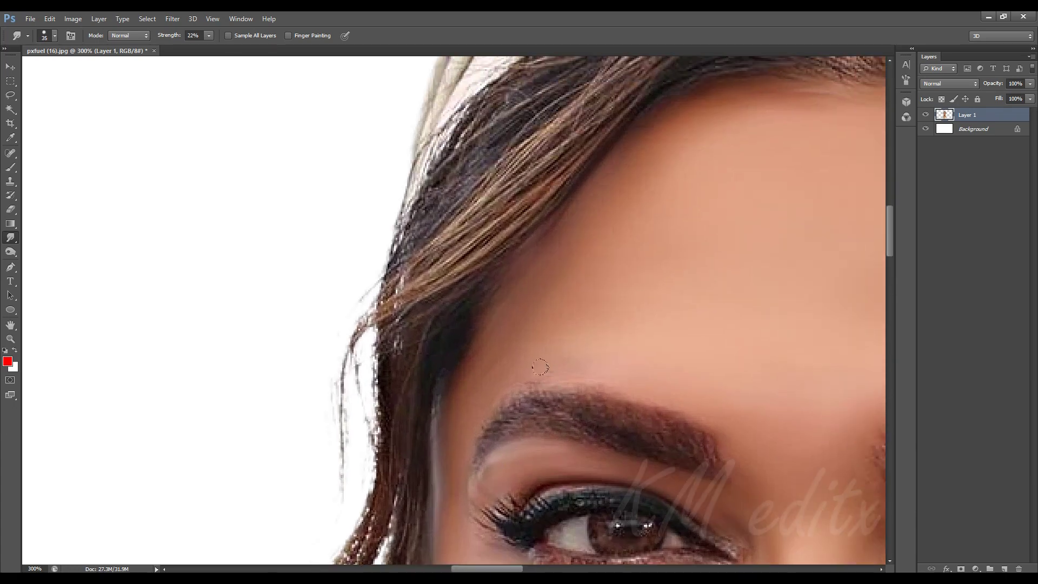
pyautogui.scroll(-1, 591, 328)
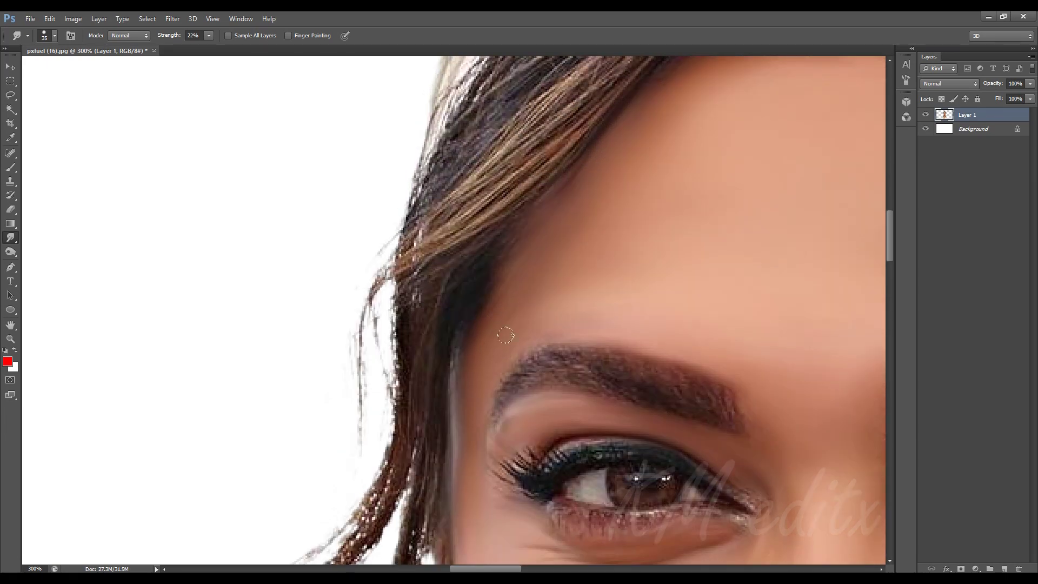
pyautogui.hotkey('ctrl', '+')
pyautogui.press('[')
pyautogui.press('[')
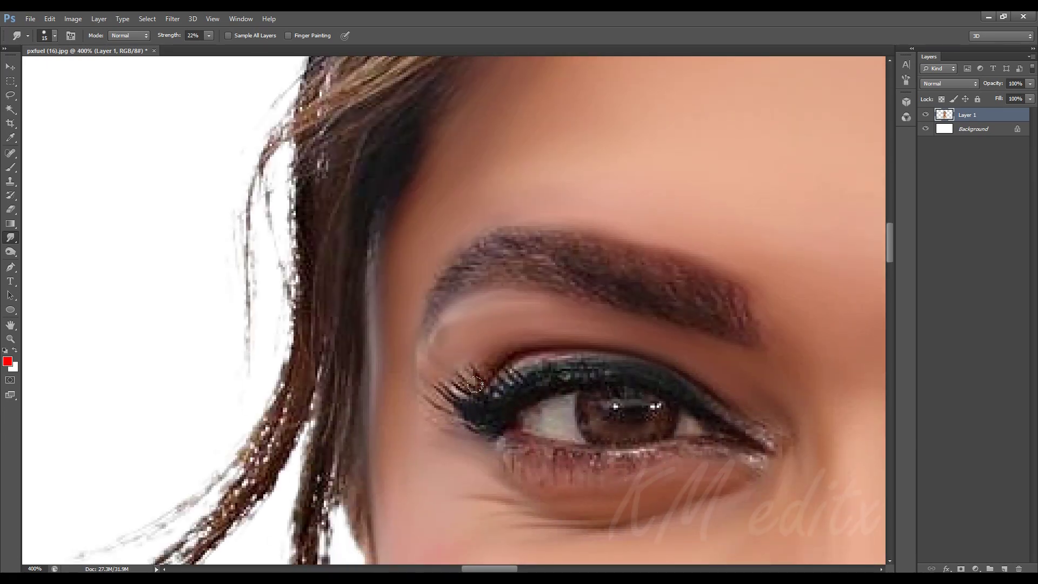
pyautogui.press(']')
pyautogui.moveTo(482, 377)
pyautogui.mouseDown()
pyautogui.moveTo(489, 362)
pyautogui.moveTo(438, 399)
pyautogui.moveTo(427, 389)
pyautogui.mouseUp()
pyautogui.scroll(-2, 422, 378)
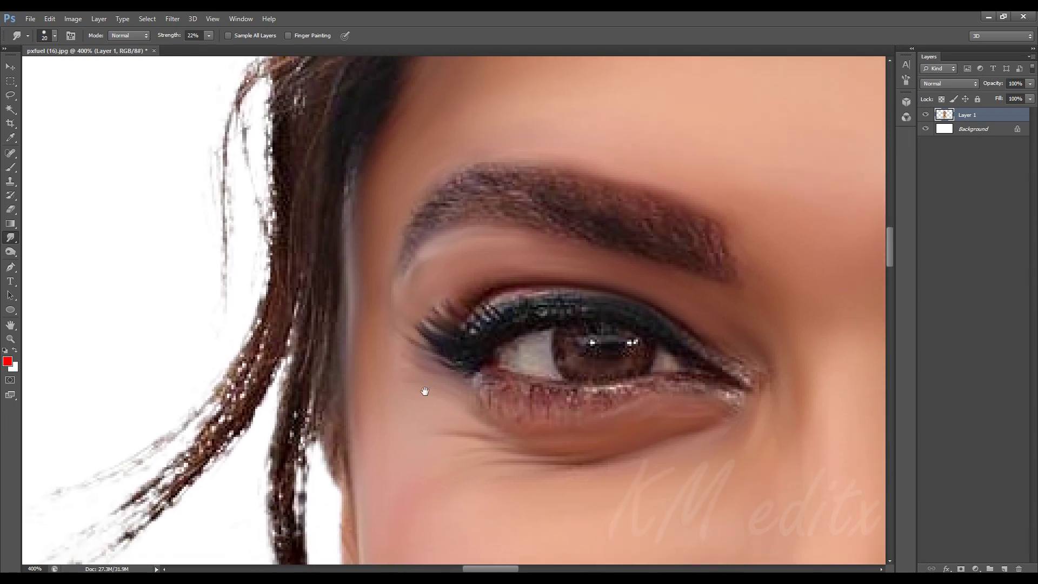
pyautogui.press('[')
pyautogui.hscroll(1, 459, 389)
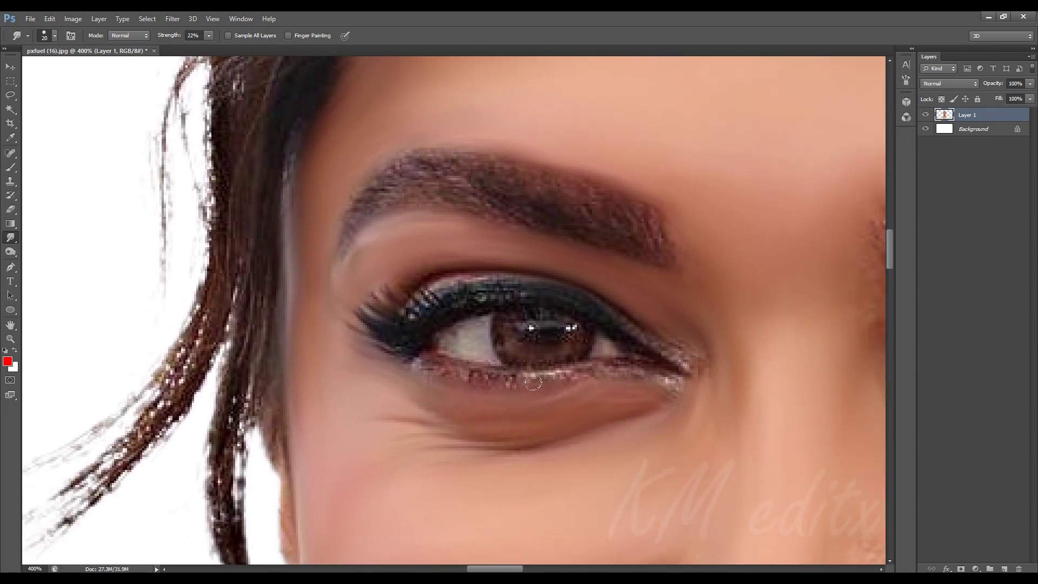
pyautogui.moveTo(686, 355); pyautogui.dragTo(667, 342)
# Smooth the reddish spots along the lower eyelid.
pyautogui.scroll(-1, 684, 318)
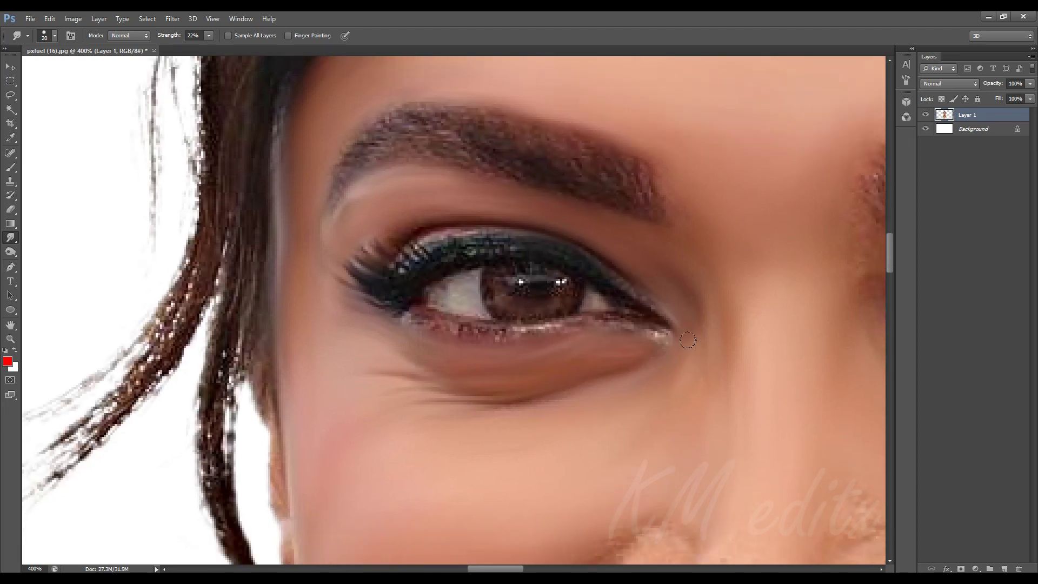
pyautogui.hscroll(1, 644, 382)
pyautogui.hscroll(1, 644, 382)
pyautogui.press(']')
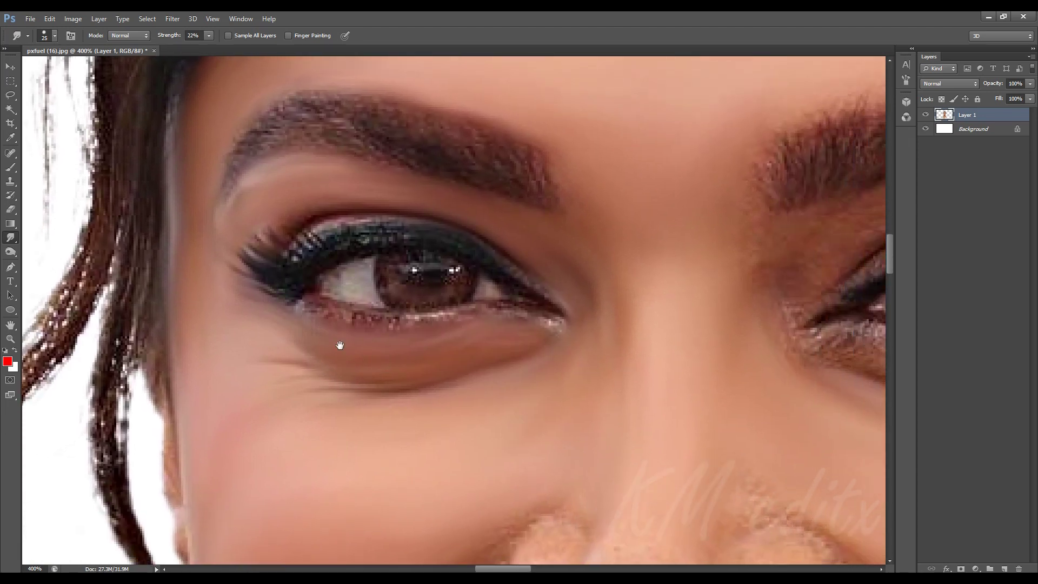
pyautogui.scroll(1, 338, 343)
pyautogui.hscroll(-2, 338, 343)
pyautogui.press('[')
pyautogui.press('[')
pyautogui.press('[')
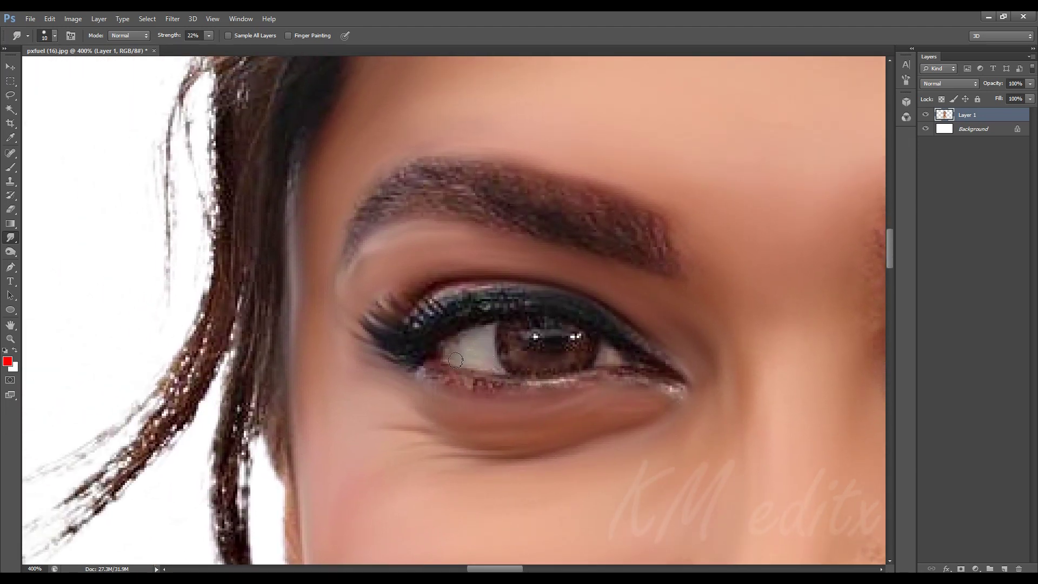
pyautogui.press(']')
pyautogui.moveTo(500, 388); pyautogui.dragTo(530, 379)
pyautogui.scroll(1, 385, 347)
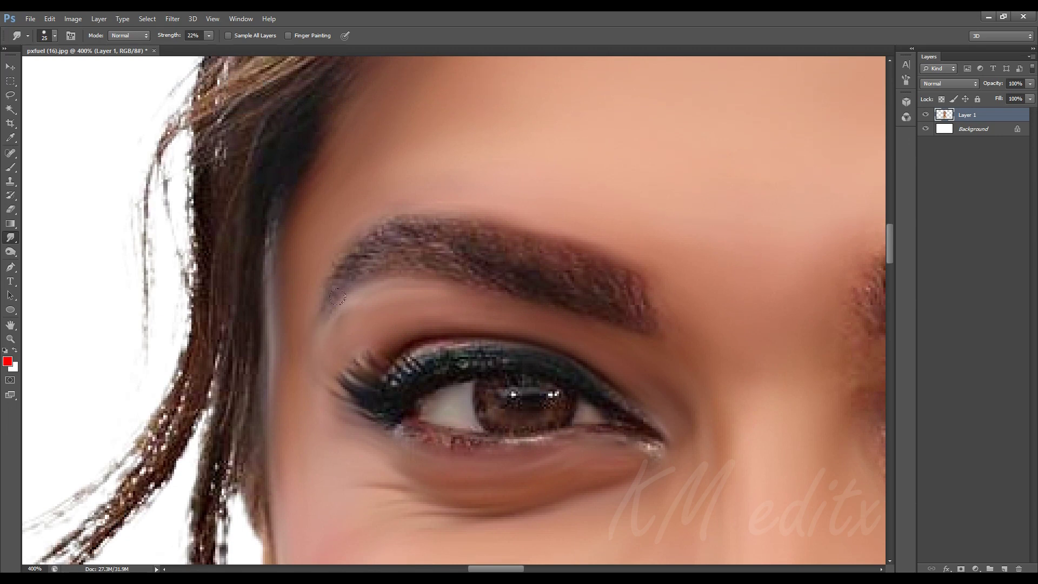
pyautogui.scroll(-4, 436, 378)
pyautogui.scroll(-2, 503, 359)
# Smooth the pores on the nose tip and the left nostril.
pyautogui.hotkey('ctrl', '-')
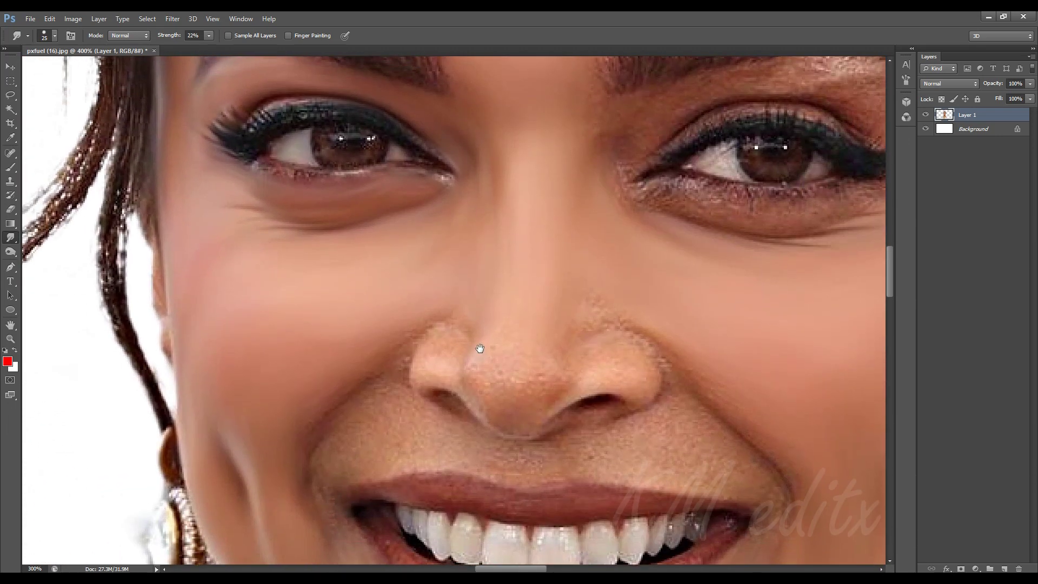
pyautogui.press(']')
pyautogui.press(']')
pyautogui.press(']')
pyautogui.press('[')
pyautogui.press('[')
pyautogui.moveTo(494, 359)
pyautogui.mouseDown()
pyautogui.moveTo(524, 366)
pyautogui.moveTo(493, 370)
pyautogui.moveTo(531, 387)
pyautogui.mouseUp()
pyautogui.press('[')
pyautogui.moveTo(454, 345)
pyautogui.mouseDown()
pyautogui.moveTo(465, 327)
pyautogui.moveTo(424, 360)
pyautogui.moveTo(440, 341)
pyautogui.moveTo(414, 319)
pyautogui.mouseUp()
pyautogui.press(']')
# Smudge the skin below the left nostril.
pyautogui.scroll(-2, 358, 349)
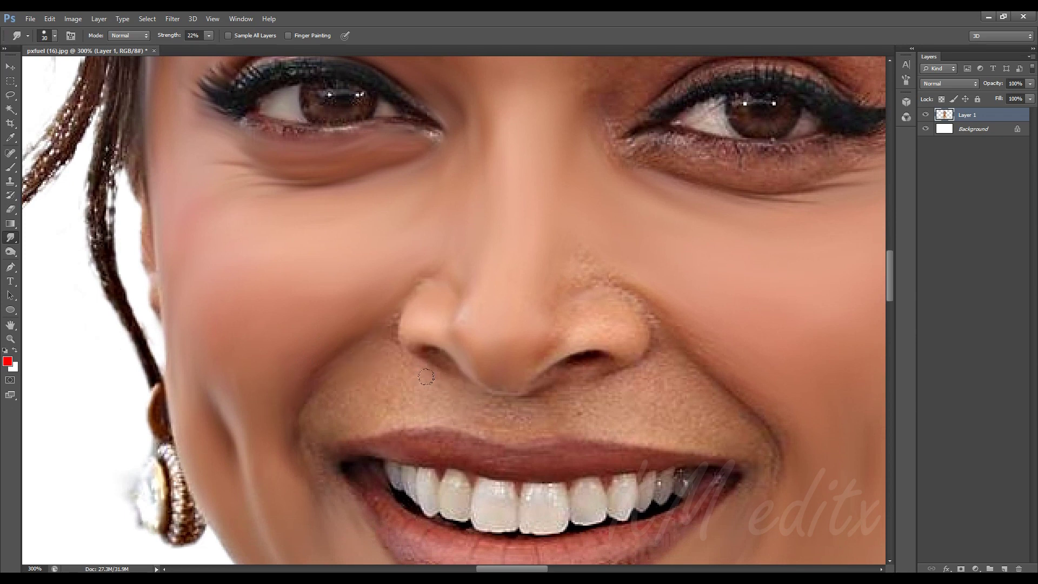
pyautogui.moveTo(452, 376); pyautogui.dragTo(415, 385)
pyautogui.press('[')
pyautogui.press(']')
pyautogui.scroll(-2, 442, 398)
pyautogui.press('[')
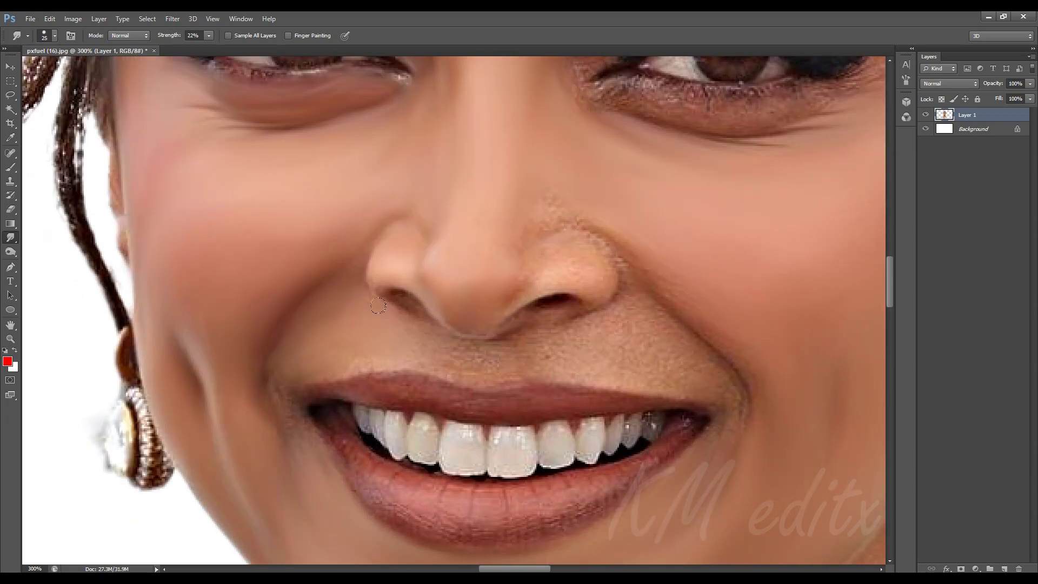
pyautogui.press(']')
# Continue smoothing the skin around the nose with a finer brush.
pyautogui.hscroll(5, 378, 418)
pyautogui.press(']')
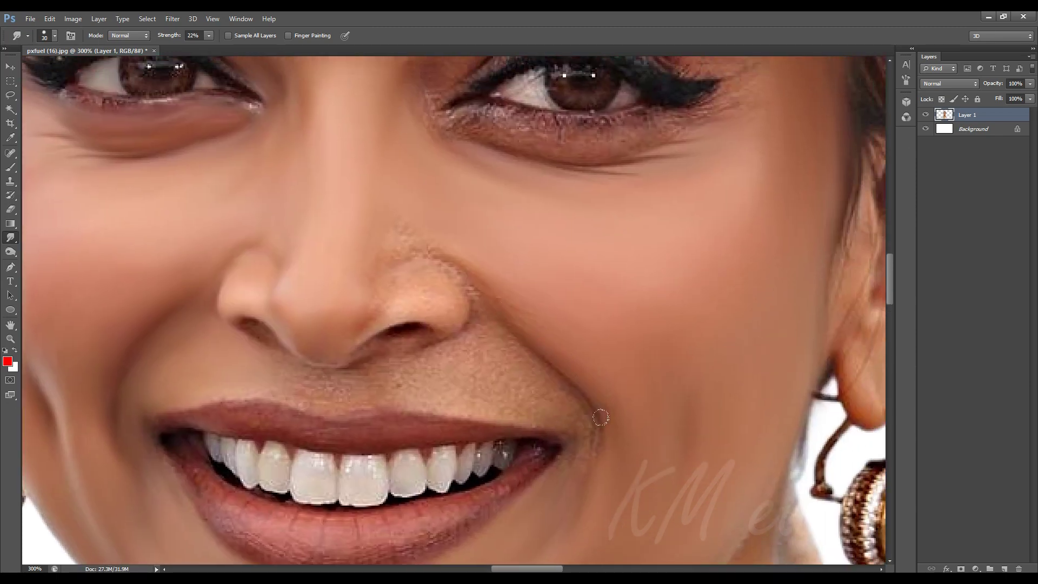
pyautogui.scroll(5, 493, 304)
pyautogui.hscroll(-3, 494, 303)
pyautogui.press('[')
pyautogui.press('[')
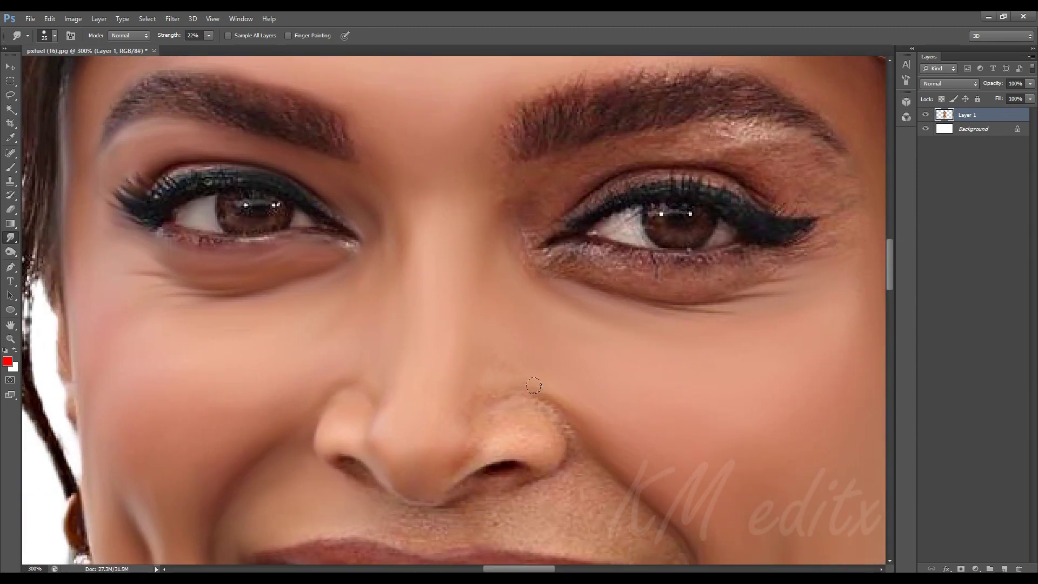
pyautogui.press(']')
pyautogui.scroll(-2, 392, 407)
pyautogui.hscroll(2, 392, 406)
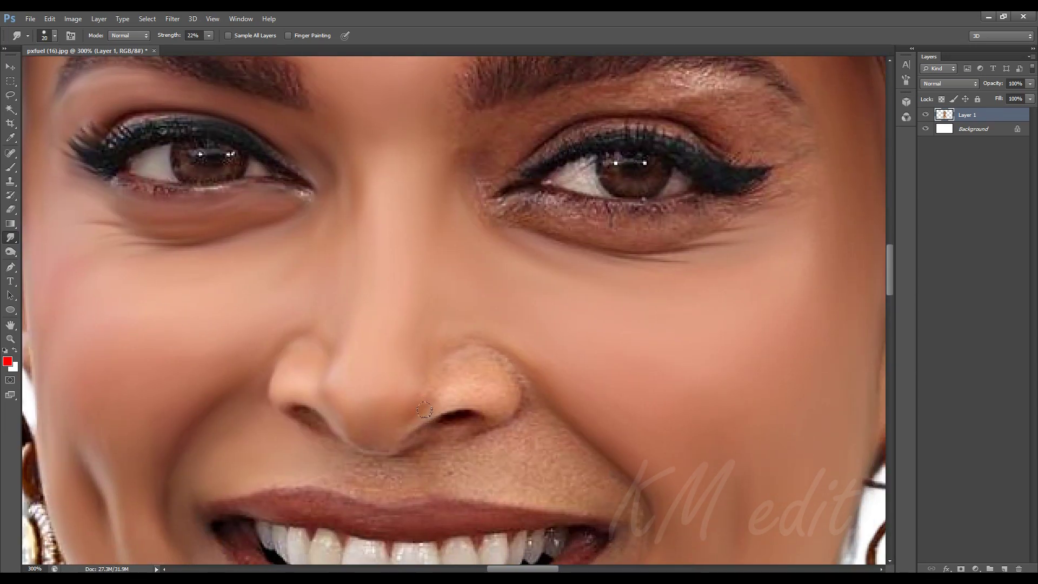
pyautogui.press('[')
# Smooth the upper edge of the right nostril and the upper-lip skin.
pyautogui.moveTo(463, 343); pyautogui.dragTo(517, 368)
pyautogui.scroll(-3, 482, 332)
pyautogui.press(']')
pyautogui.press(']')
pyautogui.press(']')
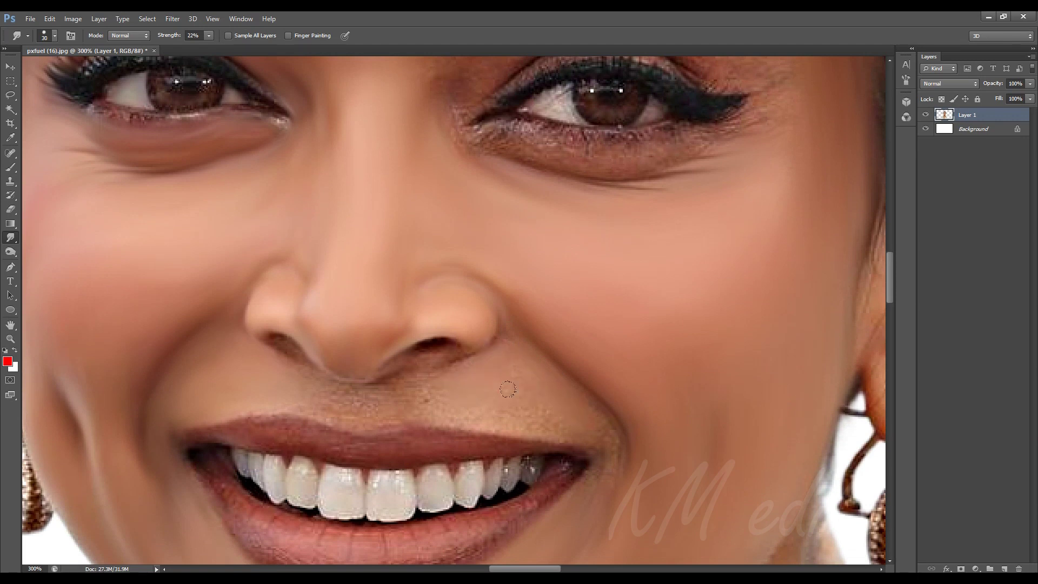
pyautogui.press('[')
pyautogui.press('[')
pyautogui.press('[')
pyautogui.press(']')
pyautogui.moveTo(547, 352); pyautogui.dragTo(615, 339)
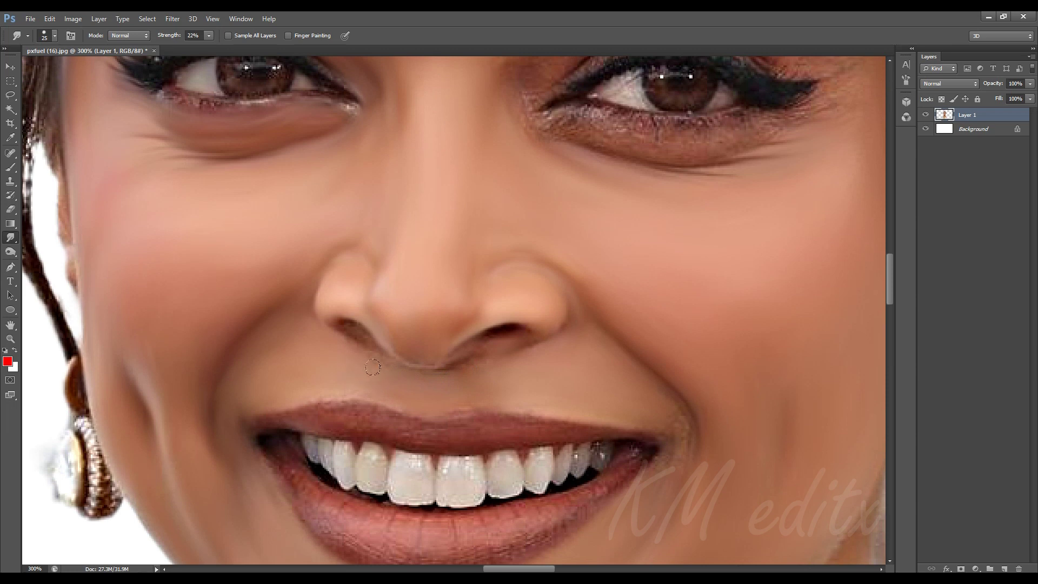
pyautogui.press('[')
pyautogui.press('[')
# Finish smoothing the skin around the mouth and bring the other eye into view.
pyautogui.scroll(-3, 398, 337)
pyautogui.press(']')
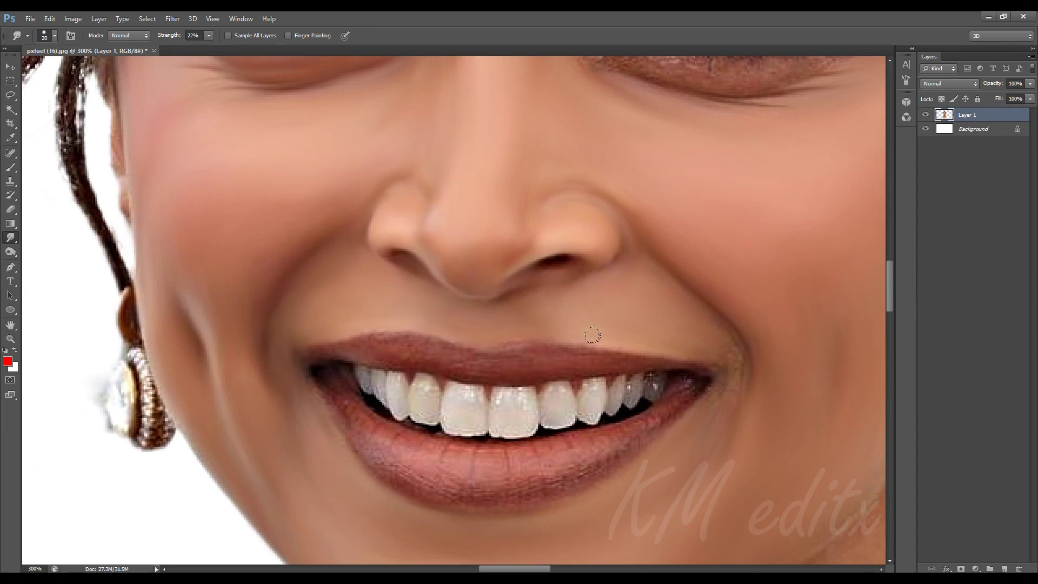
pyautogui.scroll(-2, 690, 420)
pyautogui.hscroll(2, 648, 379)
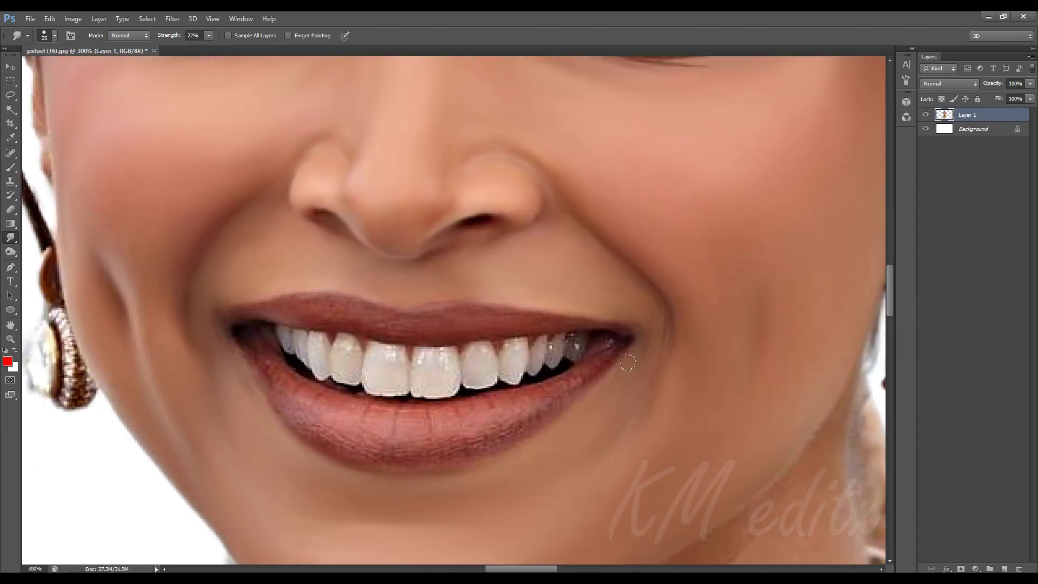
pyautogui.hscroll(-2, 670, 311)
pyautogui.scroll(-2, 649, 346)
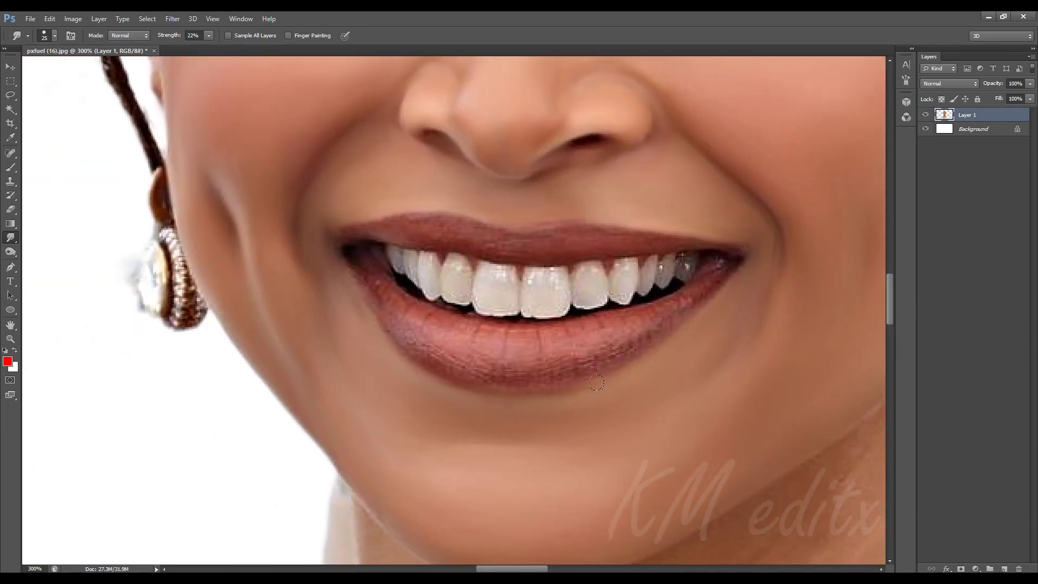
pyautogui.moveTo(377, 368); pyautogui.dragTo(377, 225)
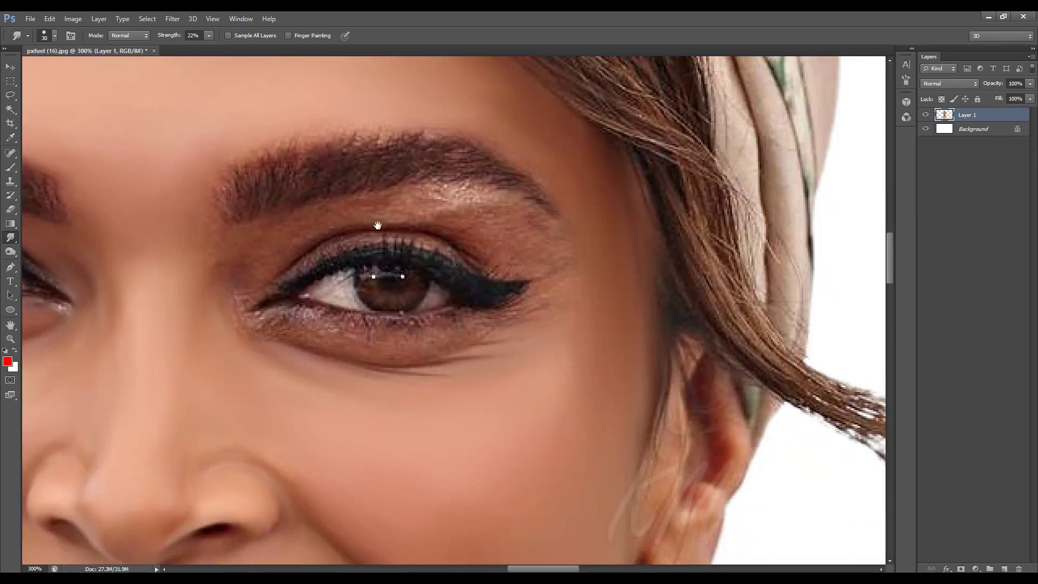
# Smooth the crease above the right eyelid with a small brush.
pyautogui.press('[')
pyautogui.moveTo(355, 207)
pyautogui.mouseDown()
pyautogui.moveTo(457, 182)
pyautogui.moveTo(477, 218)
pyautogui.mouseUp()
pyautogui.press(']')
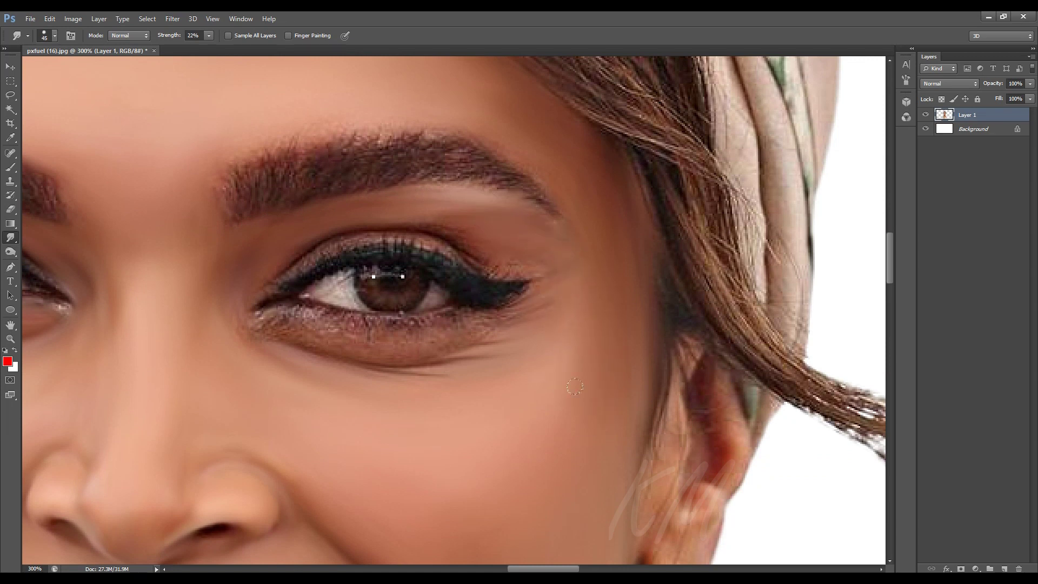
# Soften the shadow under the right eye.
pyautogui.moveTo(574, 386); pyautogui.dragTo(624, 433)
pyautogui.press('[')
pyautogui.press('[')
pyautogui.press('[')
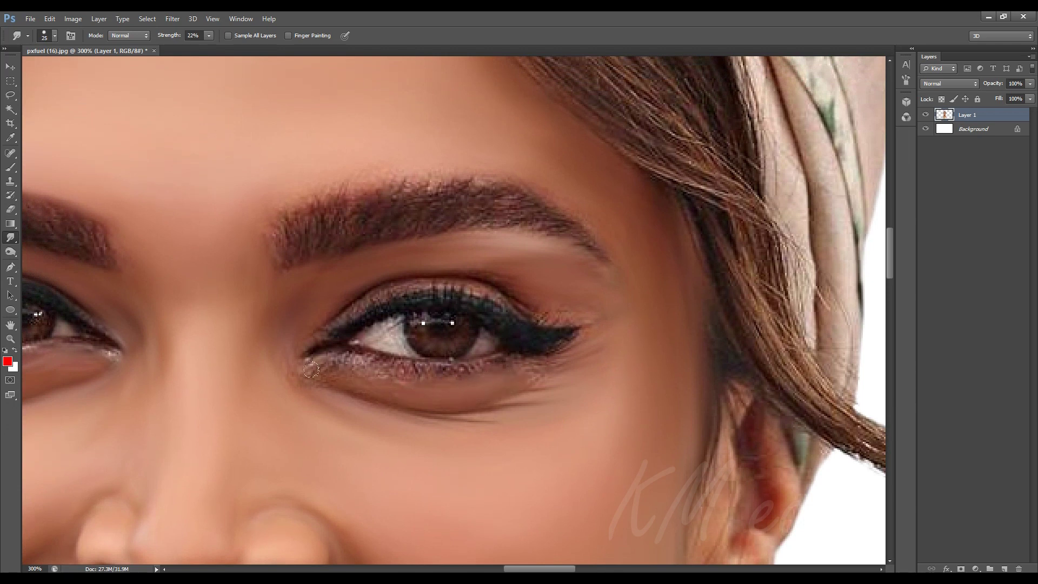
pyautogui.moveTo(311, 370); pyautogui.dragTo(482, 409)
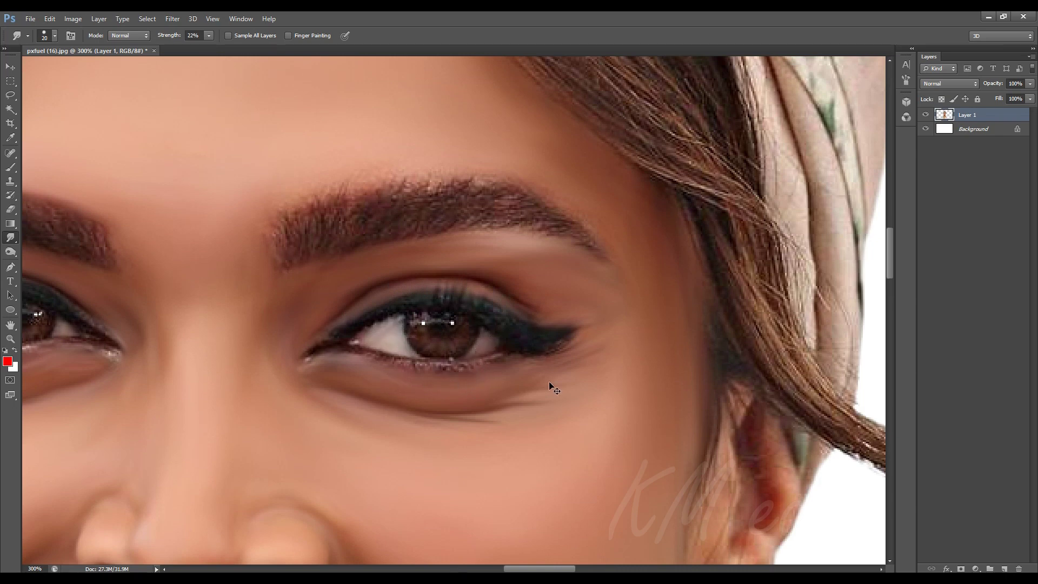
pyautogui.hotkey('ctrl', '-')
pyautogui.press(']')
pyautogui.press(']')
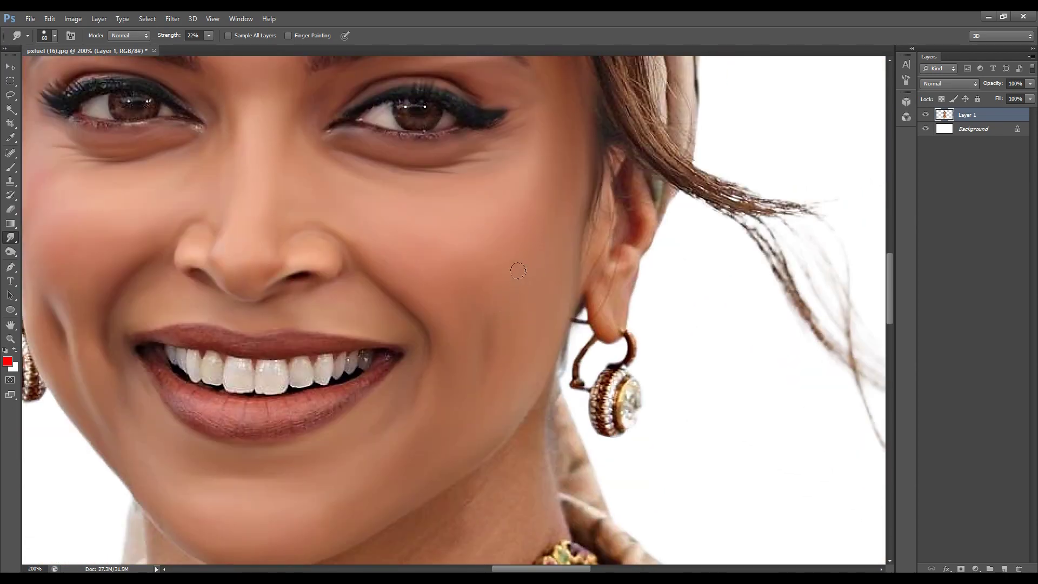
# Enlarge the 22% Smudge brush and blend the jawline and cheek skin.
pyautogui.scroll(-3, 517, 270)
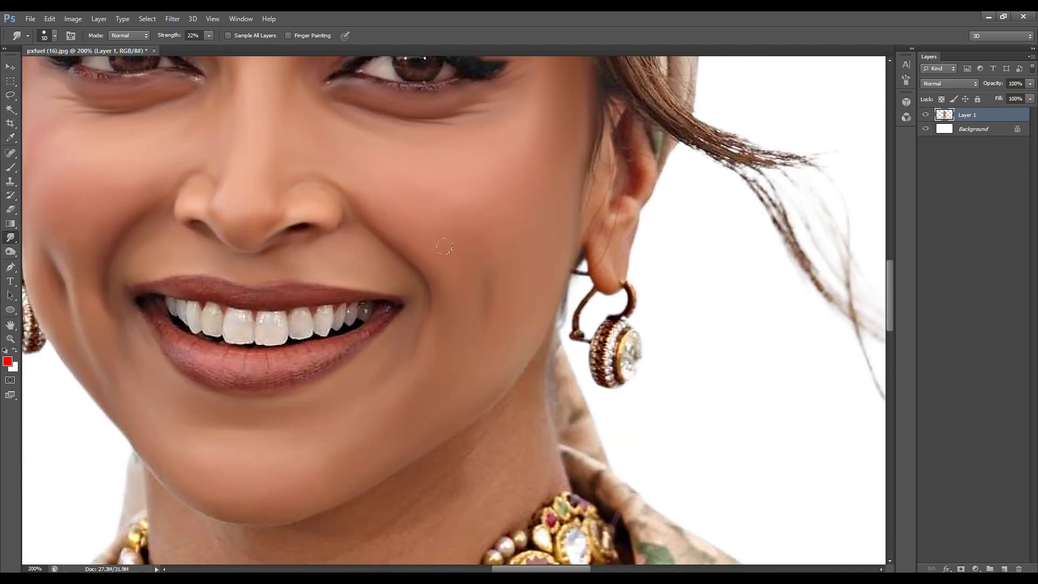
pyautogui.scroll(-4, 447, 345)
pyautogui.scroll(12, 530, 213)
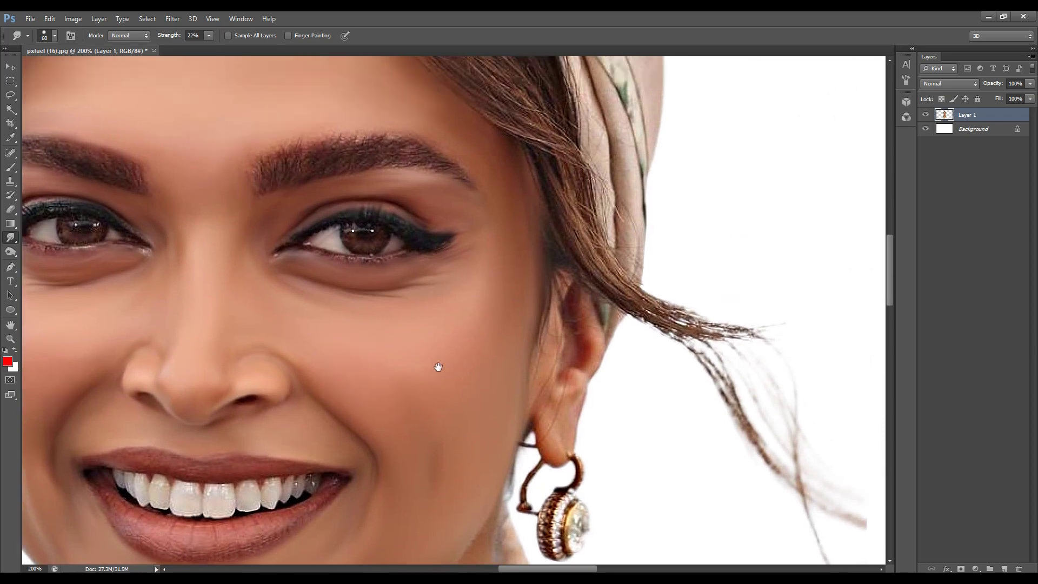
pyautogui.press(']')
pyautogui.scroll(8, 485, 272)
pyautogui.scroll(5, 493, 305)
pyautogui.hscroll(-6, 493, 306)
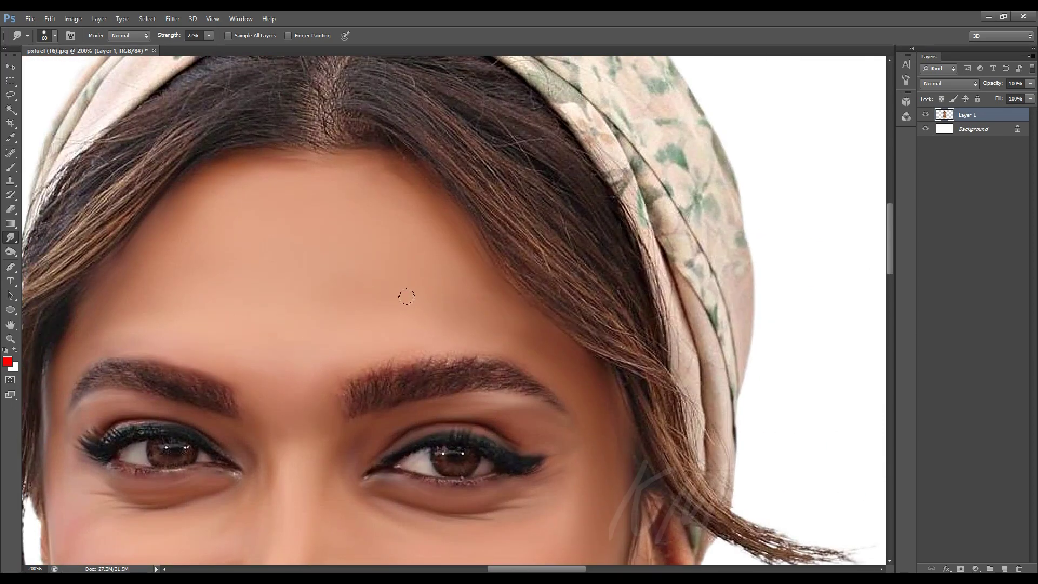
pyautogui.hscroll(-5, 407, 297)
pyautogui.scroll(-5, 464, 359)
pyautogui.hscroll(-2, 464, 359)
pyautogui.press(']')
pyautogui.scroll(-2, 352, 304)
pyautogui.press(']')
pyautogui.press(']')
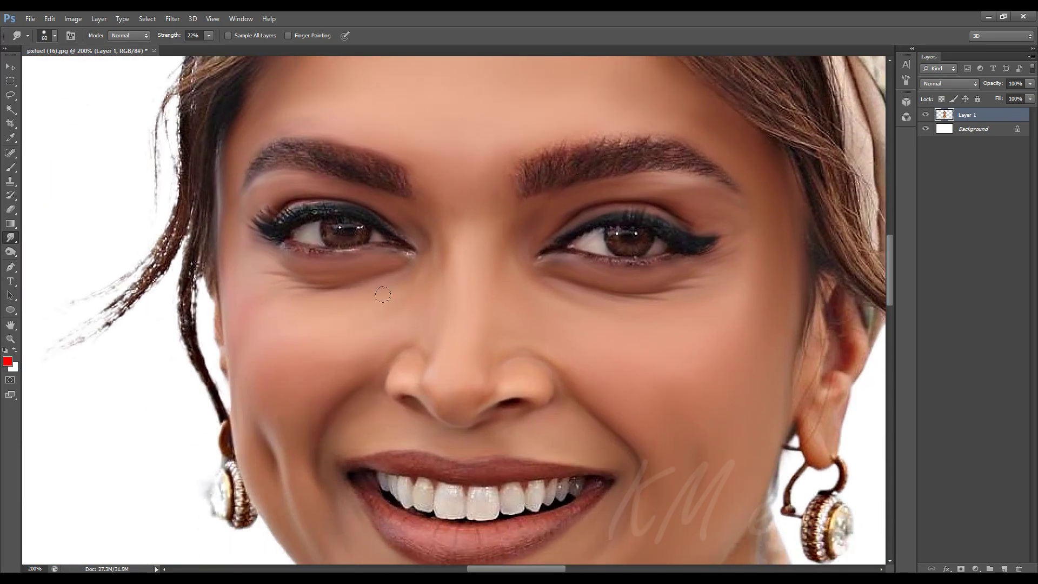
pyautogui.scroll(-2, 304, 340)
# Check the whole portrait, then zoom back in on the chin and neck.
pyautogui.hotkey('ctrl', '0')
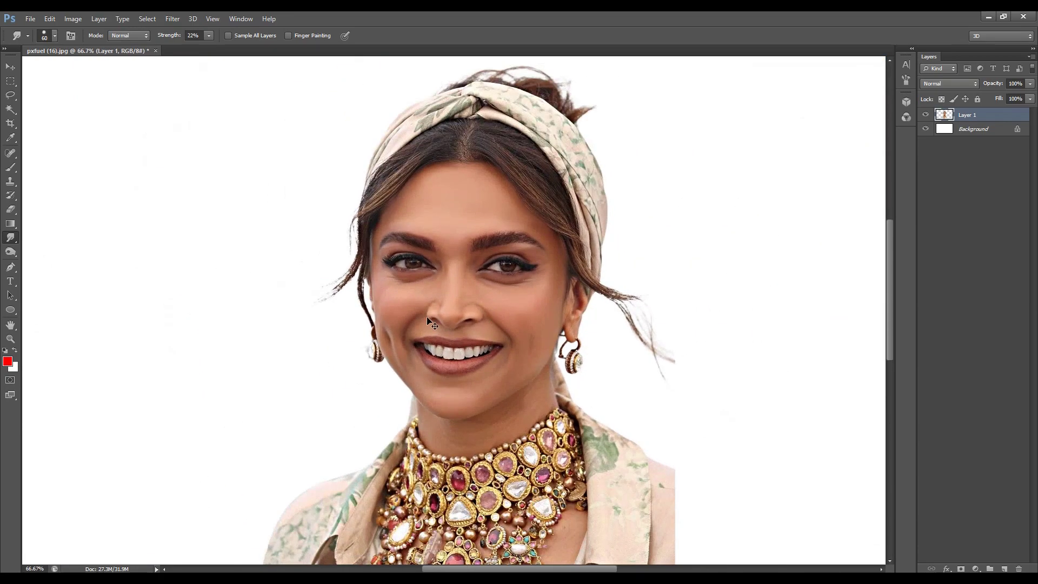
pyautogui.hotkey('ctrl', '1')
pyautogui.scroll(-5, 576, 356)
pyautogui.hotkey('ctrl', '+')
pyautogui.press('[')
pyautogui.scroll(-3, 536, 222)
pyautogui.hscroll(6, 536, 222)
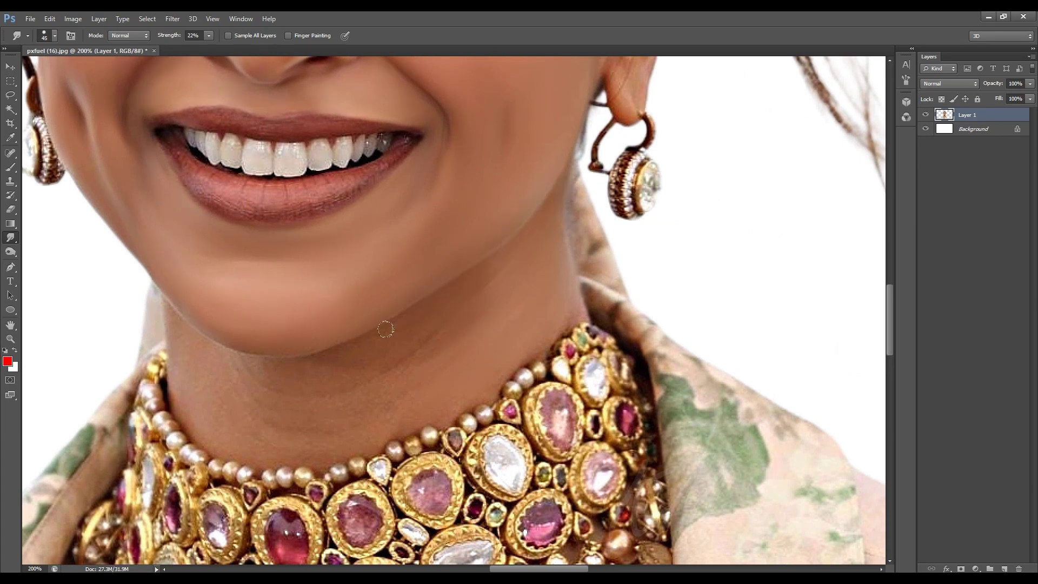
pyautogui.press(']')
# Smudge along the chin, neck, lips and smile into soft blends.
pyautogui.moveTo(358, 367); pyautogui.dragTo(489, 351)
pyautogui.moveTo(453, 418); pyautogui.dragTo(593, 443)
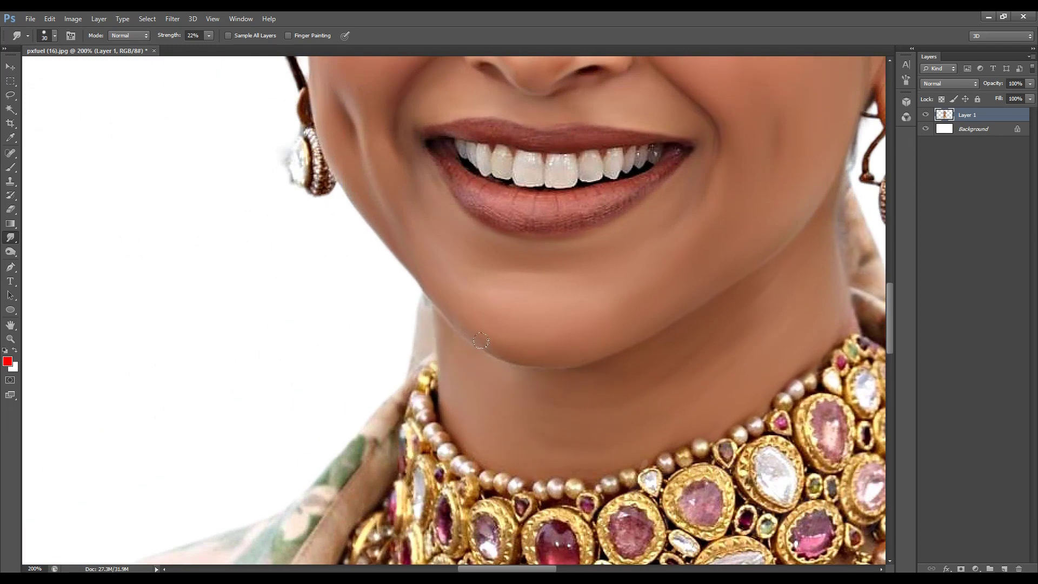
pyautogui.moveTo(474, 336); pyautogui.dragTo(578, 413)
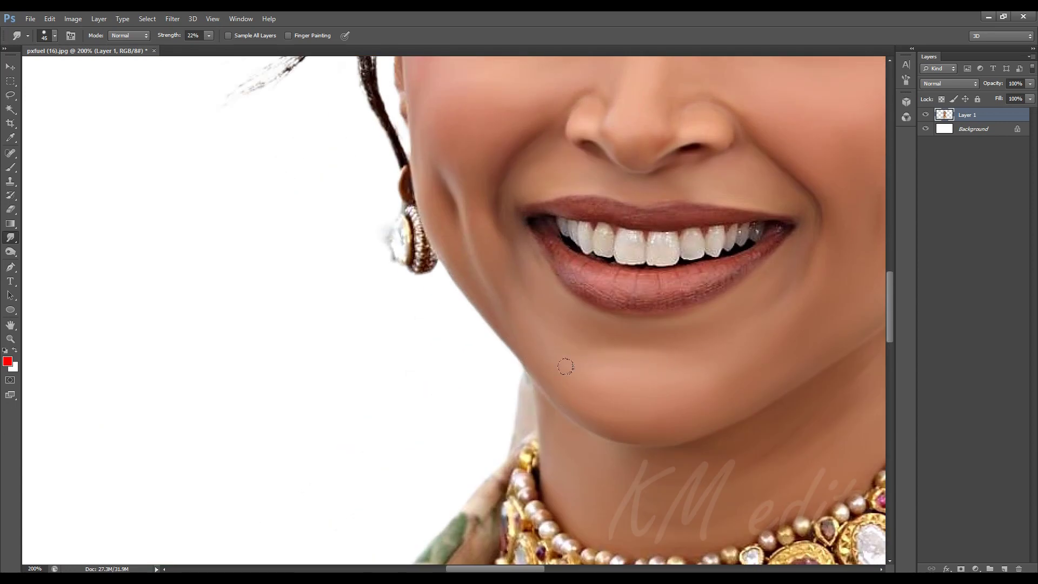
pyautogui.moveTo(566, 366); pyautogui.dragTo(581, 417)
pyautogui.press('[')
pyautogui.moveTo(660, 352); pyautogui.dragTo(647, 395)
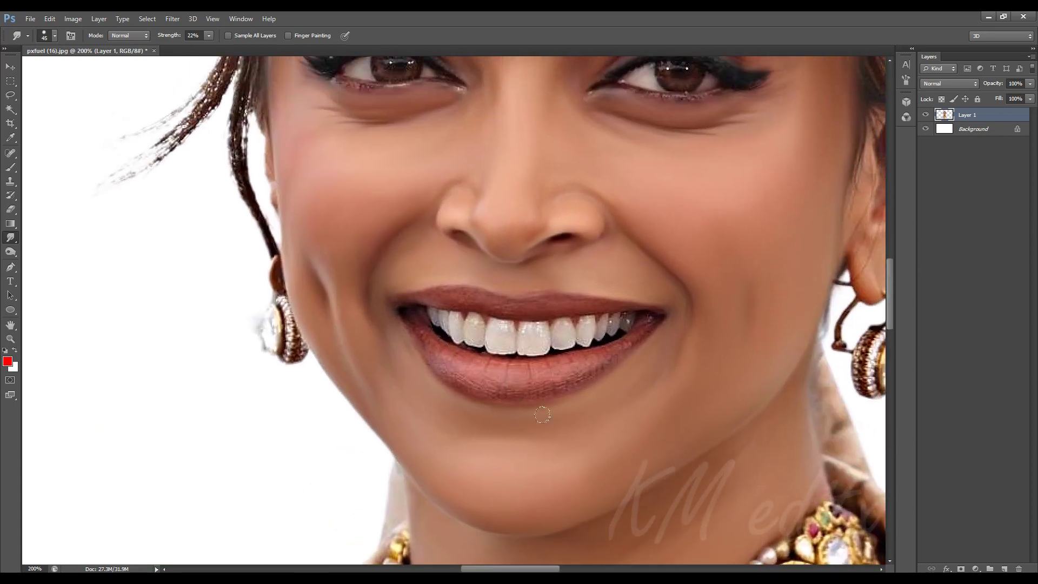
pyautogui.press(']')
pyautogui.moveTo(417, 383); pyautogui.dragTo(510, 402)
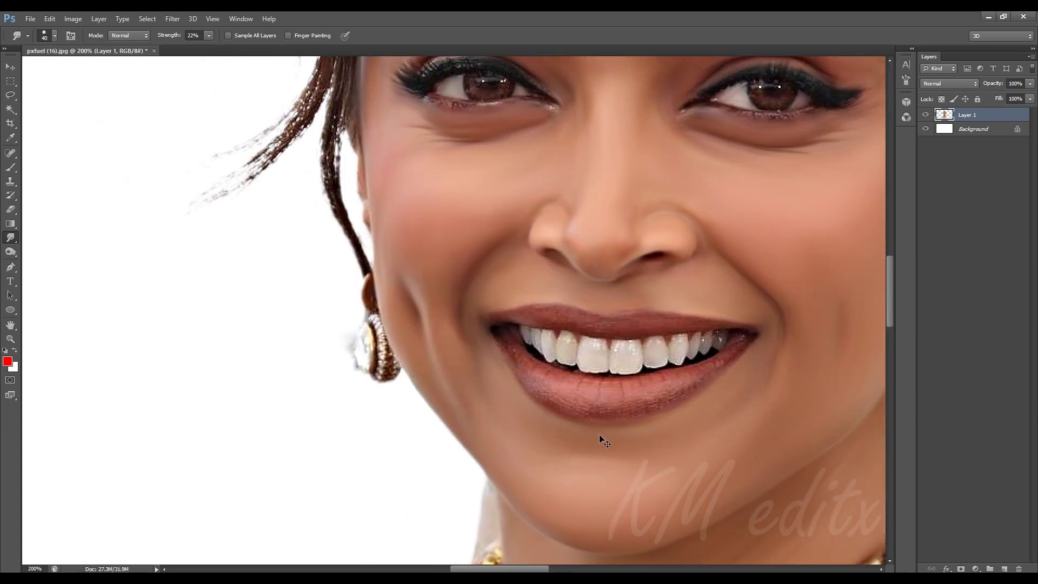
# Use a smaller smudge brush to soften the nose and nostril skin.
pyautogui.scroll(1, 521, 301)
pyautogui.scroll(1, 616, 431)
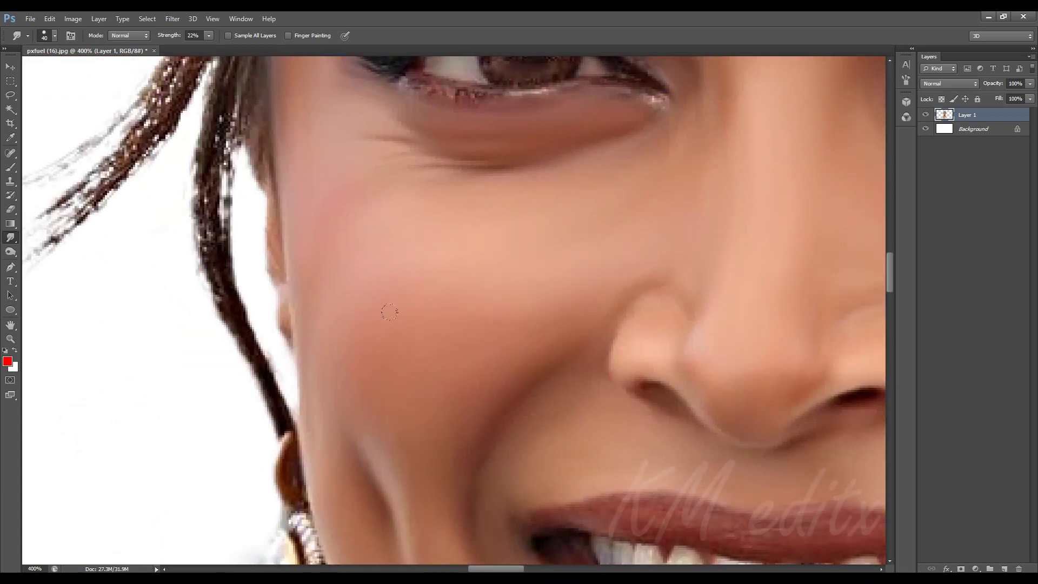
pyautogui.scroll(-3, 389, 312)
pyautogui.press('[')
pyautogui.hscroll(5, 611, 376)
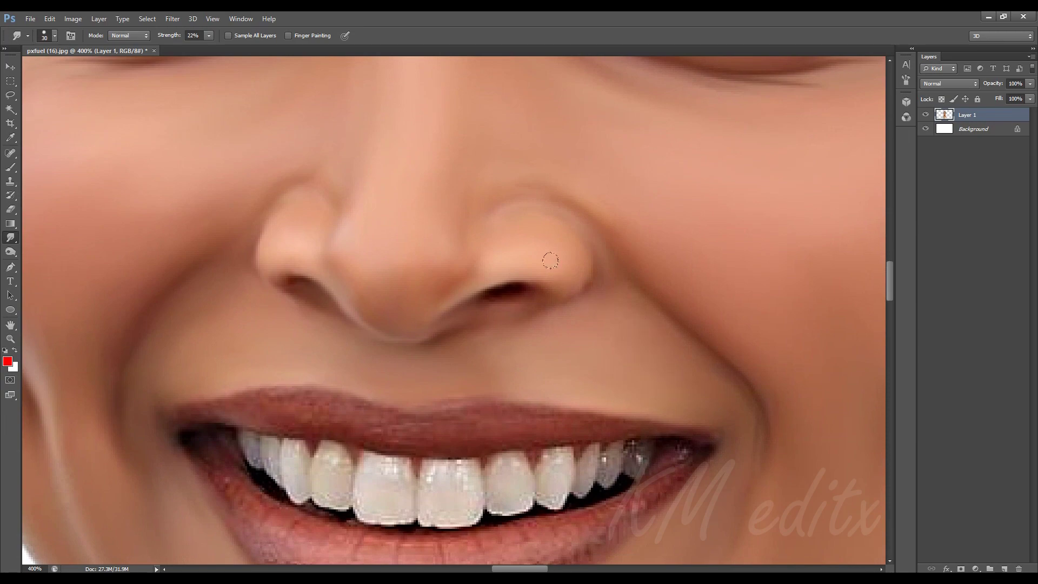
pyautogui.scroll(-4, 647, 316)
pyautogui.scroll(-2, 509, 343)
# Enlarge the brush to smooth the chest skin and soften the collar edge.
pyautogui.scroll(2, 568, 303)
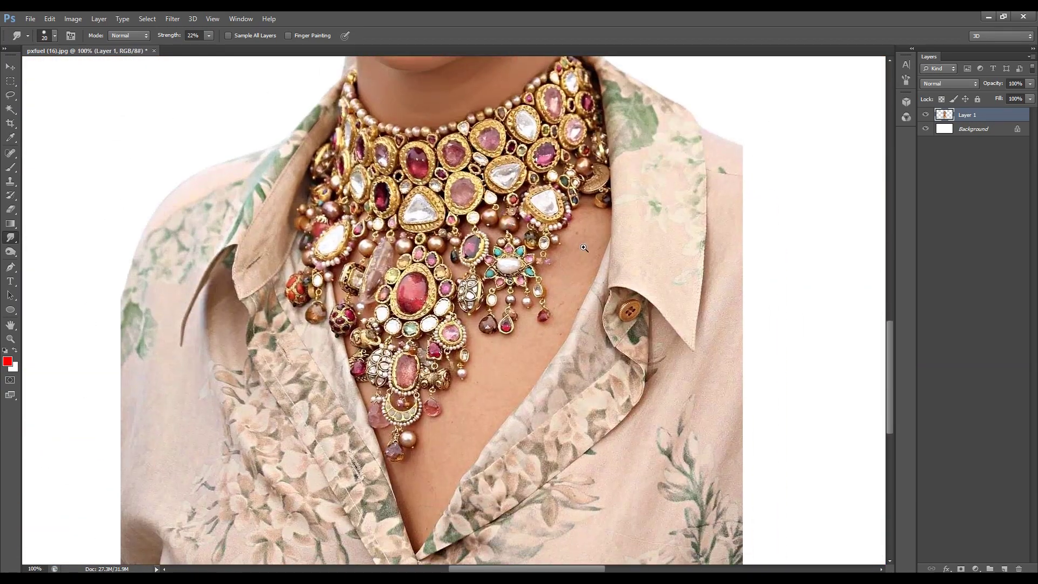
pyautogui.scroll(2, 592, 271)
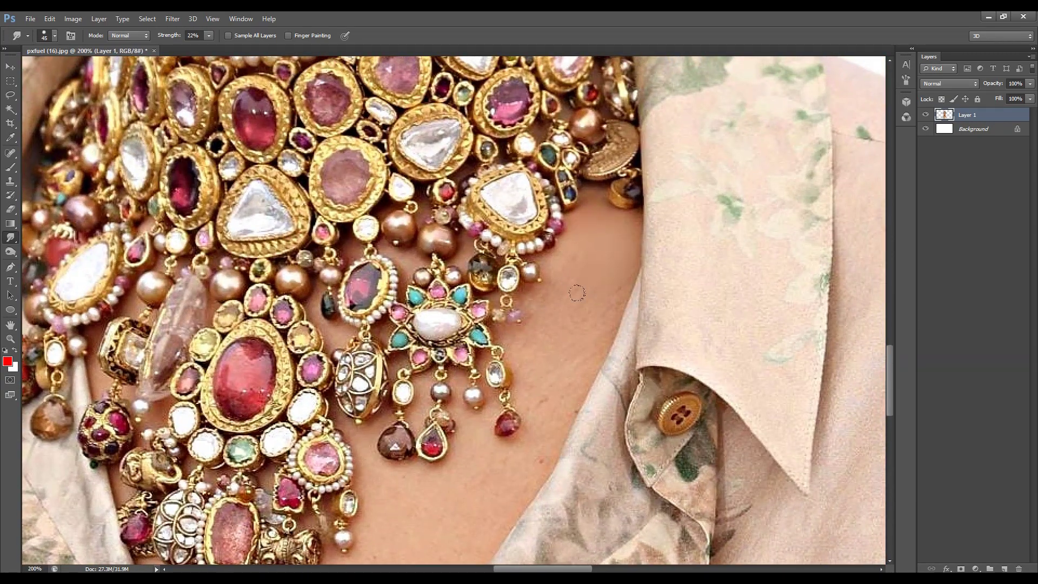
pyautogui.scroll(-2, 567, 272)
pyautogui.press(']')
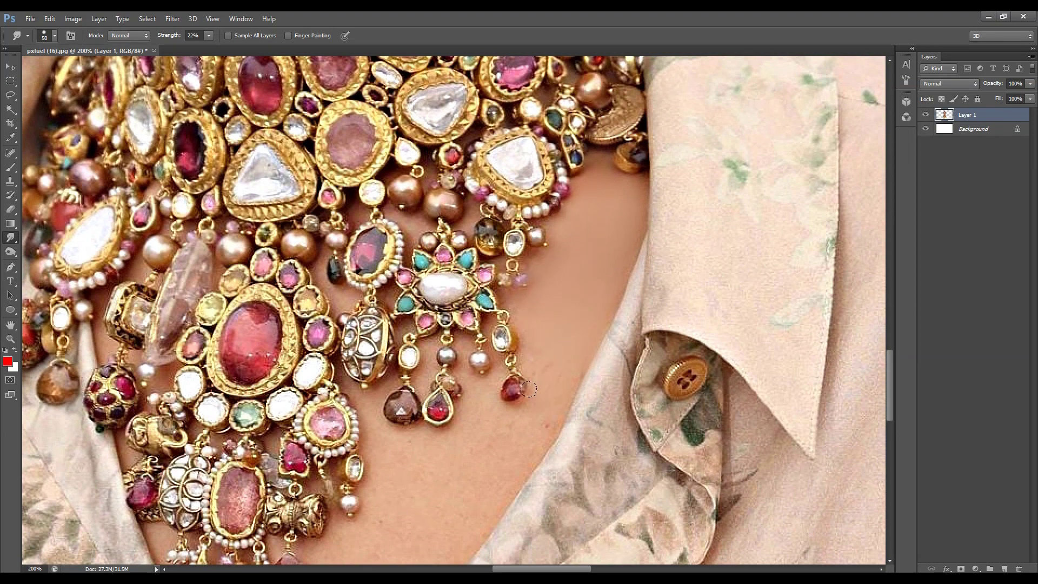
pyautogui.scroll(-5, 516, 293)
pyautogui.press(']')
pyautogui.scroll(-4, 528, 241)
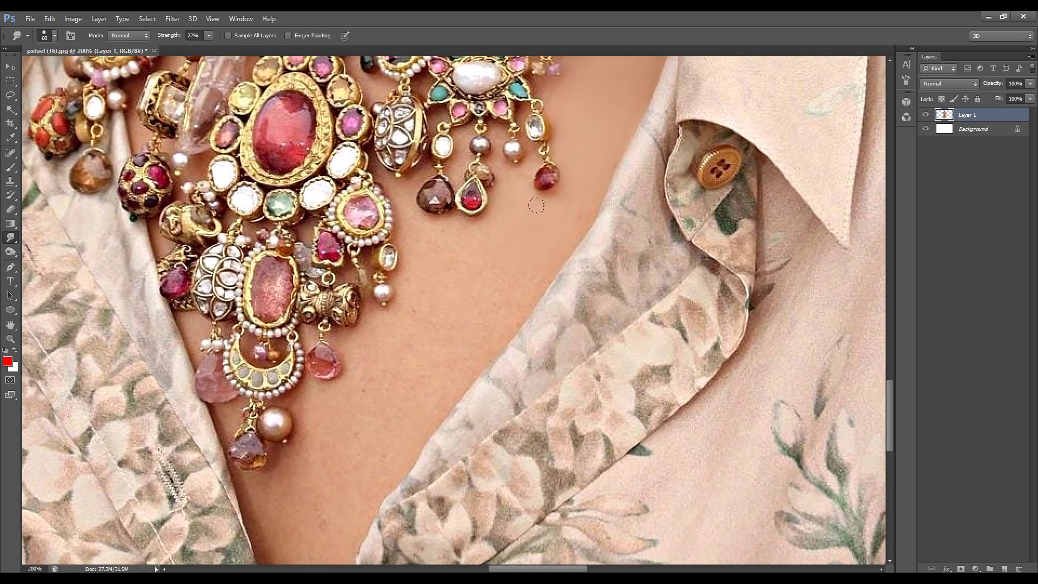
pyautogui.moveTo(431, 307); pyautogui.dragTo(535, 172)
pyautogui.press(']')
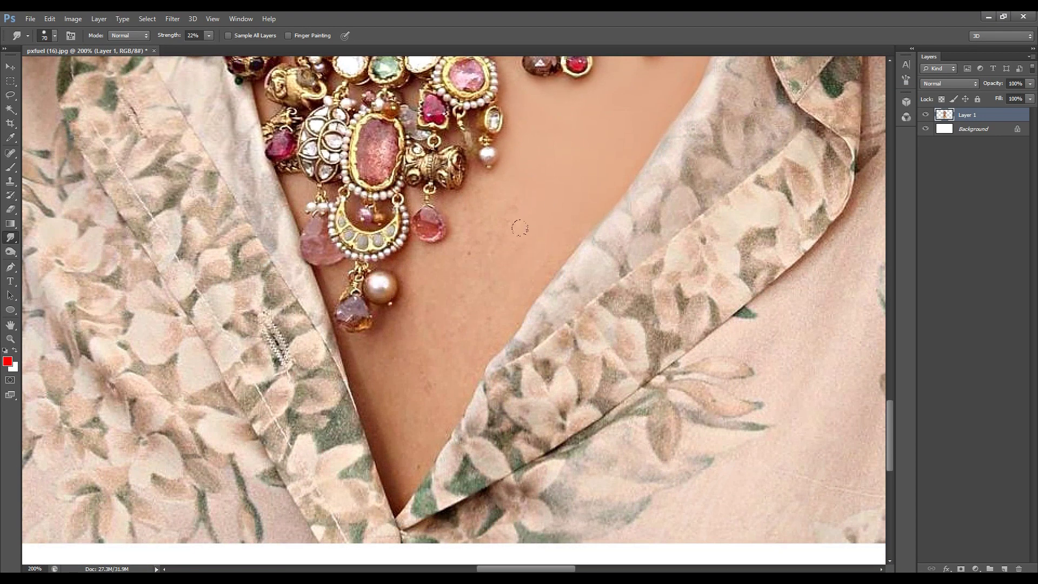
pyautogui.moveTo(496, 363); pyautogui.dragTo(477, 397)
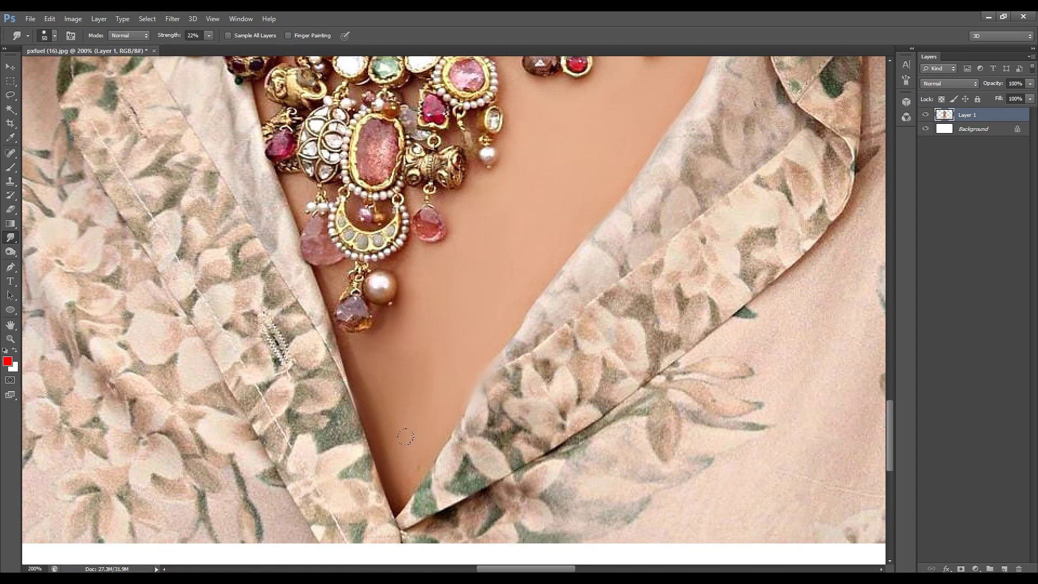
# Smudge the skin around the lower and upper necklace pendants and neck.
pyautogui.moveTo(439, 396); pyautogui.dragTo(500, 439)
pyautogui.press('[')
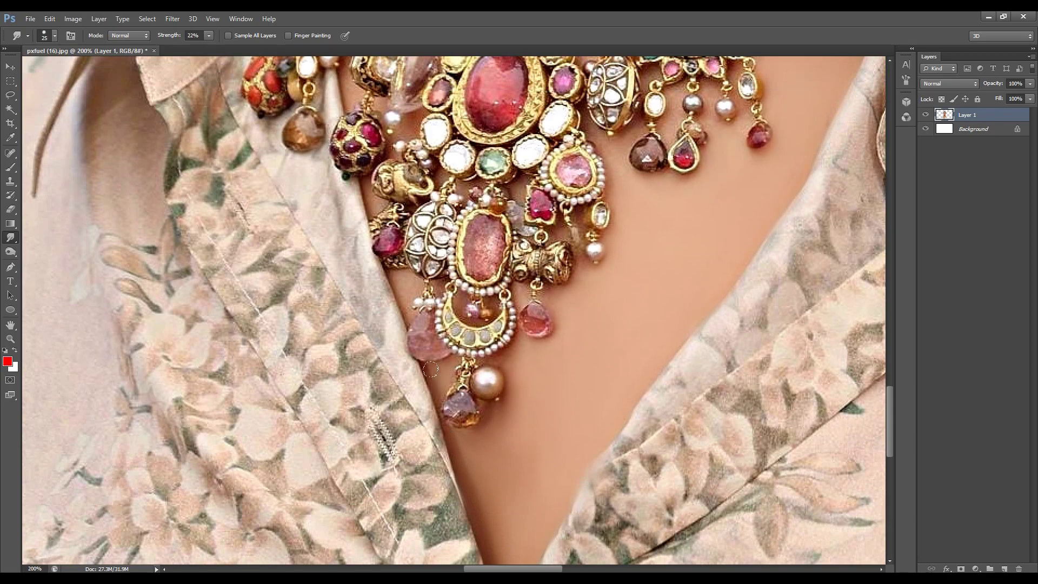
pyautogui.scroll(-3, 590, 398)
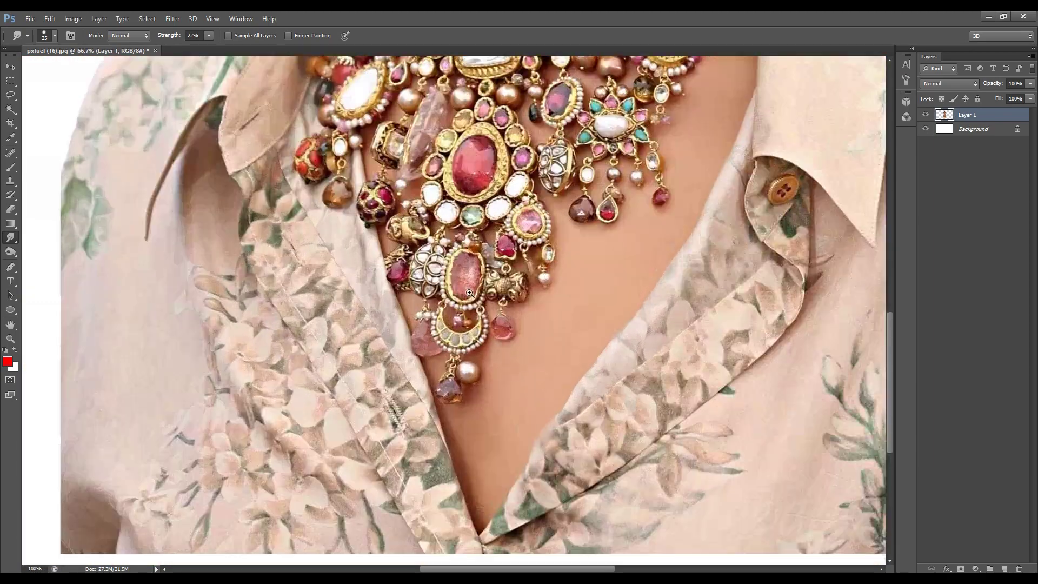
pyautogui.scroll(5, 518, 301)
pyautogui.press(']')
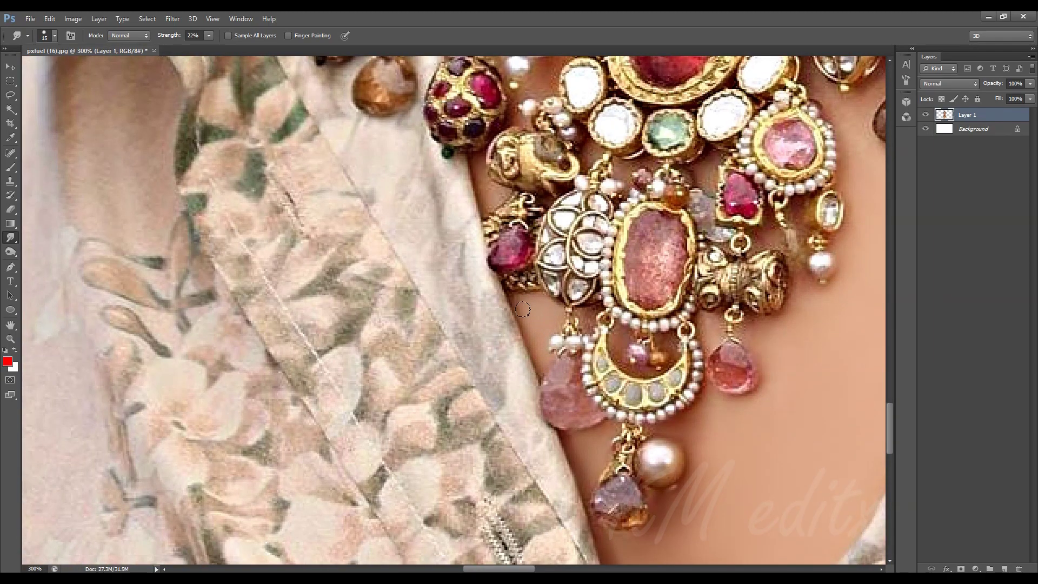
pyautogui.moveTo(522, 309); pyautogui.dragTo(440, 439)
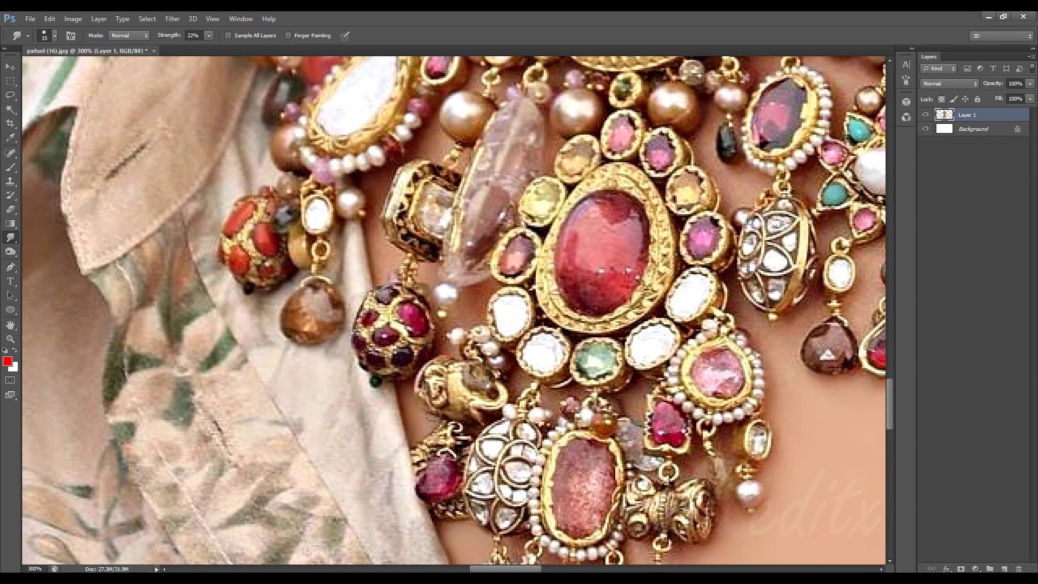
pyautogui.press(']')
pyautogui.moveTo(475, 311); pyautogui.dragTo(535, 462)
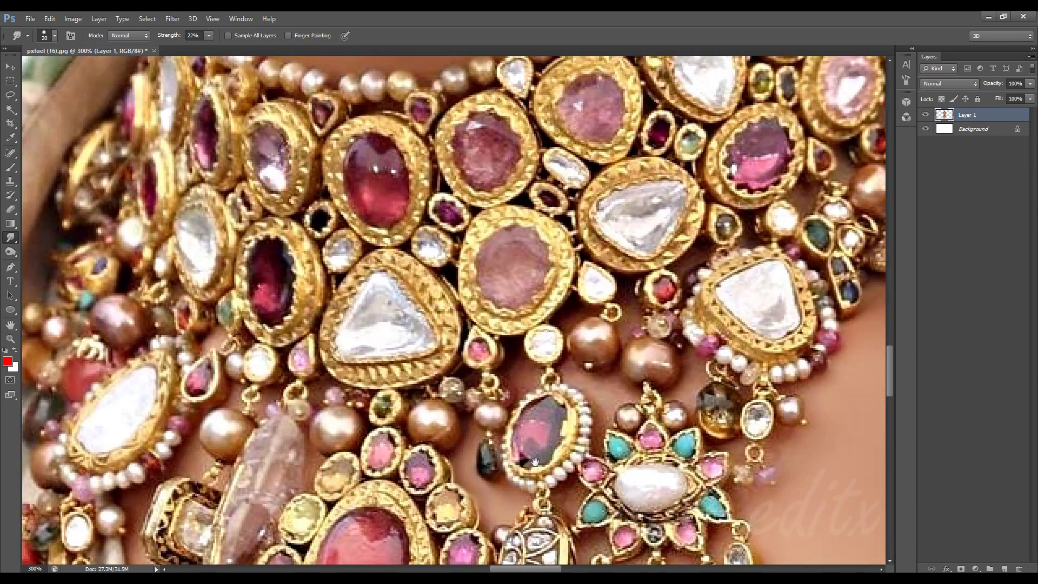
pyautogui.scroll(-6, 614, 386)
pyautogui.scroll(1, 562, 331)
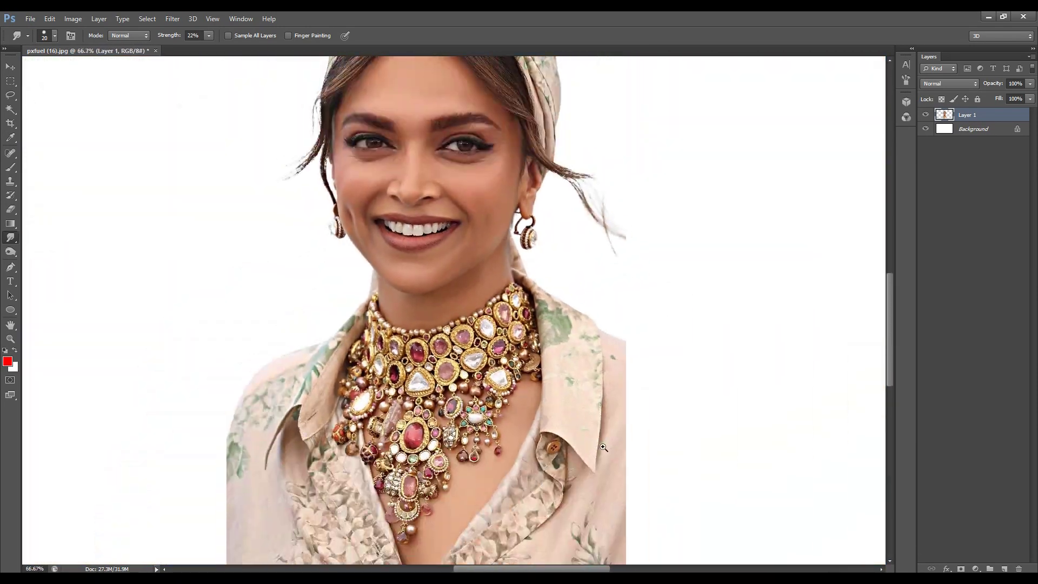
pyautogui.scroll(-1, 563, 331)
# Smudge the right shoulder and right shirt edge out into the white background.
pyautogui.scroll(2, 592, 345)
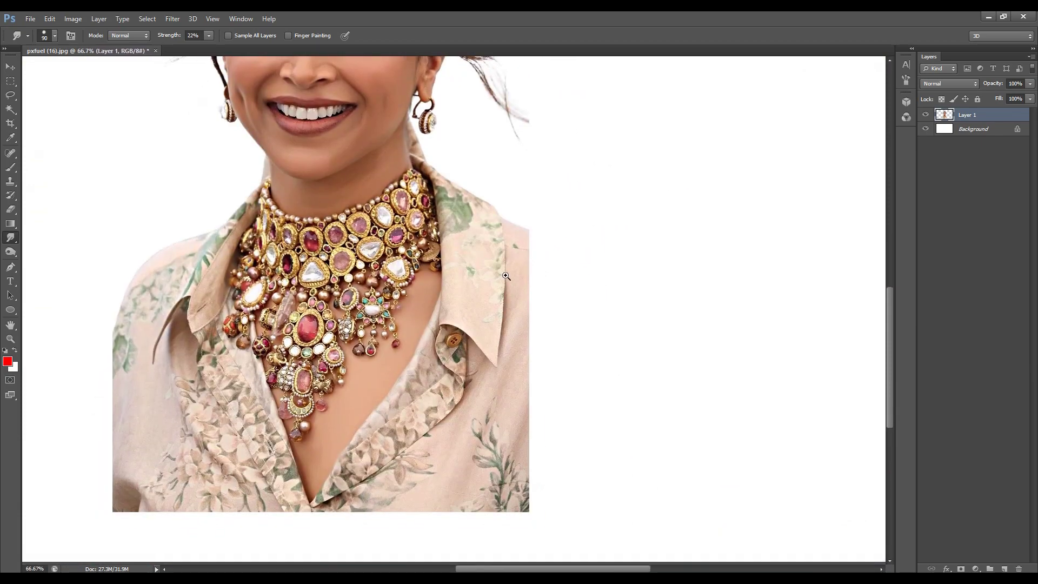
pyautogui.press(']')
pyautogui.moveTo(539, 197)
pyautogui.mouseDown()
pyautogui.moveTo(547, 238)
pyautogui.moveTo(578, 232)
pyautogui.moveTo(557, 324)
pyautogui.moveTo(581, 224)
pyautogui.mouseUp()
pyautogui.moveTo(516, 219)
pyautogui.mouseDown()
pyautogui.moveTo(557, 335)
pyautogui.moveTo(535, 384)
pyautogui.mouseUp()
pyautogui.moveTo(564, 386)
pyautogui.mouseDown()
pyautogui.moveTo(576, 241)
pyautogui.moveTo(551, 335)
pyautogui.mouseUp()
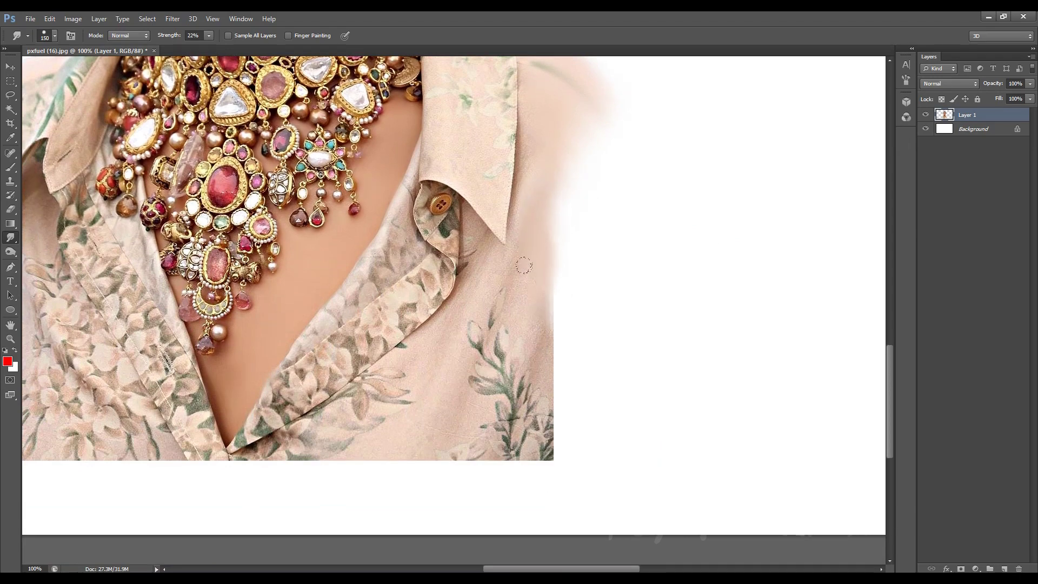
pyautogui.moveTo(543, 270); pyautogui.dragTo(554, 454)
pyautogui.moveTo(518, 406)
pyautogui.mouseDown()
pyautogui.moveTo(551, 341)
pyautogui.moveTo(562, 184)
pyautogui.mouseUp()
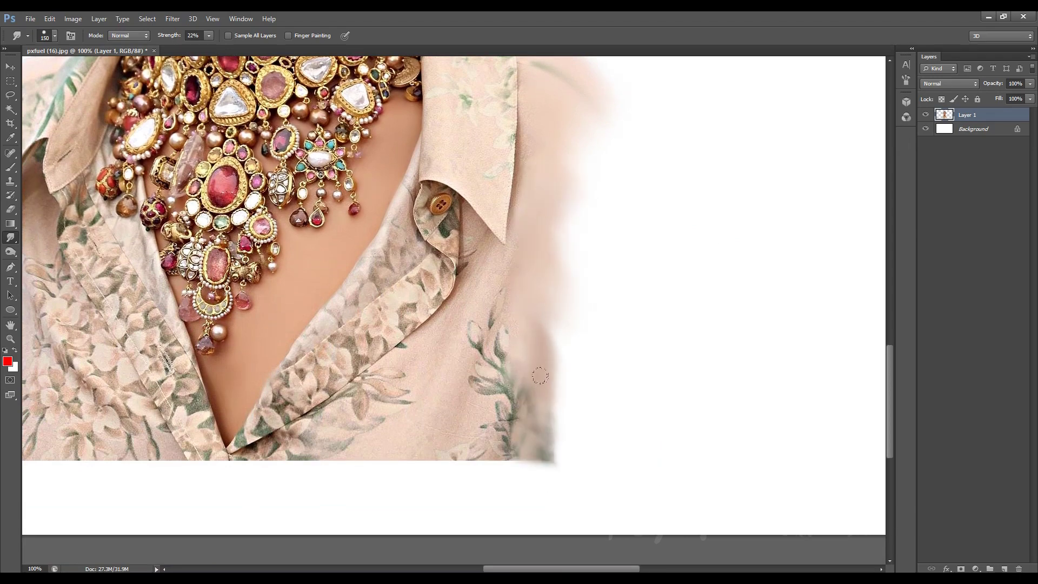
pyautogui.moveTo(549, 416)
pyautogui.mouseDown()
pyautogui.moveTo(477, 426)
pyautogui.moveTo(554, 389)
pyautogui.moveTo(552, 341)
pyautogui.mouseUp()
pyautogui.moveTo(591, 407); pyautogui.dragTo(491, 338)
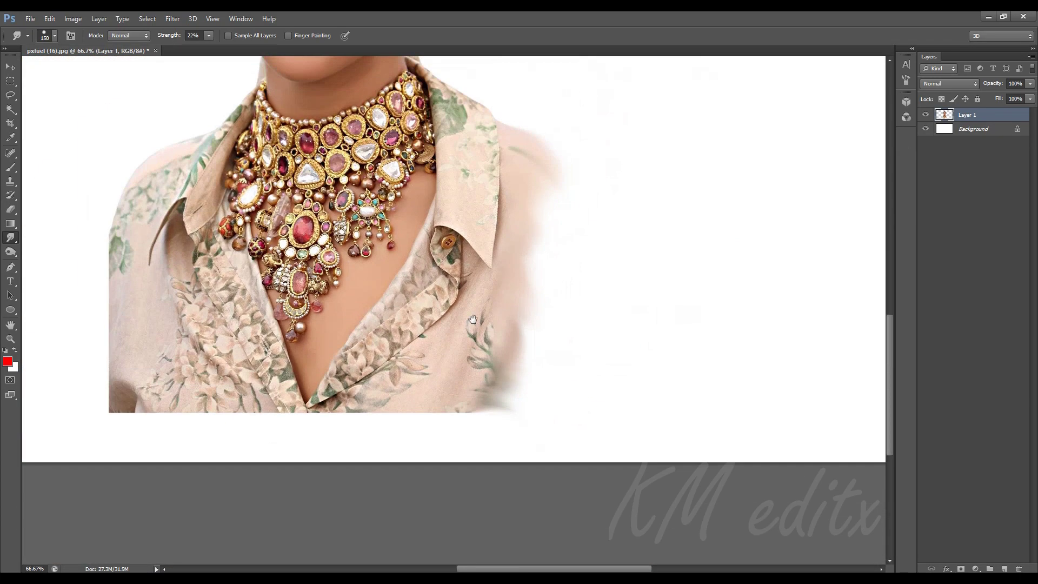
# Blend the left shoulder and left shirt edge into the white.
pyautogui.moveTo(427, 324)
pyautogui.mouseDown()
pyautogui.moveTo(400, 254)
pyautogui.moveTo(390, 336)
pyautogui.mouseUp()
pyautogui.scroll(-3, 389, 336)
pyautogui.press(']')
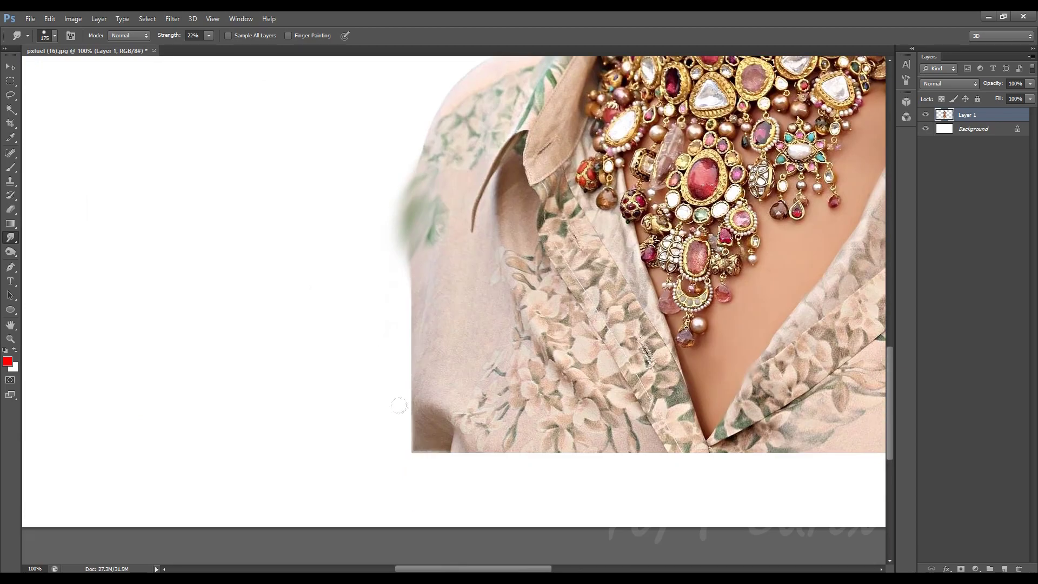
pyautogui.moveTo(432, 411)
pyautogui.mouseDown()
pyautogui.moveTo(344, 404)
pyautogui.moveTo(384, 245)
pyautogui.mouseUp()
pyautogui.moveTo(421, 422)
pyautogui.mouseDown()
pyautogui.moveTo(513, 410)
pyautogui.moveTo(430, 354)
pyautogui.moveTo(447, 342)
pyautogui.moveTo(611, 339)
pyautogui.mouseUp()
pyautogui.press('h')
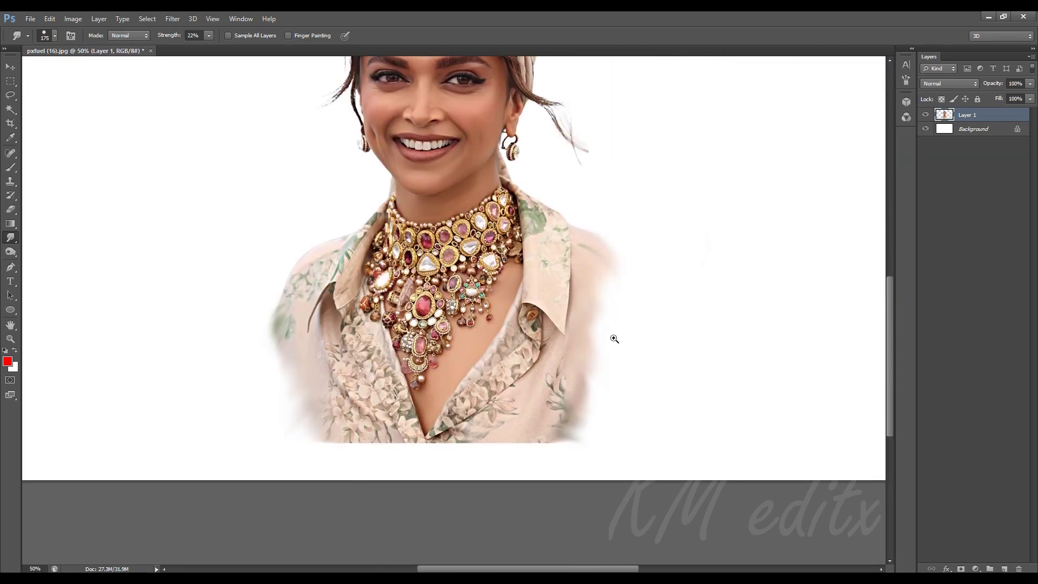
pyautogui.moveTo(822, 114); pyautogui.dragTo(842, 109)
pyautogui.press('[')
pyautogui.moveTo(454, 373); pyautogui.dragTo(406, 243)
pyautogui.moveTo(389, 378); pyautogui.dragTo(464, 324)
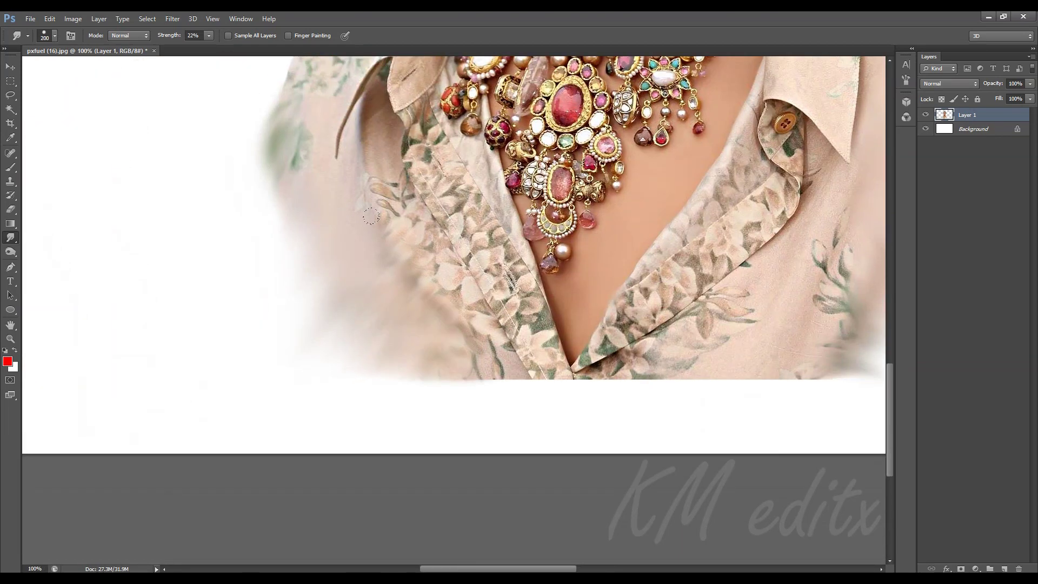
pyautogui.moveTo(411, 227)
pyautogui.mouseDown()
pyautogui.moveTo(460, 319)
pyautogui.moveTo(441, 291)
pyautogui.mouseUp()
# Fade the bottom shirt edge into white using large and small brushes.
pyautogui.press(']')
pyautogui.press(']')
pyautogui.moveTo(378, 357)
pyautogui.mouseDown()
pyautogui.moveTo(412, 377)
pyautogui.moveTo(654, 314)
pyautogui.moveTo(459, 339)
pyautogui.mouseUp()
pyautogui.press('[')
pyautogui.moveTo(632, 324)
pyautogui.mouseDown()
pyautogui.moveTo(519, 389)
pyautogui.moveTo(346, 379)
pyautogui.moveTo(465, 411)
pyautogui.moveTo(475, 424)
pyautogui.mouseUp()
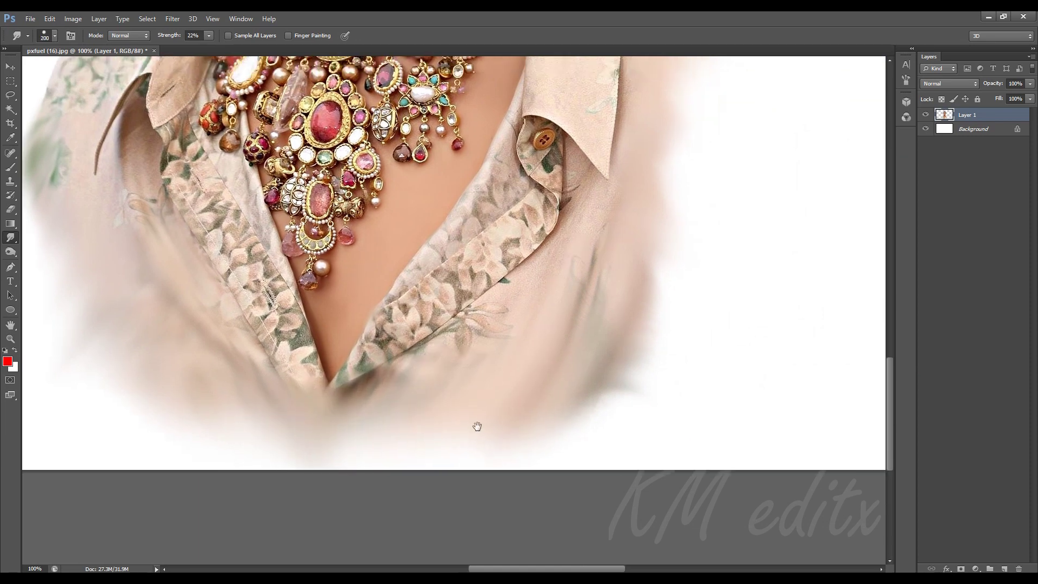
pyautogui.press(']')
pyautogui.press(']')
pyautogui.press(']')
pyautogui.moveTo(537, 235); pyautogui.dragTo(587, 252)
pyautogui.press('[')
pyautogui.press('[')
pyautogui.press('[')
# Sweep the left shoulder edge into the background with a bigger brush.
pyautogui.moveTo(529, 382); pyautogui.dragTo(729, 326)
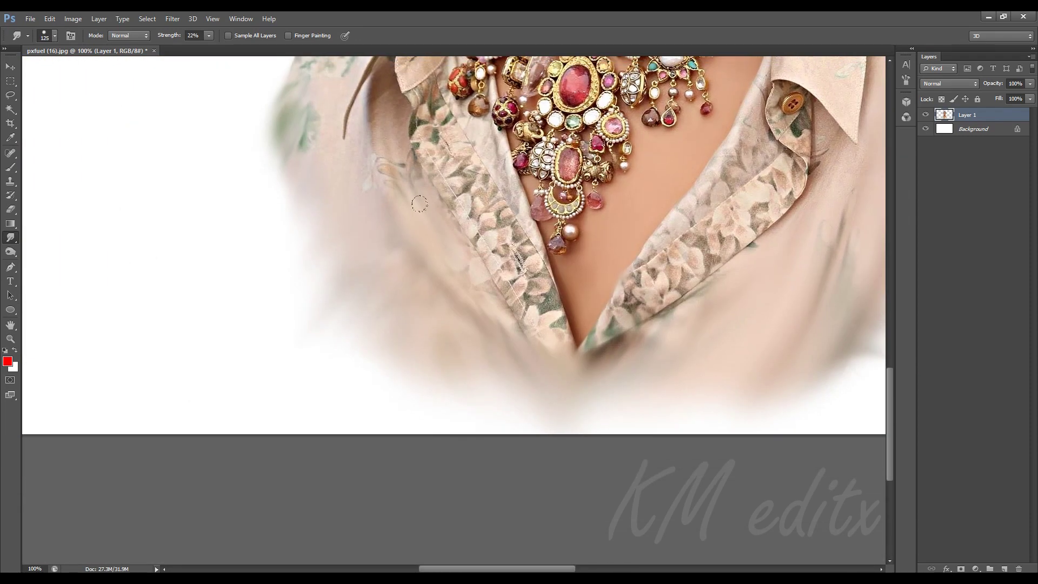
pyautogui.moveTo(526, 354); pyautogui.dragTo(560, 419)
pyautogui.press(']')
pyautogui.moveTo(373, 241); pyautogui.dragTo(470, 398)
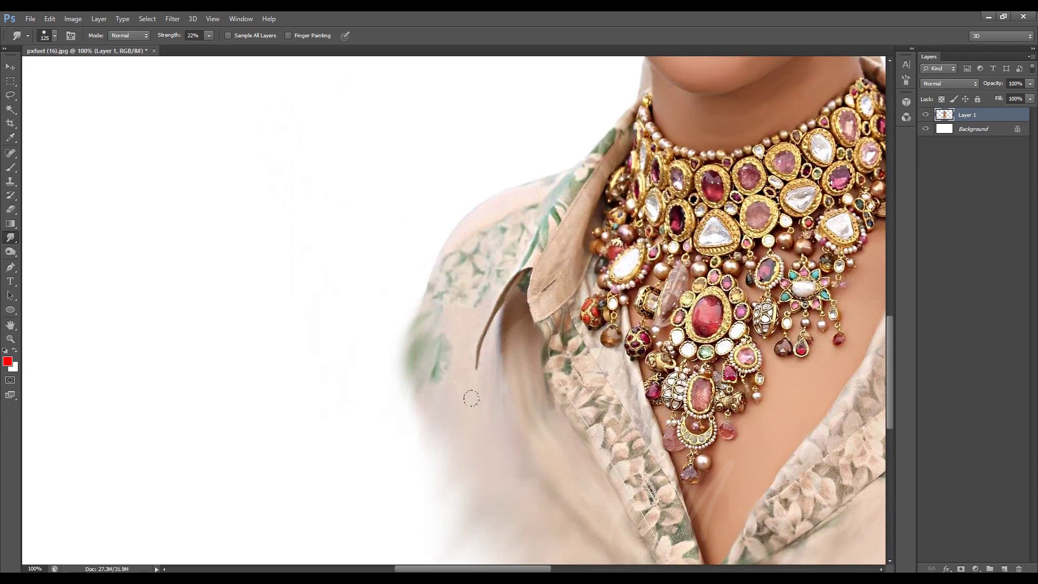
pyautogui.moveTo(416, 287); pyautogui.dragTo(461, 242)
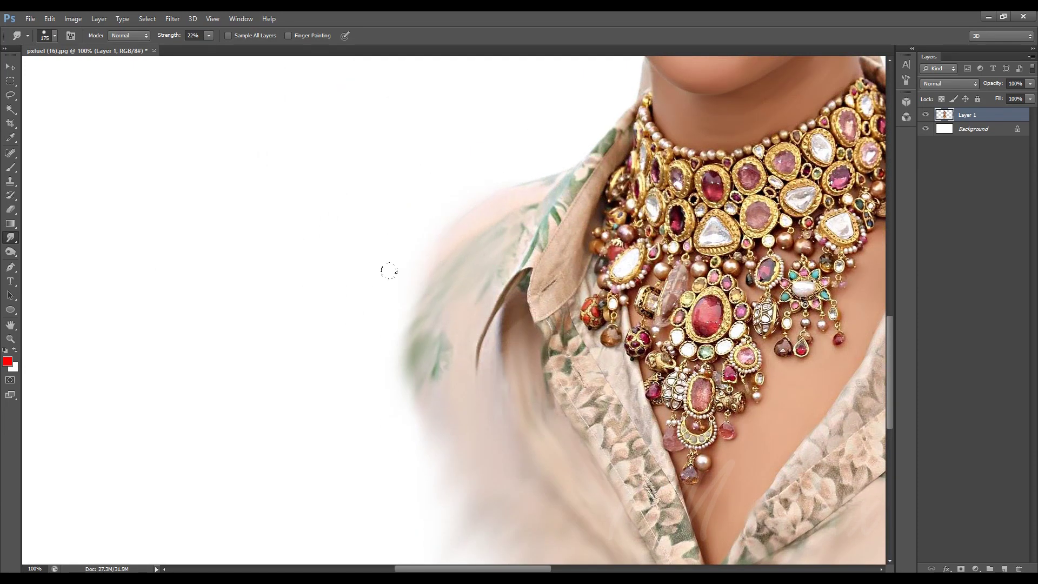
pyautogui.press(']')
pyautogui.press(']')
pyautogui.hotkey('ctrl', '-')
pyautogui.hotkey('ctrl', '-')
# Smudge the right shoulder with broad strokes, then zoom in on the shirt.
pyautogui.moveTo(756, 400); pyautogui.dragTo(571, 355)
pyautogui.press(']')
pyautogui.press(']')
pyautogui.press(']')
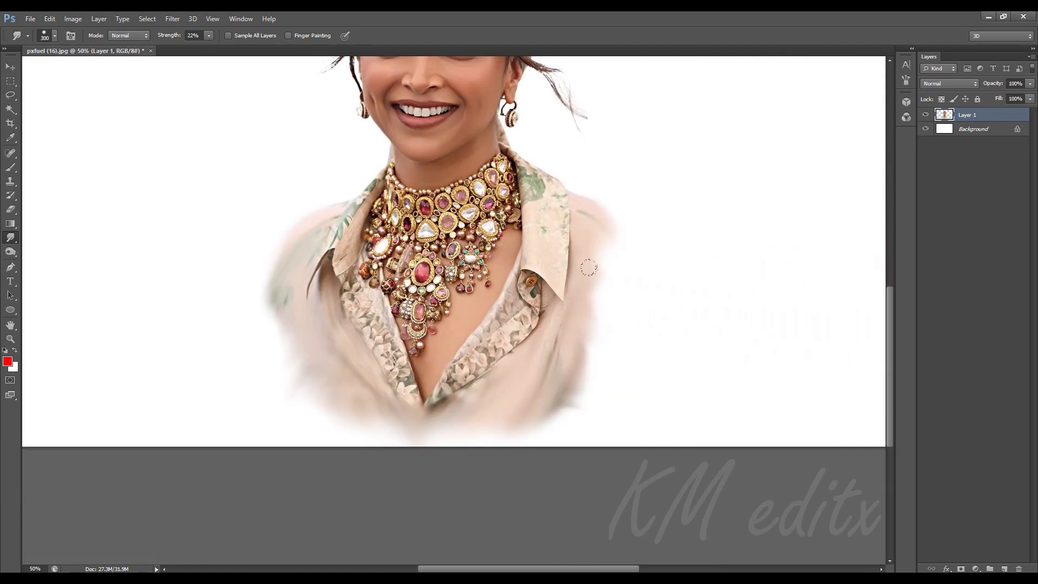
pyautogui.moveTo(589, 303); pyautogui.dragTo(622, 227)
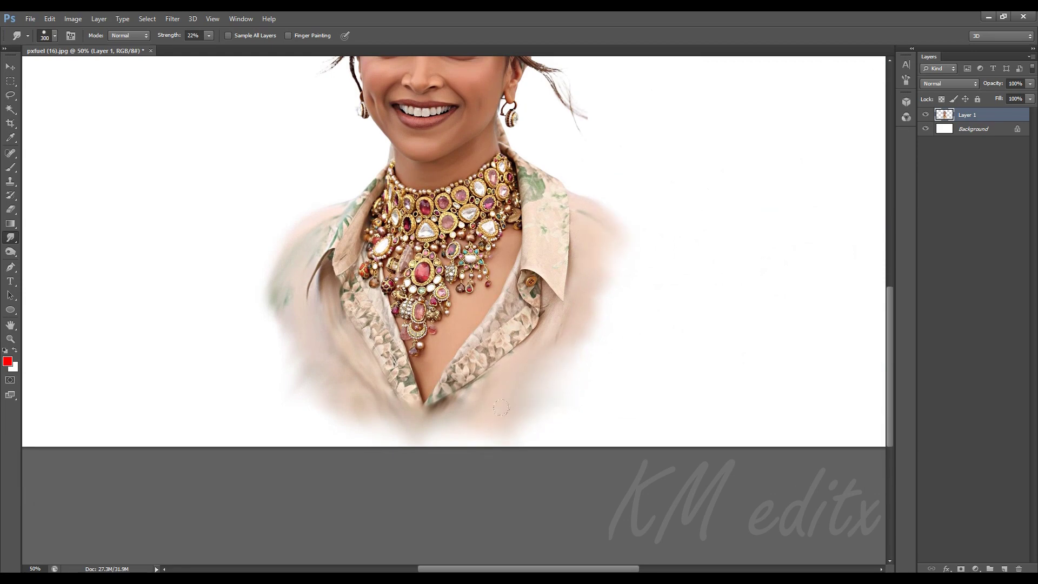
pyautogui.moveTo(487, 394); pyautogui.dragTo(538, 379)
pyautogui.press('[')
pyautogui.press('[')
pyautogui.press('[')
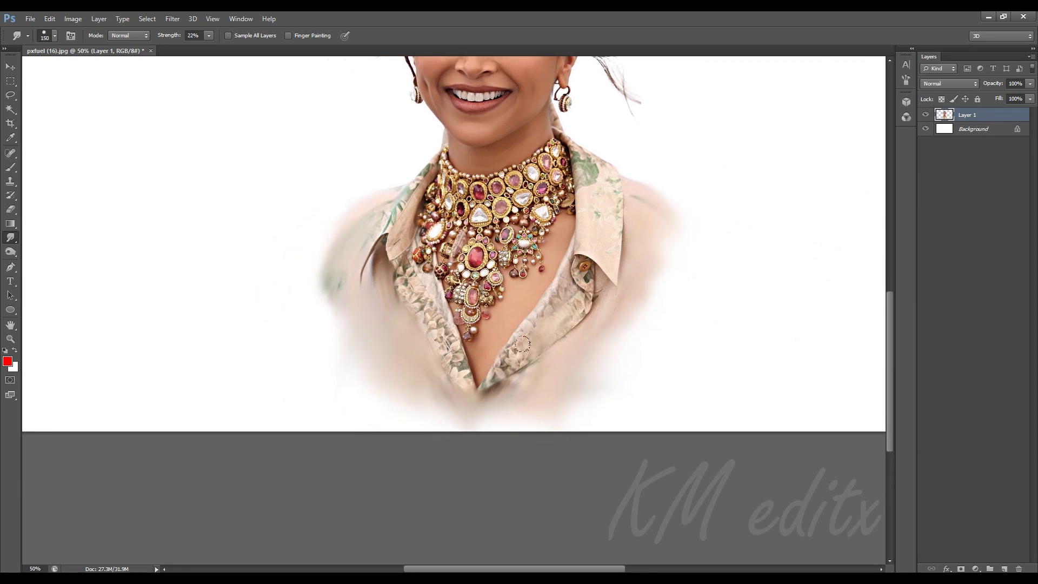
pyautogui.hotkey('ctrl', '+')
pyautogui.press('[')
pyautogui.press('[')
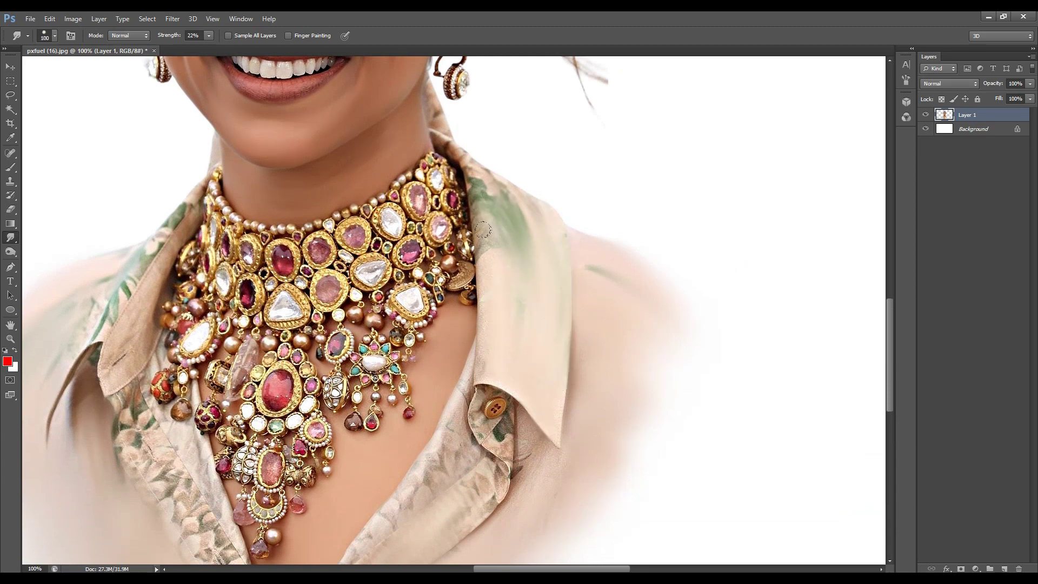
pyautogui.press('[')
pyautogui.press('[')
pyautogui.press('[')
# Soften the shirt below the necklace and around the collar button.
pyautogui.moveTo(548, 325); pyautogui.dragTo(518, 328)
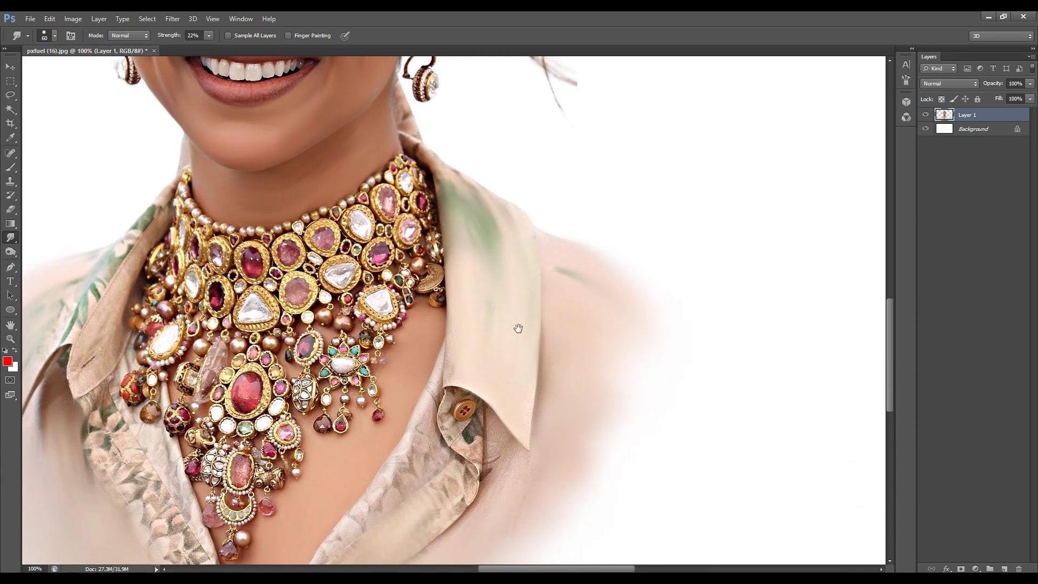
pyautogui.moveTo(550, 385); pyautogui.dragTo(663, 239)
pyautogui.press('[')
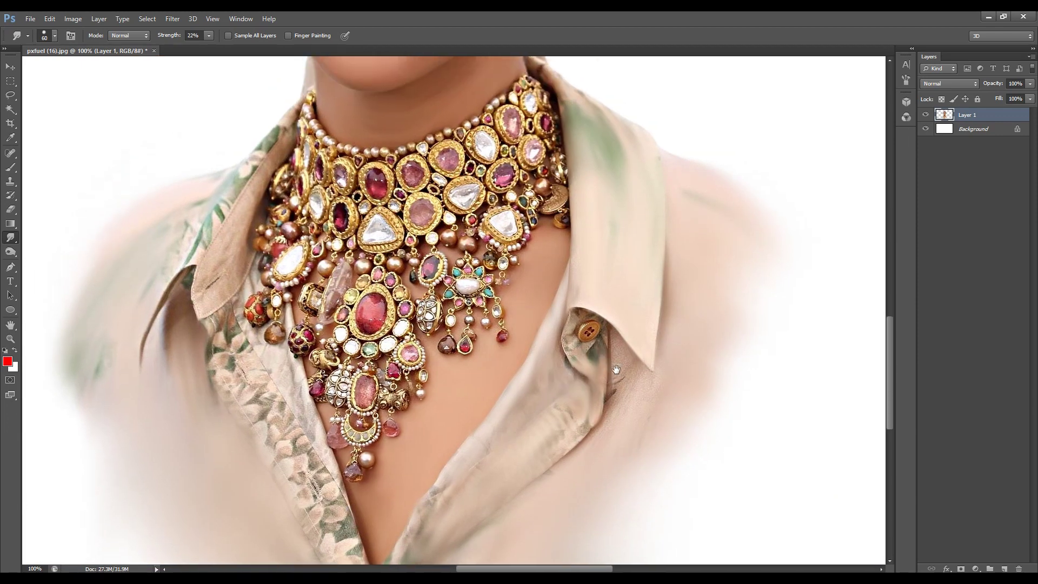
pyautogui.moveTo(594, 373); pyautogui.dragTo(592, 410)
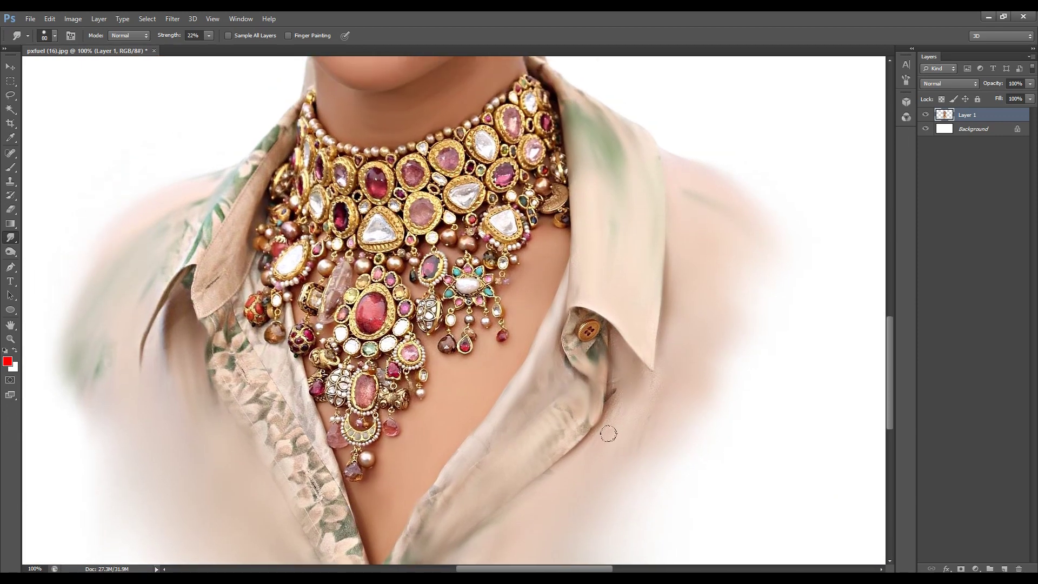
pyautogui.moveTo(643, 341); pyautogui.dragTo(646, 372)
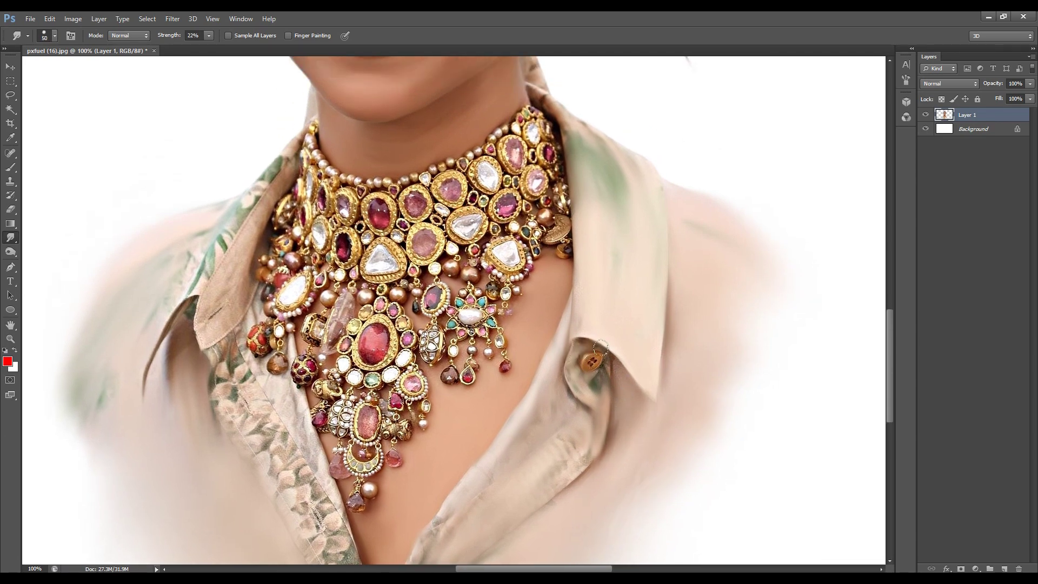
pyautogui.press(']')
pyautogui.press(']')
pyautogui.moveTo(582, 428); pyautogui.dragTo(606, 317)
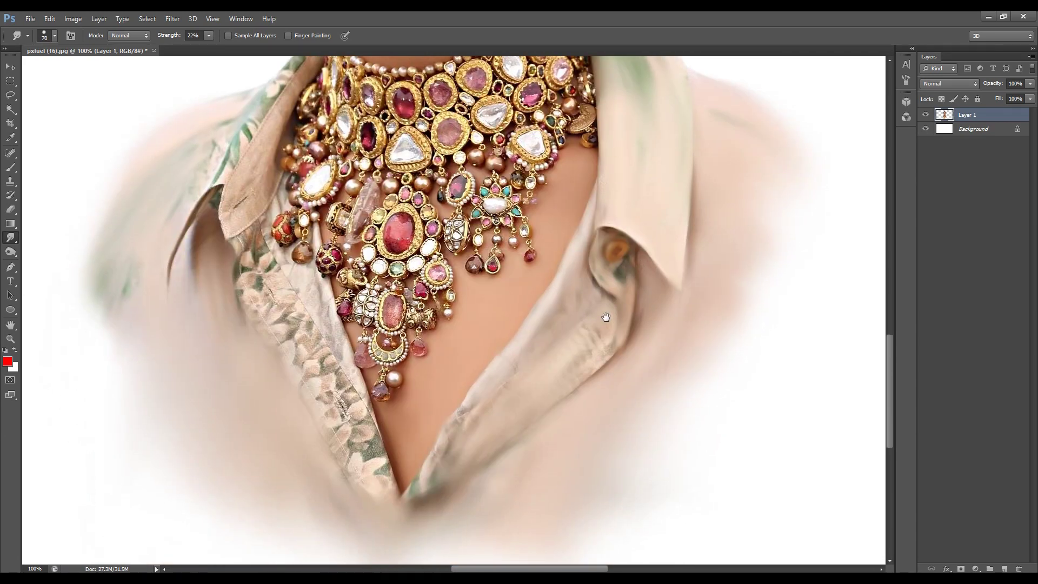
pyautogui.press(']')
pyautogui.press(']')
pyautogui.press(']')
# Smooth the patterned left collar fabric with long, finer strokes.
pyautogui.moveTo(294, 73)
pyautogui.mouseDown()
pyautogui.moveTo(616, 308)
pyautogui.moveTo(518, 443)
pyautogui.mouseUp()
pyautogui.press('[')
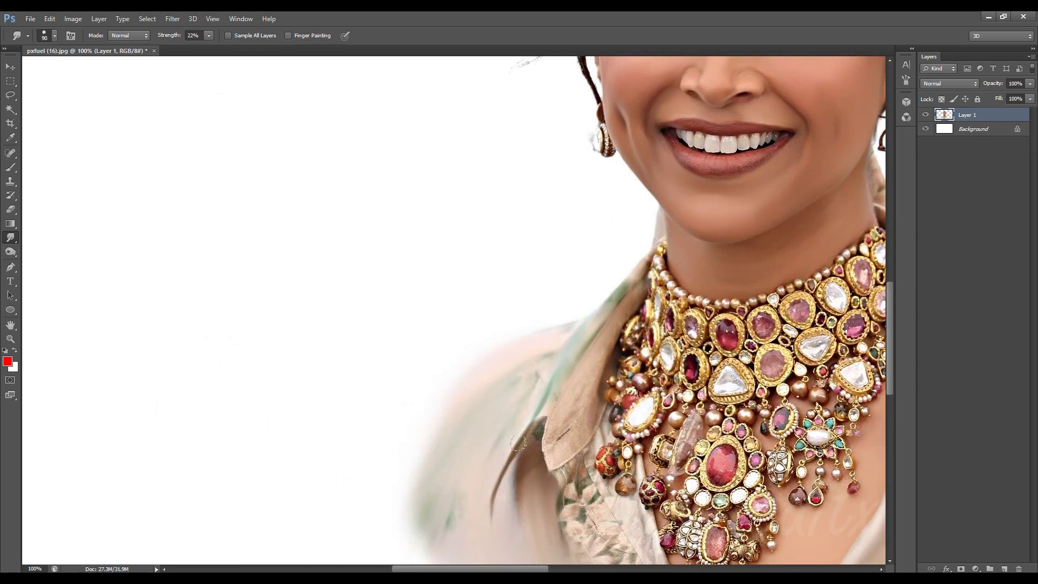
pyautogui.press('[')
pyautogui.moveTo(602, 534)
pyautogui.mouseDown()
pyautogui.moveTo(560, 331)
pyautogui.moveTo(643, 487)
pyautogui.mouseUp()
pyautogui.moveTo(650, 446); pyautogui.dragTo(645, 439)
pyautogui.press('[')
pyautogui.press('[')
pyautogui.press('[')
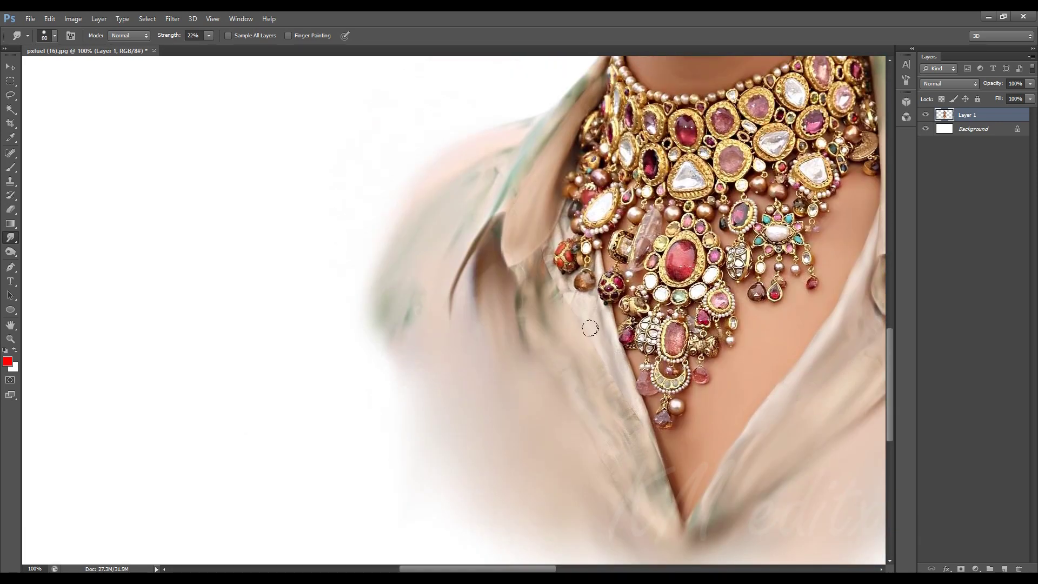
pyautogui.moveTo(562, 286); pyautogui.dragTo(576, 332)
pyautogui.press('[')
pyautogui.press('[')
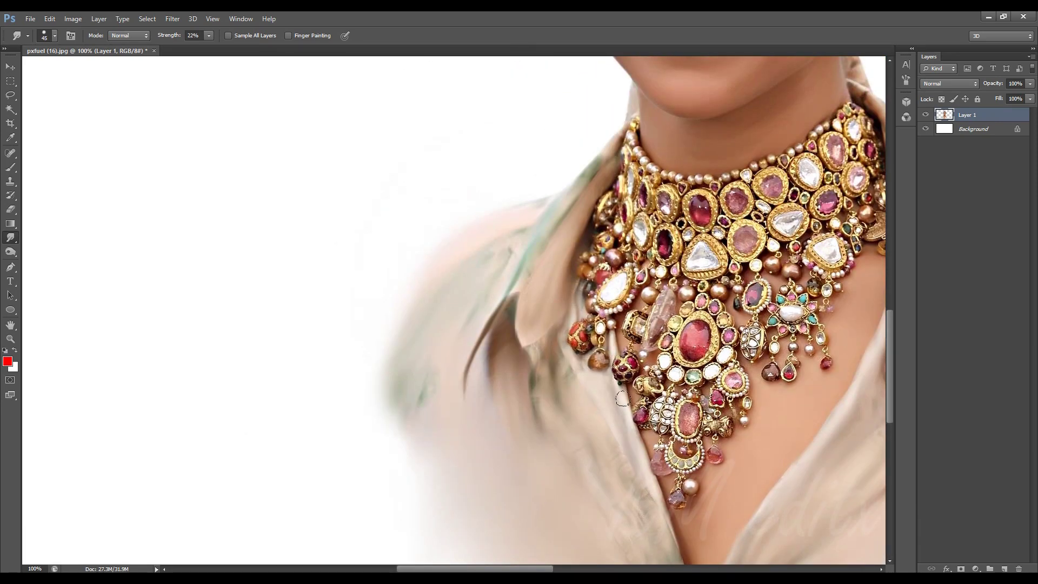
pyautogui.scroll(-3, 665, 527)
# Zoom out and resize the smudge brush while moving across the chin area.
pyautogui.scroll(5, 238, 362)
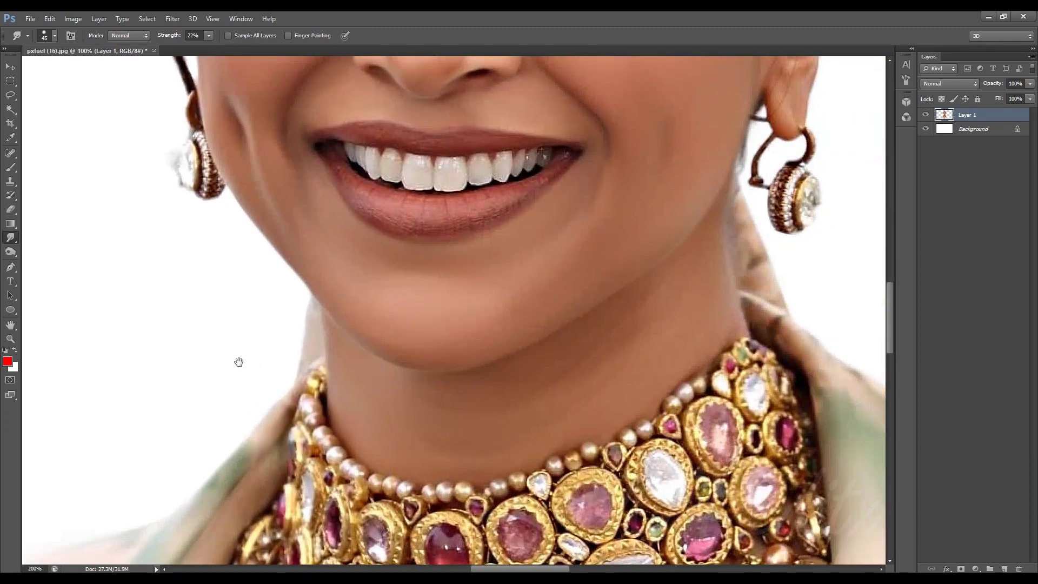
pyautogui.press('[')
pyautogui.press('[')
pyautogui.moveTo(500, 362); pyautogui.dragTo(721, 362)
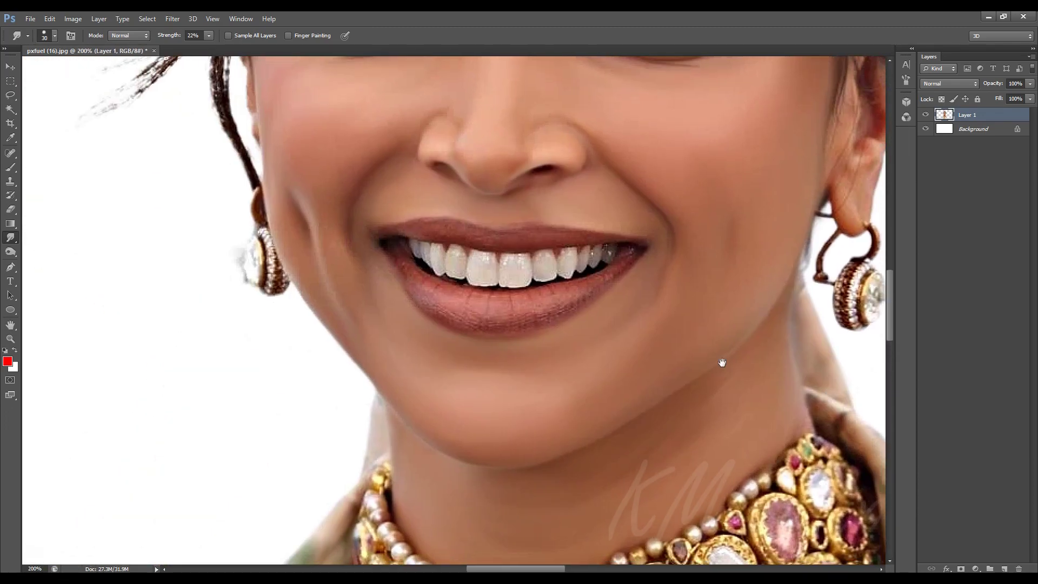
pyautogui.scroll(-2, 721, 362)
pyautogui.press('[')
pyautogui.scroll(2, 757, 423)
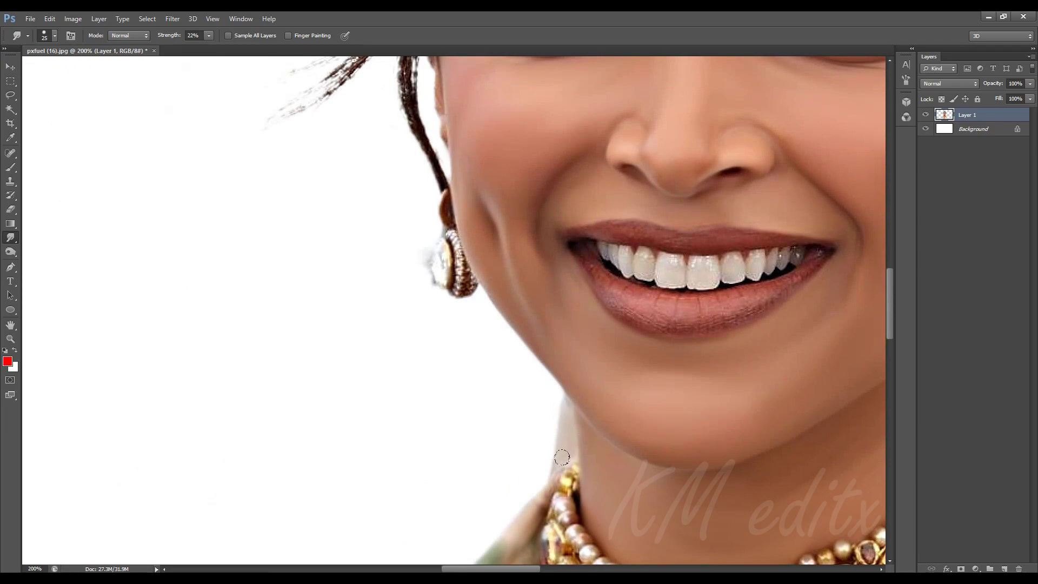
pyautogui.scroll(-2, 562, 456)
pyautogui.scroll(2, 558, 377)
pyautogui.scroll(-2, 558, 378)
pyautogui.scroll(2, 558, 378)
pyautogui.scroll(-1, 480, 411)
pyautogui.press(']')
pyautogui.press(']')
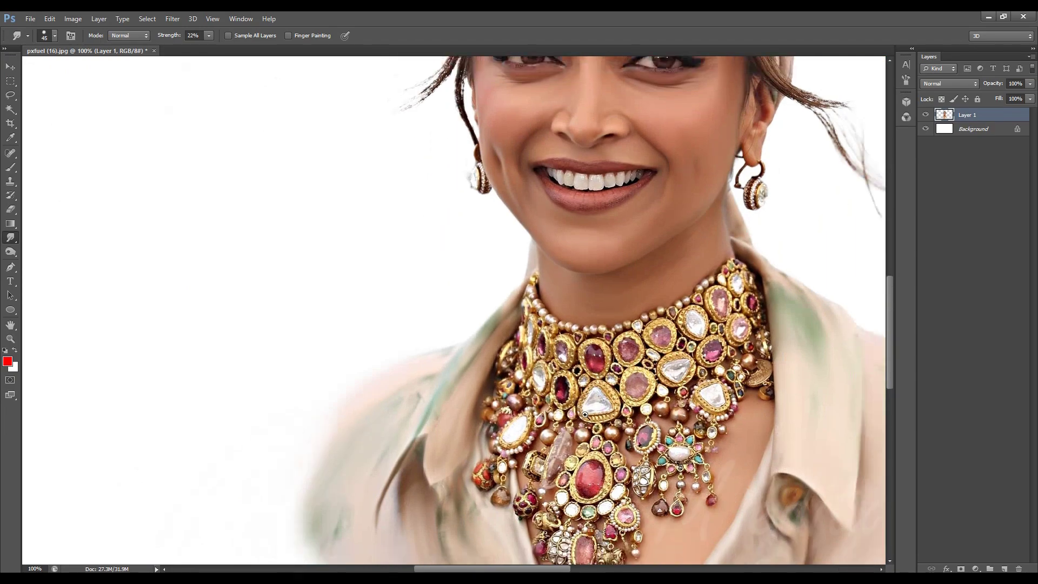
# Raise the brush to about 250 px and blend the left shirt edge into white.
pyautogui.scroll(-2, 584, 414)
pyautogui.scroll(-1, 606, 398)
pyautogui.scroll(1, 599, 400)
pyautogui.scroll(1, 595, 403)
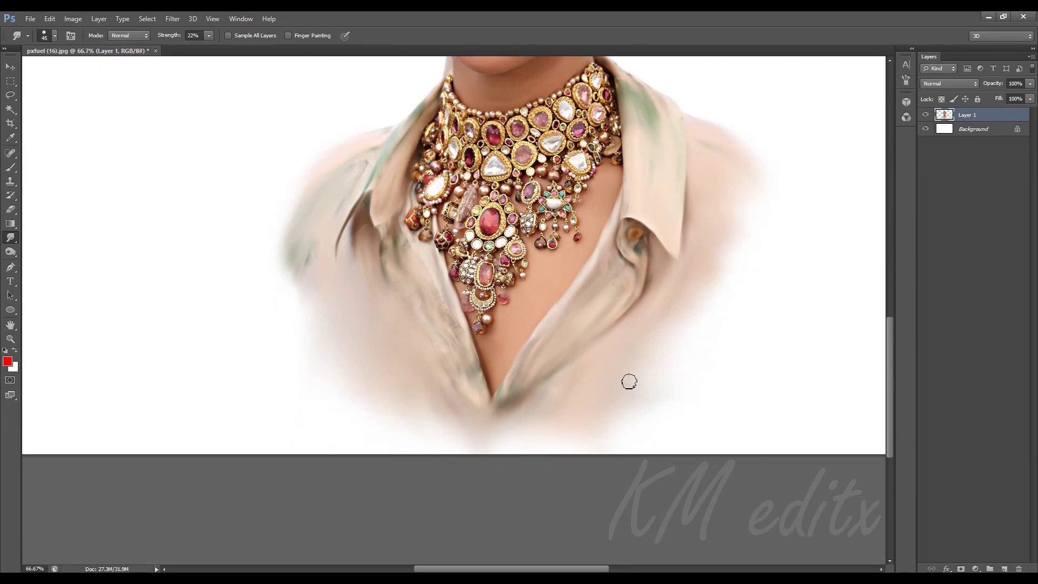
pyautogui.press(']')
pyautogui.press(']')
pyautogui.press(']')
pyautogui.moveTo(279, 282)
pyautogui.mouseDown()
pyautogui.moveTo(302, 254)
pyautogui.moveTo(266, 214)
pyautogui.moveTo(328, 326)
pyautogui.moveTo(373, 379)
pyautogui.moveTo(351, 303)
pyautogui.mouseUp()
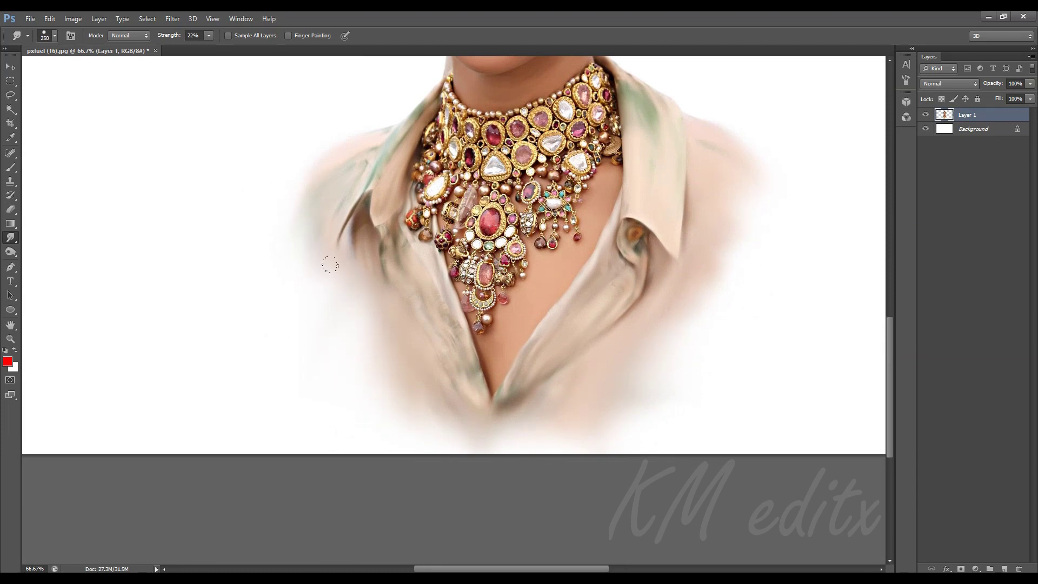
pyautogui.moveTo(392, 339)
pyautogui.mouseDown()
pyautogui.moveTo(441, 387)
pyautogui.moveTo(438, 449)
pyautogui.moveTo(573, 465)
pyautogui.moveTo(724, 354)
pyautogui.mouseUp()
# Smudge the headband's green printed pattern with a small brush.
pyautogui.hotkey('ctrl', '0')
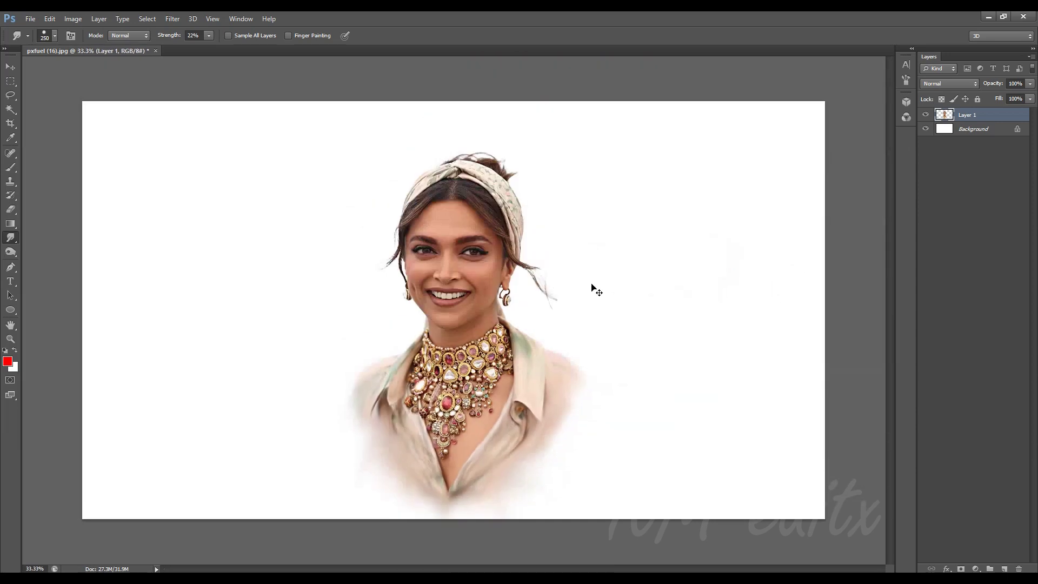
pyautogui.scroll(5, 591, 288)
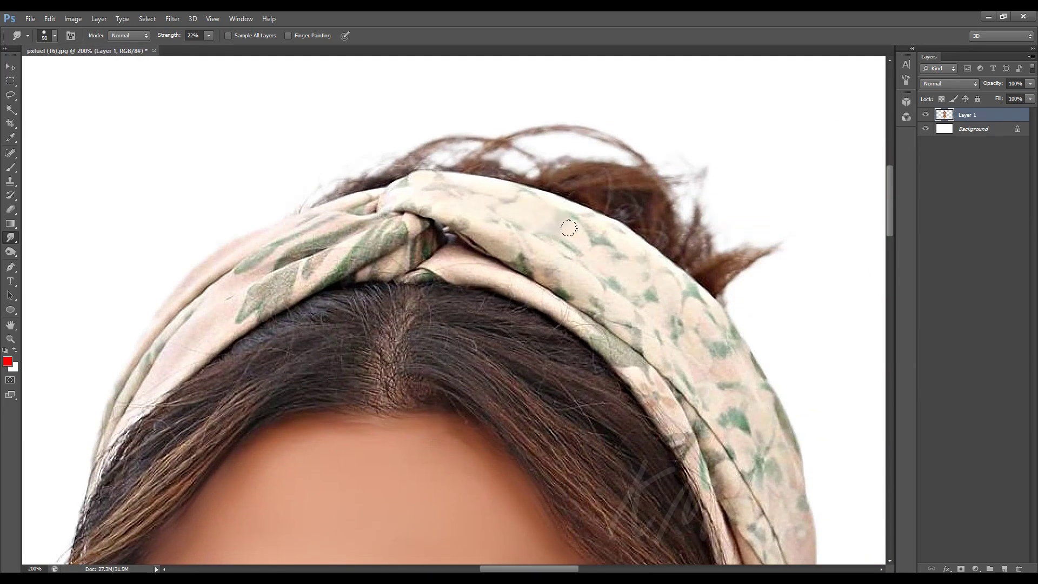
pyautogui.press(']')
pyautogui.press(']')
pyautogui.press(']')
pyautogui.hscroll(5, 695, 336)
pyautogui.scroll(-6, 649, 346)
pyautogui.press('[')
pyautogui.press('[')
pyautogui.scroll(5, 614, 357)
pyautogui.hscroll(-3, 614, 356)
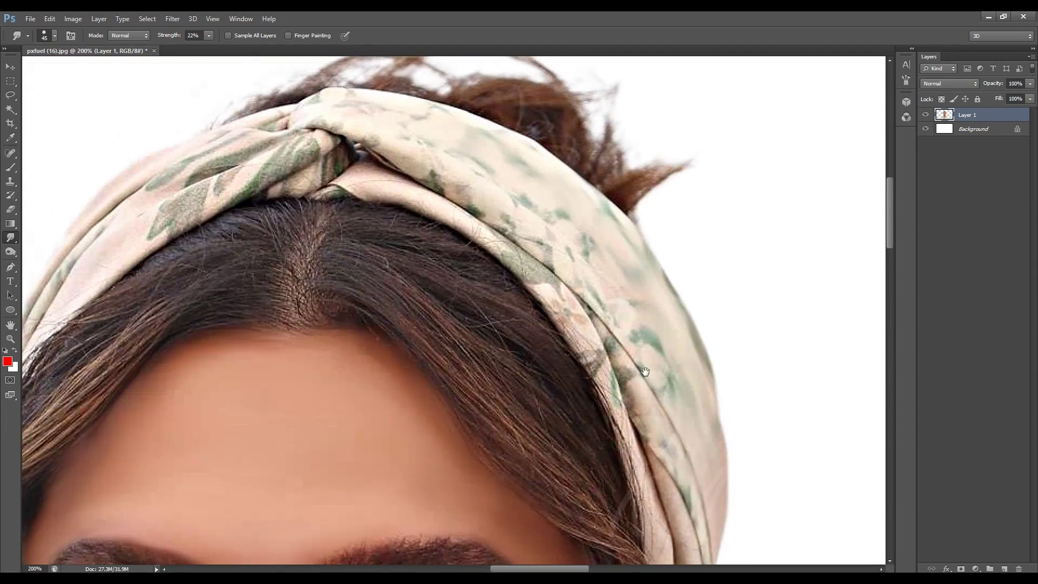
pyautogui.press('[')
pyautogui.moveTo(597, 327); pyautogui.dragTo(627, 372)
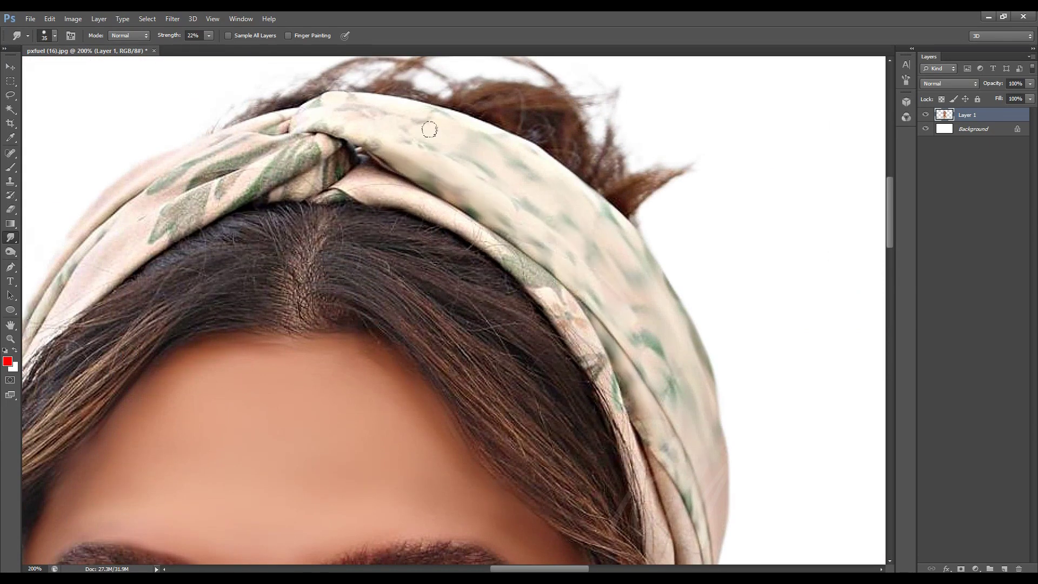
# Raise the Smudge strength slightly and bring the top of the headband back into view.
pyautogui.moveTo(212, 51); pyautogui.dragTo(214, 51)
pyautogui.press('[')
pyautogui.scroll(-3, 465, 216)
pyautogui.hscroll(2, 464, 216)
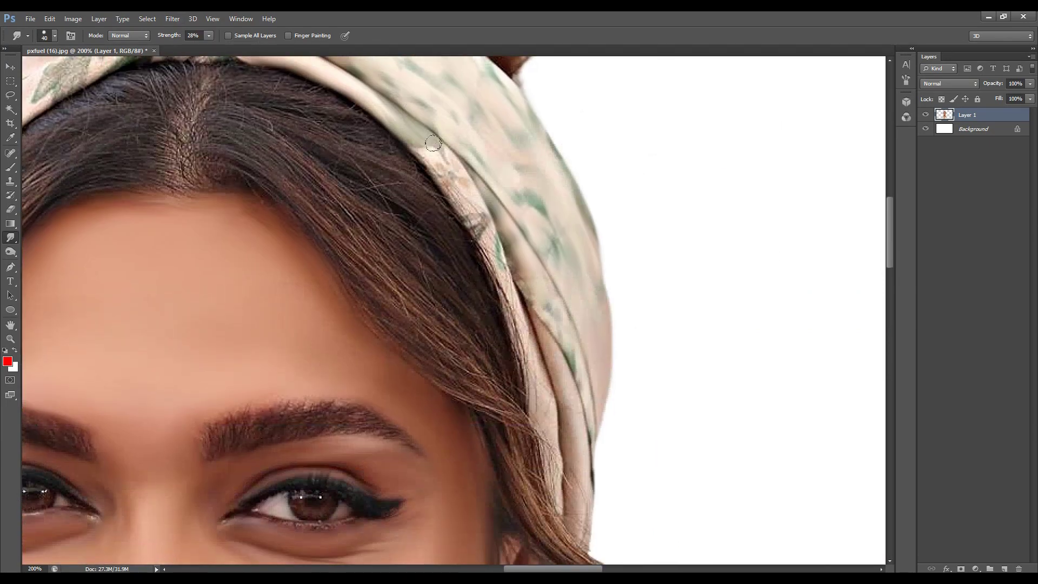
pyautogui.scroll(-3, 444, 217)
pyautogui.hscroll(2, 443, 217)
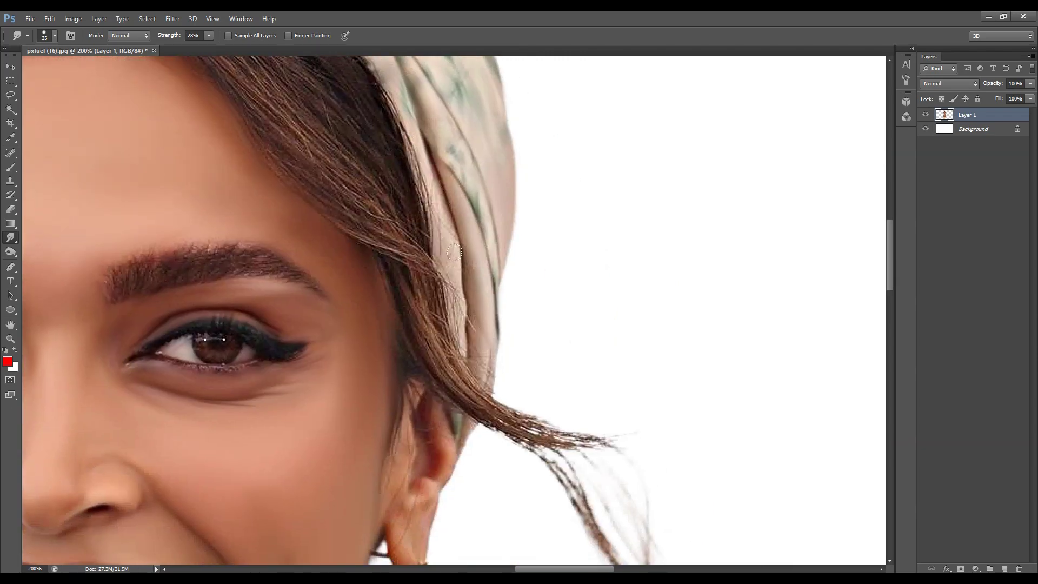
pyautogui.moveTo(446, 243)
pyautogui.mouseDown()
pyautogui.moveTo(466, 309)
pyautogui.moveTo(343, 382)
pyautogui.moveTo(429, 324)
pyautogui.moveTo(500, 248)
pyautogui.moveTo(452, 268)
pyautogui.mouseUp()
# Soften the floral pattern around the headband knot with a smaller brush.
pyautogui.press(']')
pyautogui.press(']')
pyautogui.press('[')
pyautogui.scroll(-2, 328, 320)
pyautogui.hscroll(-2, 328, 321)
pyautogui.scroll(-2, 351, 313)
pyautogui.hscroll(-1, 352, 314)
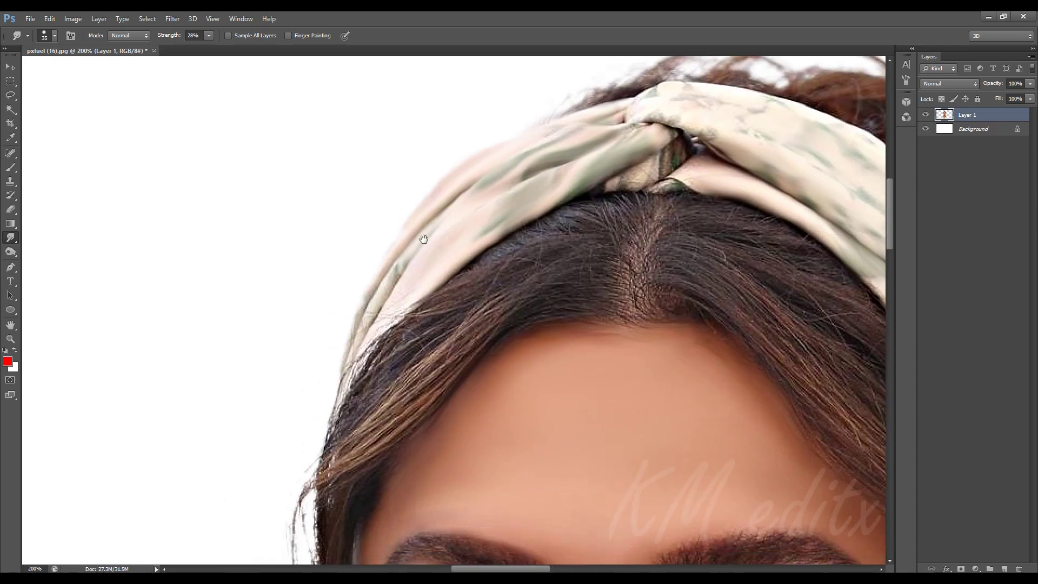
pyautogui.press(']')
pyautogui.scroll(2, 379, 281)
pyautogui.hscroll(4, 379, 281)
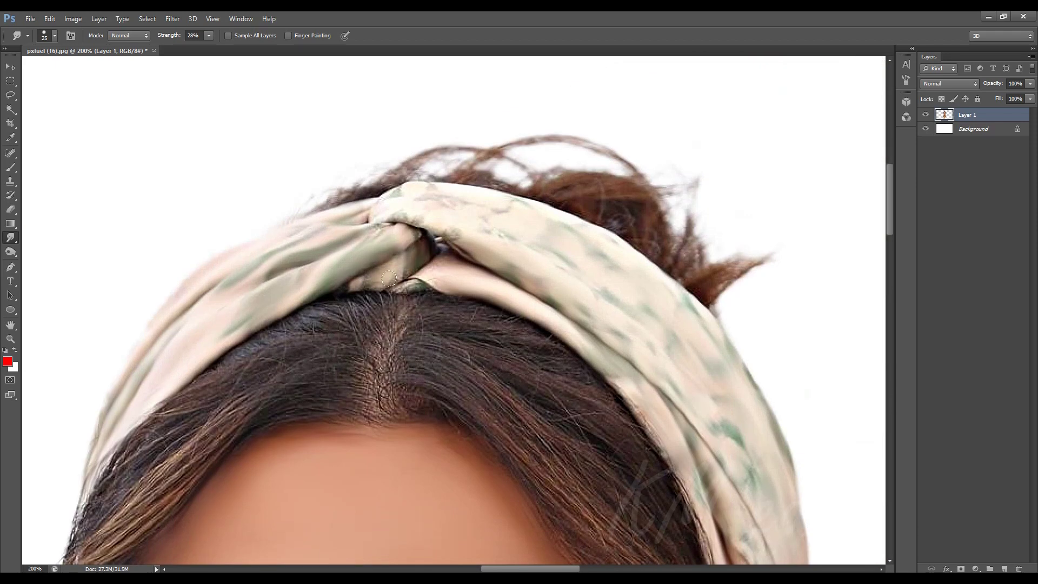
pyautogui.press('[')
pyautogui.press('[')
pyautogui.moveTo(449, 251)
pyautogui.mouseDown()
pyautogui.moveTo(378, 205)
pyautogui.moveTo(507, 209)
pyautogui.moveTo(470, 219)
pyautogui.mouseUp()
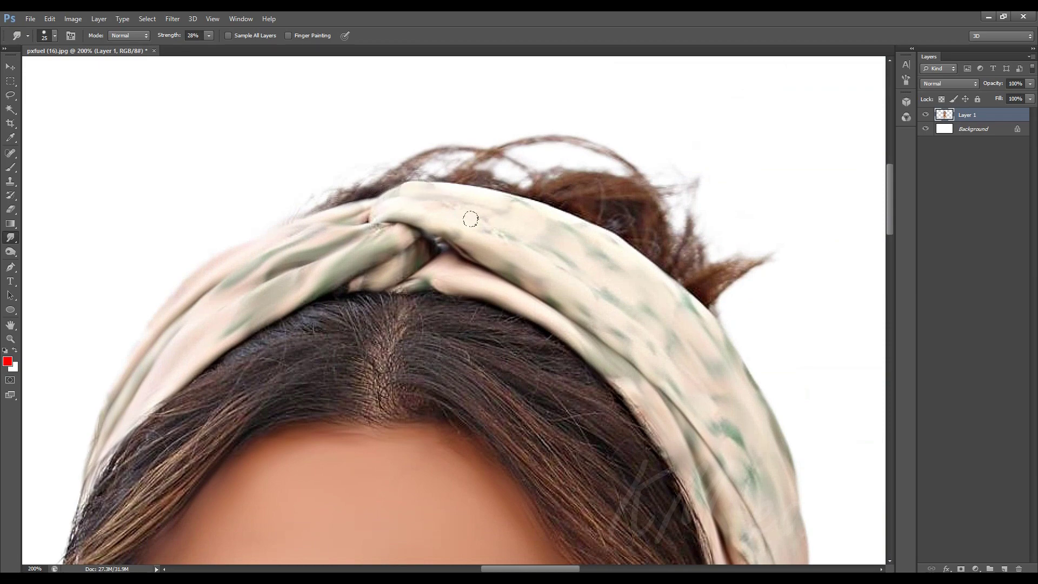
pyautogui.moveTo(362, 216)
pyautogui.mouseDown()
pyautogui.moveTo(538, 201)
pyautogui.moveTo(463, 65)
pyautogui.mouseUp()
pyautogui.scroll(3, 476, 278)
# Smudge the lower eyelid lashes, the eyeliner wing and one upper lash into fine strokes.
pyautogui.press('[')
pyautogui.press('[')
pyautogui.press('[')
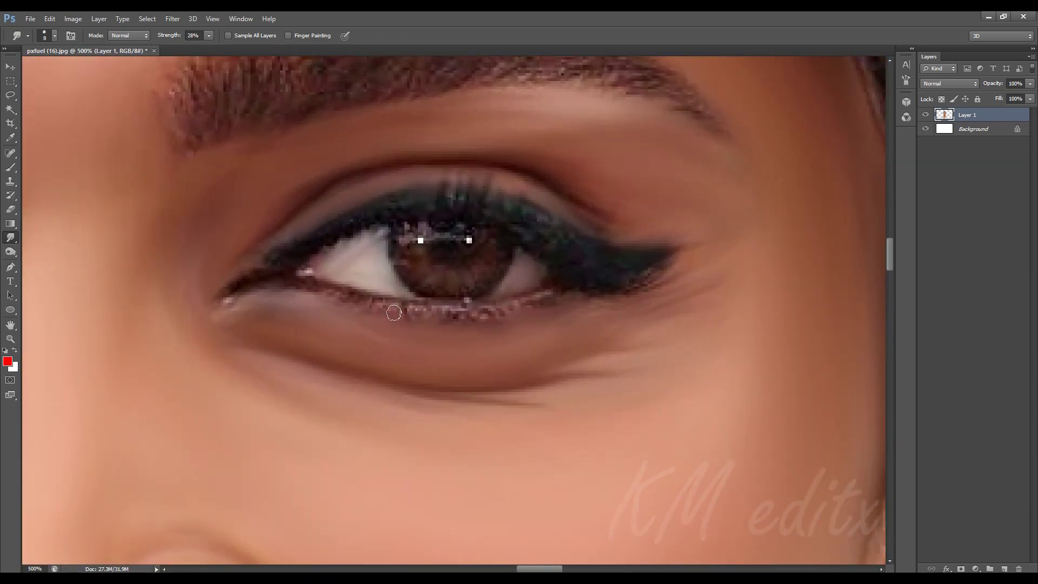
pyautogui.moveTo(395, 310)
pyautogui.mouseDown()
pyautogui.moveTo(423, 317)
pyautogui.moveTo(554, 291)
pyautogui.mouseUp()
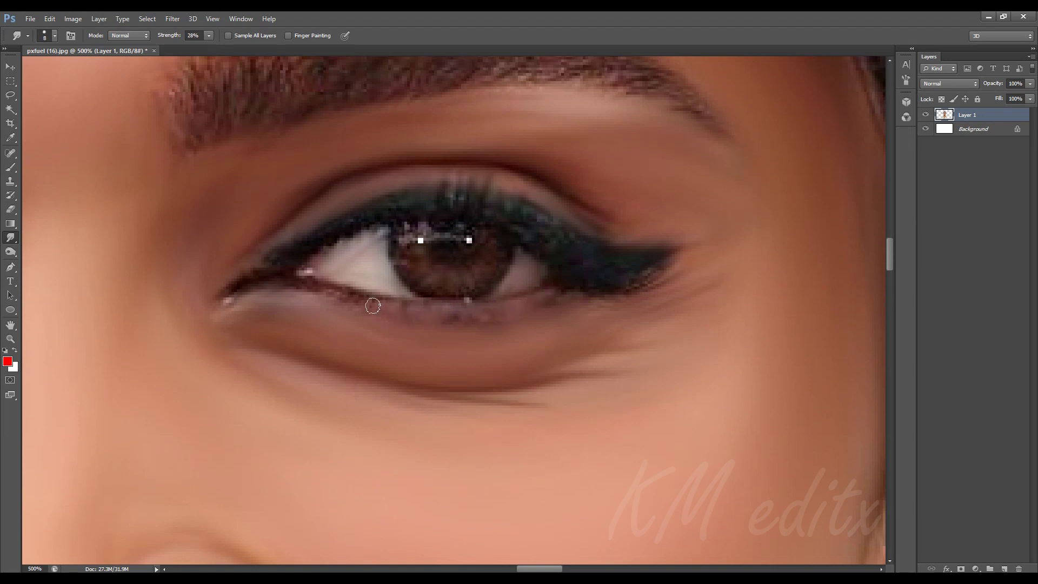
pyautogui.press('[')
pyautogui.moveTo(311, 287); pyautogui.dragTo(441, 305)
pyautogui.press(']')
pyautogui.moveTo(573, 246); pyautogui.dragTo(653, 259)
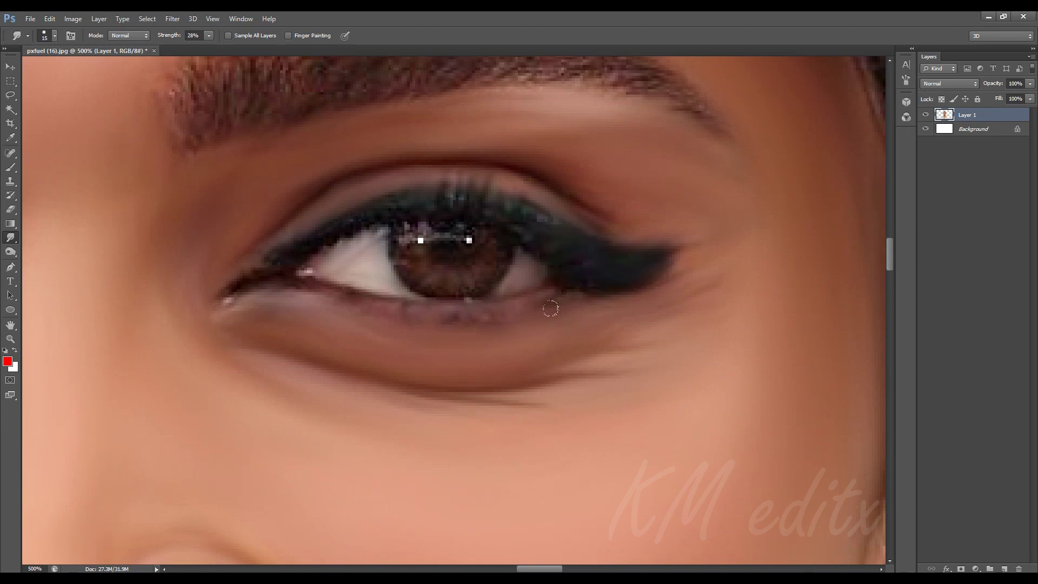
pyautogui.moveTo(468, 204); pyautogui.dragTo(451, 182)
# Blend the lower lash line, the inner upper lashes and the outer-corner lashes.
pyautogui.moveTo(377, 309); pyautogui.dragTo(424, 301)
pyautogui.press('[')
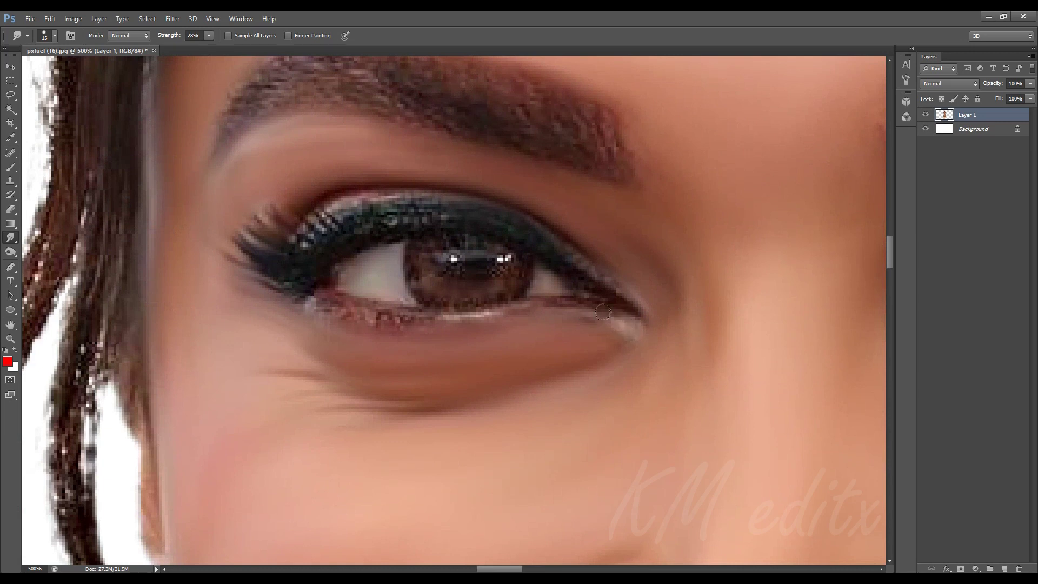
pyautogui.moveTo(486, 312)
pyautogui.mouseDown()
pyautogui.moveTo(332, 301)
pyautogui.moveTo(507, 312)
pyautogui.mouseUp()
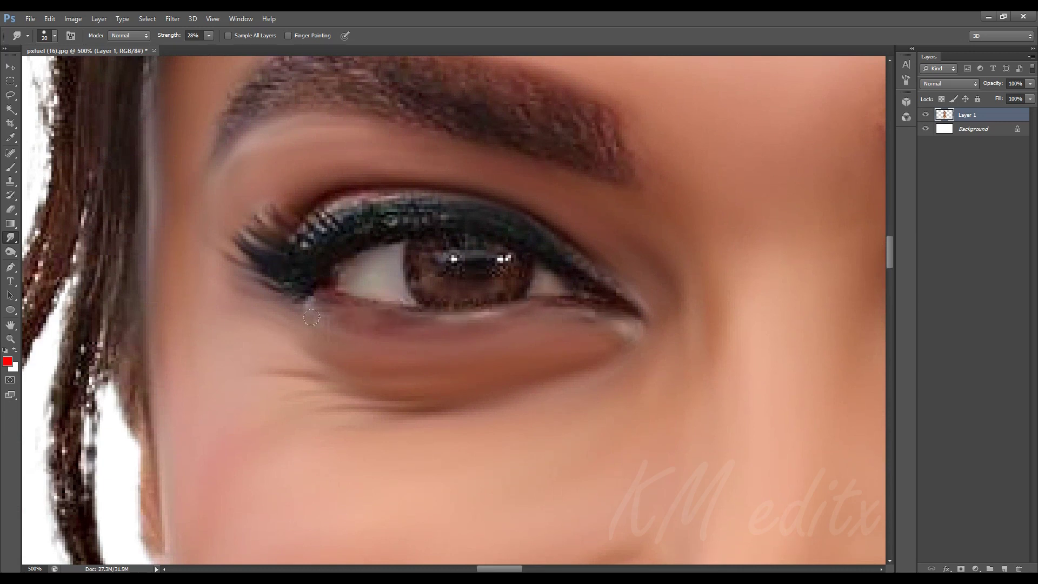
pyautogui.moveTo(418, 208)
pyautogui.mouseDown()
pyautogui.moveTo(303, 233)
pyautogui.moveTo(335, 200)
pyautogui.mouseUp()
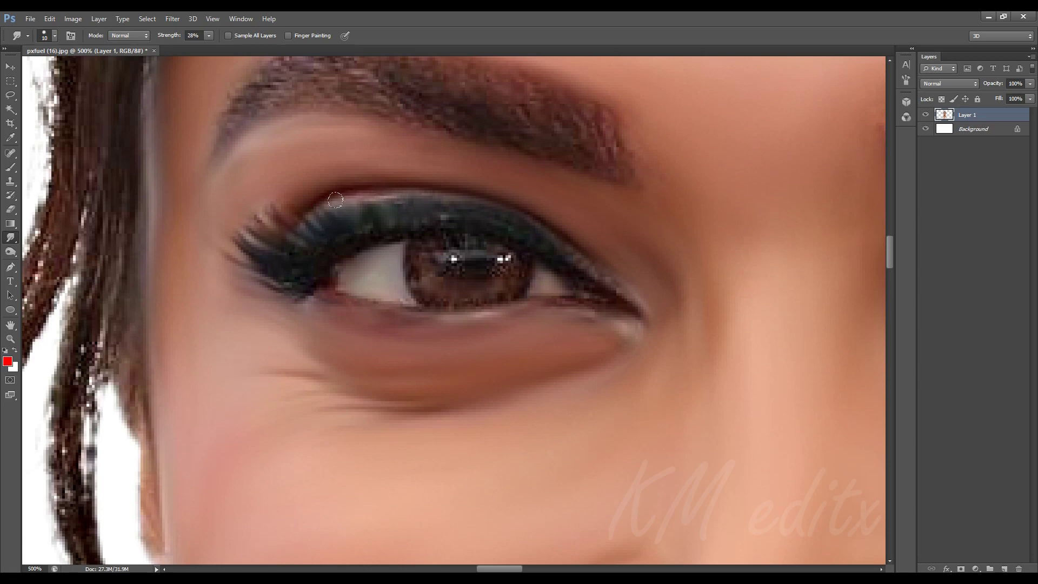
pyautogui.moveTo(619, 285); pyautogui.dragTo(620, 294)
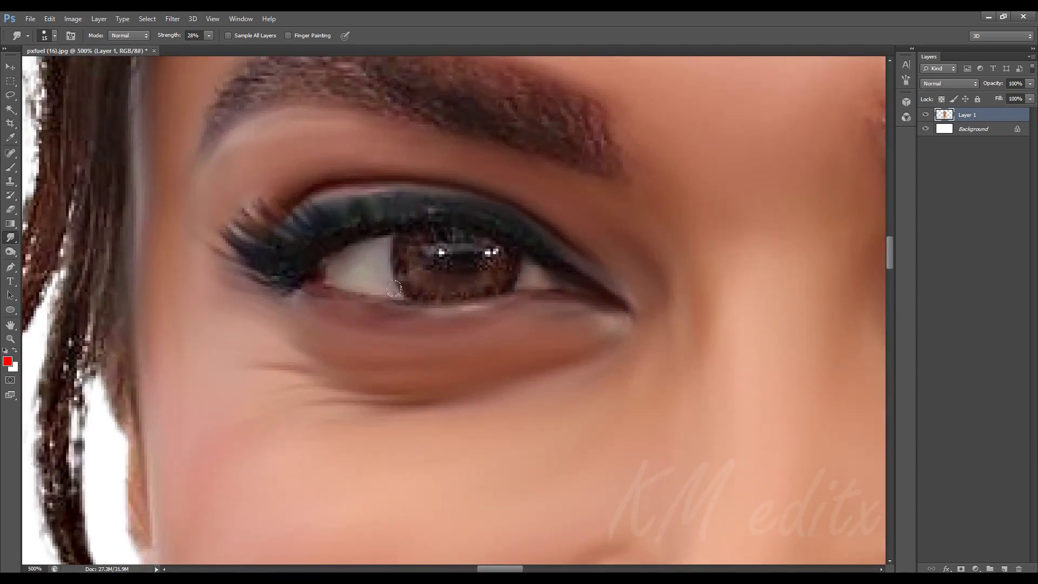
pyautogui.hotkey('ctrl', '-')
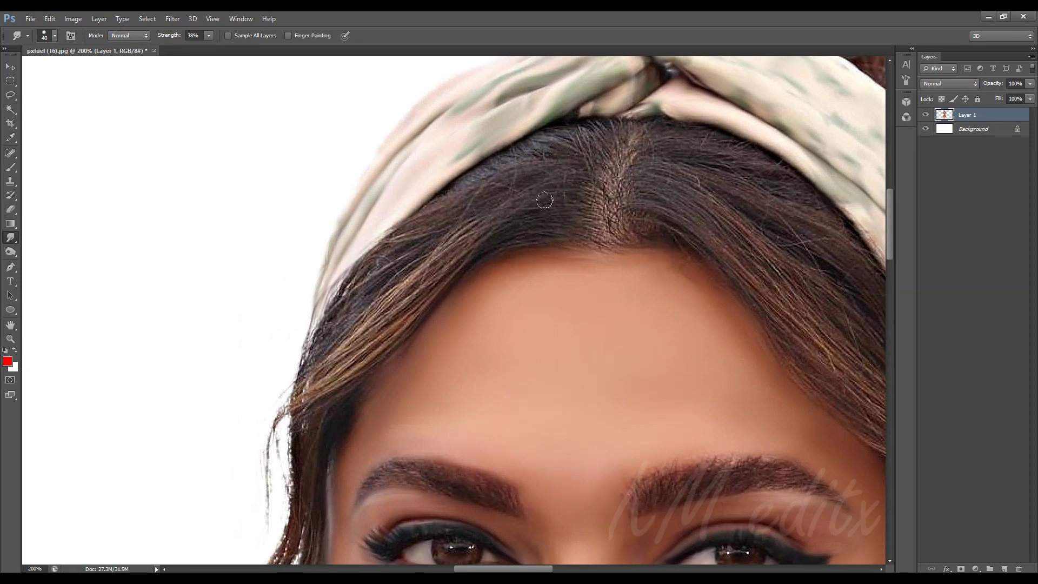
# Soften the hair strands along the hairline and near the parting and headscarf.
pyautogui.hotkey('ctrl', '+')
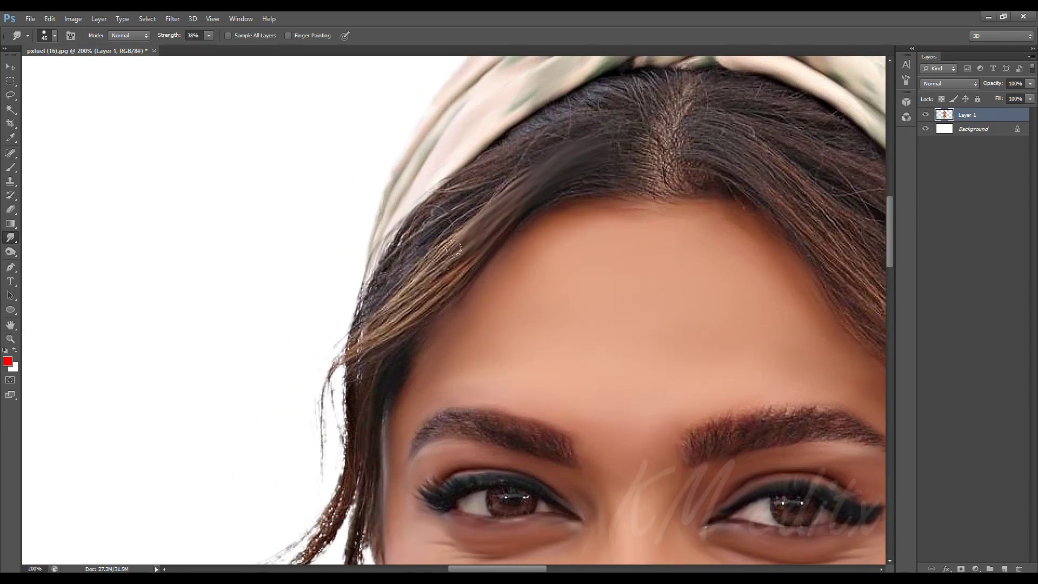
pyautogui.moveTo(483, 201); pyautogui.dragTo(401, 271)
pyautogui.scroll(1, 597, 102)
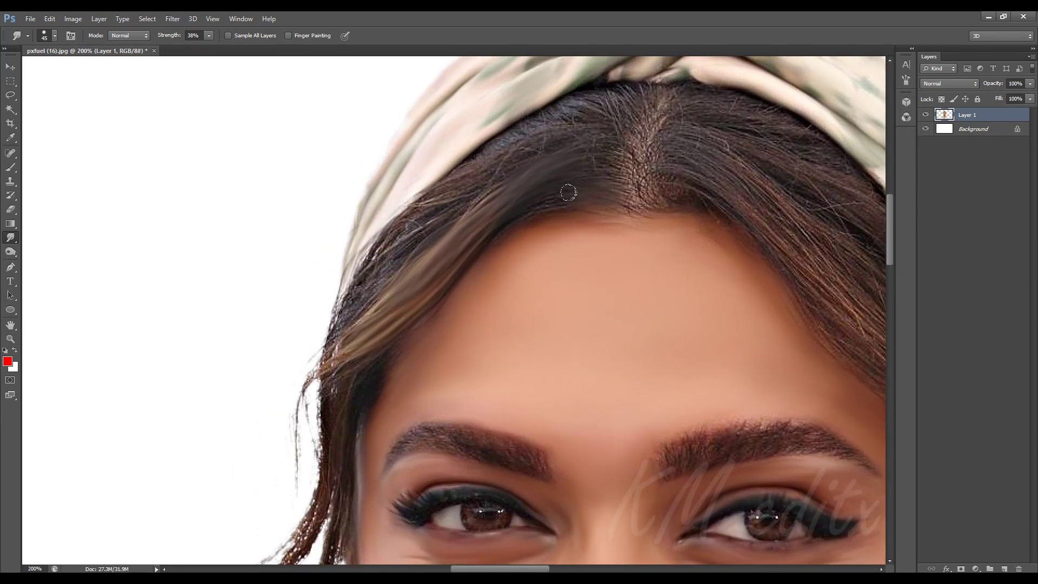
pyautogui.moveTo(610, 145); pyautogui.dragTo(546, 108)
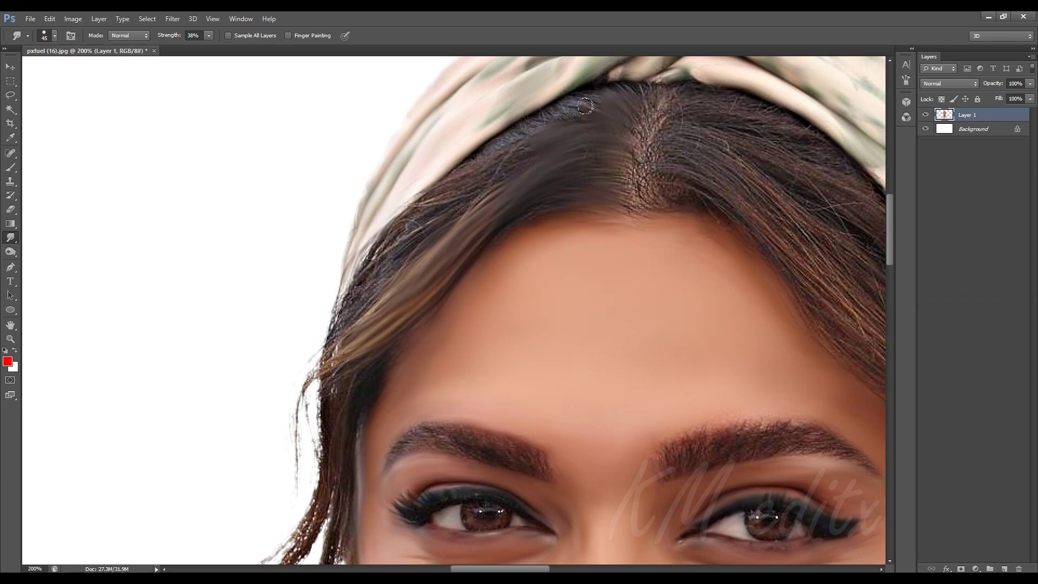
pyautogui.moveTo(499, 140)
pyautogui.mouseDown()
pyautogui.moveTo(588, 238)
pyautogui.moveTo(453, 334)
pyautogui.mouseUp()
pyautogui.press('[')
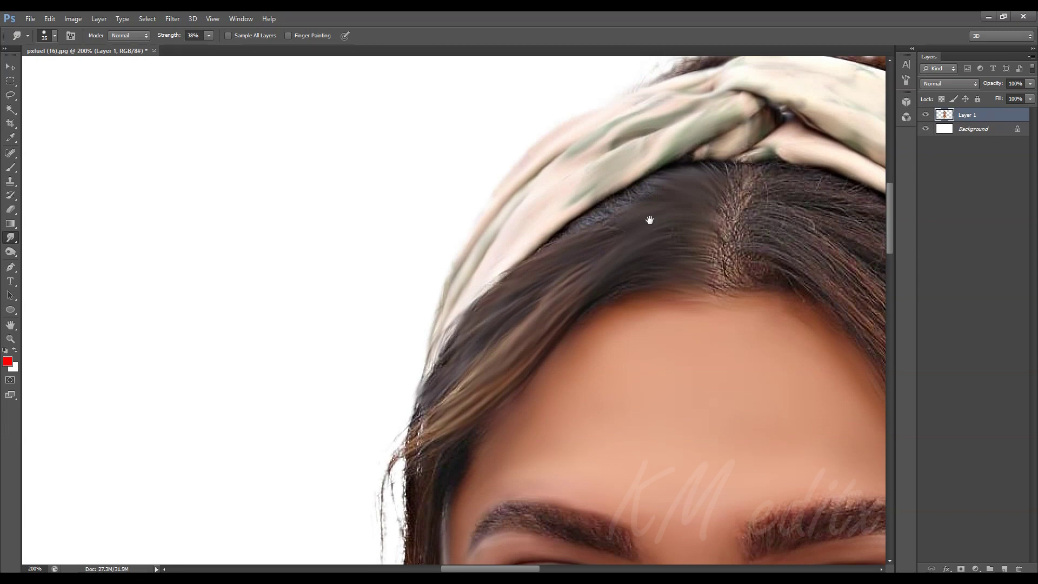
pyautogui.moveTo(648, 215); pyautogui.dragTo(554, 299)
# Pull the loose side strand by the eyebrow into soft down-left streaks.
pyautogui.moveTo(486, 305); pyautogui.dragTo(751, 264)
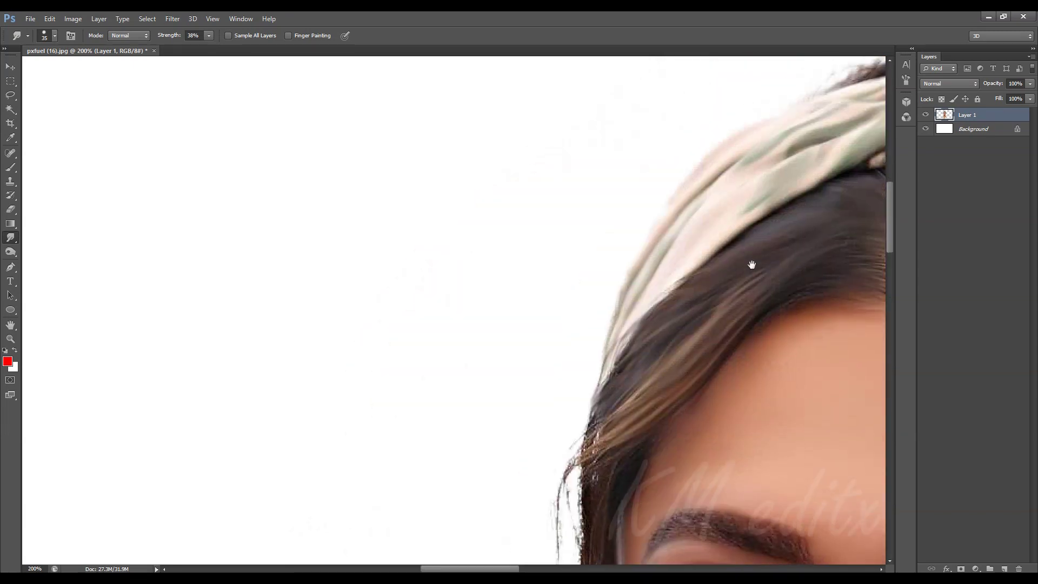
pyautogui.press('[')
pyautogui.scroll(-1, 632, 360)
pyautogui.scroll(-1, 528, 301)
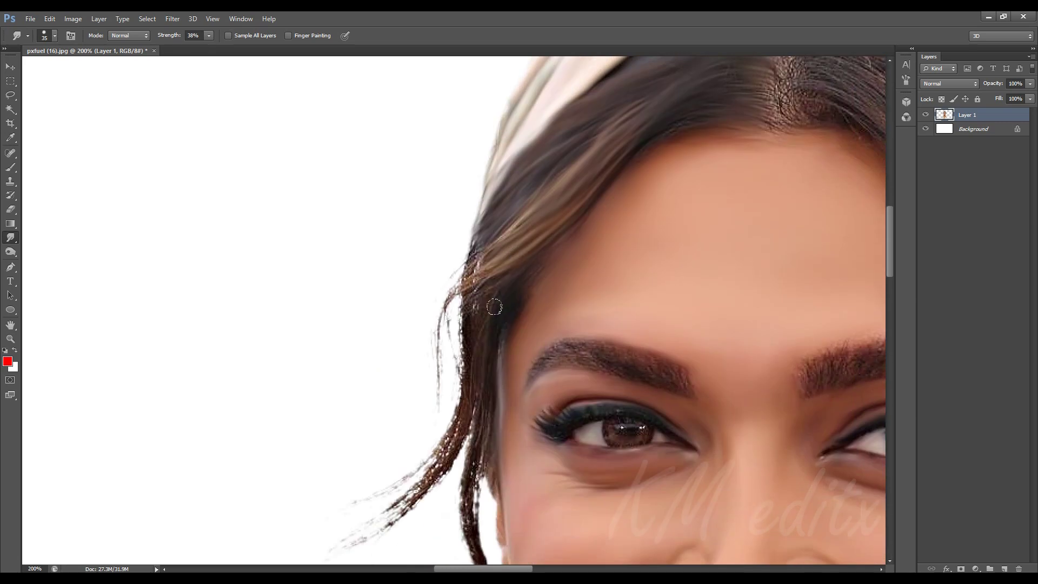
pyautogui.scroll(-1, 492, 301)
pyautogui.scroll(-2, 485, 233)
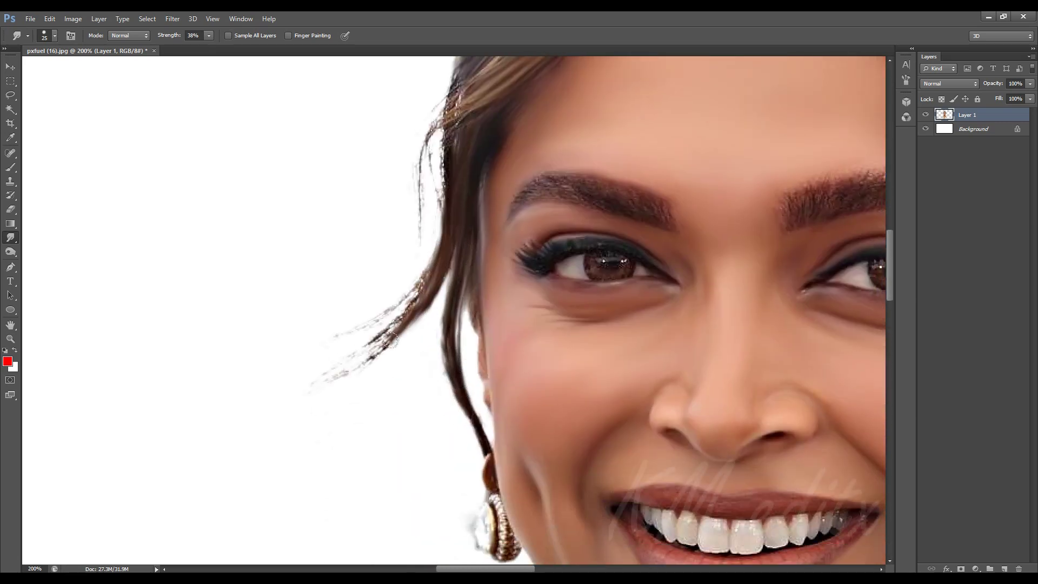
pyautogui.moveTo(454, 178); pyautogui.dragTo(324, 386)
pyautogui.moveTo(414, 276); pyautogui.dragTo(340, 356)
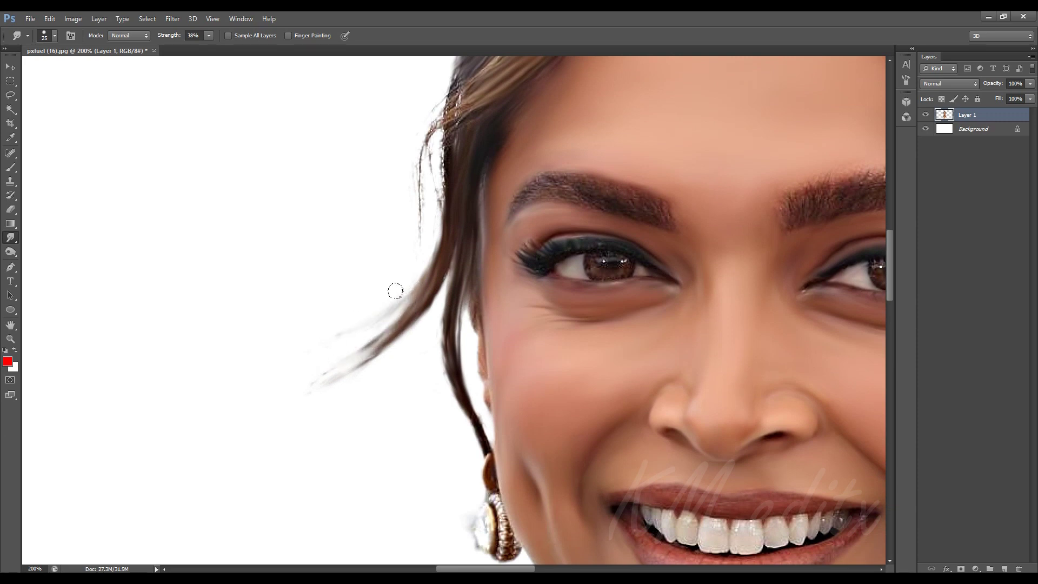
pyautogui.press('[')
pyautogui.scroll(2, 426, 297)
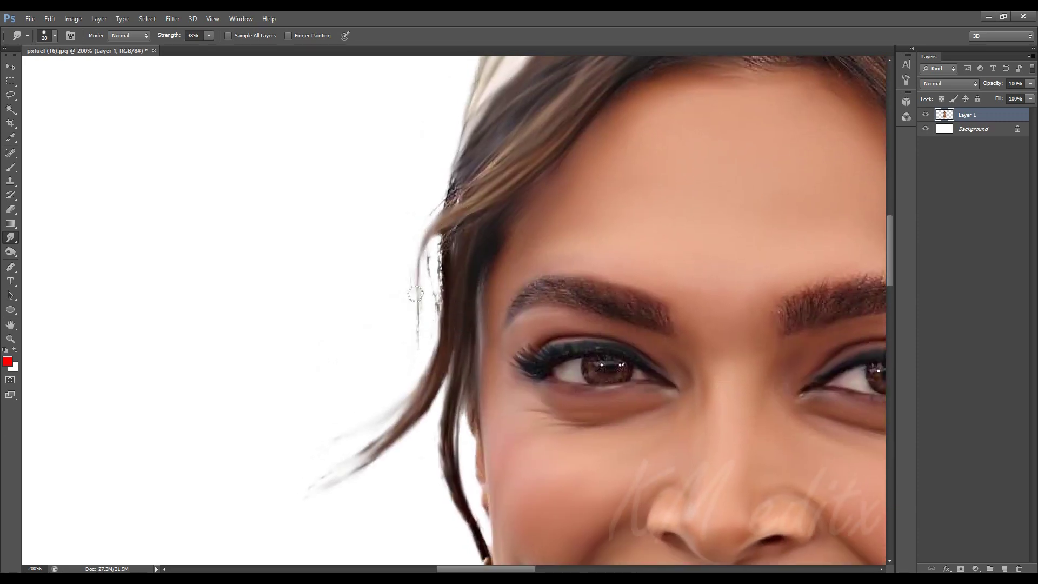
pyautogui.moveTo(479, 212); pyautogui.dragTo(482, 300)
# Smooth hair diagonally from the parting toward the lower right with a larger brush.
pyautogui.press(']')
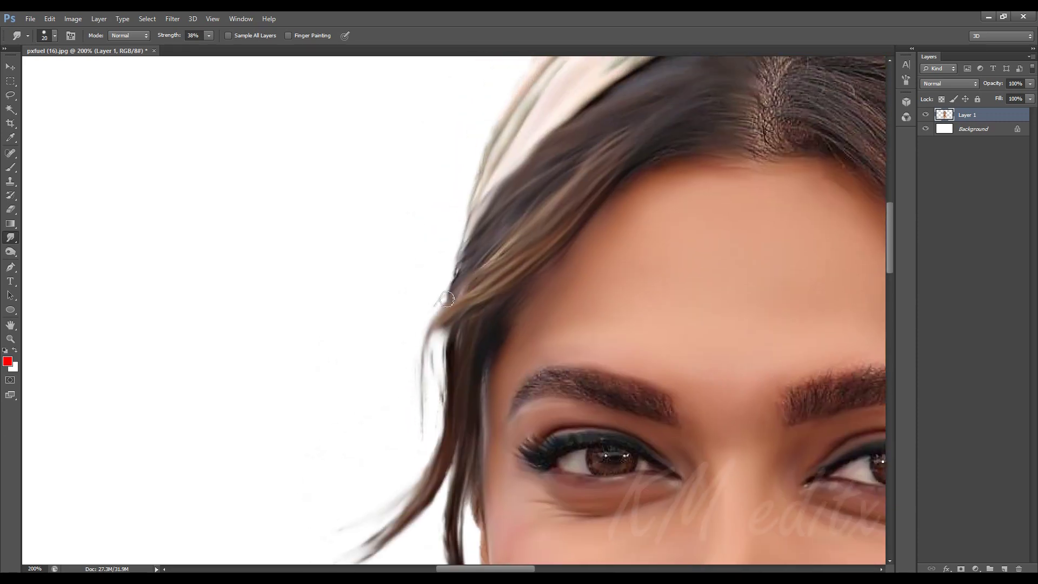
pyautogui.moveTo(562, 265); pyautogui.dragTo(463, 222)
pyautogui.scroll(-1, 415, 265)
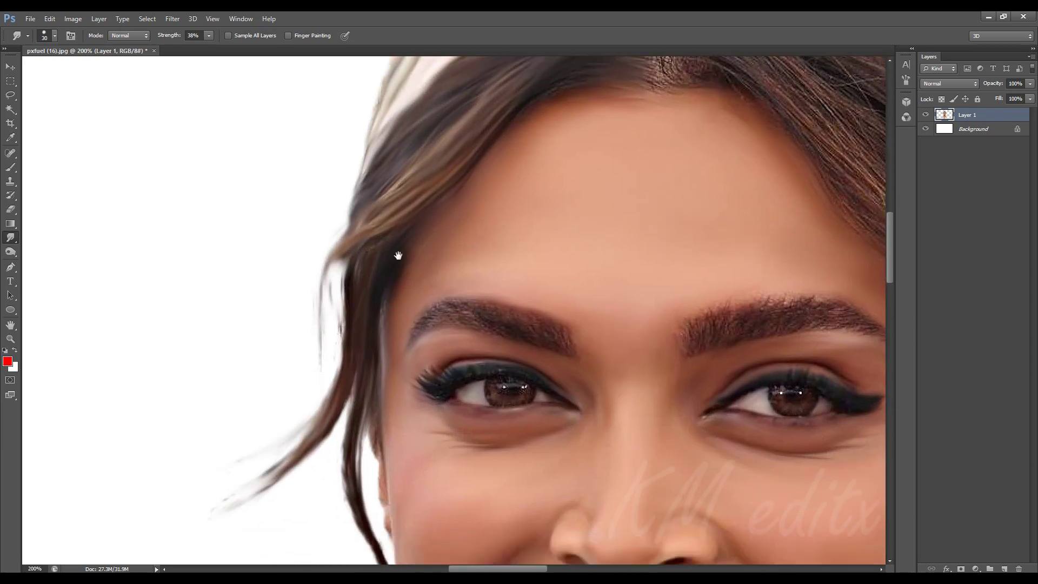
pyautogui.scroll(-3, 398, 254)
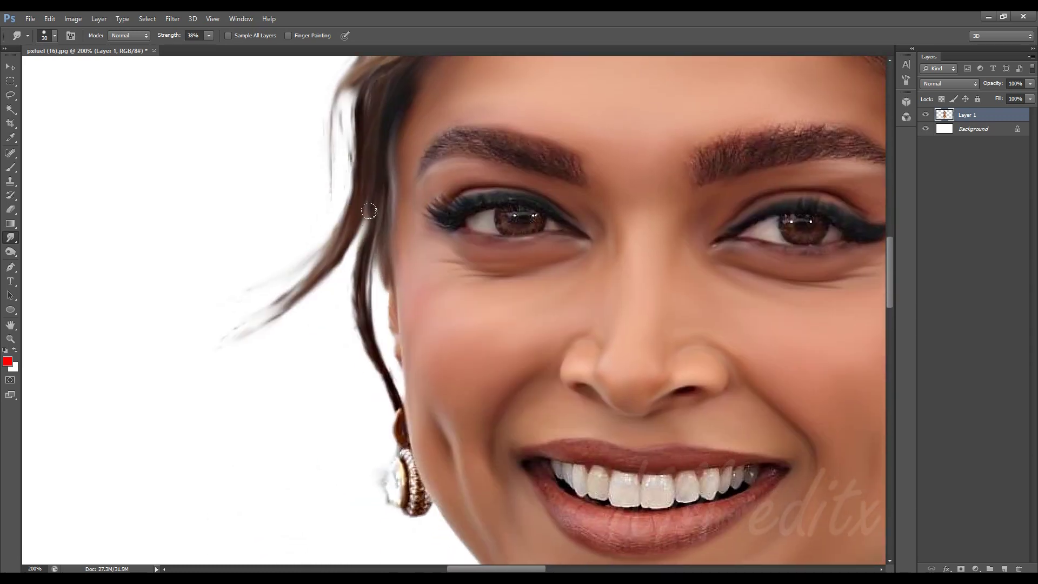
pyautogui.scroll(3, 351, 292)
pyautogui.moveTo(416, 176); pyautogui.dragTo(111, 408)
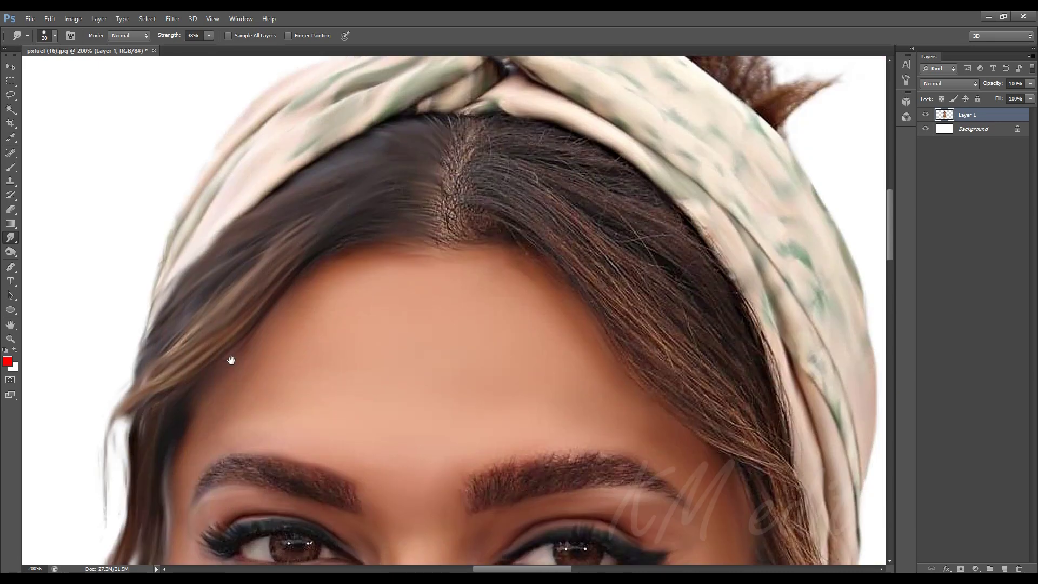
pyautogui.press(']')
pyautogui.moveTo(398, 262); pyautogui.dragTo(648, 486)
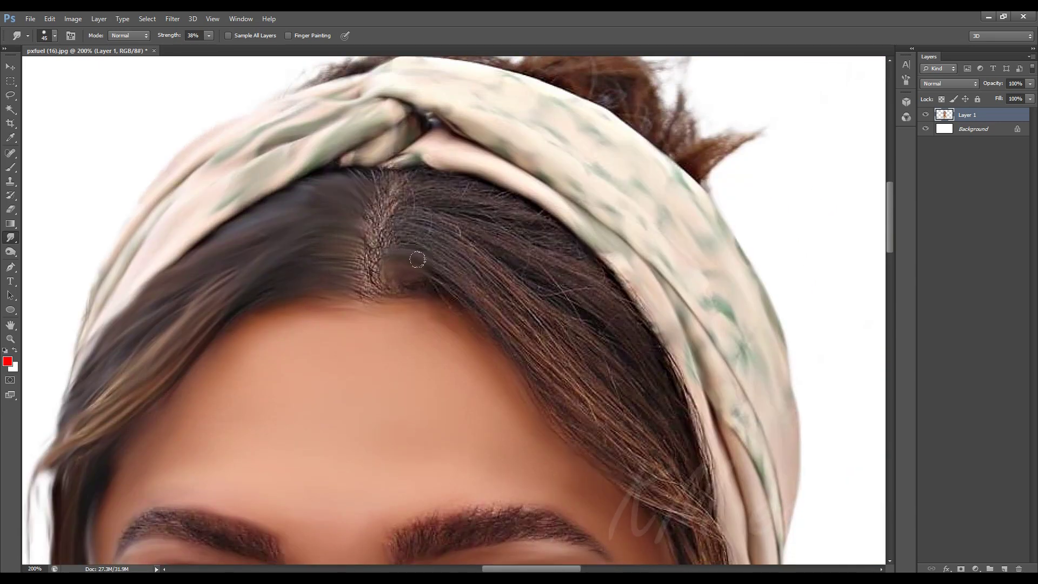
pyautogui.press(']')
pyautogui.moveTo(443, 250)
pyautogui.mouseDown()
pyautogui.moveTo(627, 437)
pyautogui.moveTo(621, 406)
pyautogui.mouseUp()
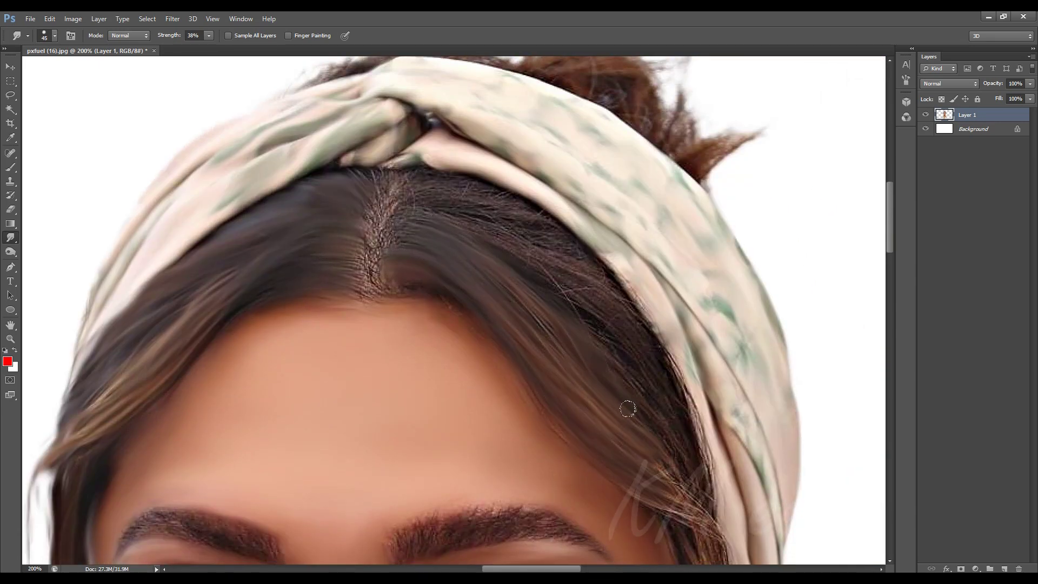
# Smooth more strands near the lower-right hairline and the rough texture along the parting.
pyautogui.press(']')
pyautogui.moveTo(421, 211)
pyautogui.mouseDown()
pyautogui.moveTo(586, 294)
pyautogui.moveTo(670, 419)
pyautogui.moveTo(694, 500)
pyautogui.mouseUp()
pyautogui.press('[')
pyautogui.moveTo(475, 208); pyautogui.dragTo(621, 286)
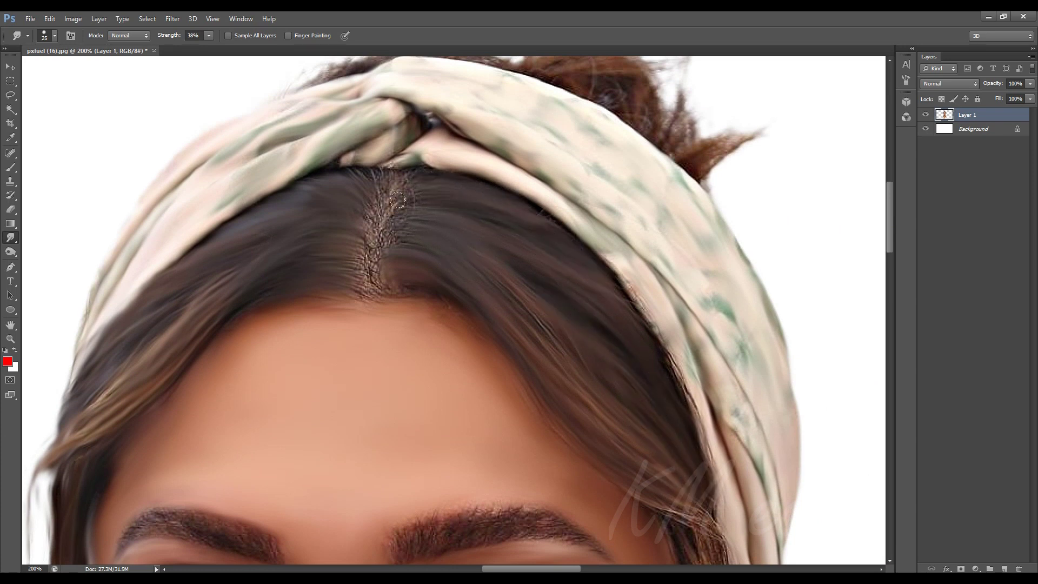
pyautogui.moveTo(378, 197)
pyautogui.mouseDown()
pyautogui.moveTo(365, 227)
pyautogui.moveTo(370, 291)
pyautogui.mouseUp()
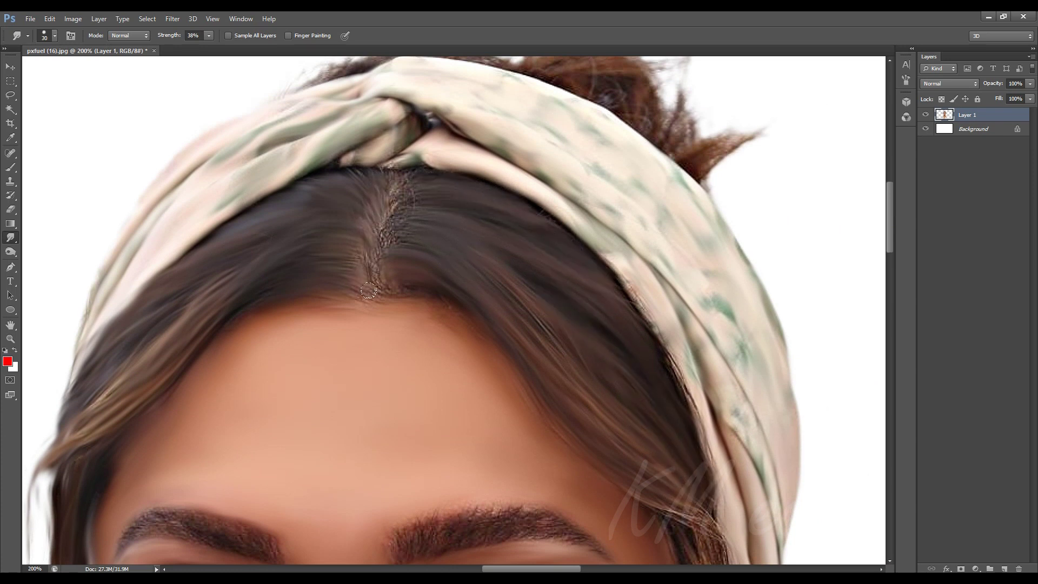
pyautogui.press(']')
pyautogui.moveTo(393, 248); pyautogui.dragTo(389, 178)
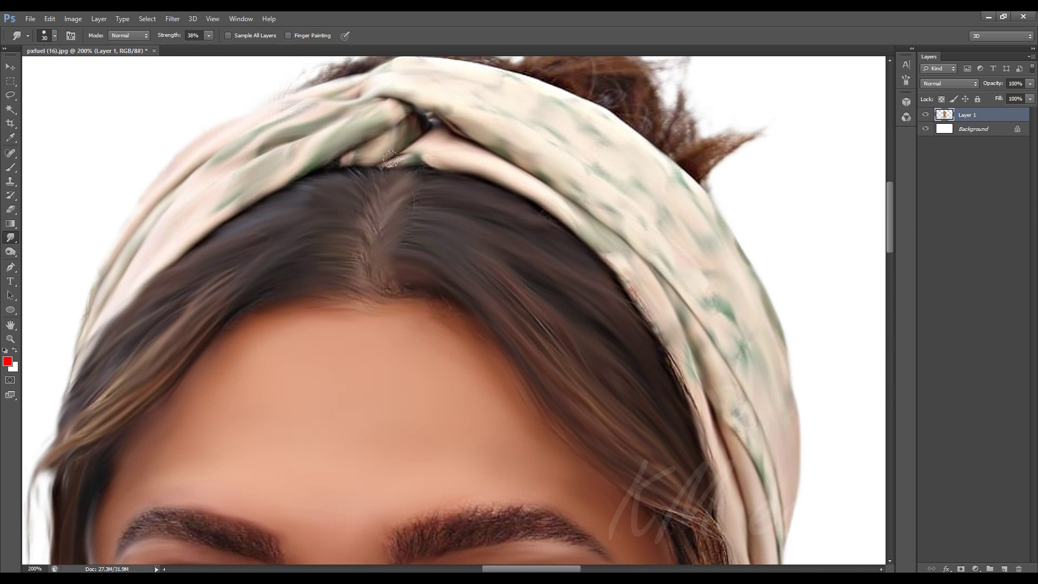
# Blend the hair strand beside the ear along its length.
pyautogui.moveTo(403, 235); pyautogui.dragTo(398, 190)
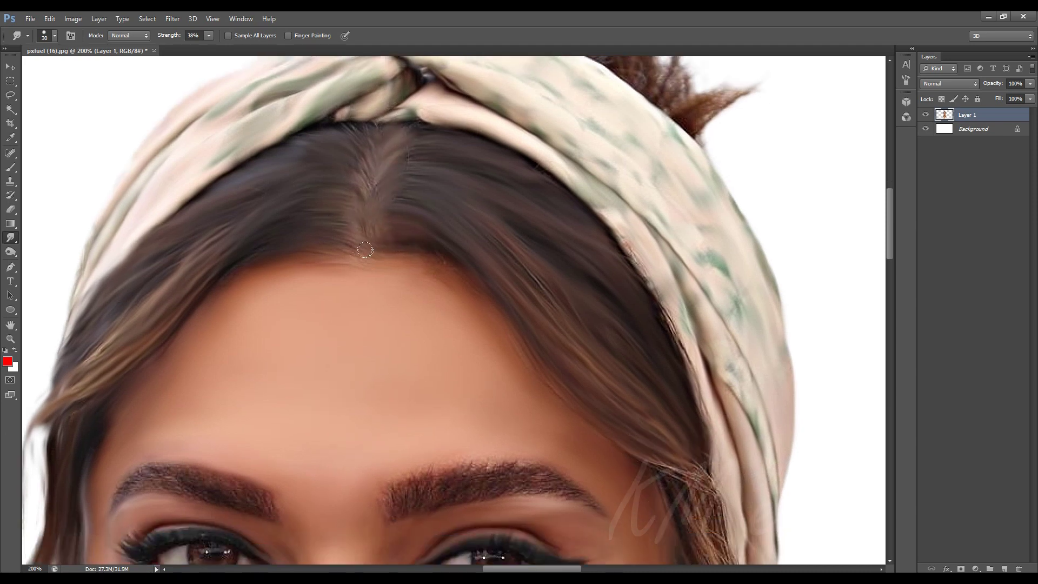
pyautogui.moveTo(325, 253); pyautogui.dragTo(376, 354)
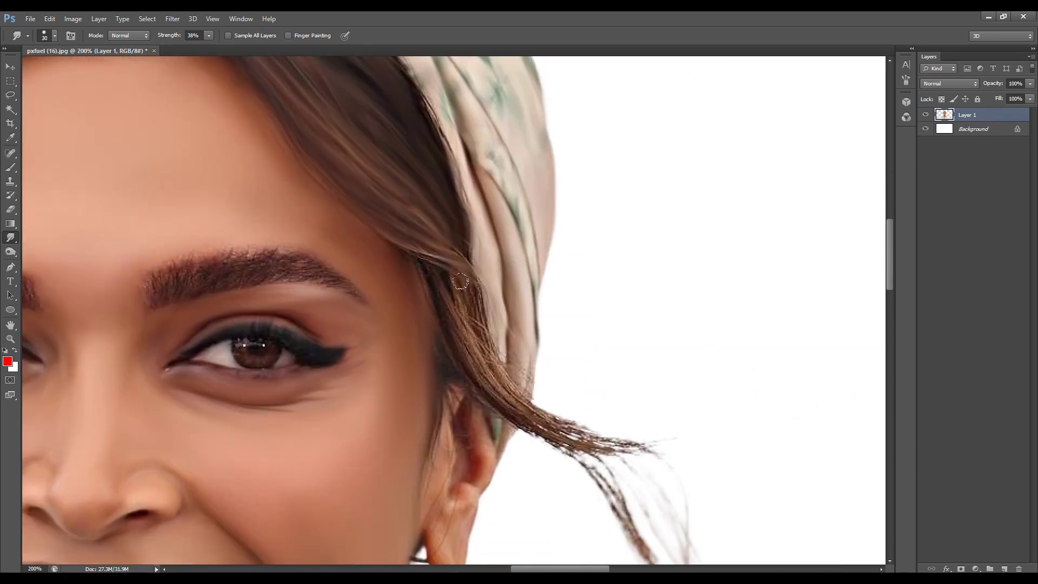
pyautogui.moveTo(465, 281); pyautogui.dragTo(605, 440)
pyautogui.moveTo(429, 273)
pyautogui.mouseDown()
pyautogui.moveTo(484, 375)
pyautogui.moveTo(628, 444)
pyautogui.mouseUp()
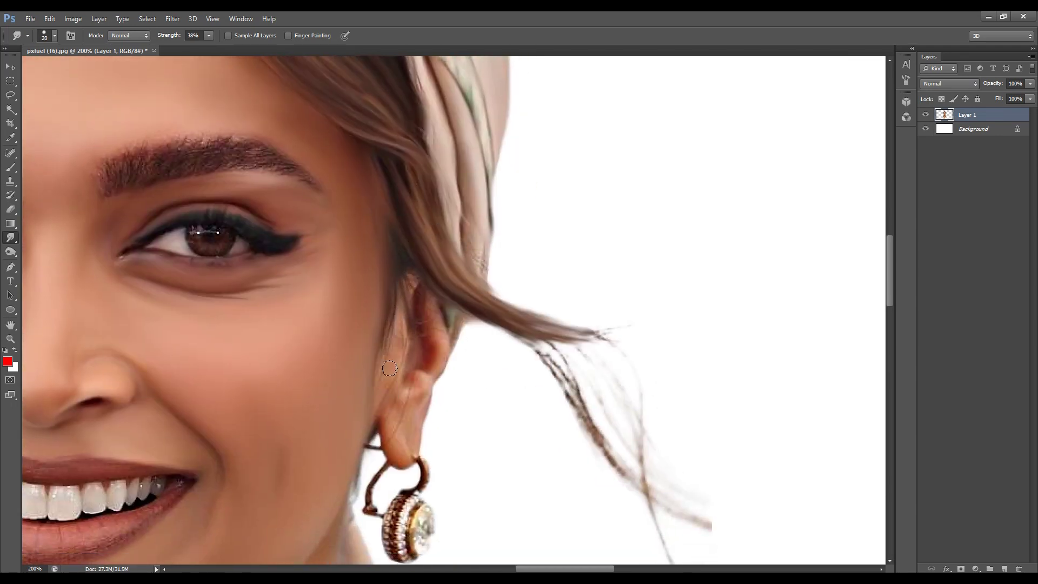
pyautogui.moveTo(395, 347)
pyautogui.mouseDown()
pyautogui.moveTo(379, 267)
pyautogui.moveTo(449, 254)
pyautogui.moveTo(597, 388)
pyautogui.moveTo(695, 439)
pyautogui.mouseUp()
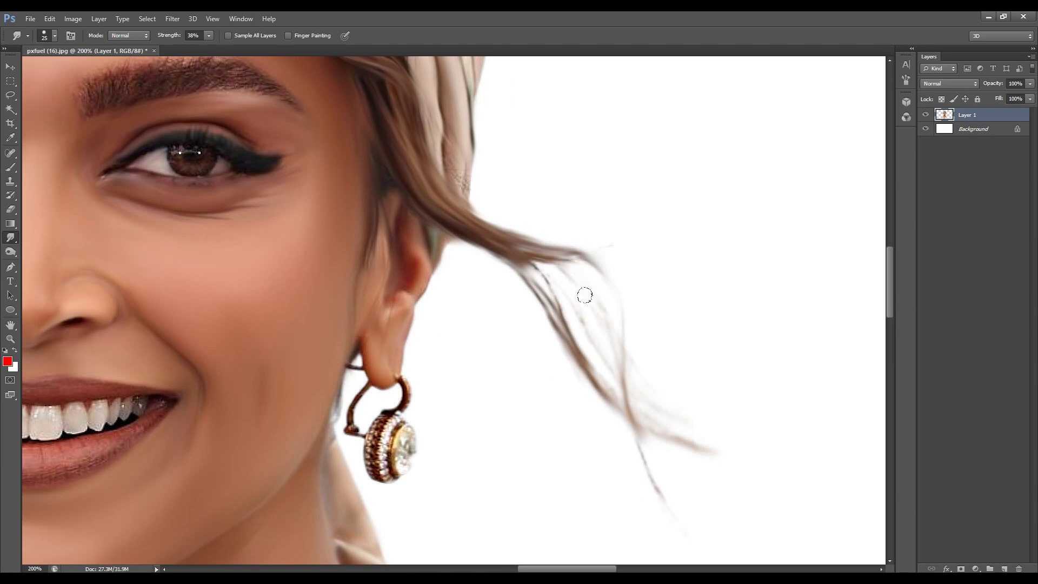
pyautogui.scroll(-3, 574, 310)
pyautogui.scroll(5, 316, 332)
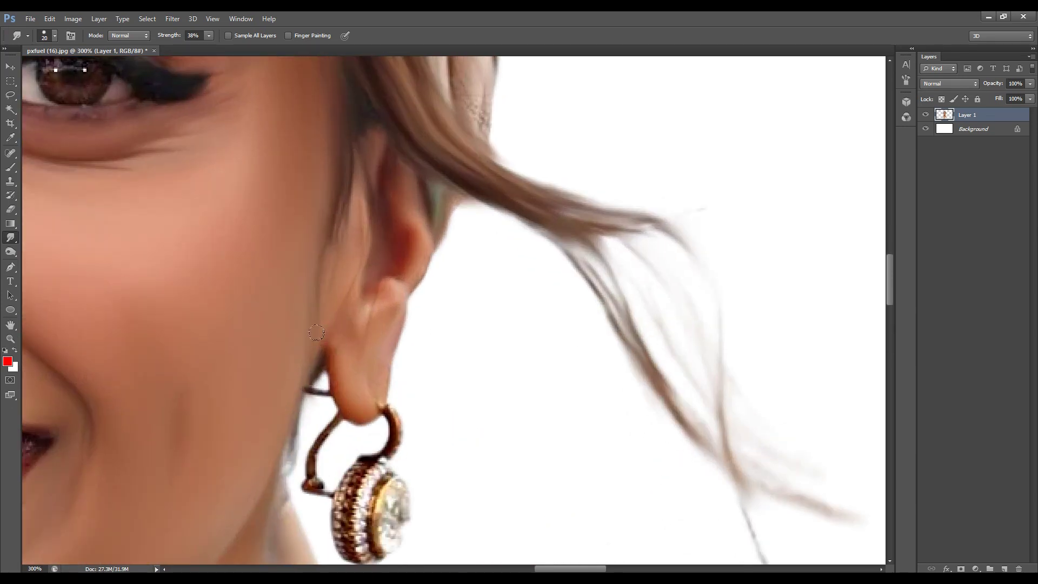
pyautogui.scroll(-3, 327, 355)
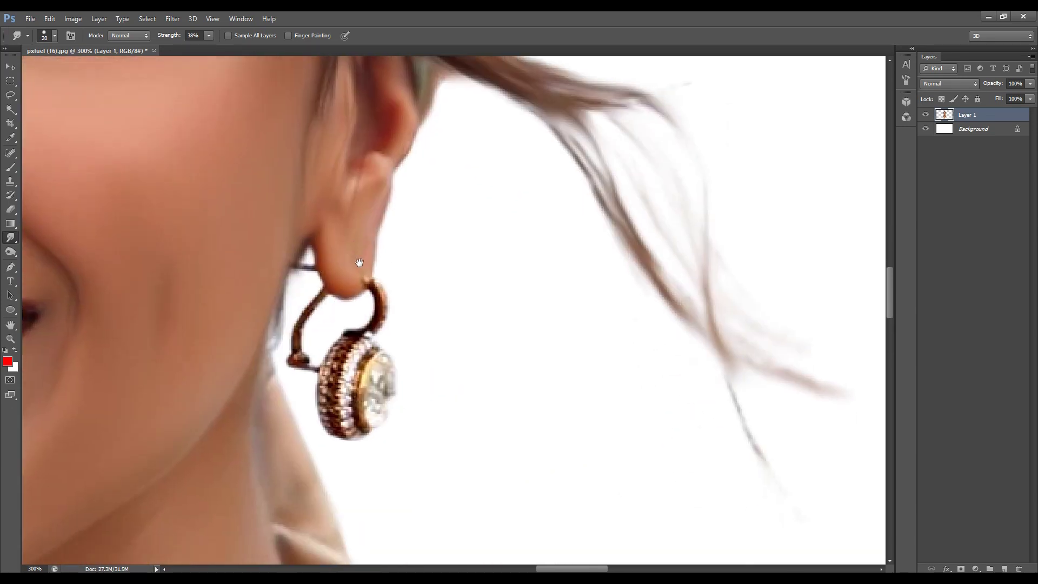
pyautogui.press('[')
pyautogui.press('[')
# Smear the stray hair above the headband into longer, softer strands.
pyautogui.scroll(-3, 278, 340)
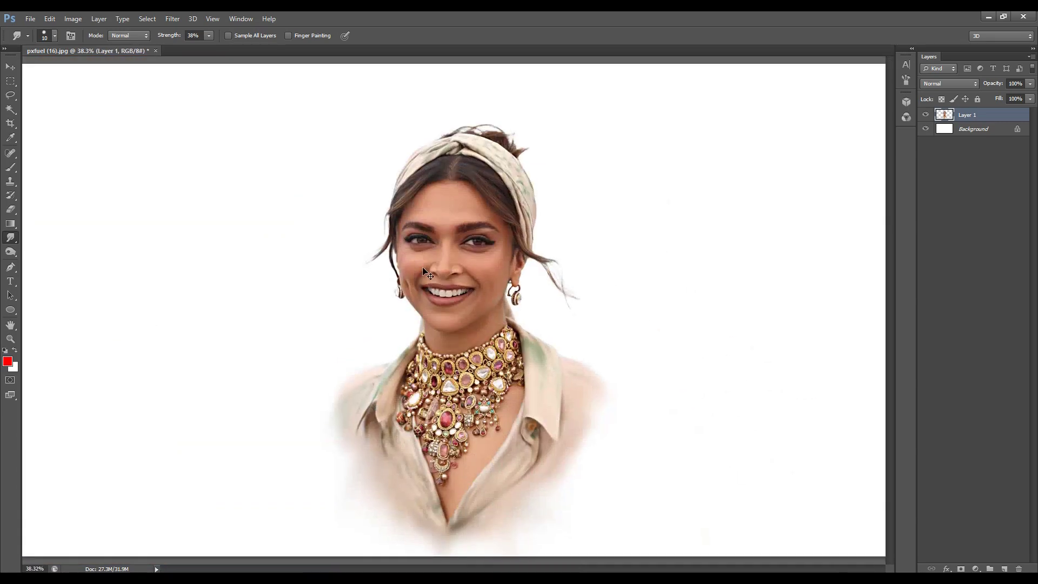
pyautogui.scroll(2, 466, 385)
pyautogui.scroll(2, 467, 386)
pyautogui.press(']')
pyautogui.press(']')
pyautogui.press(']')
pyautogui.scroll(-3, 476, 400)
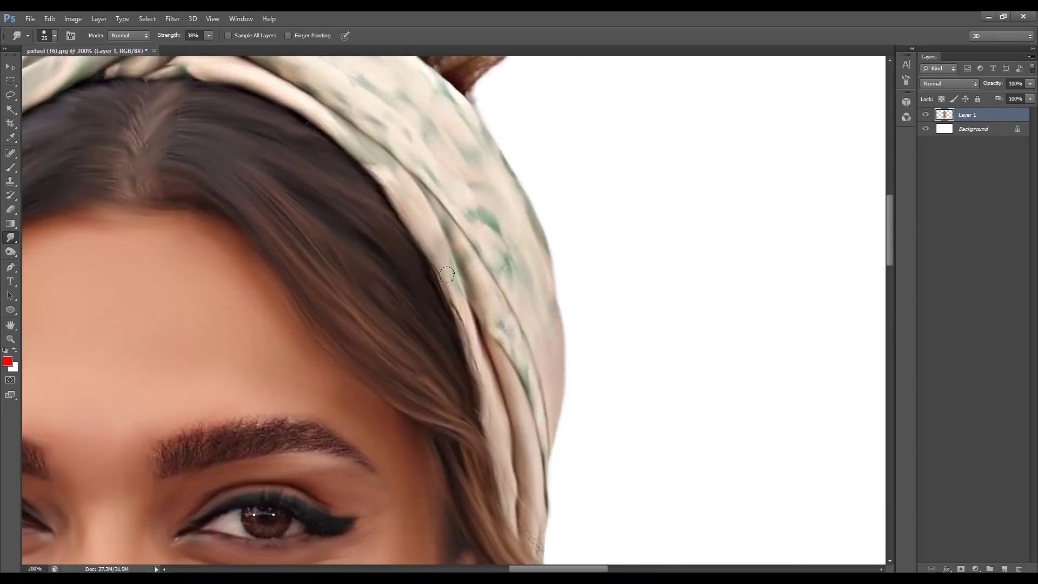
pyautogui.scroll(-3, 524, 513)
pyautogui.scroll(3, 528, 373)
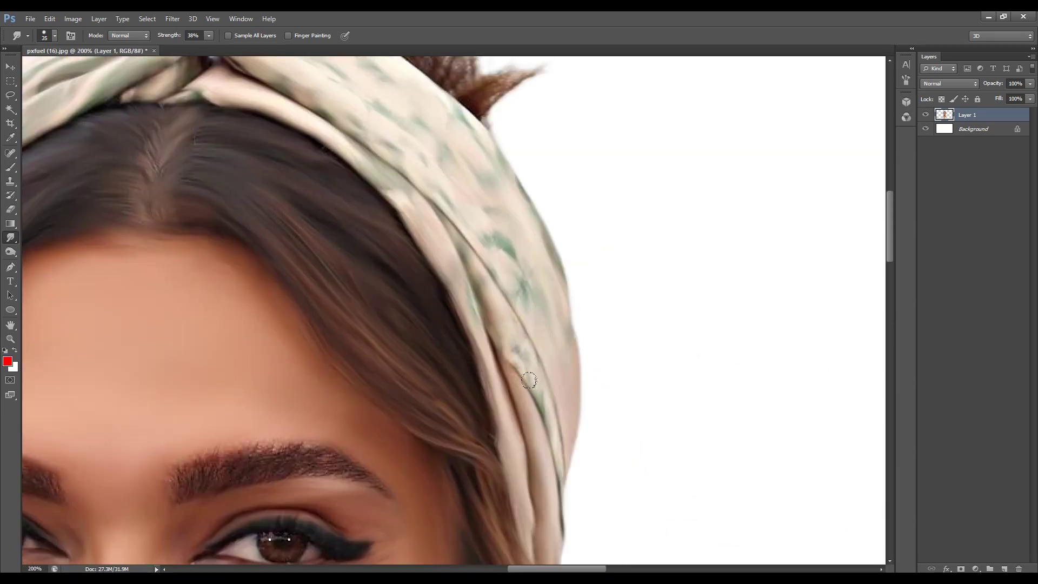
pyautogui.scroll(4, 556, 412)
pyautogui.press(']')
pyautogui.press(']')
pyautogui.scroll(3, 556, 411)
pyautogui.hscroll(-2, 556, 412)
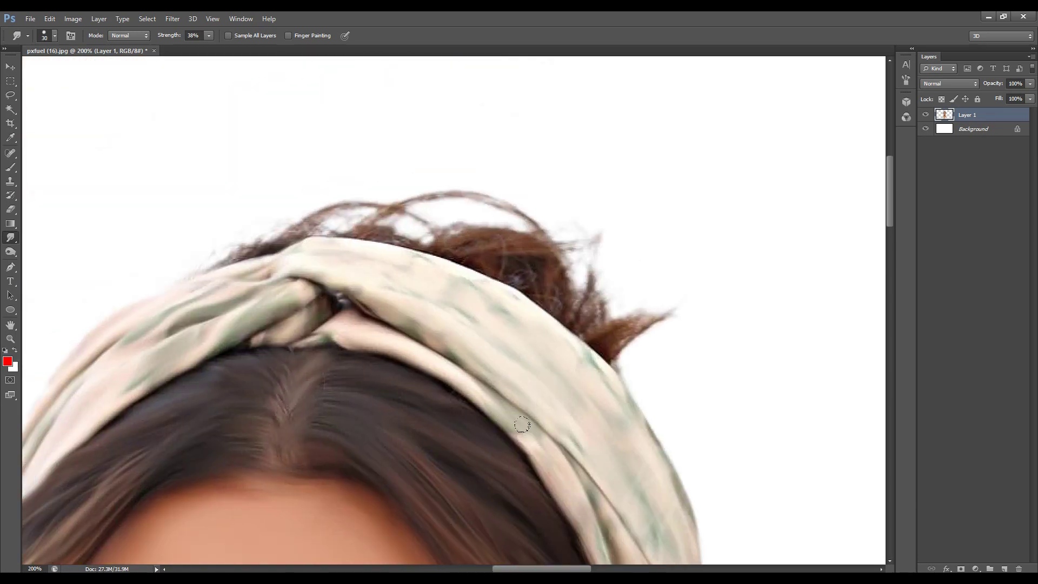
pyautogui.scroll(3, 522, 425)
pyautogui.press(']')
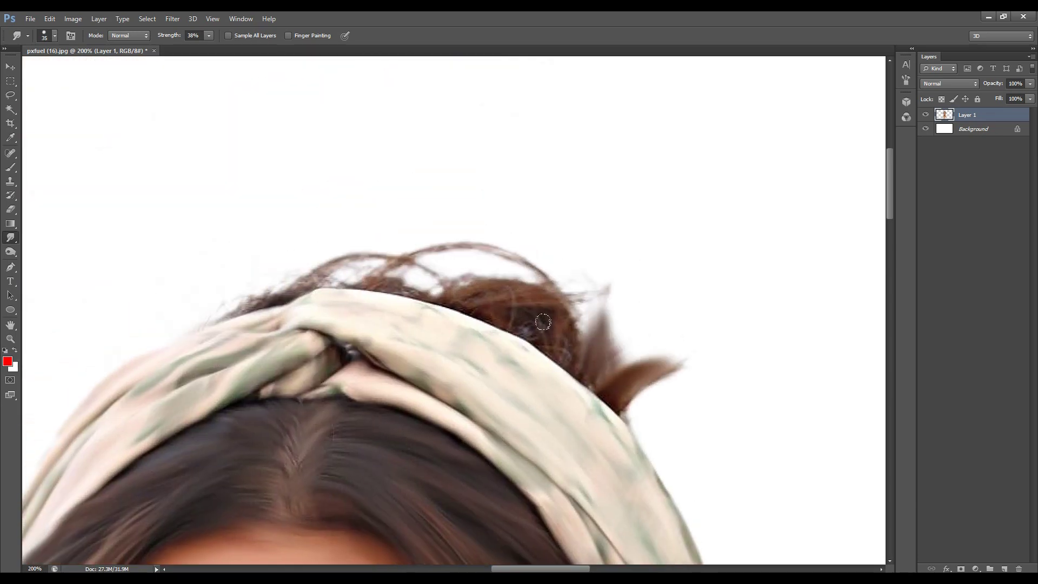
pyautogui.moveTo(542, 322)
pyautogui.mouseDown()
pyautogui.moveTo(486, 292)
pyautogui.moveTo(584, 292)
pyautogui.moveTo(562, 357)
pyautogui.moveTo(503, 316)
pyautogui.mouseUp()
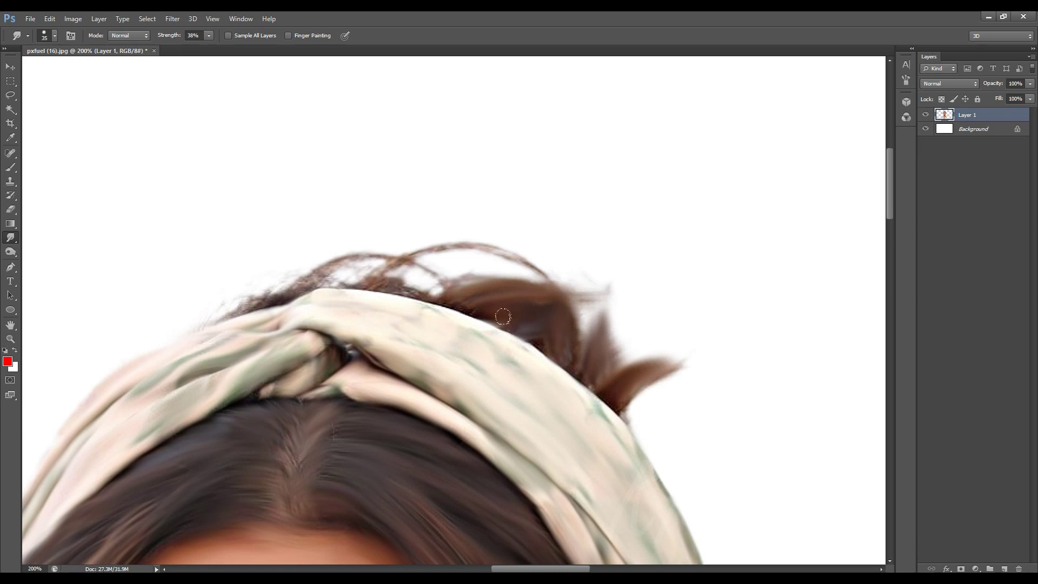
# Smooth the hair strands along the top of the headband with a finer brush.
pyautogui.scroll(5, 502, 316)
pyautogui.hscroll(-8, 502, 316)
pyautogui.press('[')
pyautogui.moveTo(724, 373); pyautogui.dragTo(405, 400)
pyautogui.press('[')
pyautogui.moveTo(460, 378)
pyautogui.mouseDown()
pyautogui.moveTo(591, 361)
pyautogui.moveTo(614, 371)
pyautogui.moveTo(544, 364)
pyautogui.moveTo(525, 382)
pyautogui.moveTo(470, 364)
pyautogui.mouseUp()
pyautogui.press('[')
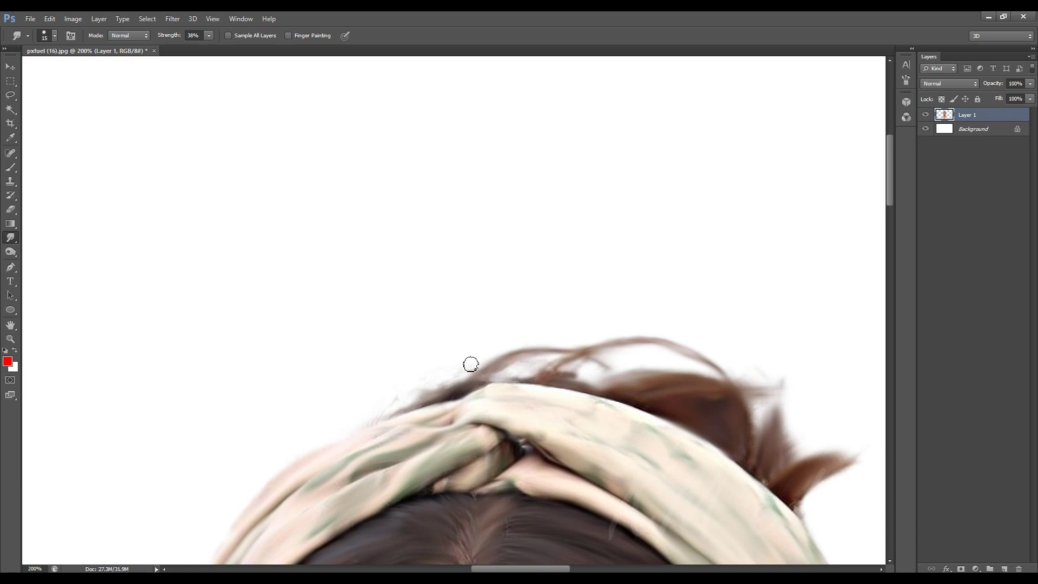
# Smudge the remaining flyaway strands above the headband into soft wisps.
pyautogui.press(']')
pyautogui.scroll(-3, 470, 364)
pyautogui.hscroll(-2, 470, 364)
pyautogui.moveTo(600, 246); pyautogui.dragTo(623, 234)
pyautogui.press(']')
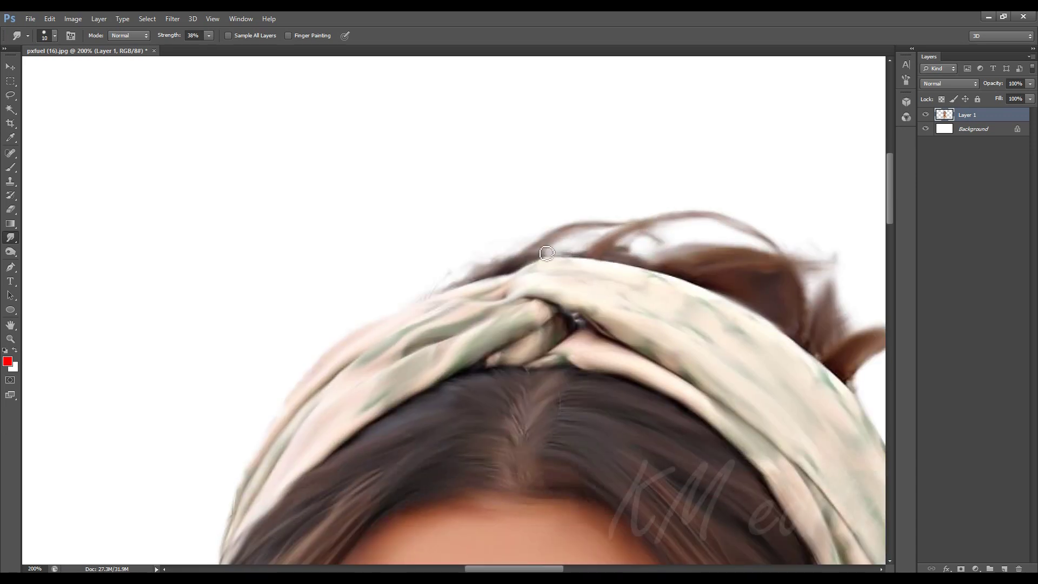
pyautogui.scroll(-3, 556, 231)
pyautogui.hscroll(-2, 556, 232)
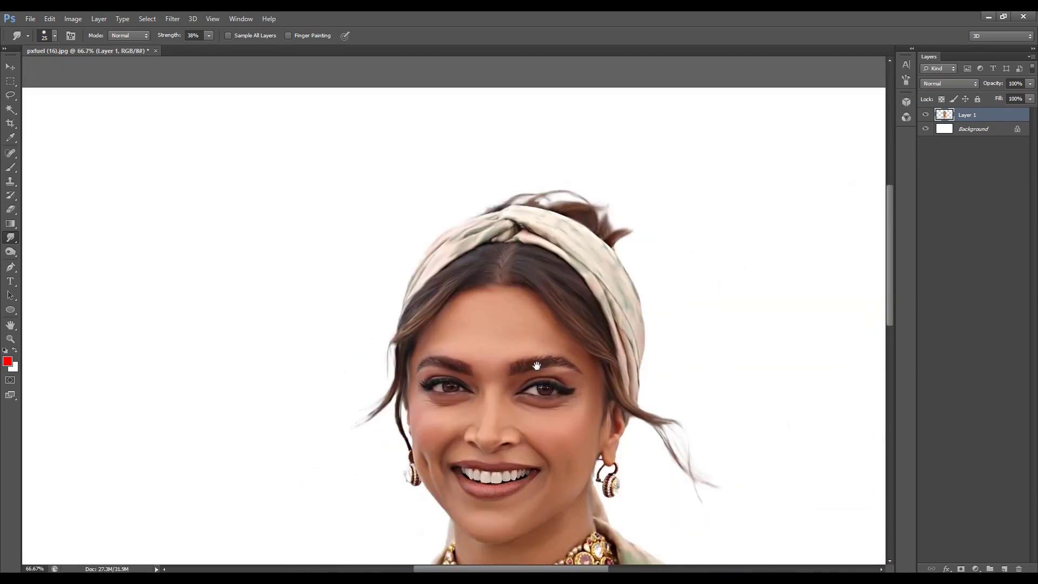
pyautogui.moveTo(523, 323); pyautogui.dragTo(523, 301)
pyautogui.press(']')
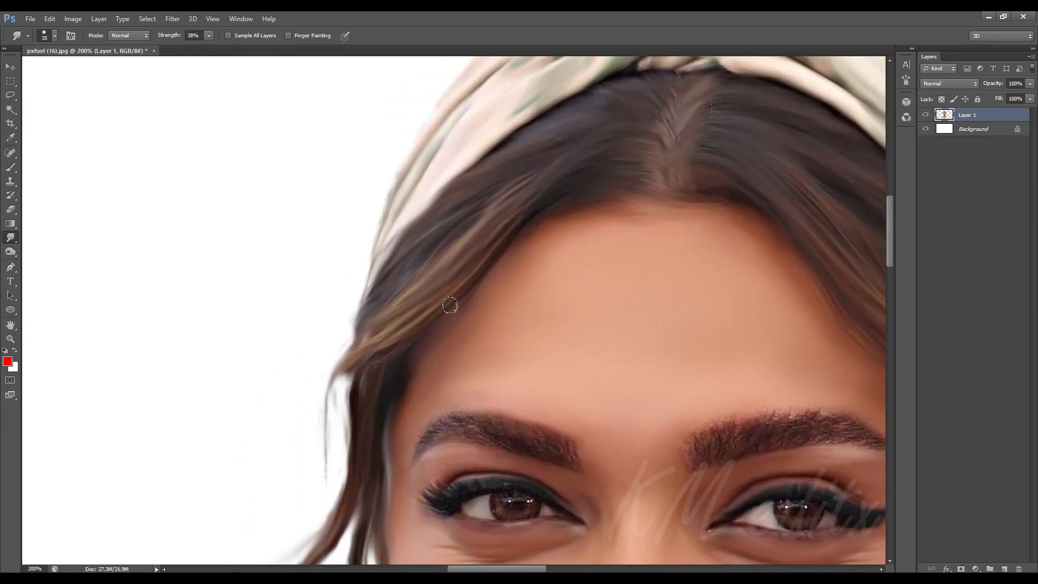
# Smooth the first eyebrow's upper-left area, speckled top edge and lower edge.
pyautogui.scroll(-3, 411, 244)
pyautogui.hscroll(1, 411, 243)
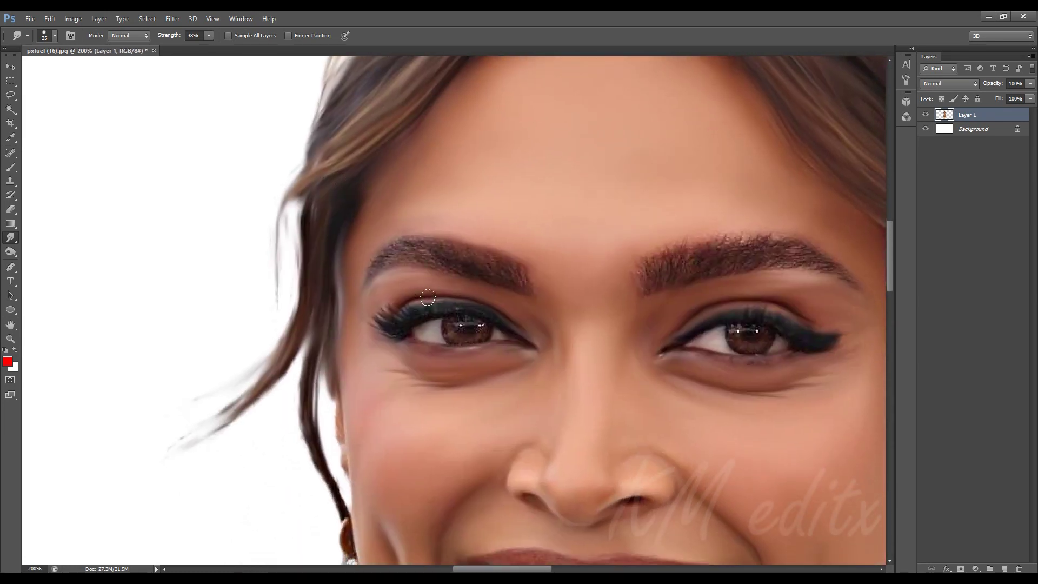
pyautogui.scroll(2, 521, 284)
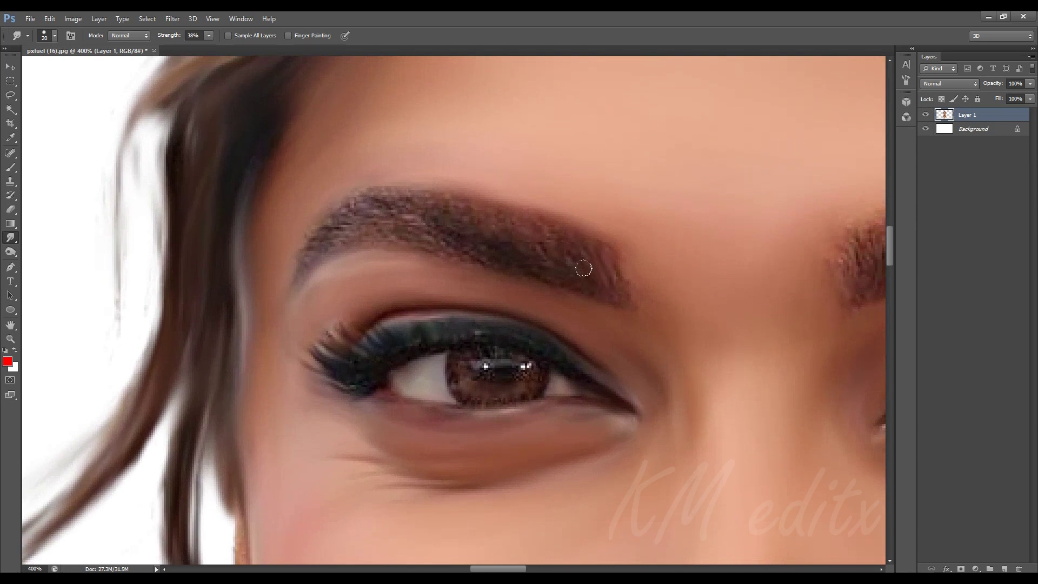
pyautogui.moveTo(406, 199)
pyautogui.mouseDown()
pyautogui.moveTo(382, 226)
pyautogui.moveTo(303, 267)
pyautogui.mouseUp()
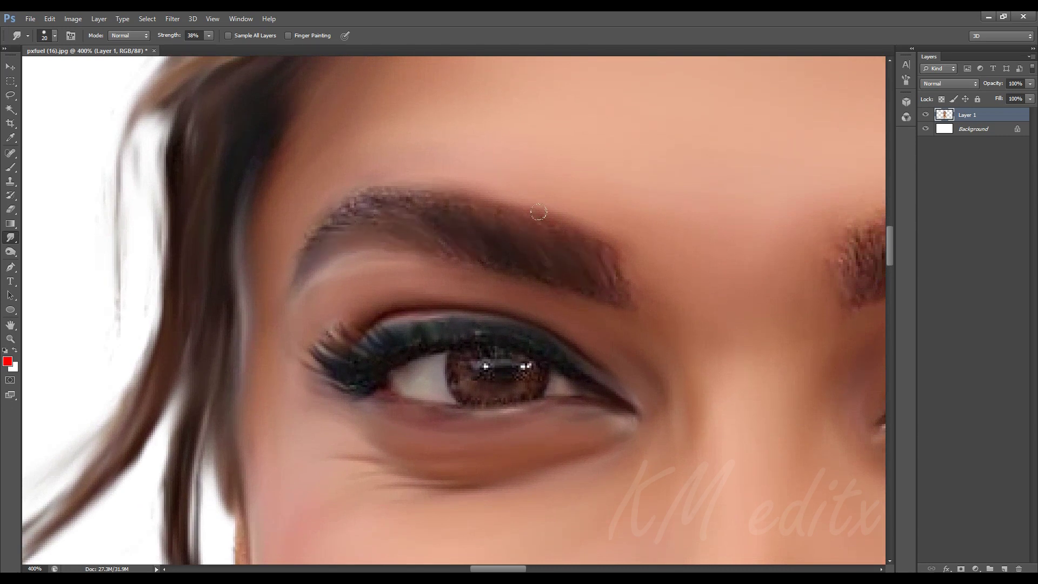
pyautogui.moveTo(486, 204); pyautogui.dragTo(351, 189)
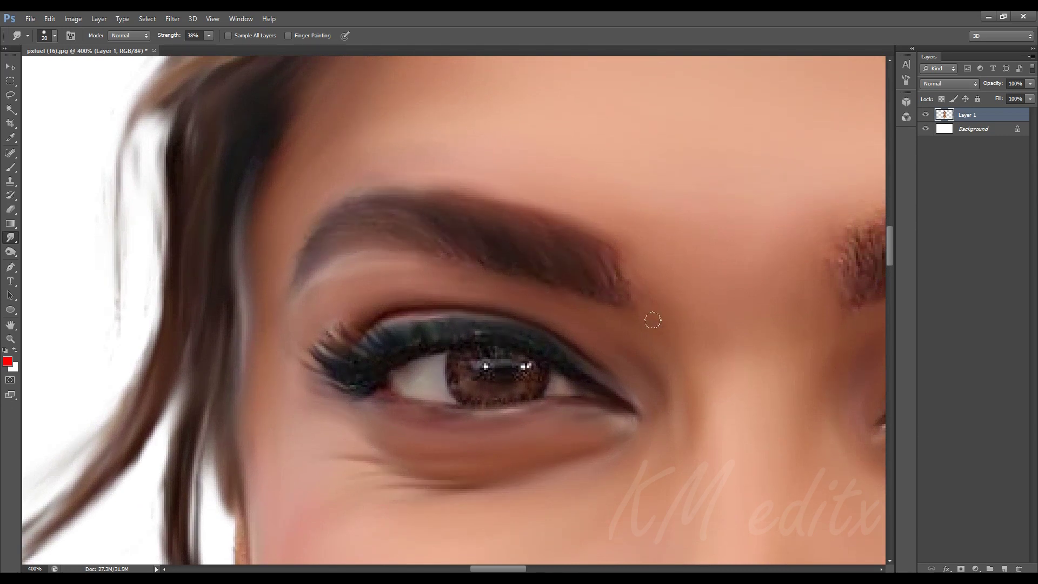
pyautogui.moveTo(587, 290); pyautogui.dragTo(495, 270)
# Smooth the other eyebrow and the fuzzy hairs along its edges.
pyautogui.moveTo(865, 302); pyautogui.dragTo(400, 368)
pyautogui.press(']')
pyautogui.moveTo(367, 324)
pyautogui.mouseDown()
pyautogui.moveTo(569, 279)
pyautogui.moveTo(692, 295)
pyautogui.moveTo(746, 324)
pyautogui.moveTo(491, 329)
pyautogui.moveTo(440, 340)
pyautogui.moveTo(463, 366)
pyautogui.mouseUp()
pyautogui.press('[')
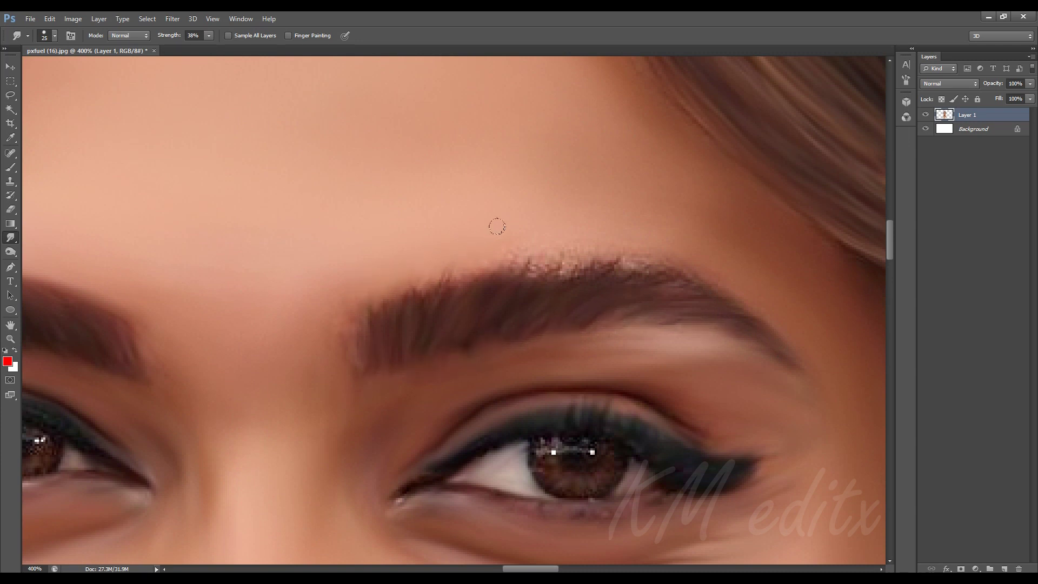
pyautogui.moveTo(496, 226); pyautogui.dragTo(605, 246)
pyautogui.moveTo(719, 271)
pyautogui.mouseDown()
pyautogui.moveTo(541, 270)
pyautogui.moveTo(432, 281)
pyautogui.moveTo(378, 302)
pyautogui.mouseUp()
# Scroll over the finished brows to review them and switch to the Move tool (V).
pyautogui.scroll(-3, 499, 385)
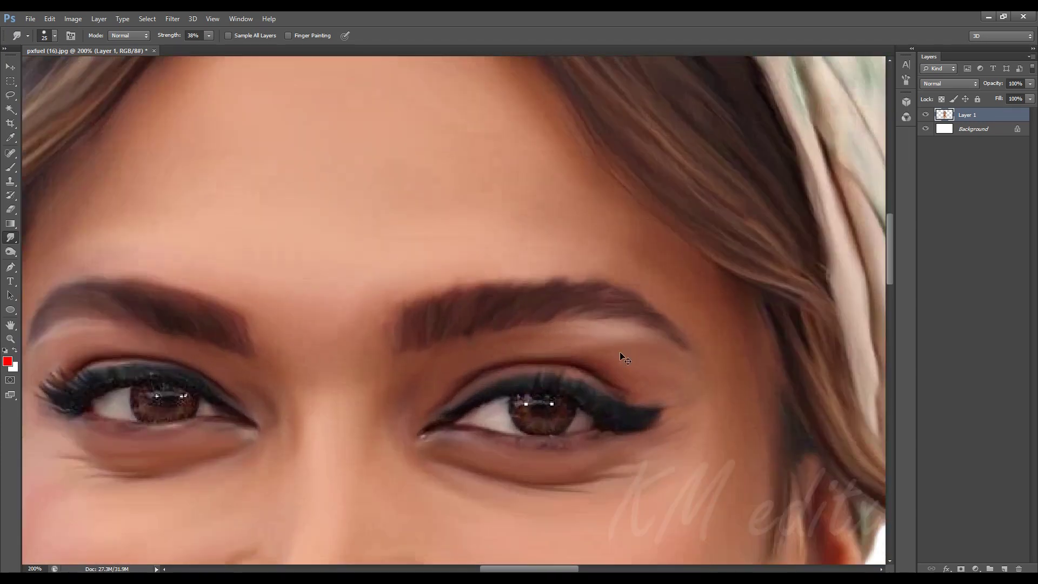
pyautogui.scroll(2, 619, 352)
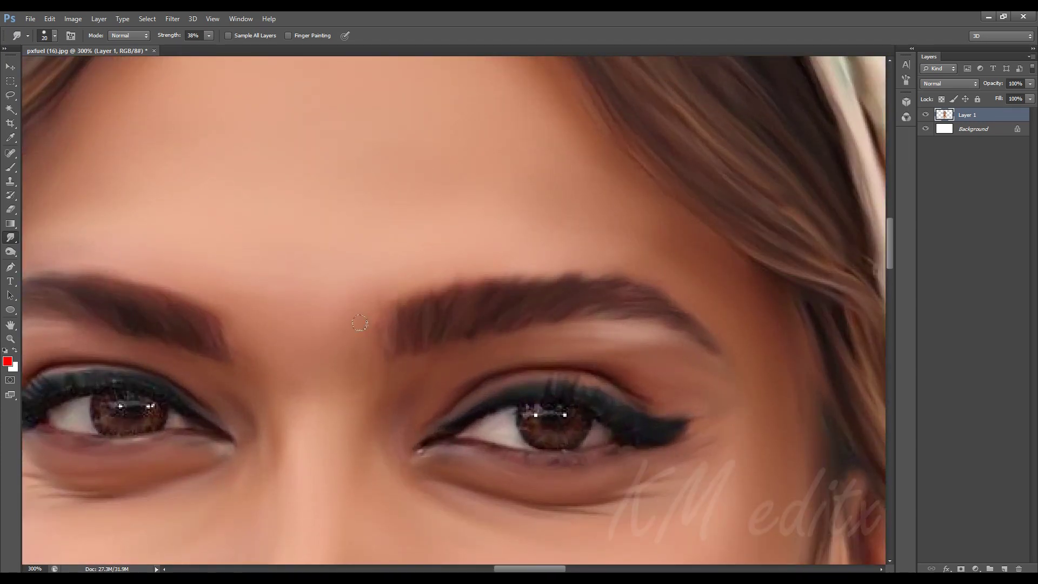
pyautogui.scroll(-3, 360, 323)
pyautogui.scroll(-2, 569, 349)
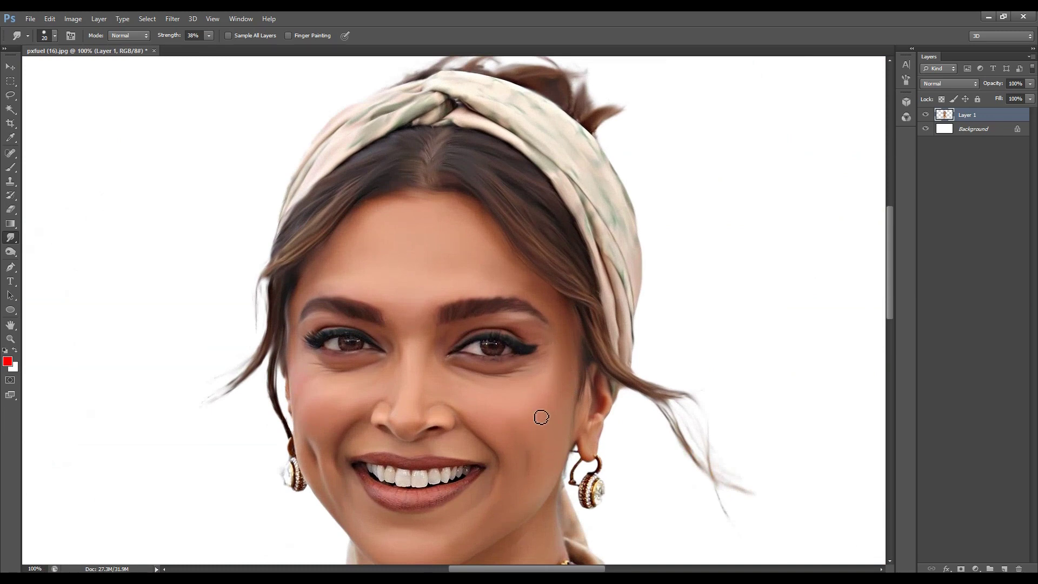
pyautogui.scroll(4, 541, 412)
pyautogui.scroll(-5, 621, 329)
pyautogui.scroll(2, 562, 409)
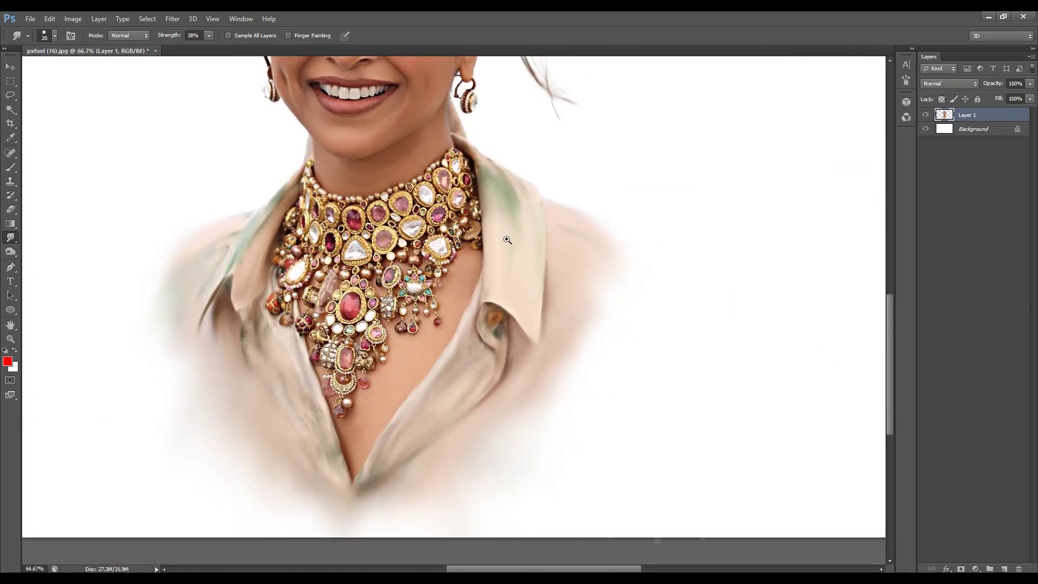
pyautogui.scroll(-2, 562, 409)
pyautogui.press('v')
pyautogui.scroll(1, 486, 324)
pyautogui.scroll(1, 486, 325)
# Select the portrait layer together with Background and align them.
pyautogui.hotkey('ctrl', '0')
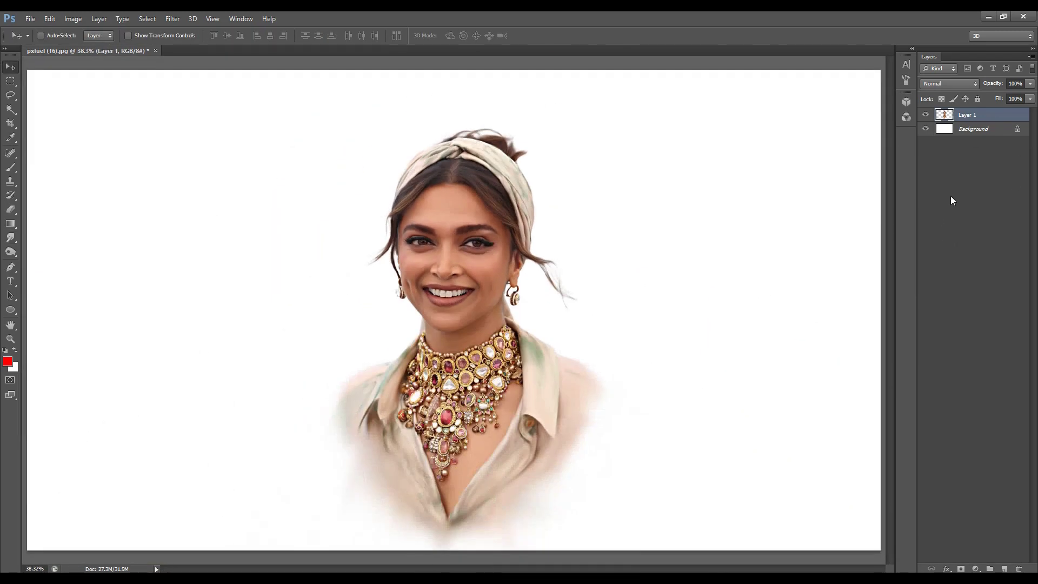
pyautogui.keyDown('shift'); pyautogui.click(973, 128); pyautogui.keyUp('shift')
pyautogui.click(270, 35)
pyautogui.scroll(5, 508, 215)
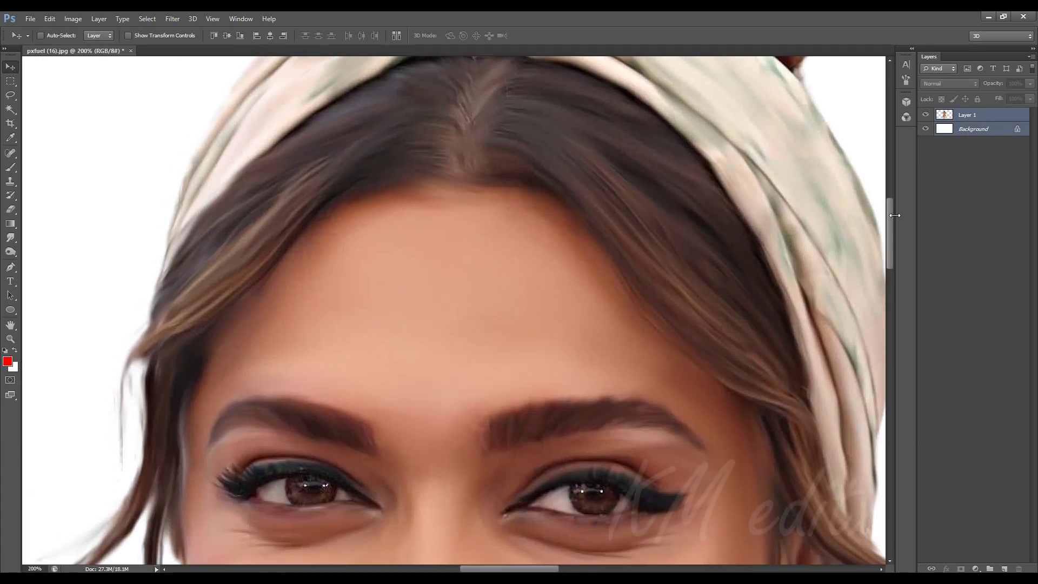
# Return to Layer 1 alone and enlarge the Smudge brush for broad smoothing.
pyautogui.click(10, 237)
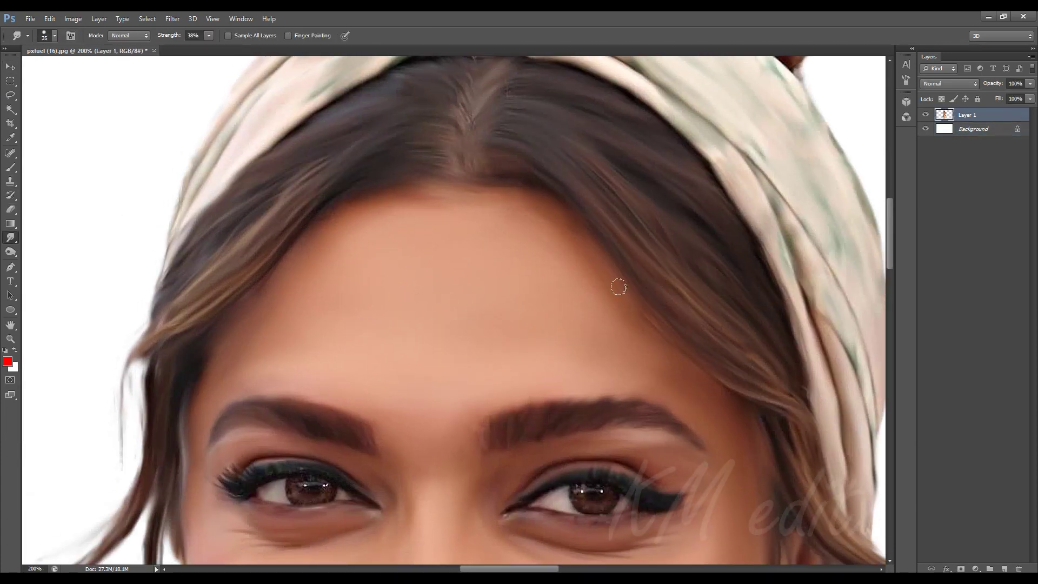
pyautogui.hscroll(-1, 593, 249)
pyautogui.hscroll(-1, 513, 233)
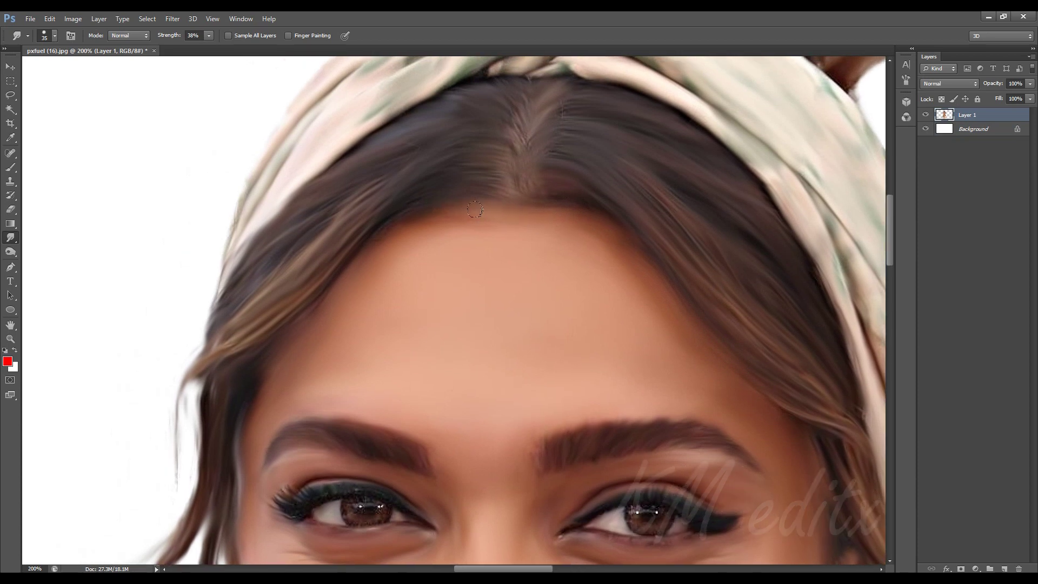
pyautogui.hscroll(-1, 432, 222)
pyautogui.scroll(-1, 391, 226)
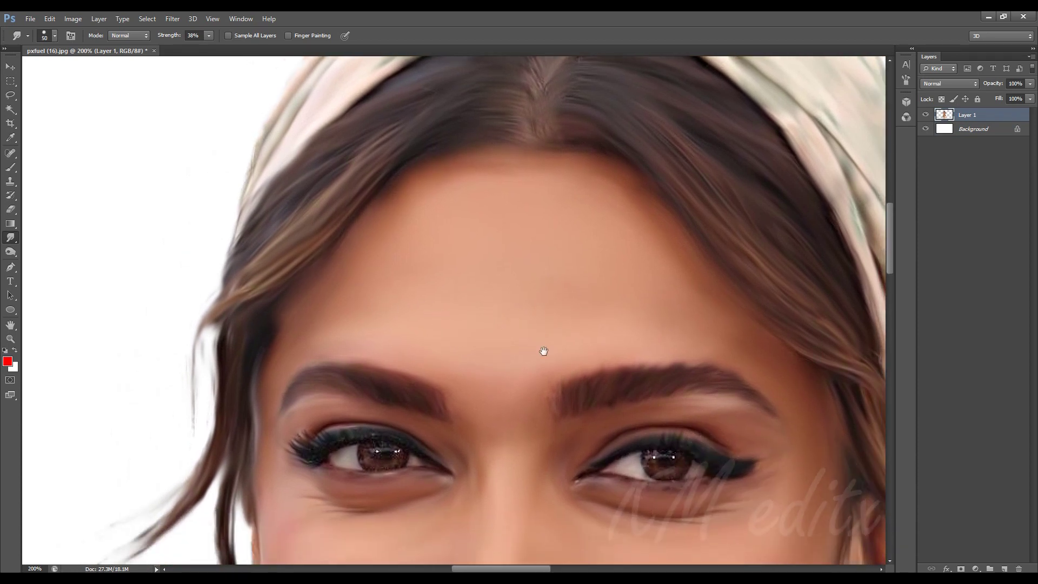
pyautogui.scroll(-5, 542, 350)
pyautogui.press(']')
pyautogui.press(']')
pyautogui.press(']')
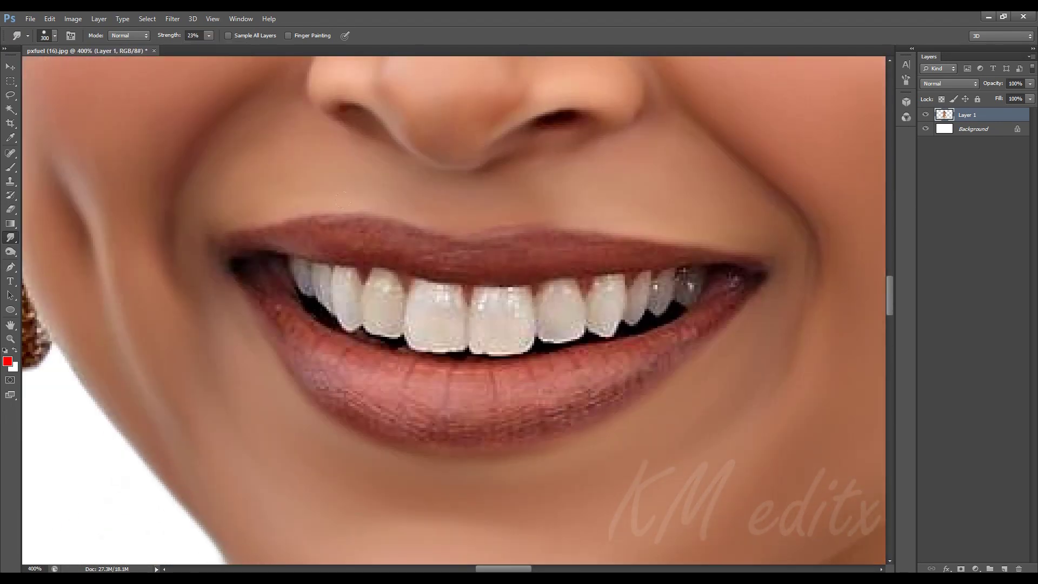
# Smudge the lips smooth, blending the lip corner and the dark gap under the teeth.
pyautogui.press(']')
pyautogui.moveTo(376, 390); pyautogui.dragTo(418, 384)
pyautogui.moveTo(493, 380); pyautogui.dragTo(451, 373)
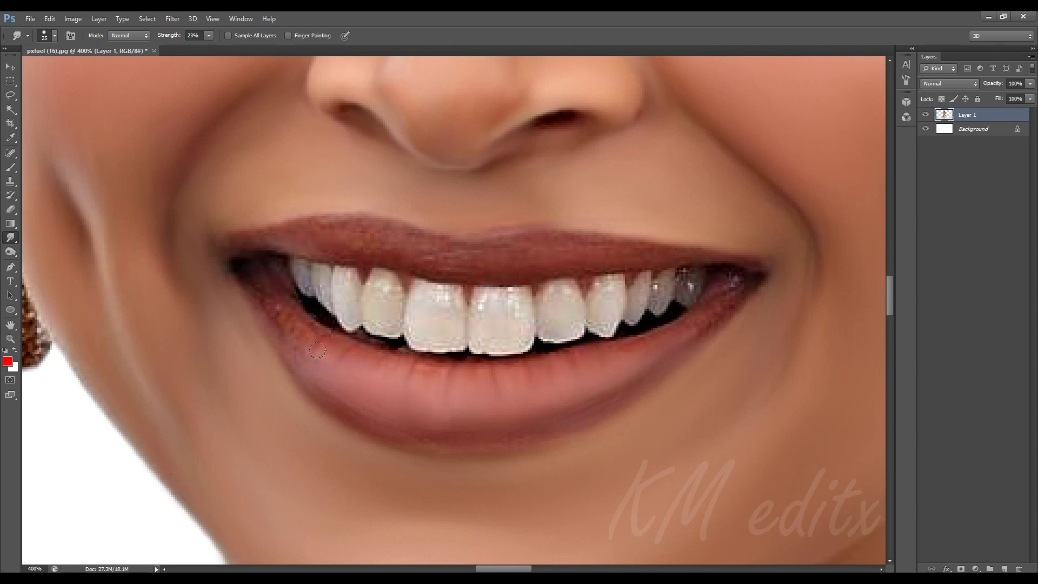
pyautogui.moveTo(283, 312); pyautogui.dragTo(256, 303)
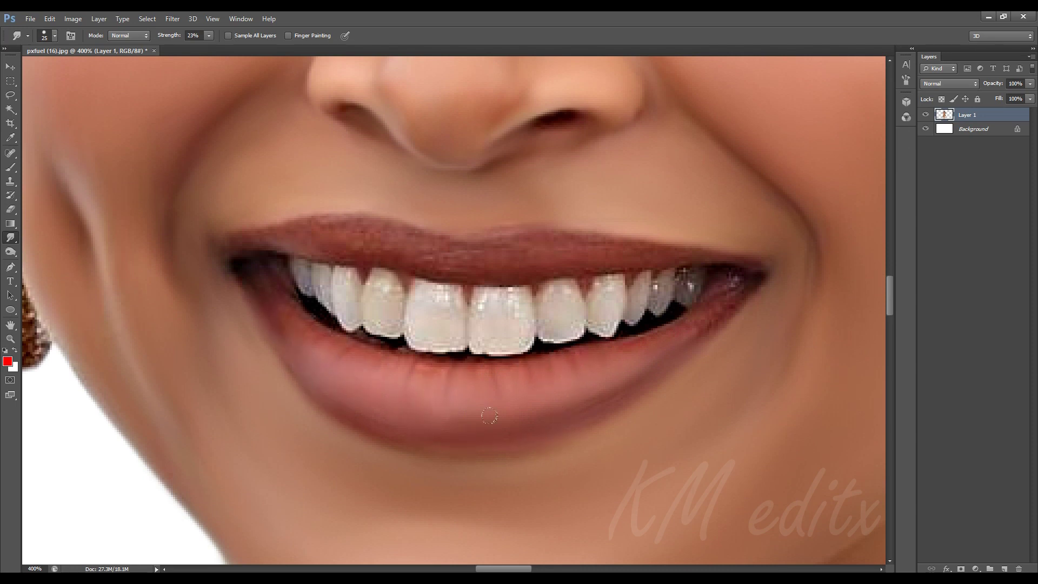
pyautogui.moveTo(708, 295); pyautogui.dragTo(611, 348)
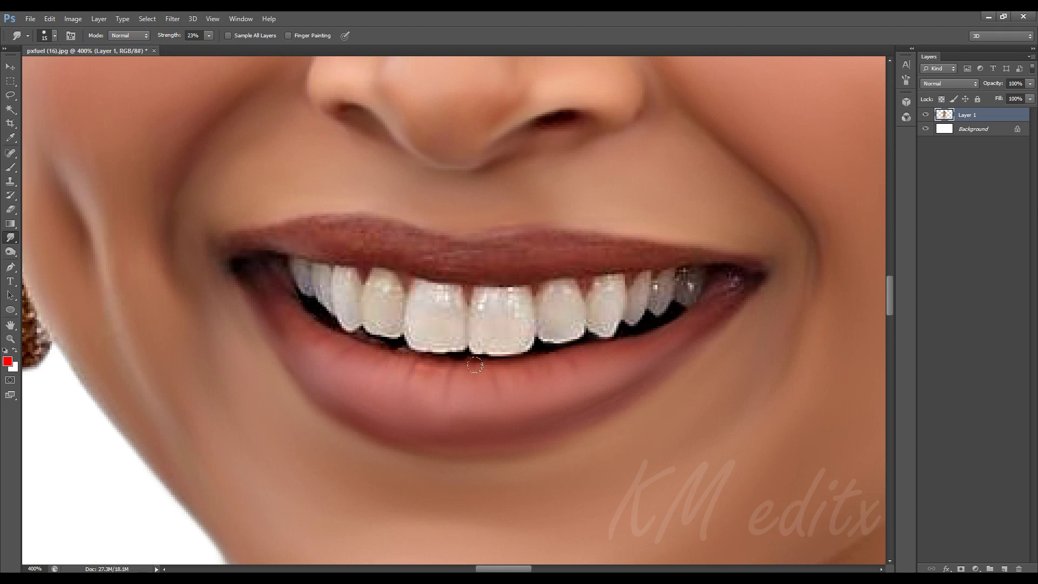
pyautogui.moveTo(244, 231); pyautogui.dragTo(295, 245)
pyautogui.press(']')
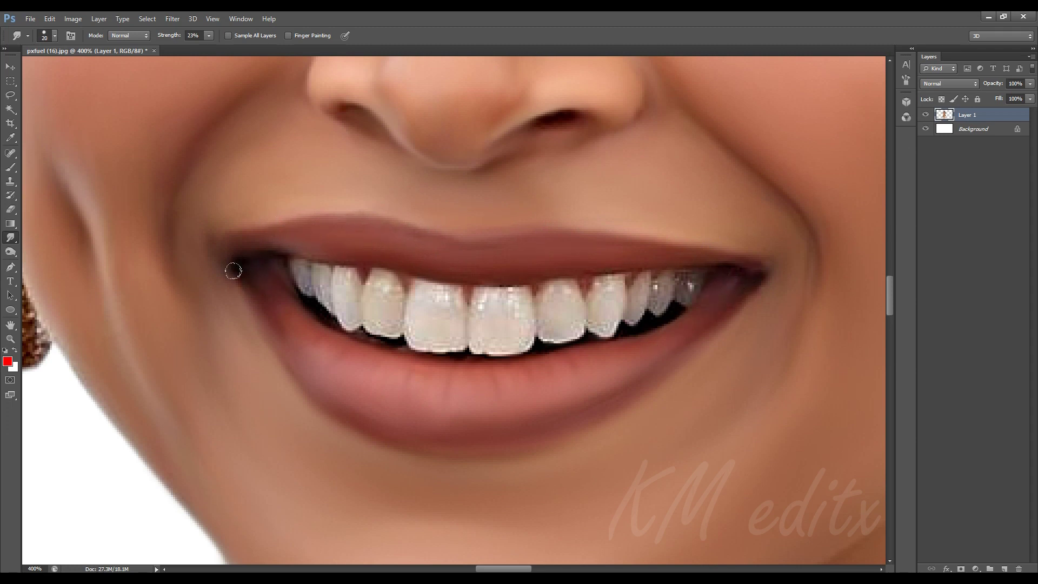
# Smudge the front teeth and mouth corner into a soft painted finish.
pyautogui.moveTo(233, 270); pyautogui.dragTo(248, 294)
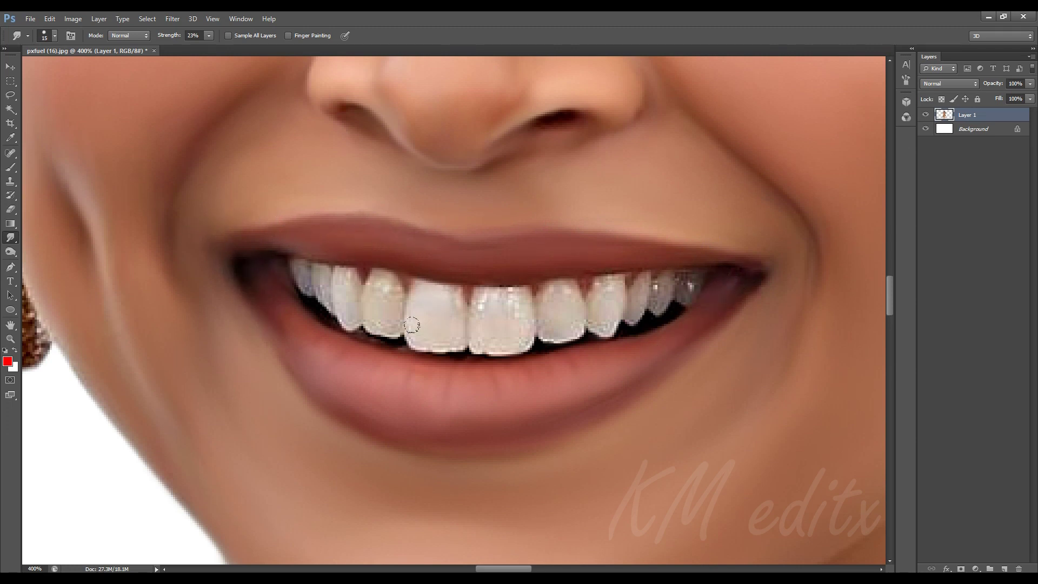
pyautogui.moveTo(412, 325); pyautogui.dragTo(513, 305)
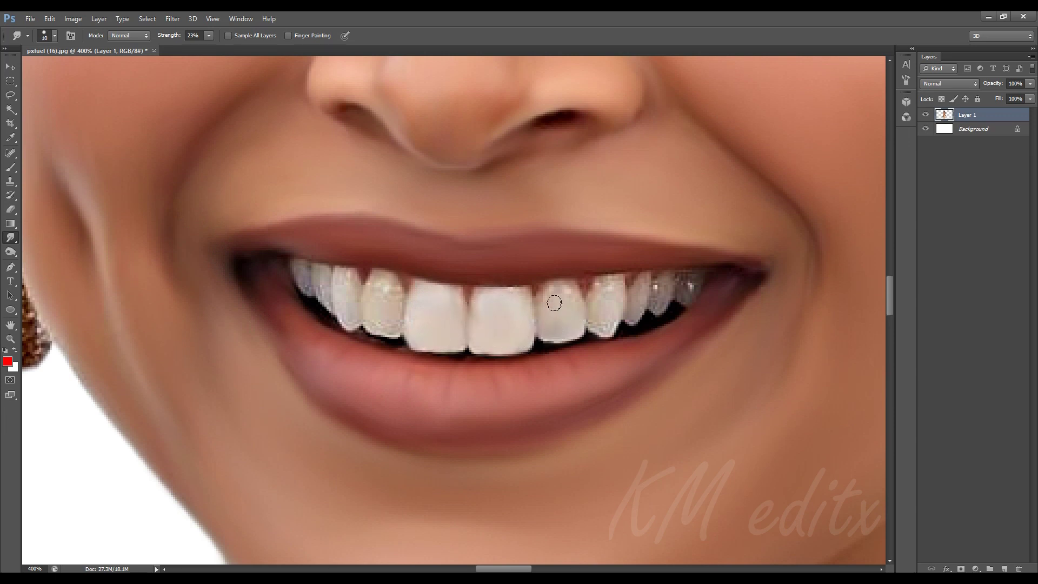
pyautogui.moveTo(568, 309); pyautogui.dragTo(599, 321)
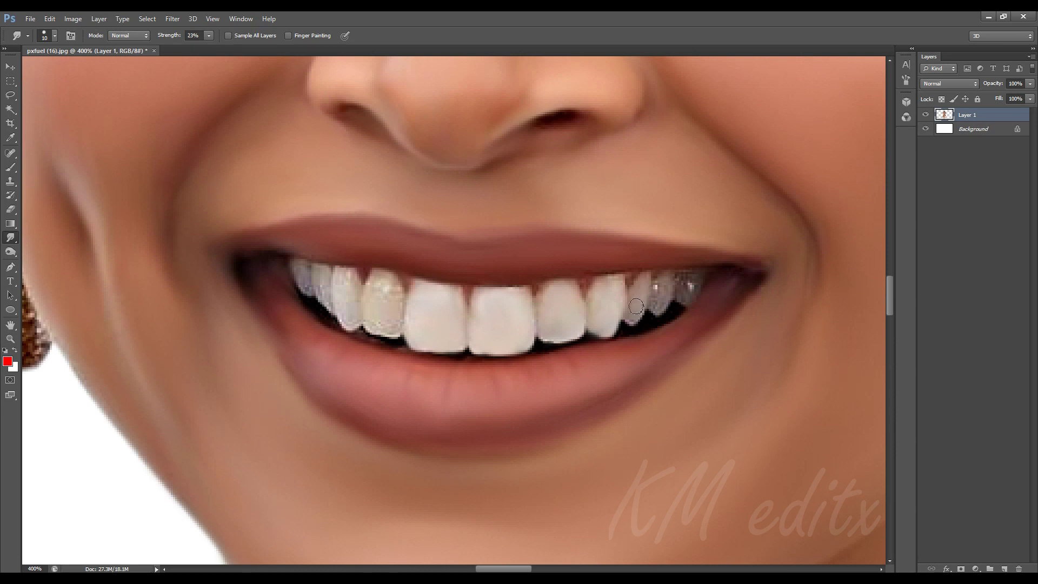
pyautogui.moveTo(661, 295); pyautogui.dragTo(703, 284)
pyautogui.moveTo(616, 316); pyautogui.dragTo(786, 360)
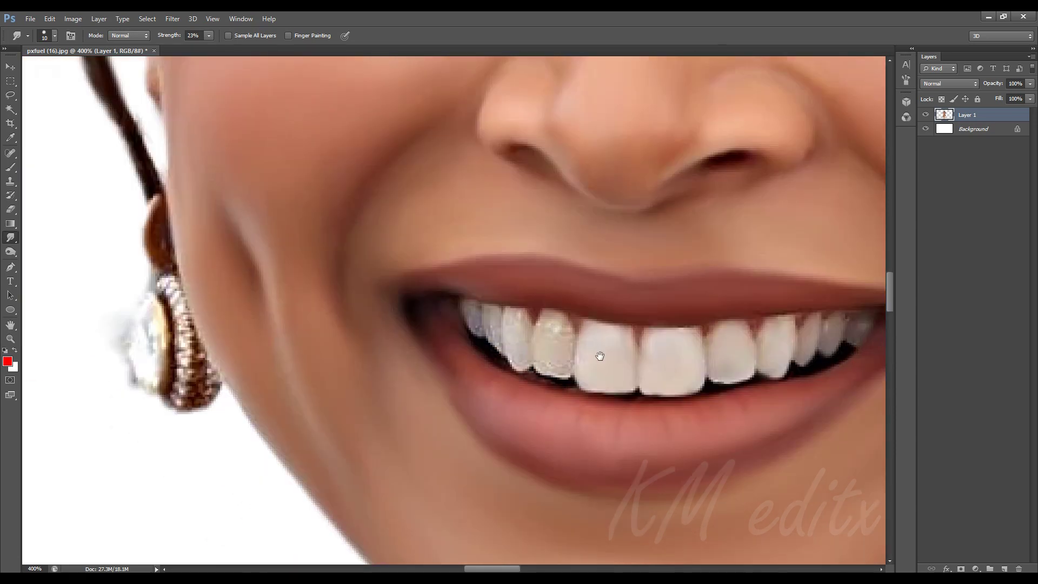
pyautogui.moveTo(564, 346); pyautogui.dragTo(595, 375)
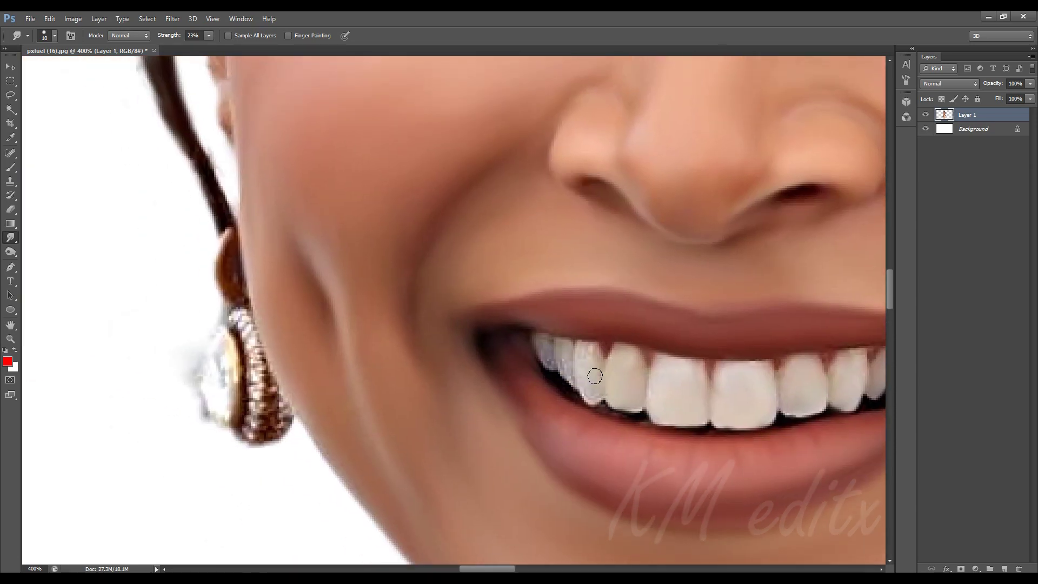
pyautogui.scroll(-1, 545, 356)
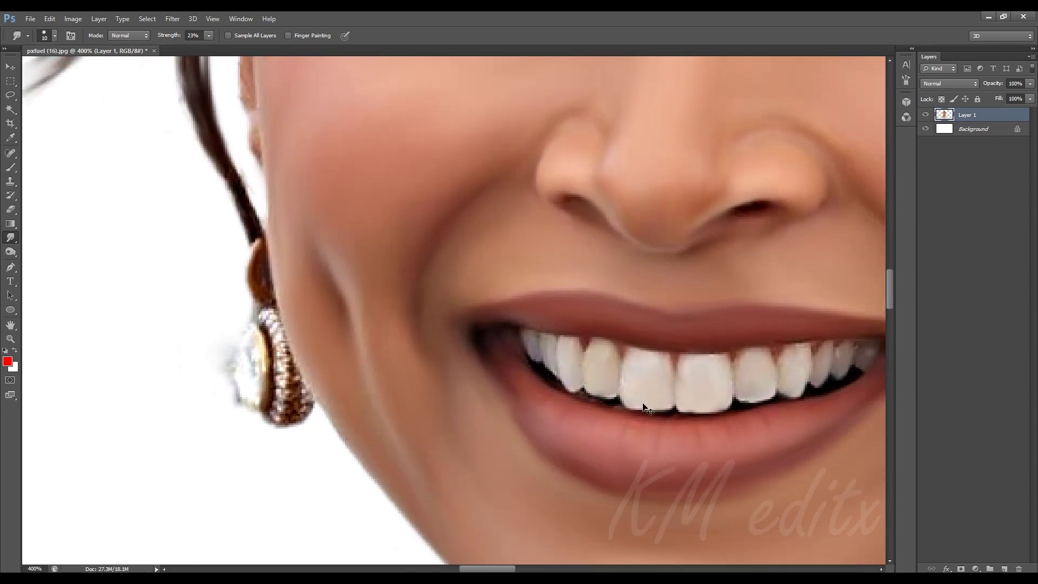
pyautogui.scroll(-3, 545, 356)
pyautogui.scroll(3, 542, 360)
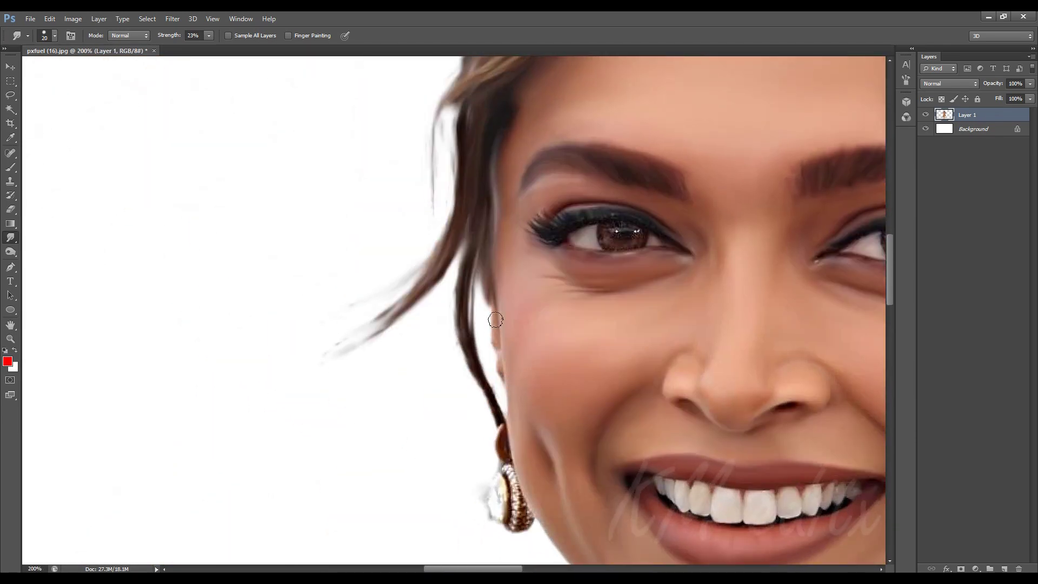
pyautogui.hotkey('ctrl', '+')
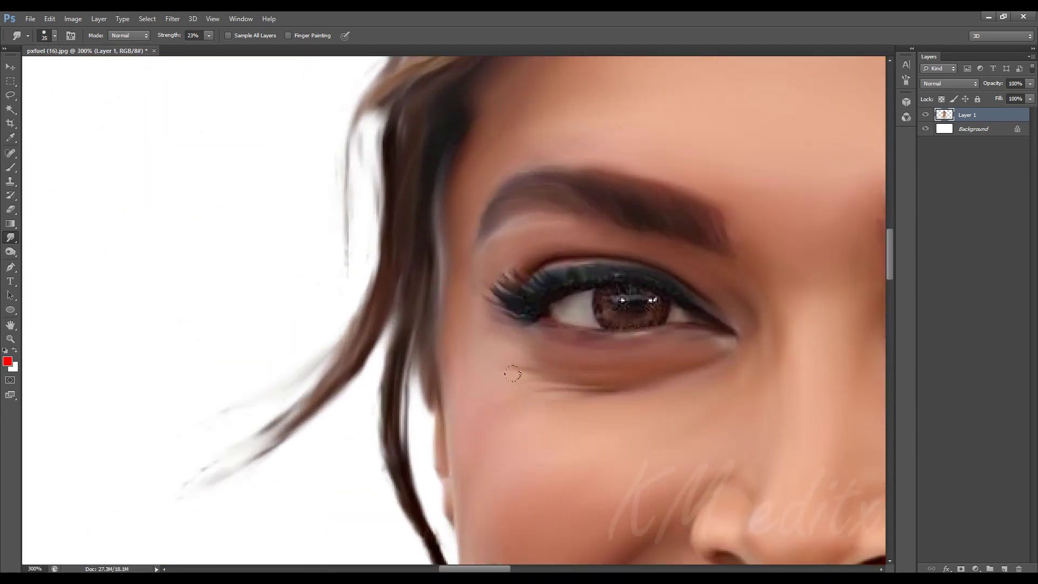
pyautogui.hotkey('ctrl', '-')
pyautogui.hotkey('ctrl', '-')
pyautogui.hotkey('ctrl', '-')
pyautogui.hotkey('ctrl', '+')
# Add a new empty layer above the portrait and name it Hairs.
pyautogui.press('v')
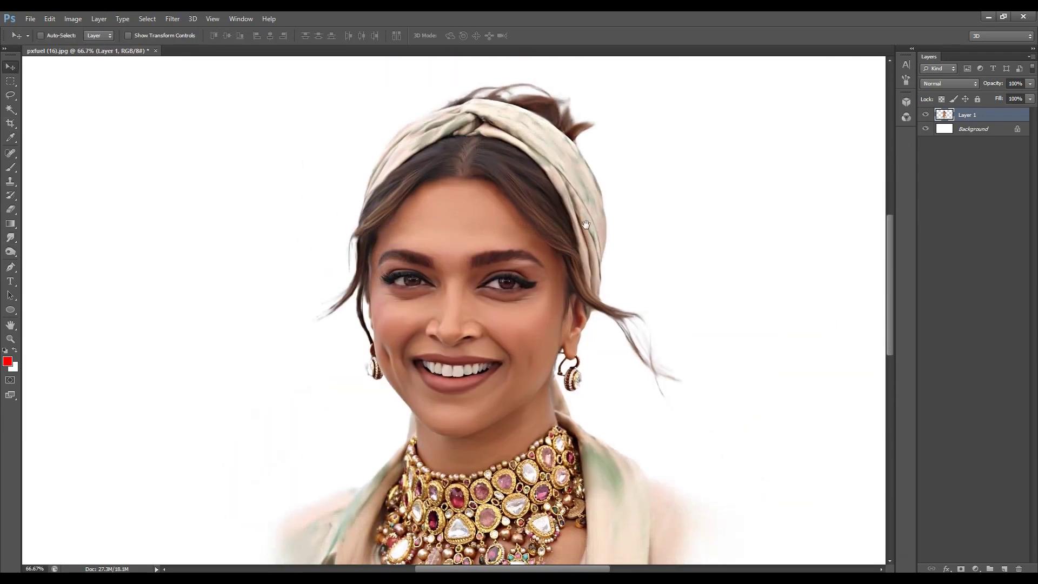
pyautogui.click(1004, 569)
pyautogui.doubleClick(968, 116)
pyautogui.write('s')
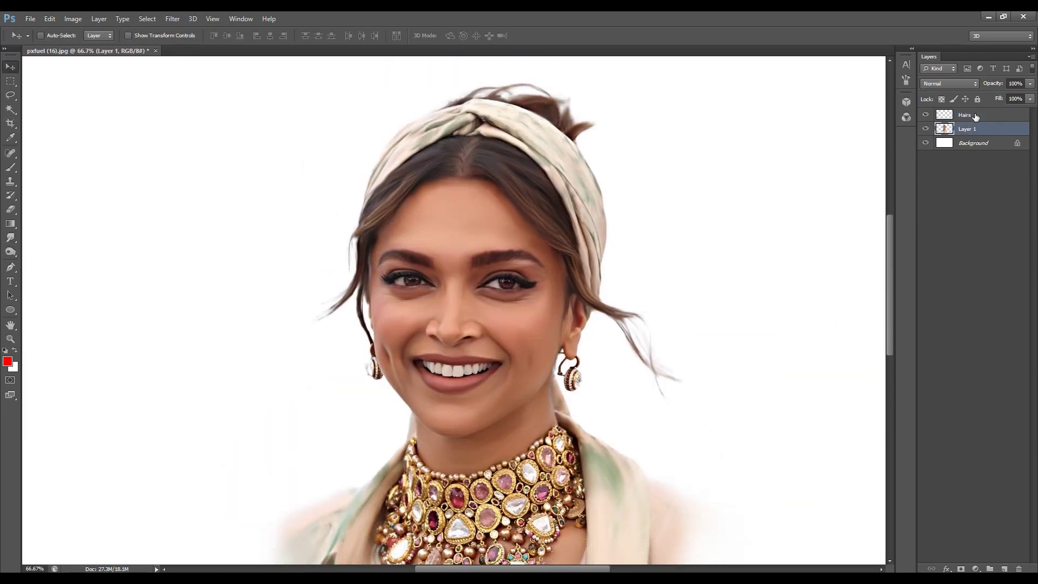
pyautogui.press('Return')
pyautogui.hotkey('ctrl', '+')
pyautogui.hotkey('ctrl', '+')
# Sample the eyebrow brown for a fine brush and paint thin strands along the hairline.
pyautogui.press('b')
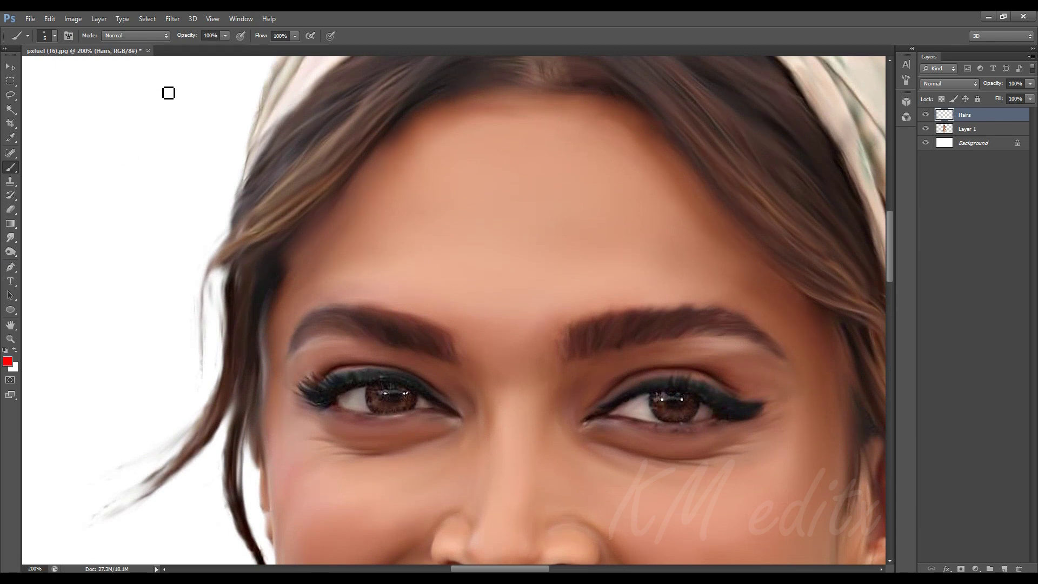
pyautogui.click(8, 361)
pyautogui.click(638, 305)
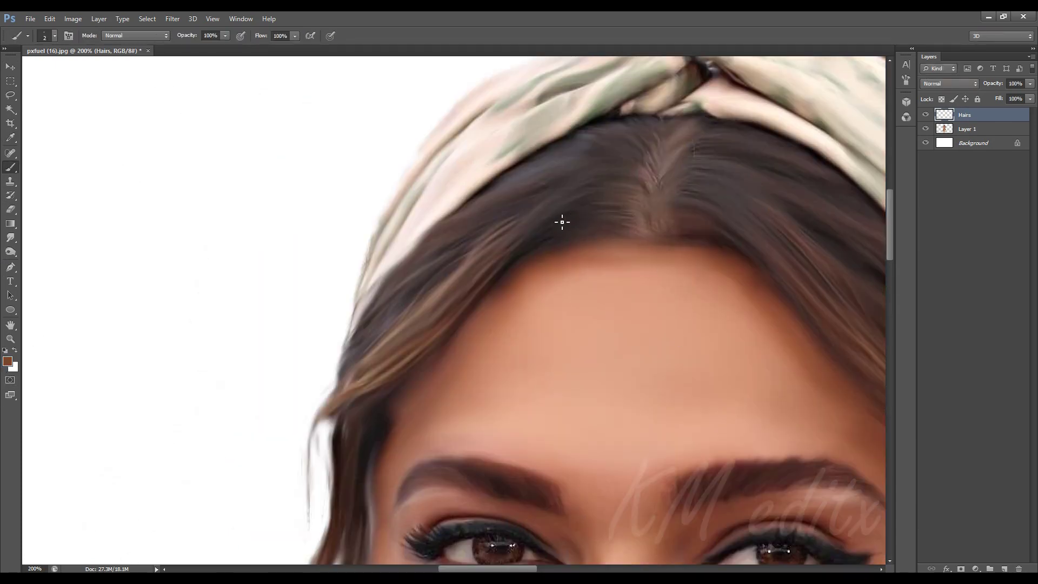
pyautogui.moveTo(515, 247); pyautogui.dragTo(445, 296)
pyautogui.moveTo(600, 201)
pyautogui.mouseDown()
pyautogui.moveTo(513, 247)
pyautogui.moveTo(527, 232)
pyautogui.mouseUp()
pyautogui.moveTo(610, 181); pyautogui.dragTo(549, 216)
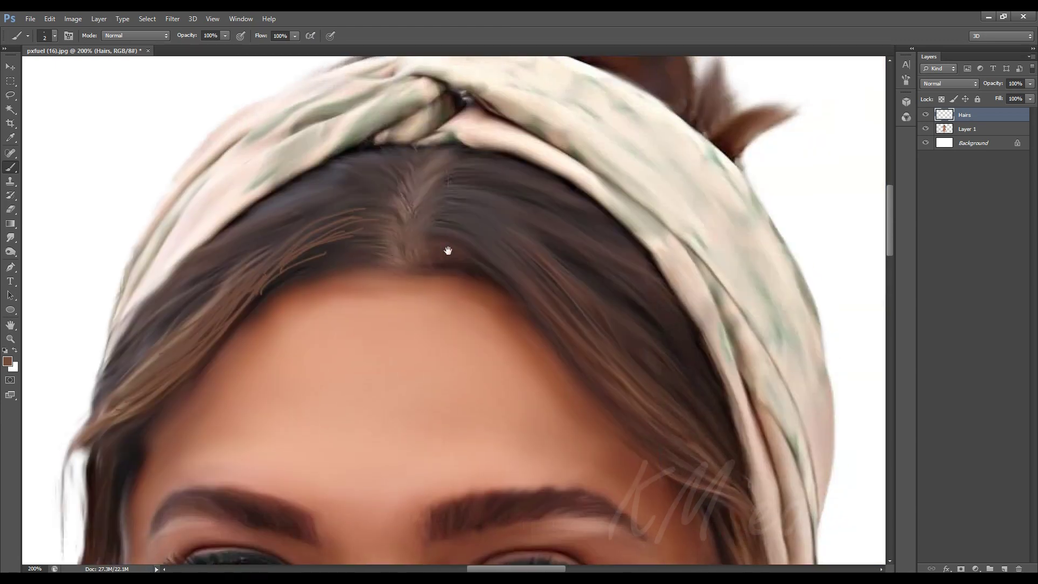
pyautogui.moveTo(456, 246); pyautogui.dragTo(589, 335)
# Paint fine strands curving from the parting and down the loose strand by the ear.
pyautogui.moveTo(463, 232); pyautogui.dragTo(616, 364)
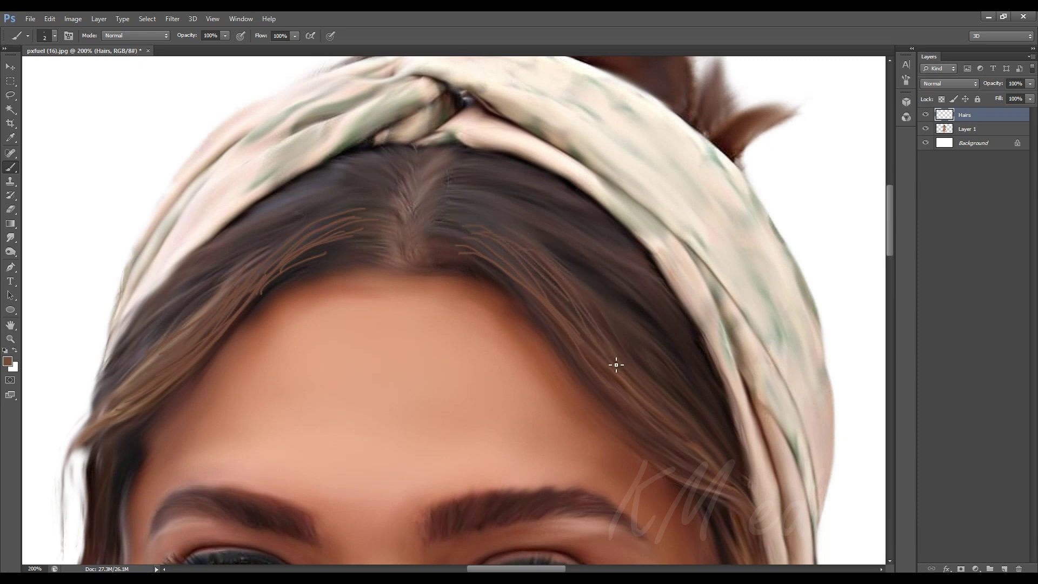
pyautogui.moveTo(565, 338)
pyautogui.mouseDown()
pyautogui.moveTo(654, 432)
pyautogui.moveTo(426, 245)
pyautogui.mouseUp()
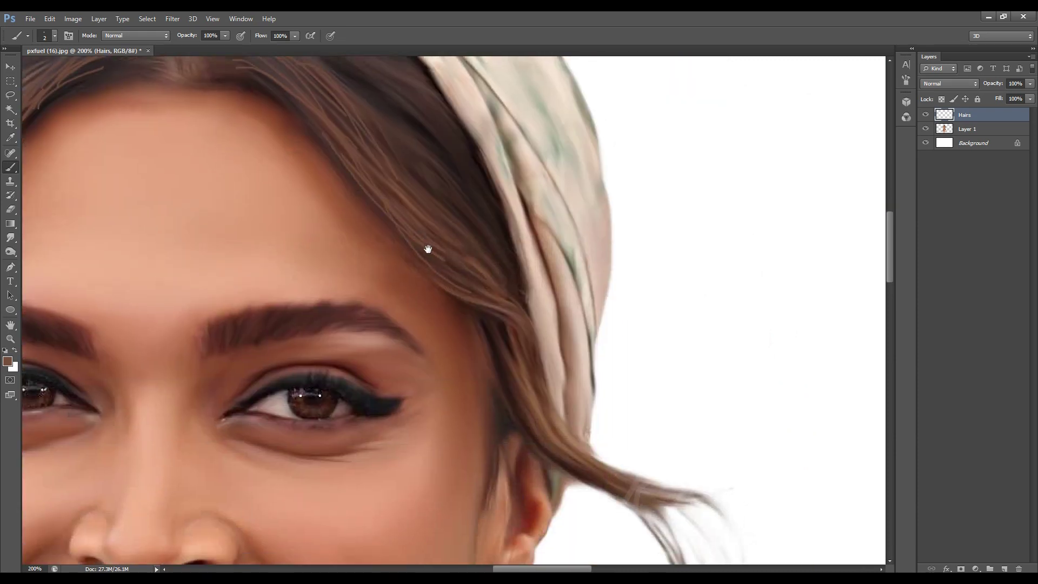
pyautogui.moveTo(549, 389); pyautogui.dragTo(578, 437)
pyautogui.moveTo(548, 378)
pyautogui.mouseDown()
pyautogui.moveTo(641, 472)
pyautogui.moveTo(515, 244)
pyautogui.moveTo(573, 279)
pyautogui.moveTo(616, 384)
pyautogui.mouseUp()
pyautogui.moveTo(565, 327); pyautogui.dragTo(621, 386)
pyautogui.moveTo(543, 292)
pyautogui.mouseDown()
pyautogui.moveTo(624, 413)
pyautogui.moveTo(605, 403)
pyautogui.mouseUp()
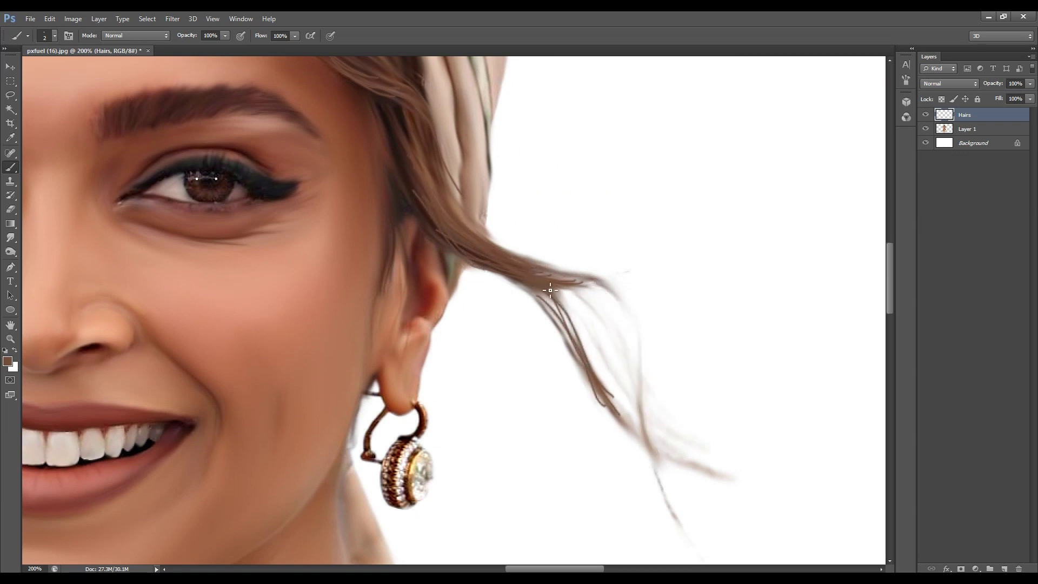
pyautogui.moveTo(549, 291); pyautogui.dragTo(675, 465)
pyautogui.moveTo(589, 281)
pyautogui.mouseDown()
pyautogui.moveTo(649, 403)
pyautogui.moveTo(668, 475)
pyautogui.mouseUp()
pyautogui.moveTo(385, 118)
pyautogui.mouseDown()
pyautogui.moveTo(501, 143)
pyautogui.moveTo(528, 181)
pyautogui.mouseUp()
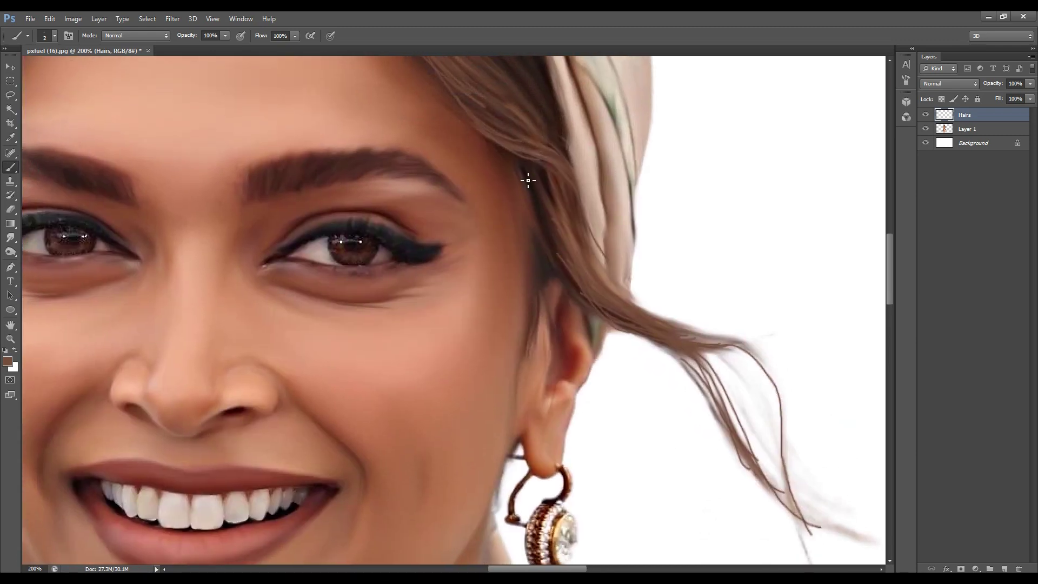
# Pick a new strand colour and paint dark strands along the ear's left edge.
pyautogui.moveTo(536, 263); pyautogui.dragTo(538, 285)
pyautogui.hotkey('ctrl', 'z')
pyautogui.click(7, 361)
pyautogui.click(764, 400)
pyautogui.moveTo(532, 324); pyautogui.dragTo(529, 385)
pyautogui.hotkey('ctrl', 'z')
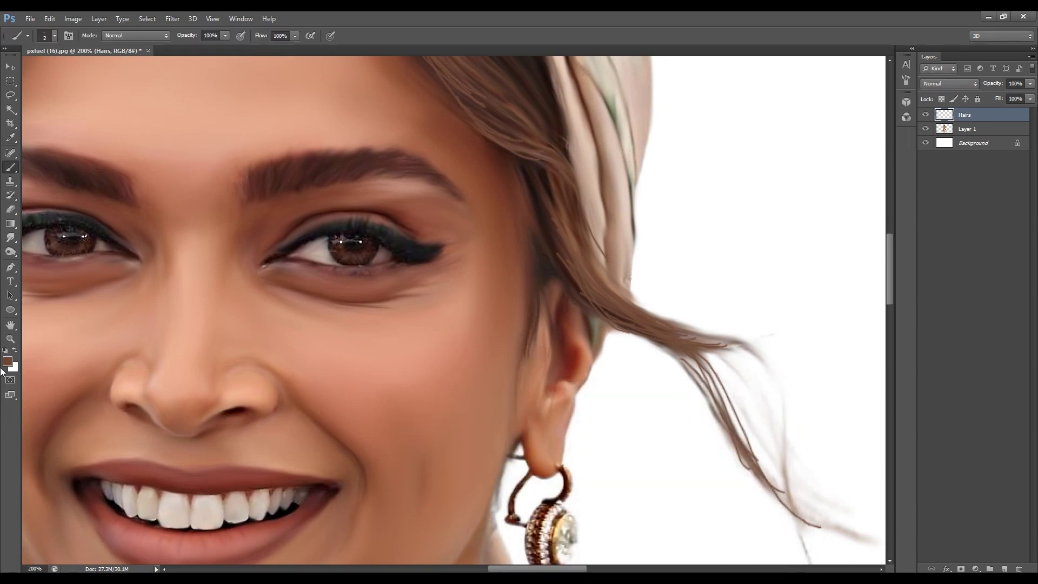
pyautogui.click(7, 361)
pyautogui.click(762, 401)
pyautogui.moveTo(540, 294); pyautogui.dragTo(533, 365)
pyautogui.moveTo(528, 316); pyautogui.dragTo(525, 390)
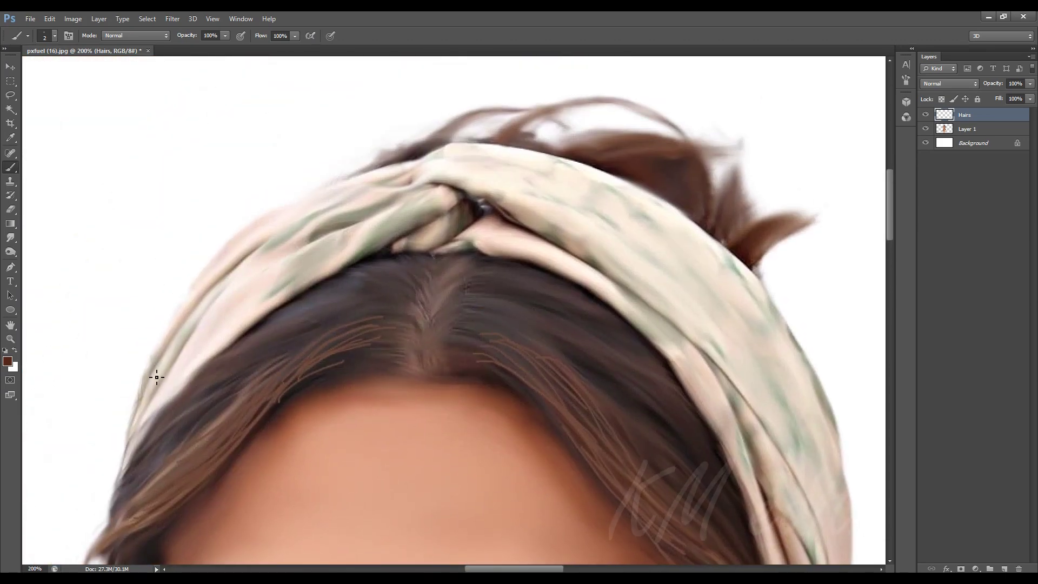
# Paint fine dark strands on the left loose strand.
pyautogui.hotkey('ctrl', '+')
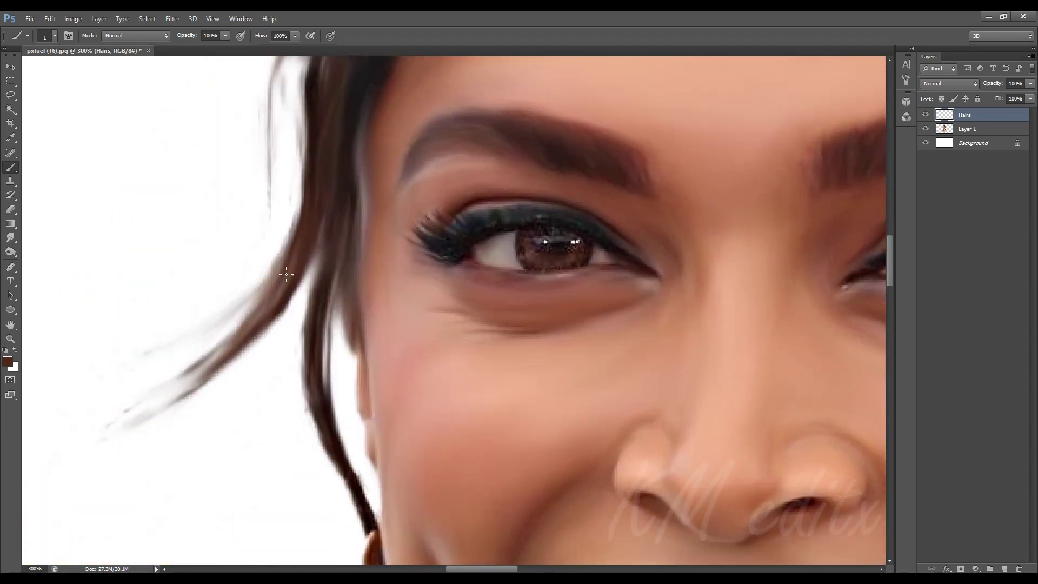
pyautogui.moveTo(284, 269); pyautogui.dragTo(237, 327)
pyautogui.moveTo(277, 285); pyautogui.dragTo(219, 339)
pyautogui.moveTo(258, 300); pyautogui.dragTo(177, 379)
pyautogui.moveTo(227, 332); pyautogui.dragTo(168, 395)
pyautogui.moveTo(259, 324); pyautogui.dragTo(195, 357)
pyautogui.scroll(2, 274, 359)
pyautogui.scroll(-5, 274, 358)
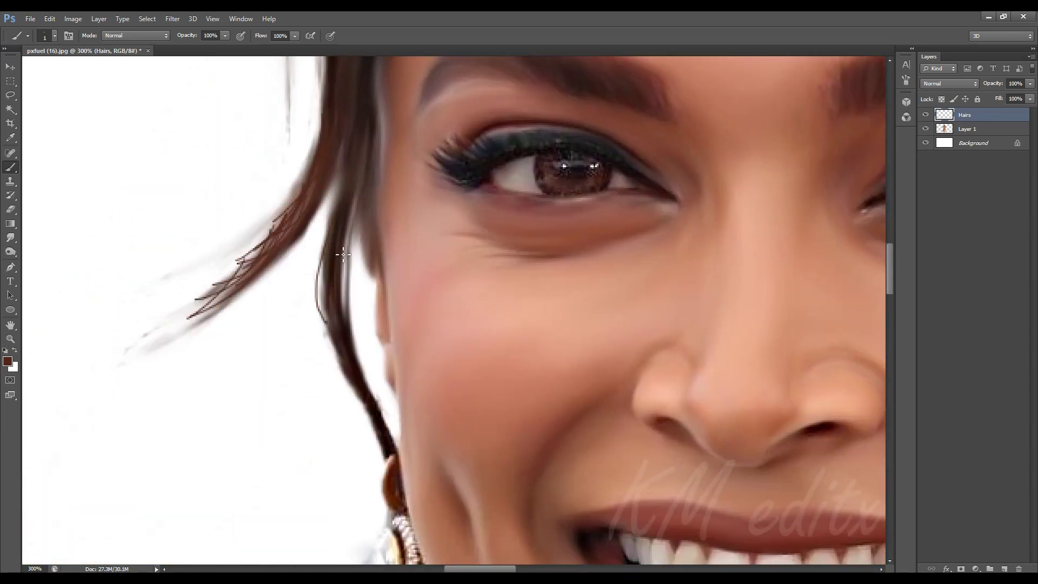
# Paint strands down the hanging strand toward the earring.
pyautogui.moveTo(353, 213)
pyautogui.mouseDown()
pyautogui.moveTo(346, 303)
pyautogui.moveTo(386, 453)
pyautogui.mouseUp()
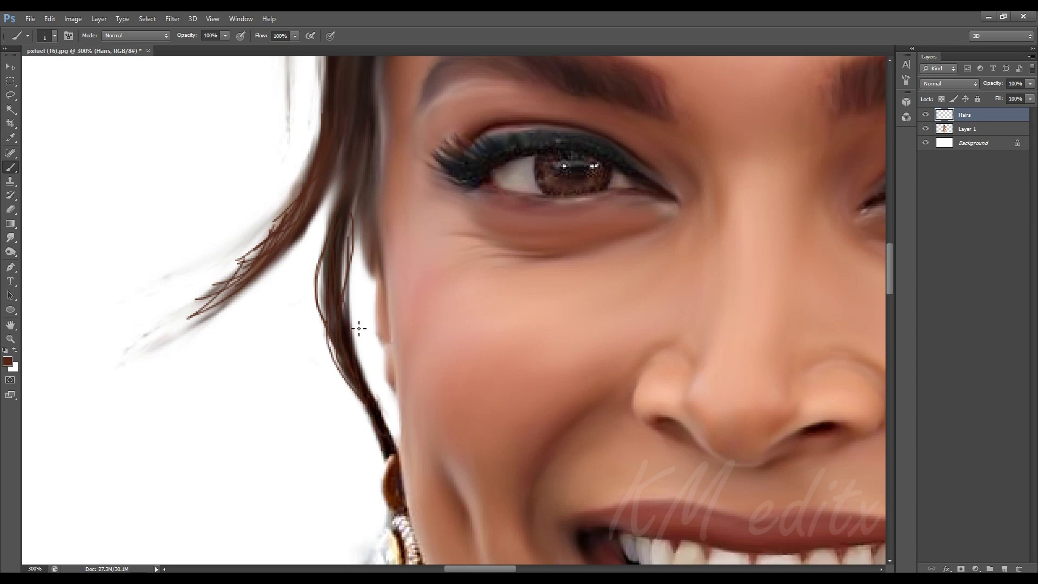
pyautogui.scroll(-3, 371, 419)
pyautogui.hotkey('ctrl', '-')
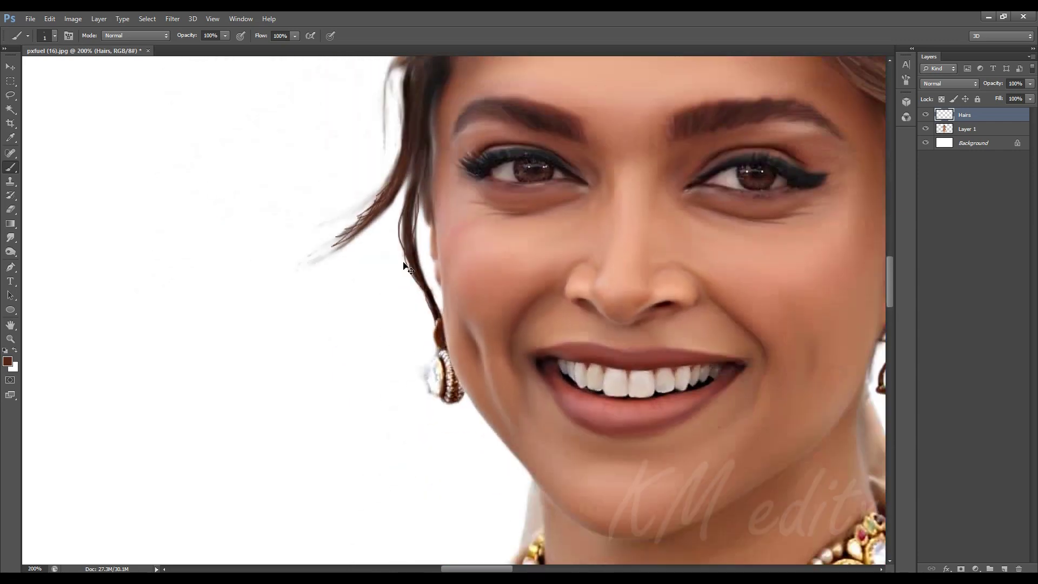
pyautogui.moveTo(410, 268)
pyautogui.mouseDown()
pyautogui.moveTo(429, 494)
pyautogui.moveTo(425, 297)
pyautogui.mouseUp()
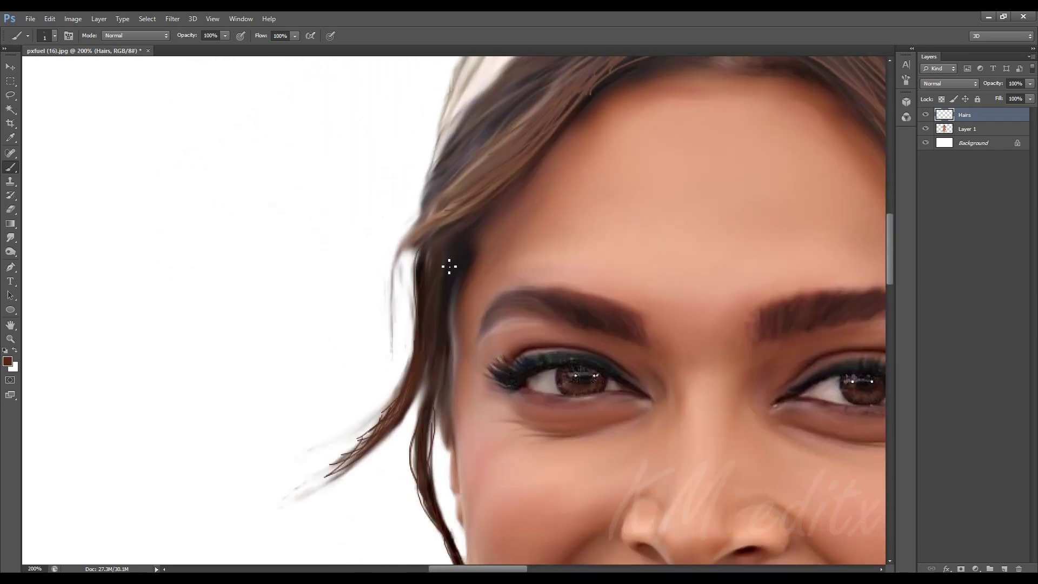
pyautogui.moveTo(424, 414); pyautogui.dragTo(432, 449)
pyautogui.scroll(5, 432, 397)
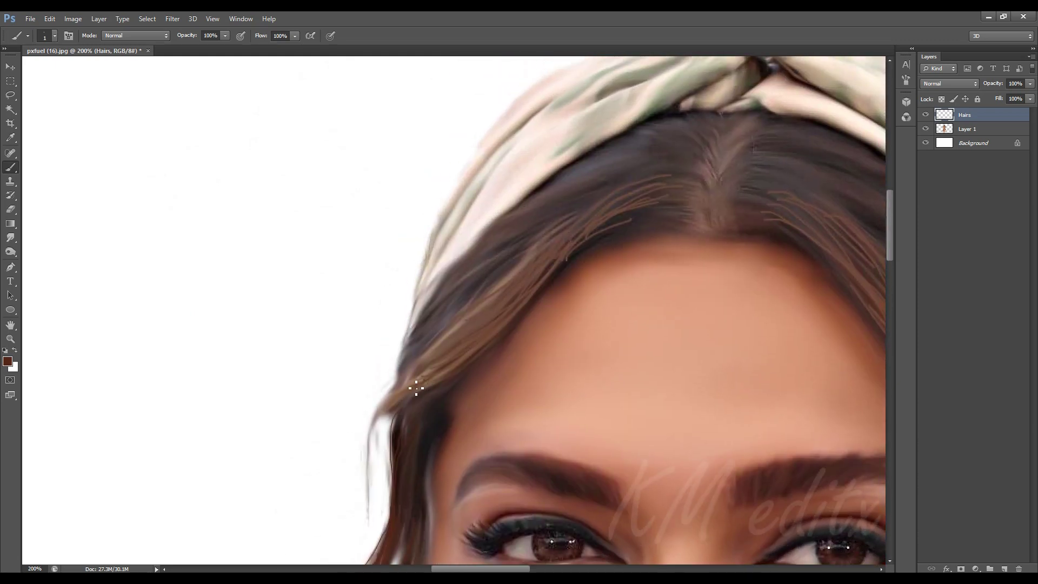
pyautogui.moveTo(420, 381); pyautogui.dragTo(370, 495)
pyautogui.moveTo(373, 459)
pyautogui.mouseDown()
pyautogui.moveTo(420, 390)
pyautogui.moveTo(361, 498)
pyautogui.mouseUp()
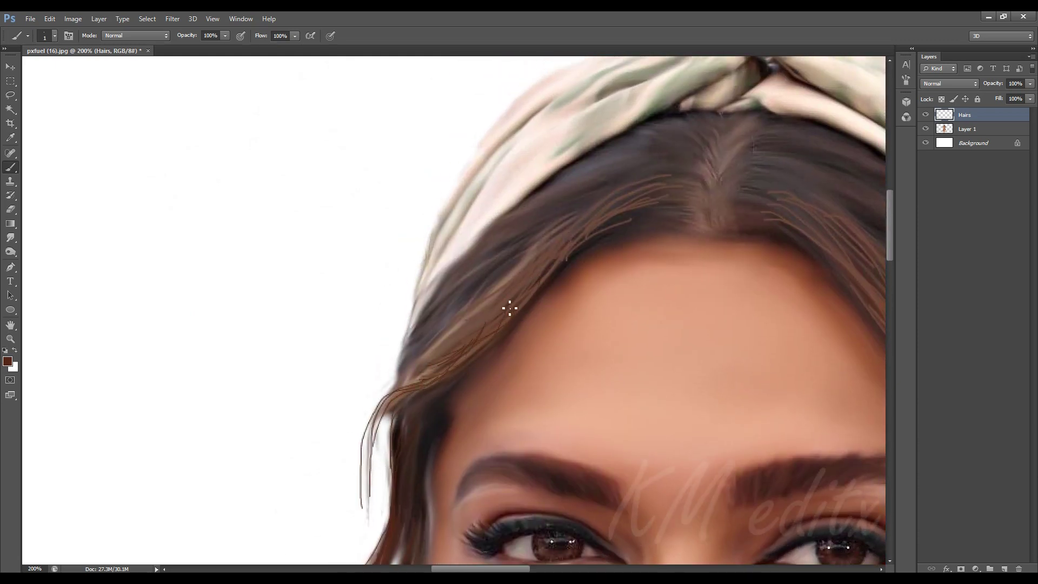
# Paint curving strands along the left hairline, then make black the painting colour.
pyautogui.moveTo(454, 340); pyautogui.dragTo(568, 246)
pyautogui.scroll(3, 622, 298)
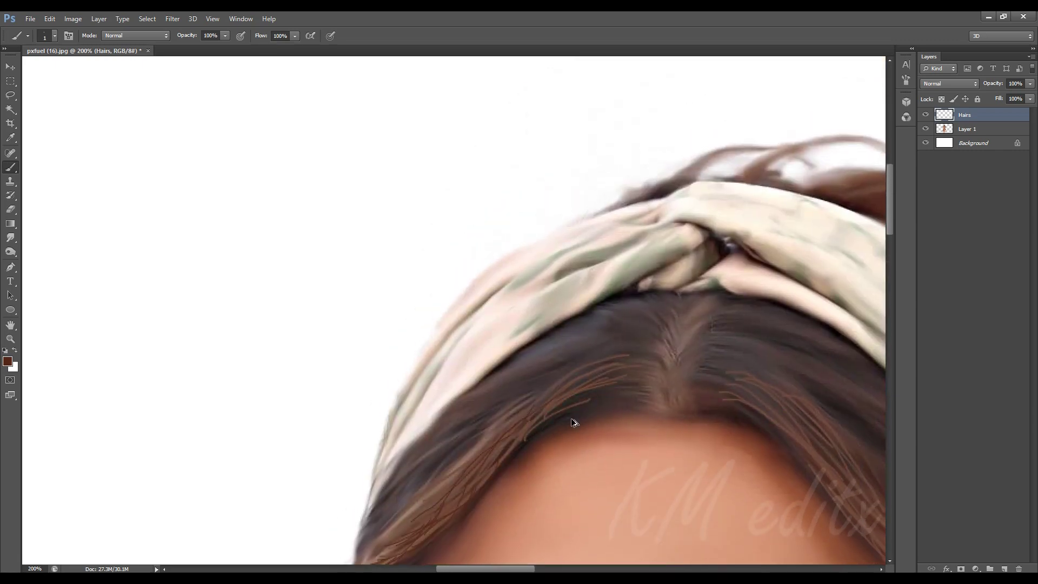
pyautogui.scroll(-3, 574, 422)
pyautogui.scroll(2, 583, 245)
pyautogui.scroll(1, 514, 285)
pyautogui.scroll(3, 542, 215)
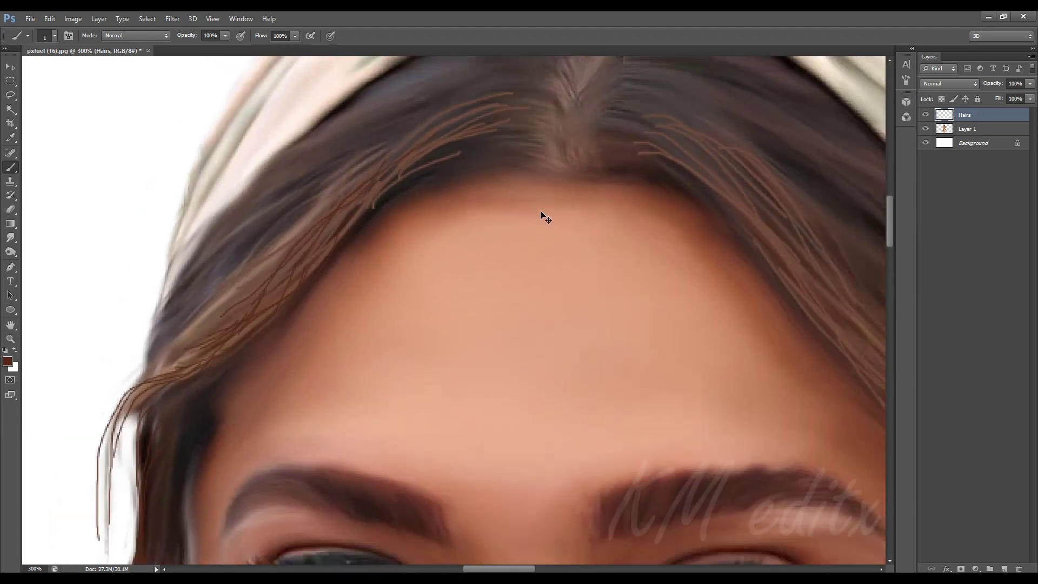
pyautogui.scroll(-1, 541, 214)
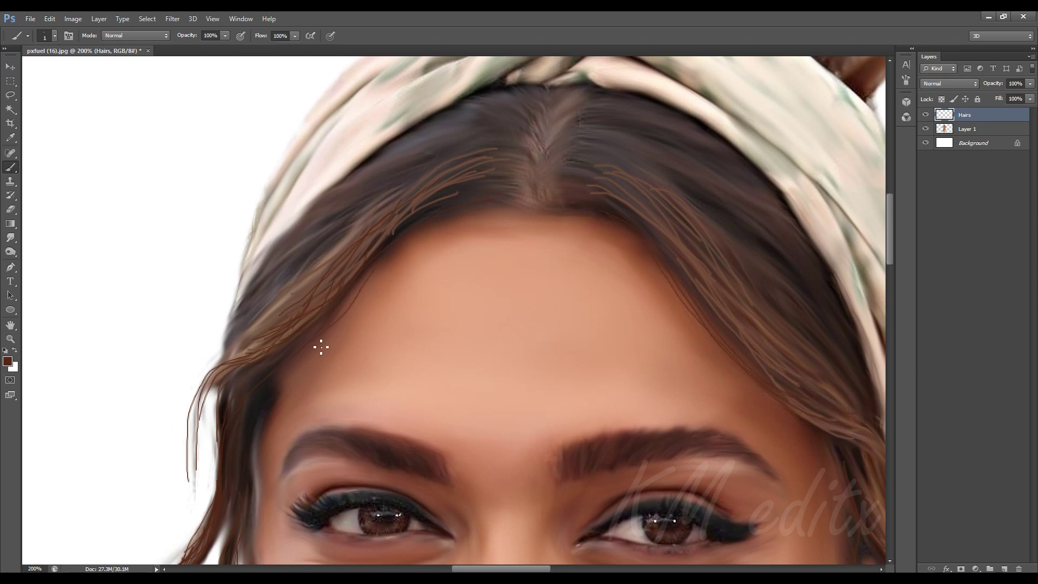
pyautogui.moveTo(381, 267); pyautogui.dragTo(308, 351)
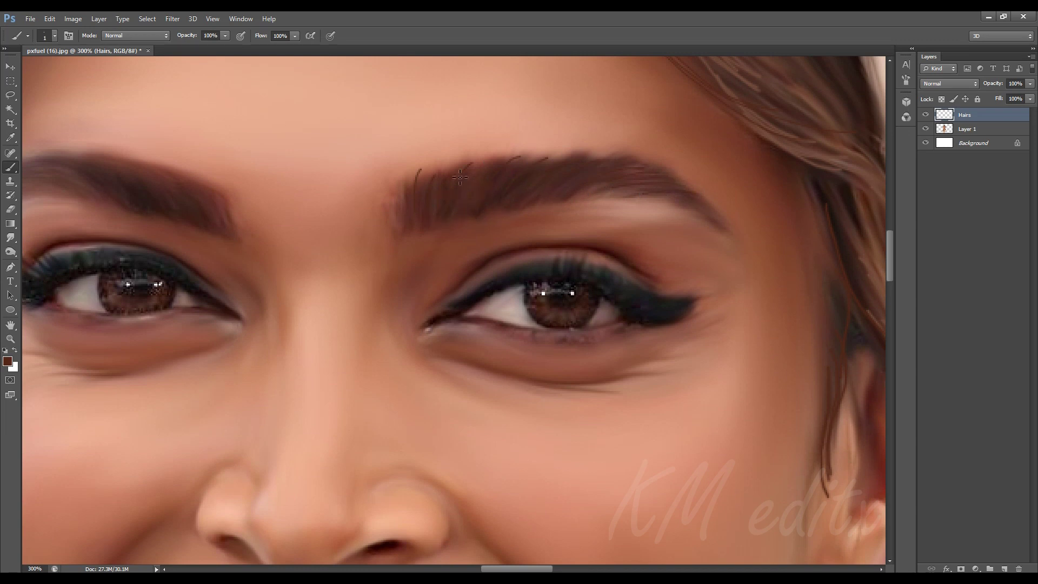
pyautogui.moveTo(451, 203); pyautogui.dragTo(797, 196)
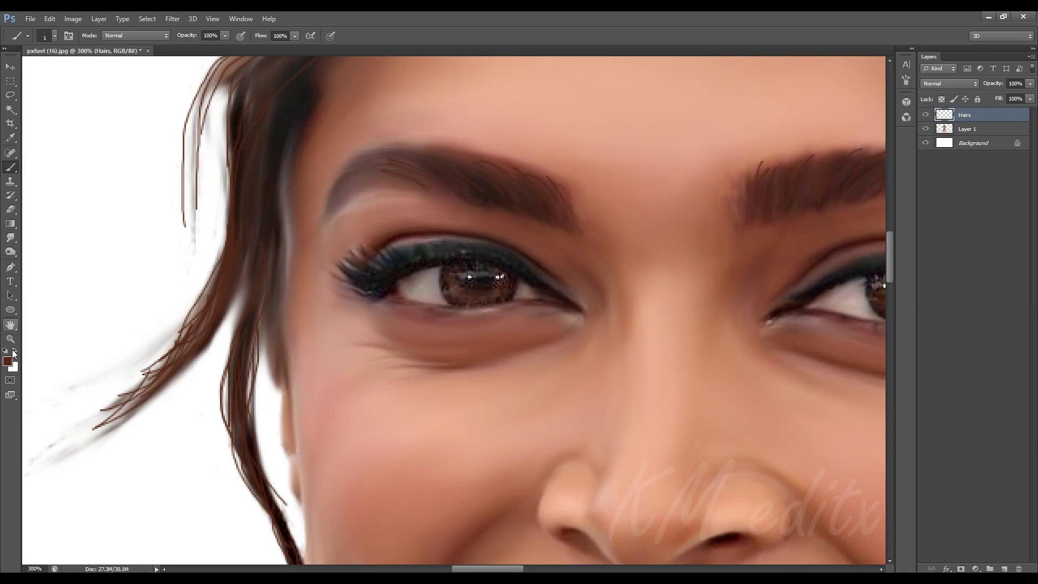
pyautogui.click(7, 361)
pyautogui.click(747, 401)
# Add Layer 2 and paint thin black lashes along both upper lids, out to the wing.
pyautogui.click(1004, 568)
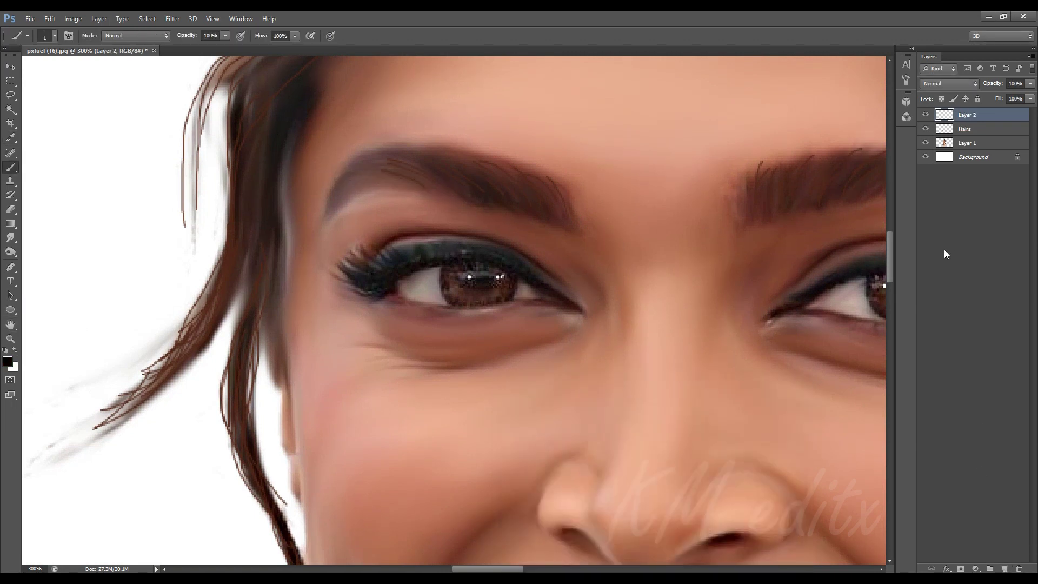
pyautogui.hotkey('ctrl', '+')
pyautogui.moveTo(366, 247)
pyautogui.mouseDown()
pyautogui.moveTo(351, 270)
pyautogui.moveTo(363, 223)
pyautogui.mouseUp()
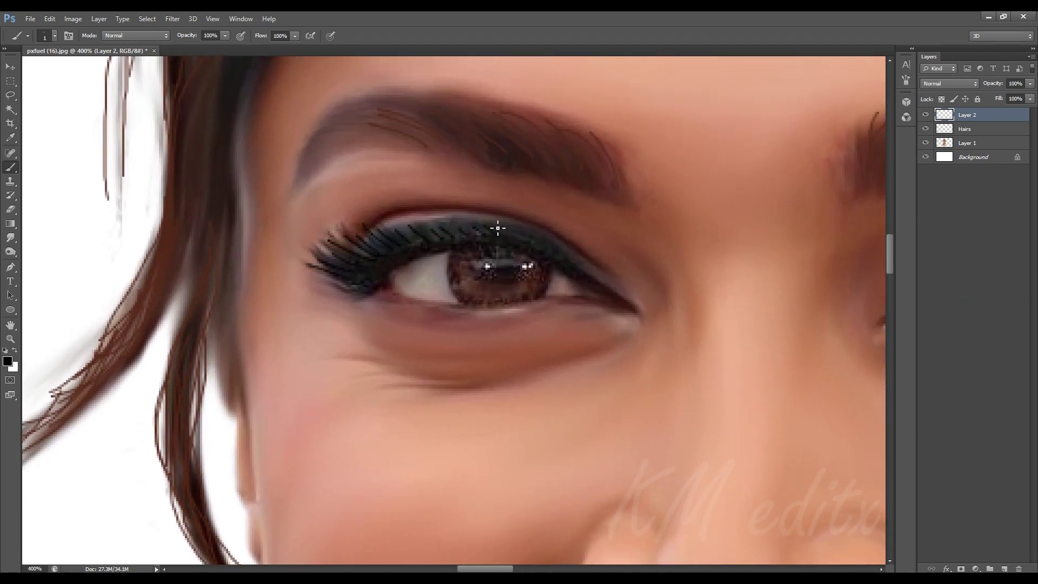
pyautogui.scroll(-1, 549, 242)
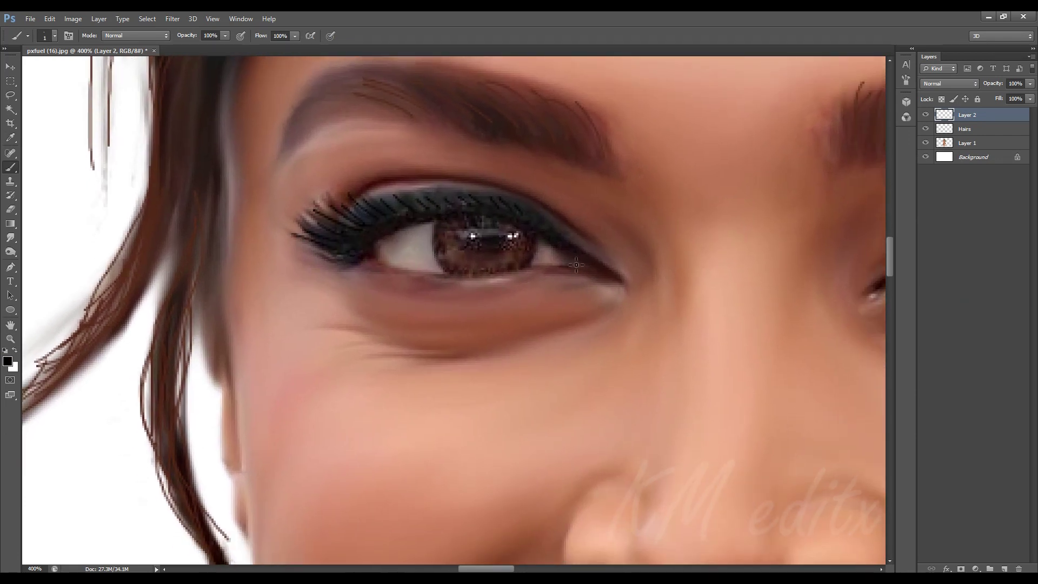
pyautogui.hscroll(5, 576, 264)
pyautogui.moveTo(538, 253); pyautogui.dragTo(547, 228)
pyautogui.moveTo(587, 264); pyautogui.dragTo(603, 244)
pyautogui.moveTo(629, 281); pyautogui.dragTo(667, 267)
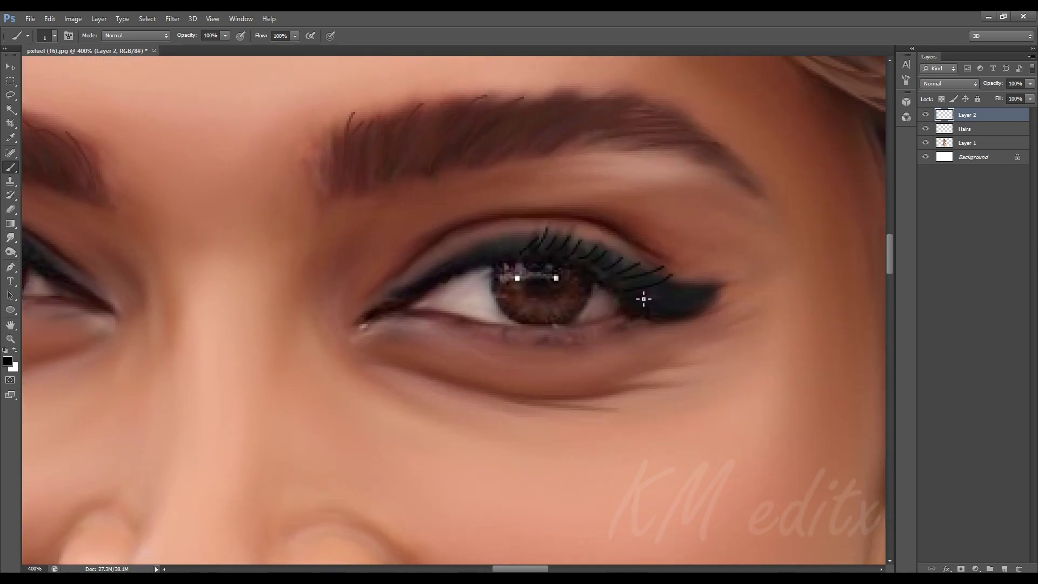
pyautogui.moveTo(643, 300); pyautogui.dragTo(675, 286)
pyautogui.moveTo(657, 303); pyautogui.dragTo(692, 292)
# Merge Layer 2, Hairs and Layer 1 into one layer named D.
pyautogui.hotkey('ctrl', '0')
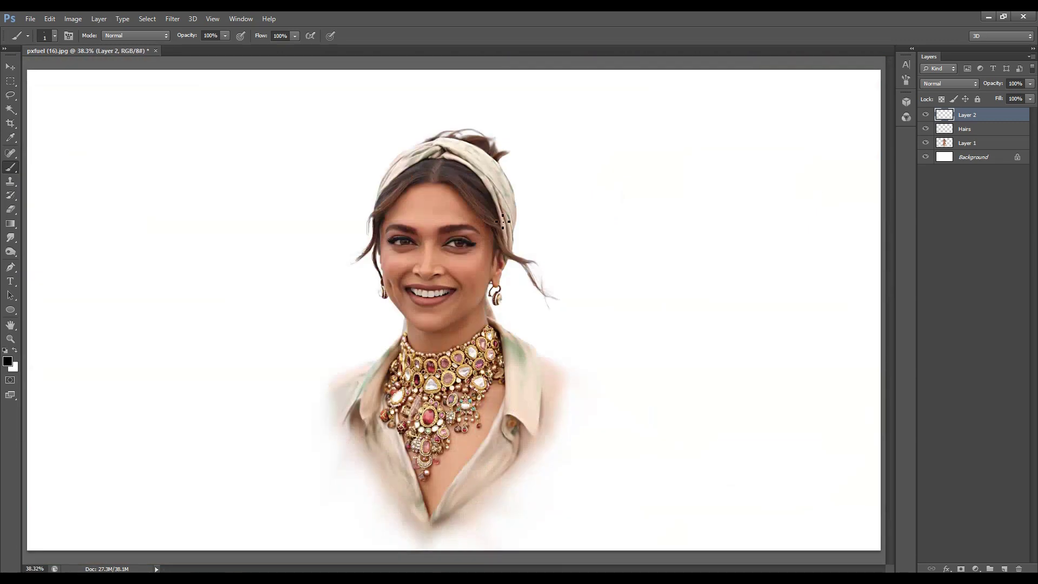
pyautogui.press('v')
pyautogui.keyDown('shift'); pyautogui.click(964, 128); pyautogui.keyUp('shift')
pyautogui.rightClick(967, 128)
pyautogui.click(928, 371)
pyautogui.doubleClick(965, 114)
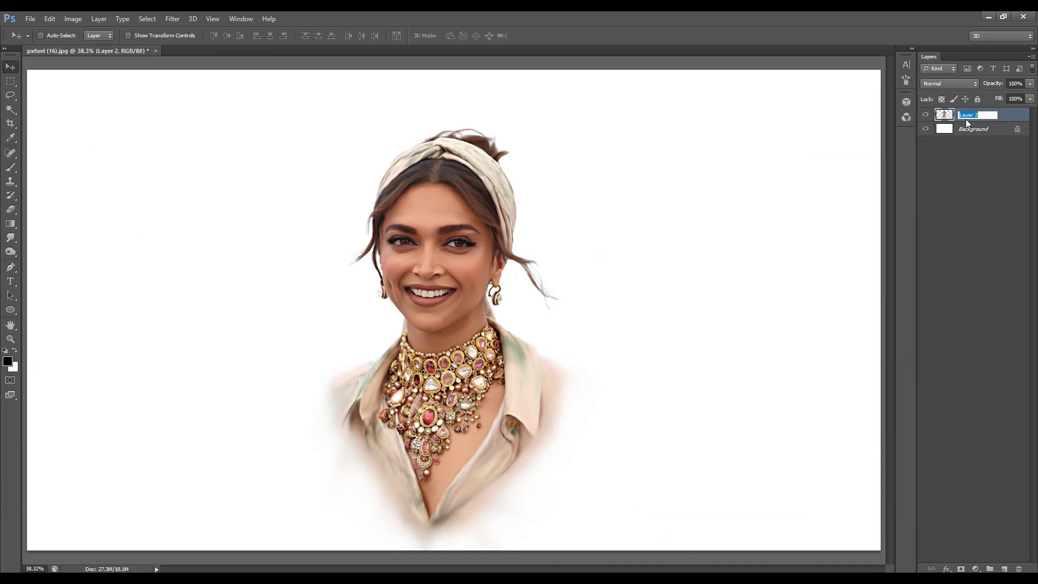
pyautogui.write('D')
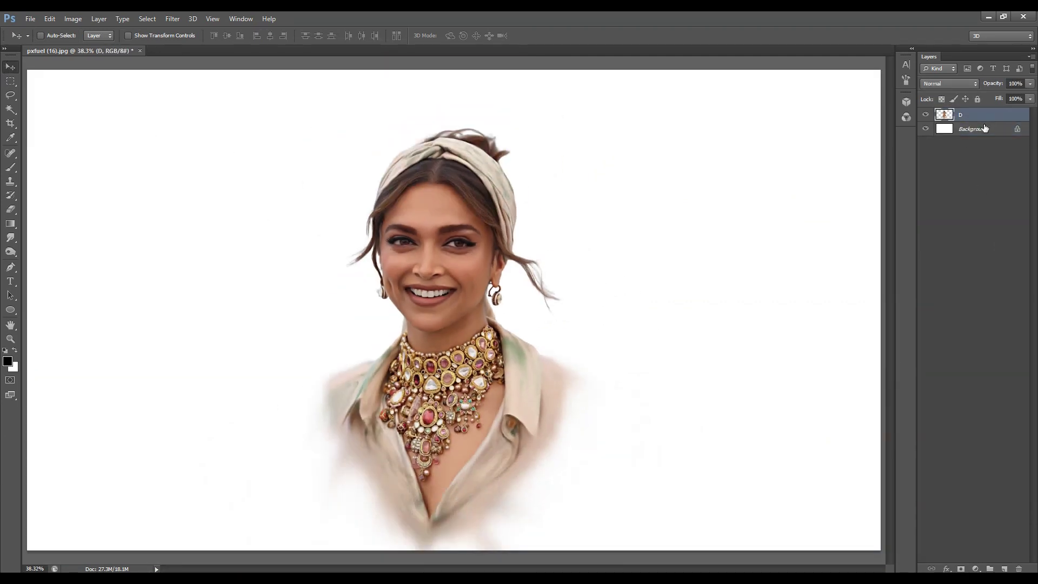
# Fill the Background layer with a dark olive green.
pyautogui.click(13, 366)
pyautogui.click(516, 351)
pyautogui.click(550, 496)
pyautogui.click(762, 403)
pyautogui.press('v')
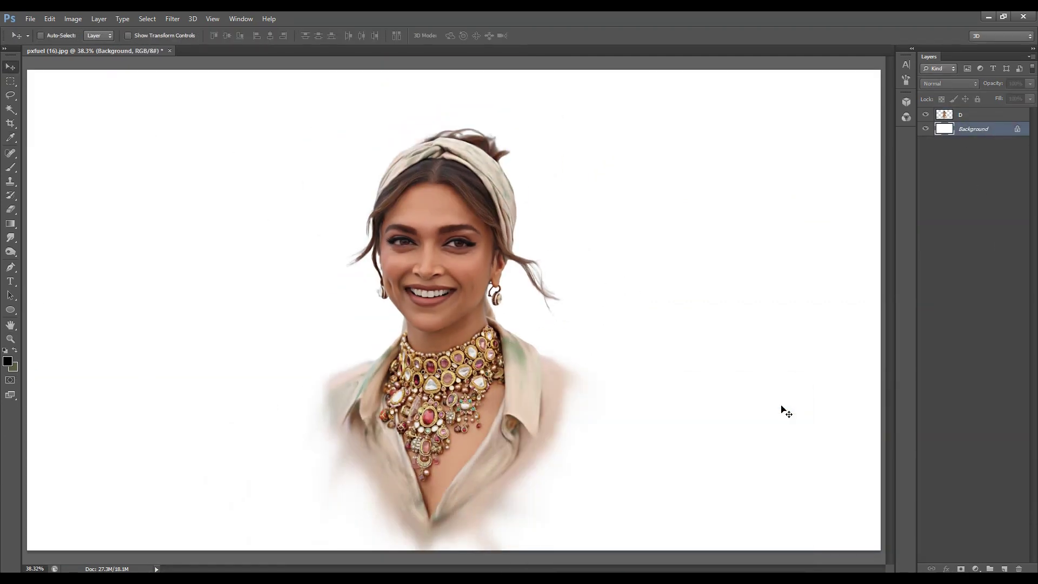
pyautogui.hotkey('ctrl', 'BackSpace')
pyautogui.scroll(1, 594, 140)
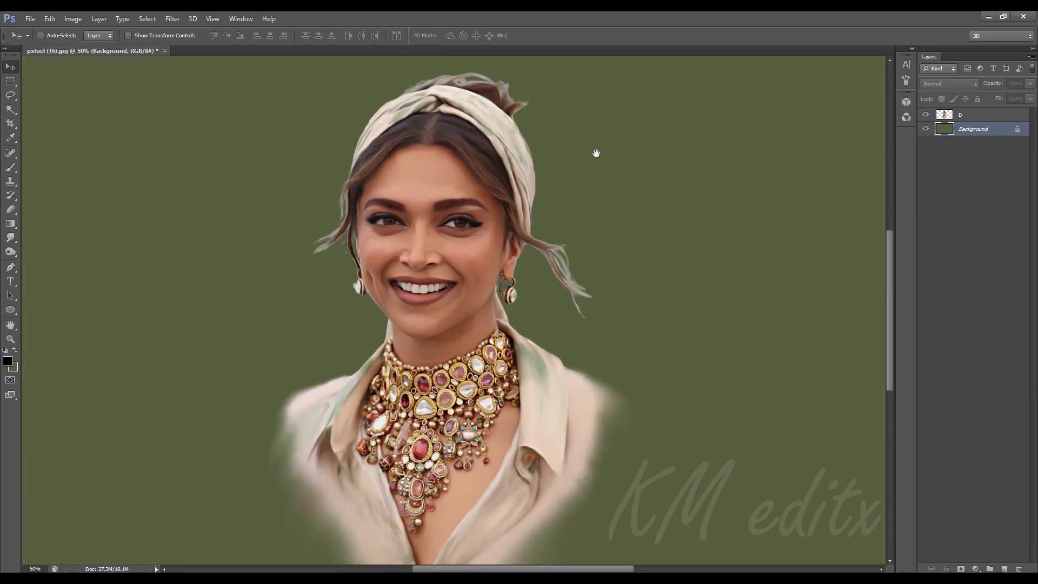
pyautogui.scroll(2, 595, 153)
pyautogui.scroll(1, 540, 234)
# With the Smudge tool on layer D, pull the loose hair wisps out toward their tips.
pyautogui.click(10, 237)
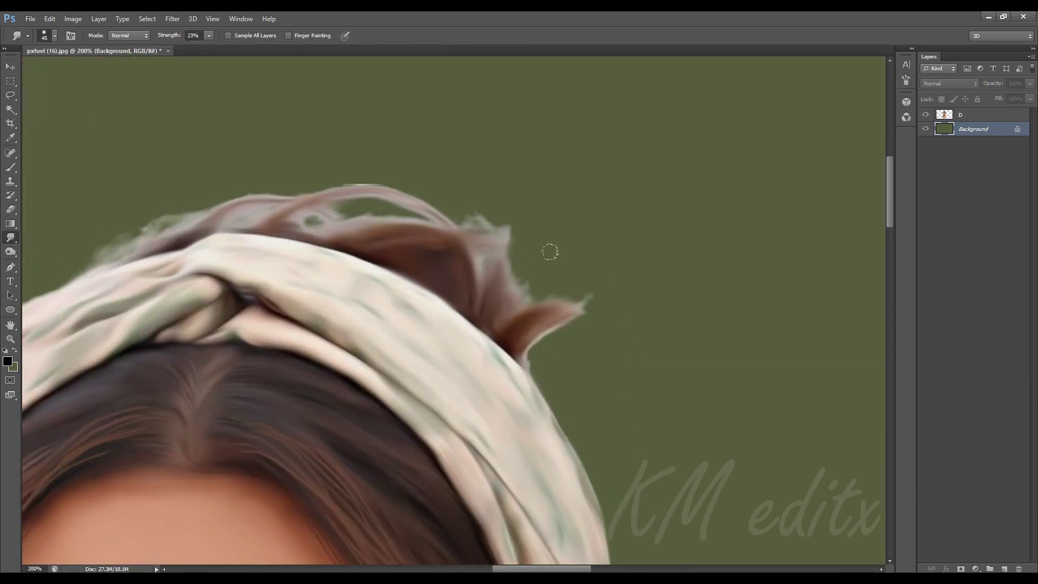
pyautogui.click(967, 114)
pyautogui.moveTo(640, 270); pyautogui.dragTo(764, 289)
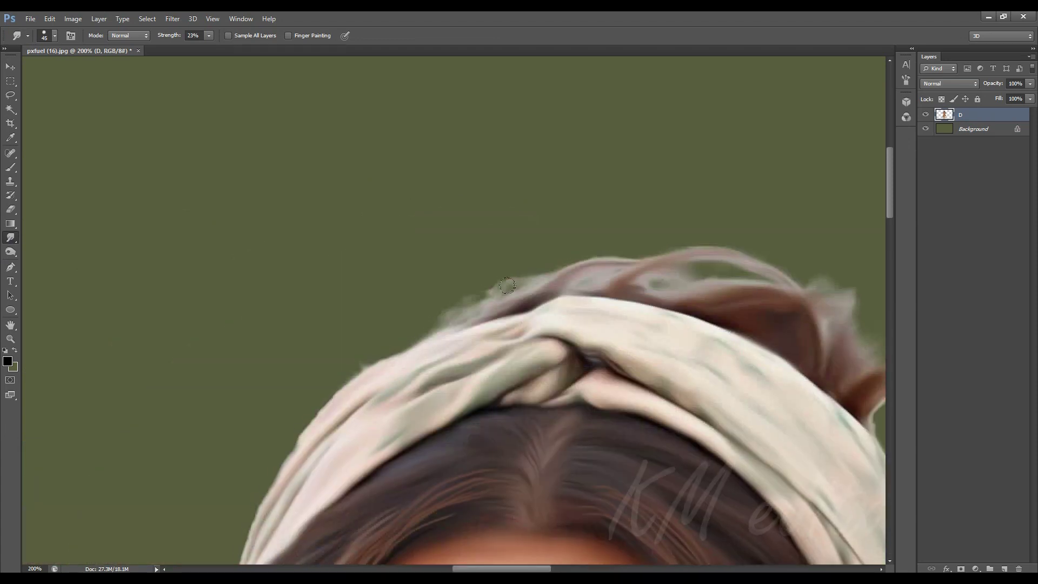
pyautogui.moveTo(177, 287); pyautogui.dragTo(399, 303)
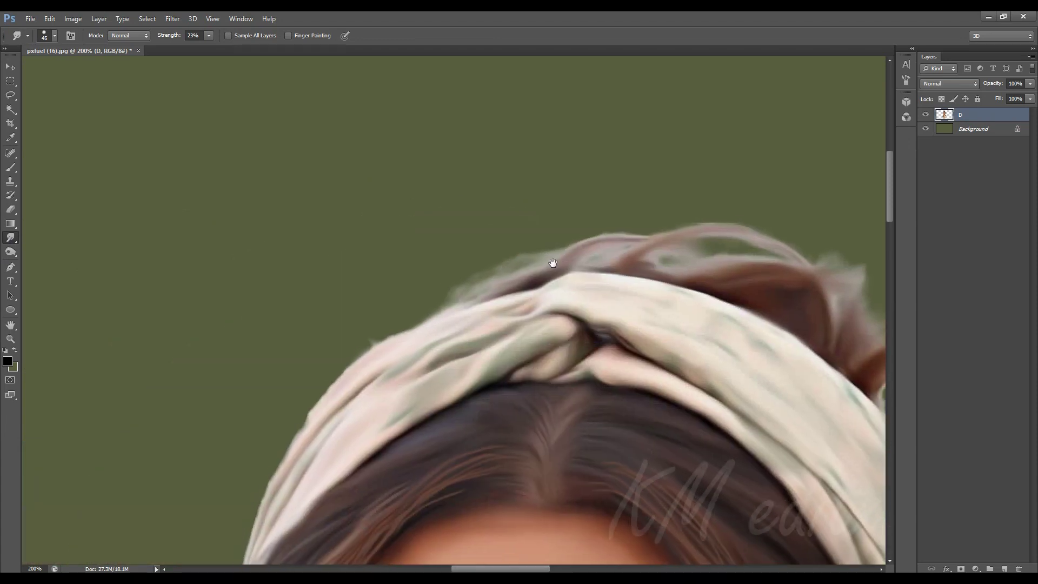
pyautogui.press(']')
pyautogui.press(']')
pyautogui.press(']')
pyautogui.press(']')
pyautogui.scroll(-5, 509, 238)
pyautogui.hscroll(5, 509, 238)
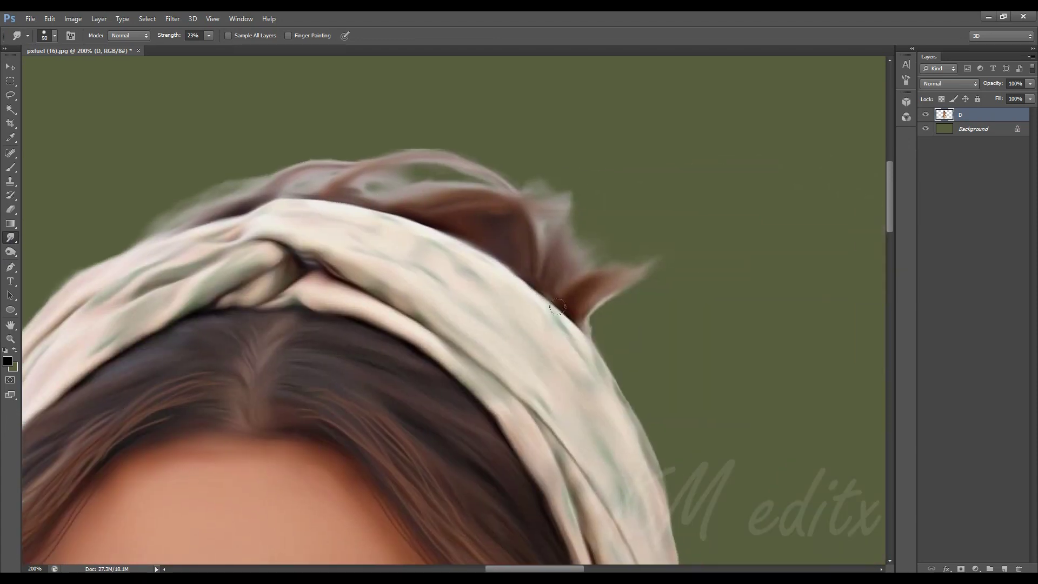
pyautogui.scroll(-2, 555, 301)
pyautogui.scroll(-1, 540, 325)
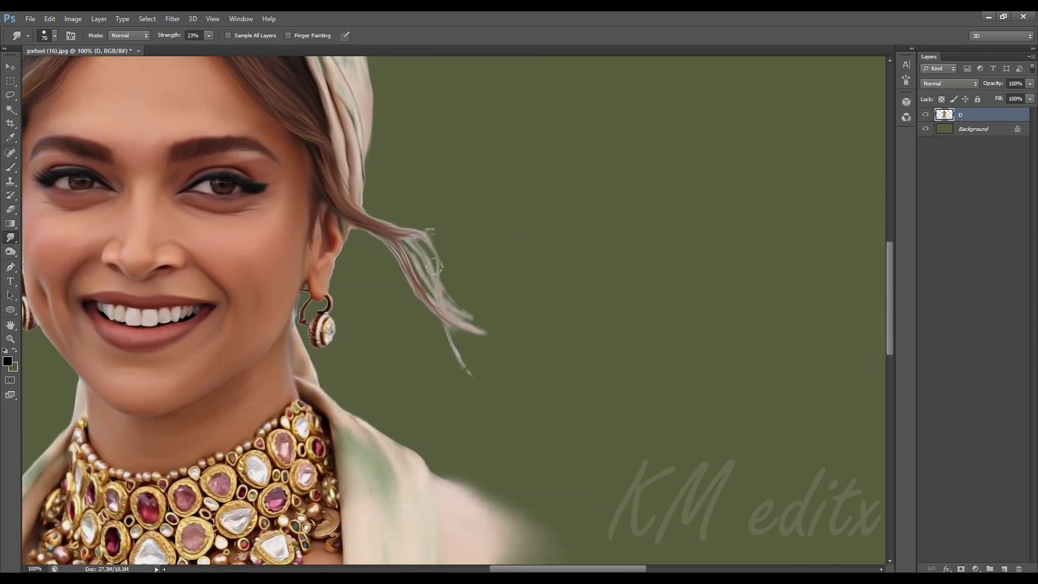
pyautogui.press(']')
pyautogui.press(']')
pyautogui.press(']')
pyautogui.moveTo(432, 264); pyautogui.dragTo(481, 314)
# Smooth the wisps beside the earring and face, then erase a stray bit.
pyautogui.scroll(2, 457, 316)
pyautogui.press('[')
pyautogui.press('[')
pyautogui.press('[')
pyautogui.moveTo(413, 281); pyautogui.dragTo(388, 154)
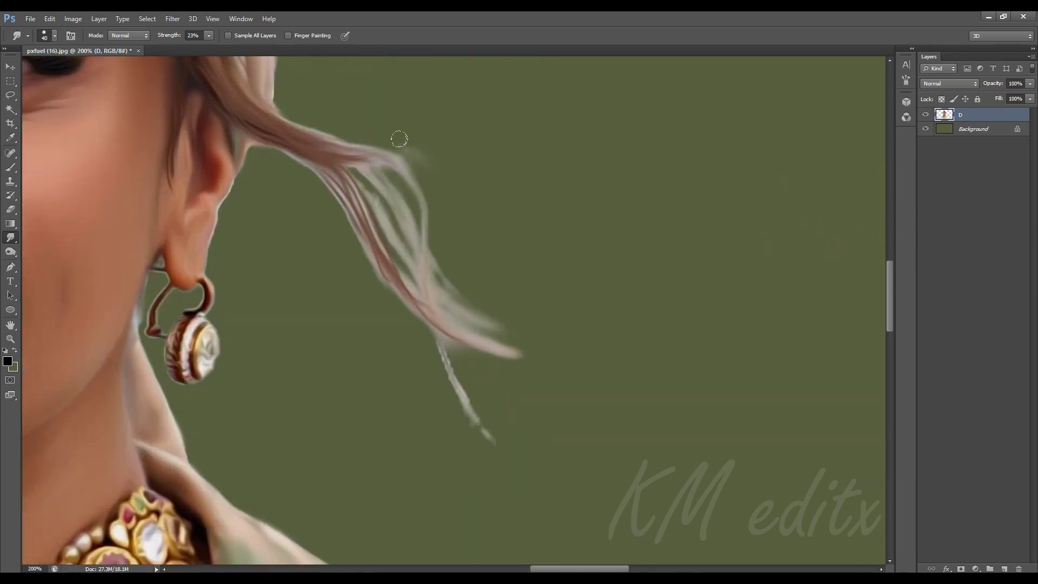
pyautogui.scroll(-3, 399, 139)
pyautogui.press('[')
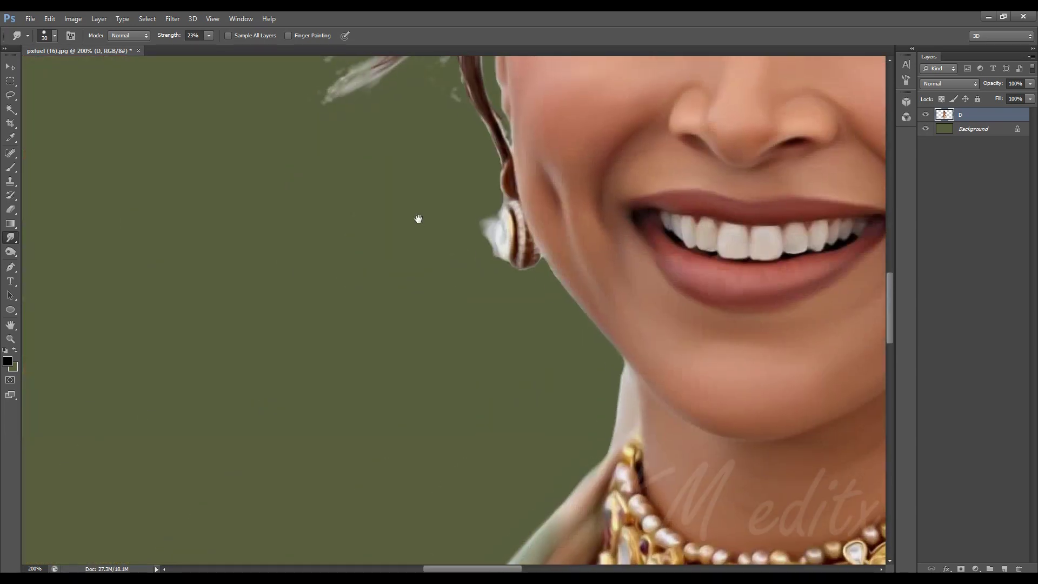
pyautogui.moveTo(430, 333)
pyautogui.mouseDown()
pyautogui.moveTo(381, 300)
pyautogui.moveTo(397, 294)
pyautogui.mouseUp()
pyautogui.press('[')
pyautogui.press('[')
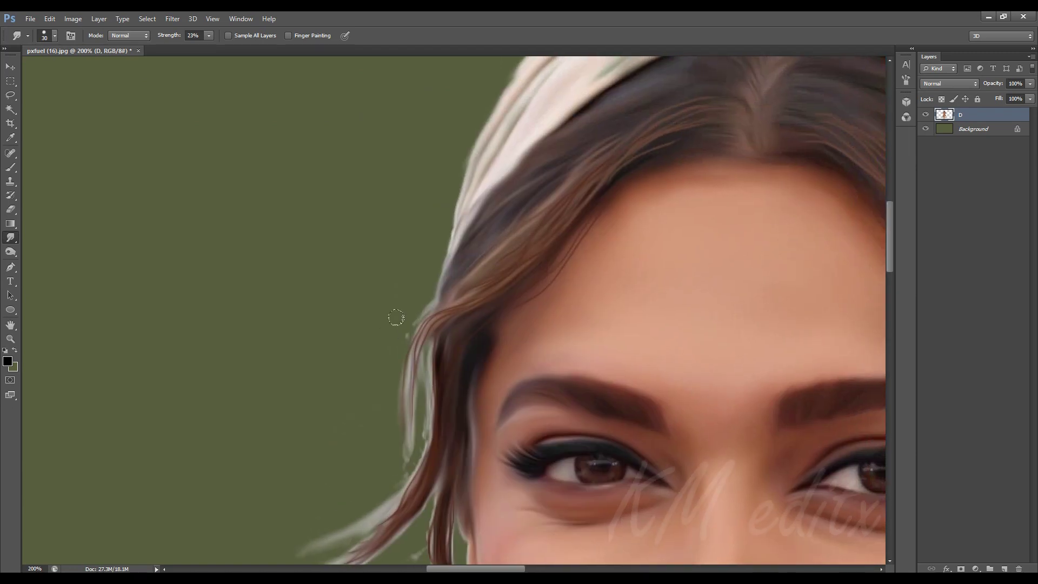
pyautogui.press('e')
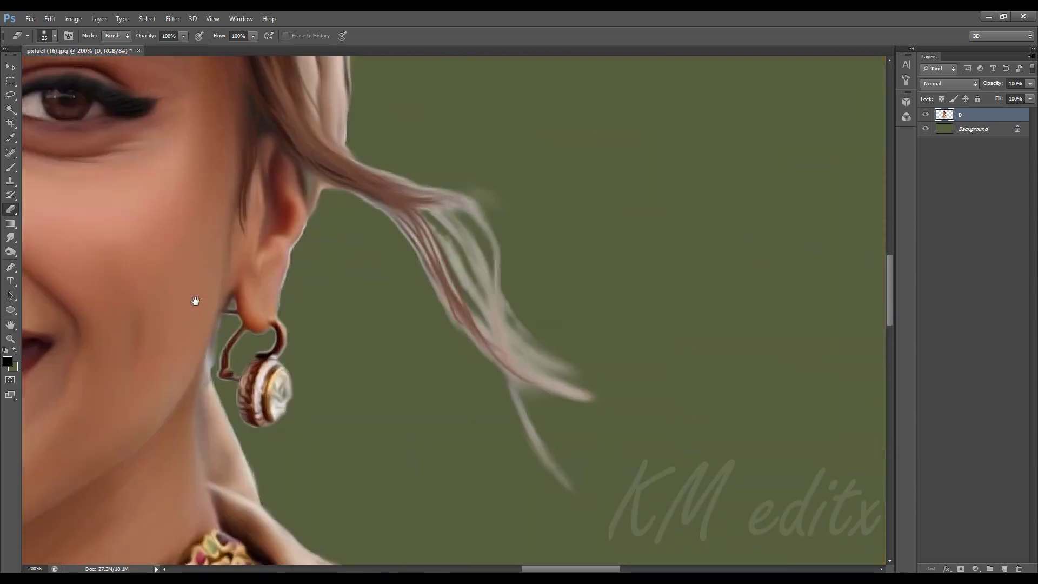
pyautogui.moveTo(196, 301); pyautogui.dragTo(201, 304)
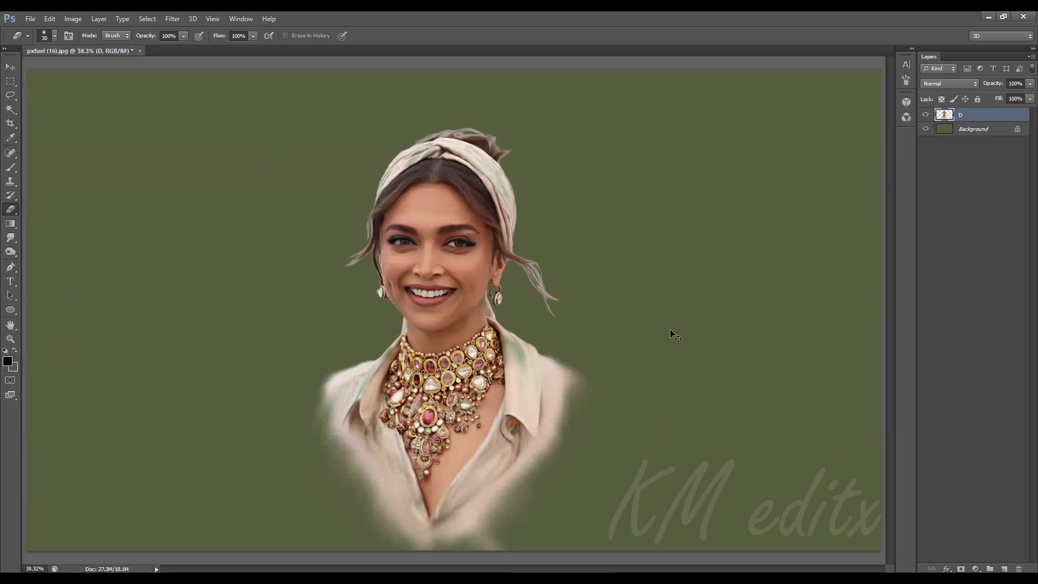
# Add a new Layer 1 directly above the Background layer.
pyautogui.press('v')
pyautogui.click(967, 132)
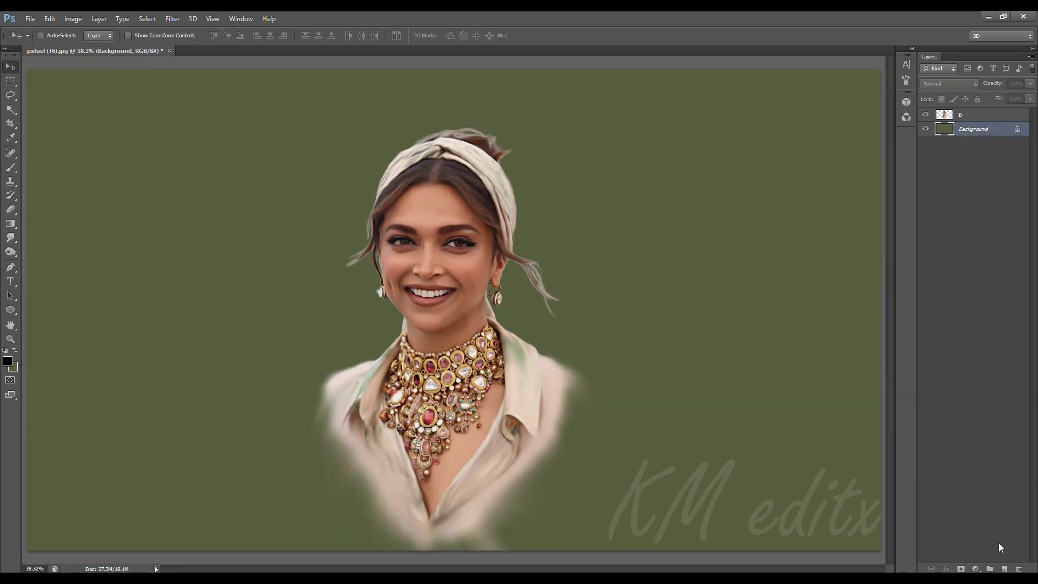
pyautogui.click(1004, 569)
# Choose a large textured brush preset, test-stamping once and undoing the black stamp.
pyautogui.press('b')
pyautogui.rightClick(295, 146)
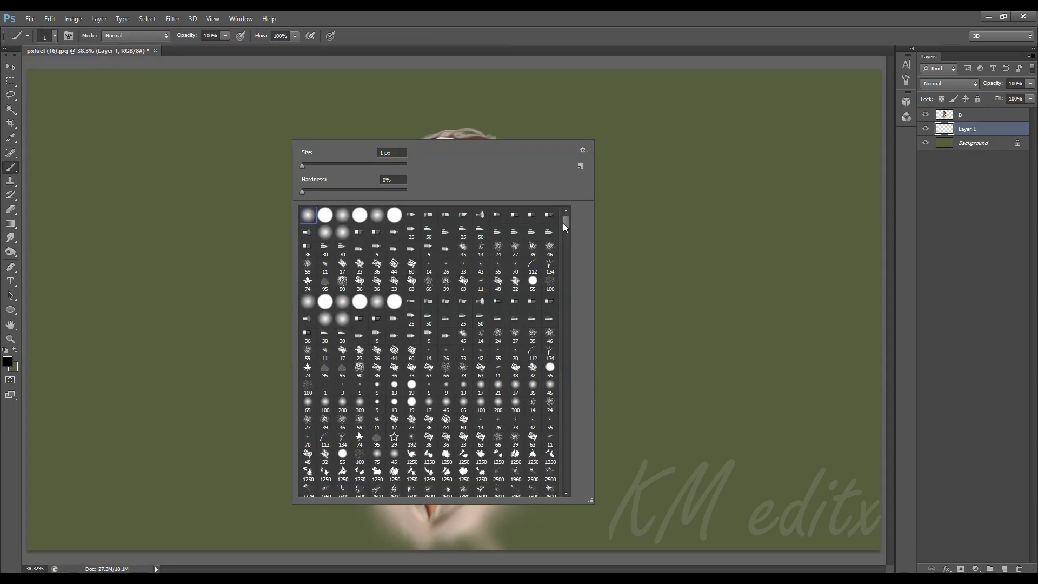
pyautogui.moveTo(564, 226); pyautogui.dragTo(565, 337)
pyautogui.click(427, 241)
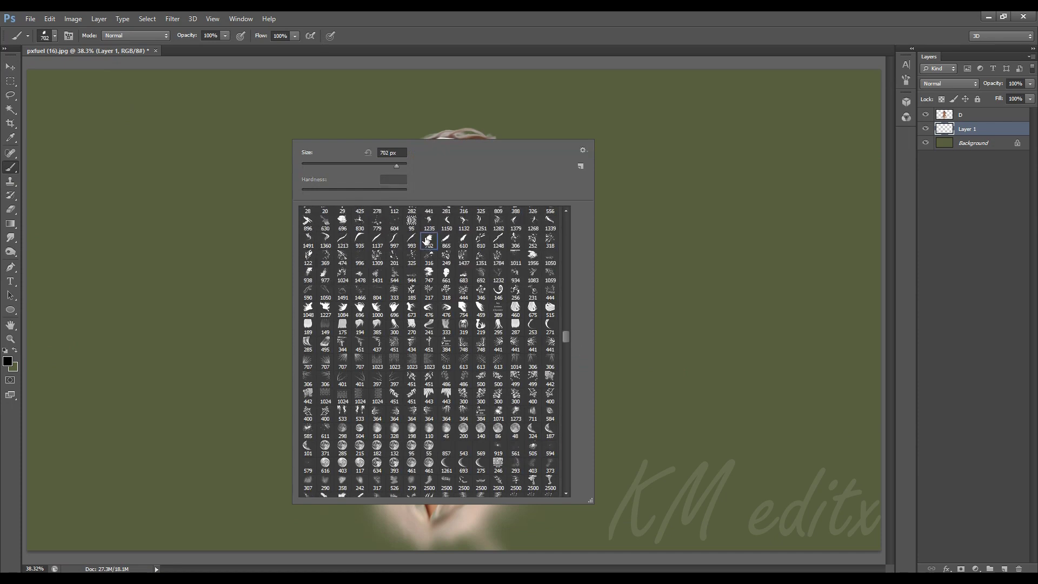
pyautogui.press('Return')
pyautogui.click(238, 281)
pyautogui.hotkey('ctrl', 'z')
# Brush reddish-brown texture at about 28% opacity over the upper-left background.
pyautogui.click(7, 361)
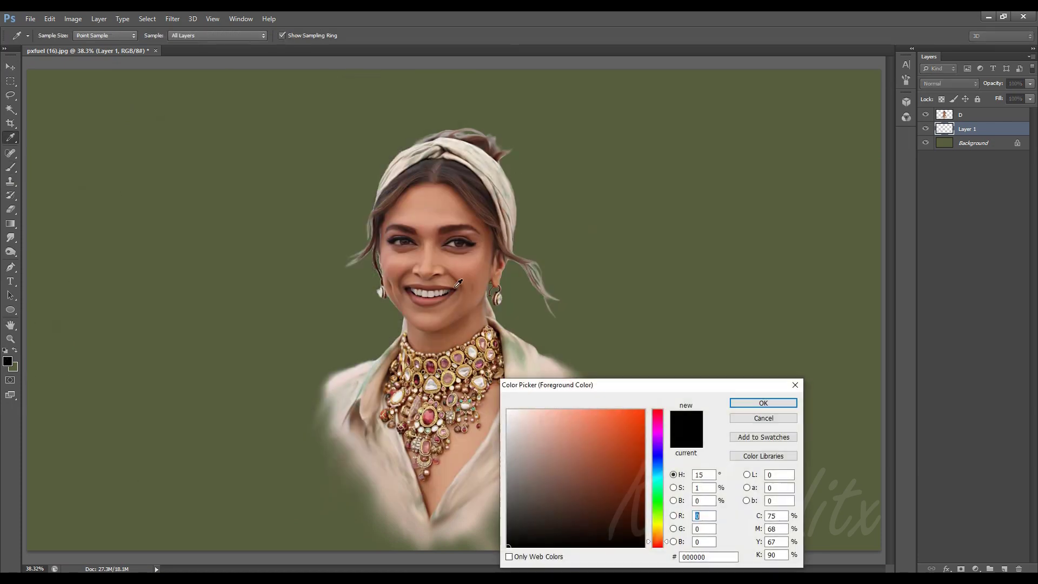
pyautogui.click(601, 484)
pyautogui.click(675, 468)
pyautogui.click(748, 400)
pyautogui.moveTo(227, 37); pyautogui.dragTo(183, 52)
pyautogui.click(183, 237)
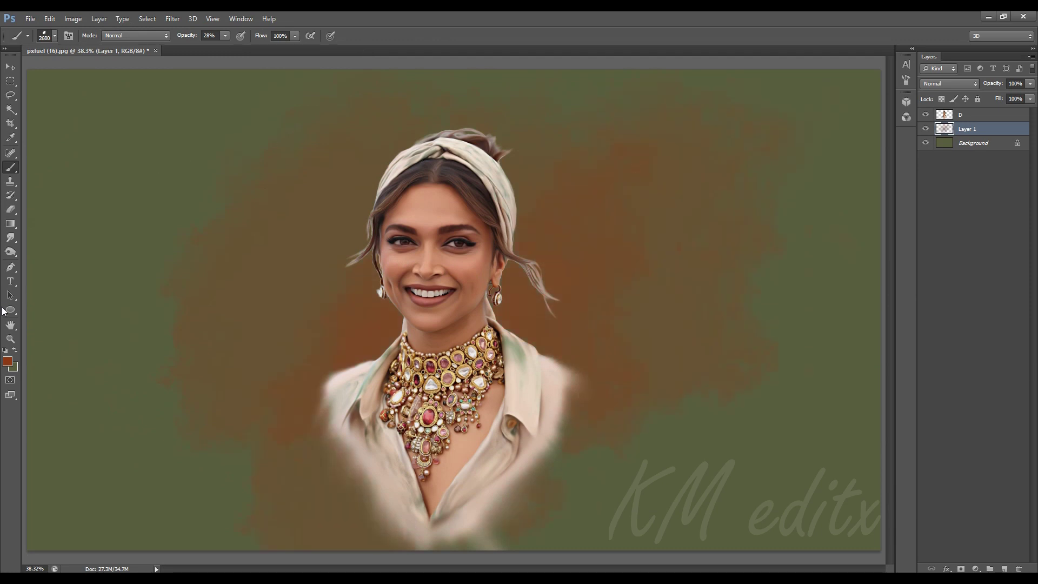
# Add two new layers and paint soft orange-brown strokes to the left of the figure.
pyautogui.click(7, 361)
pyautogui.press('Return')
pyautogui.hotkey('ctrl', 'shift', 'alt', 'n')
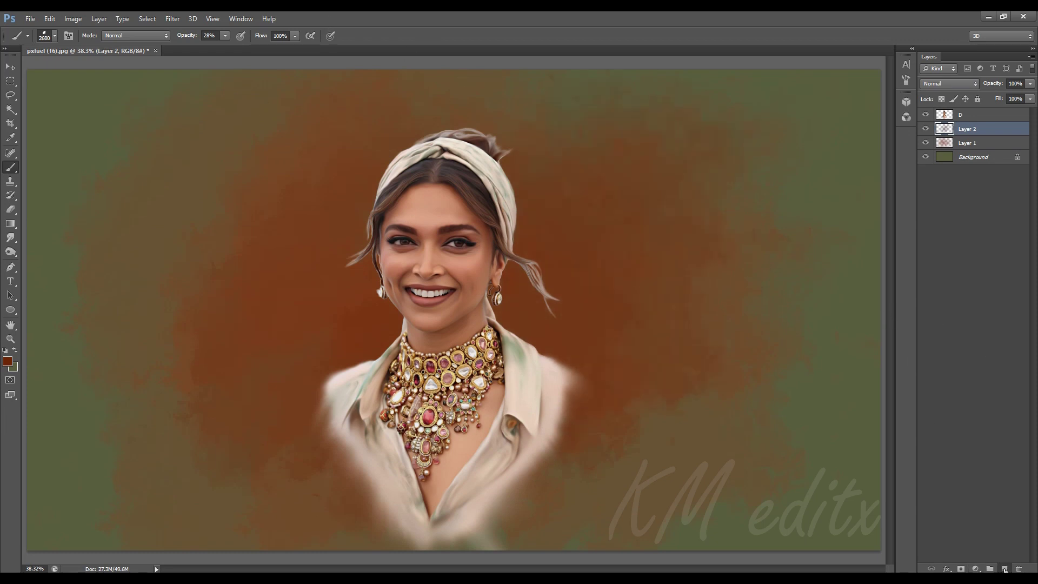
pyautogui.hotkey('ctrl', 'shift', 'alt', 'n')
pyautogui.click(7, 361)
pyautogui.click(762, 403)
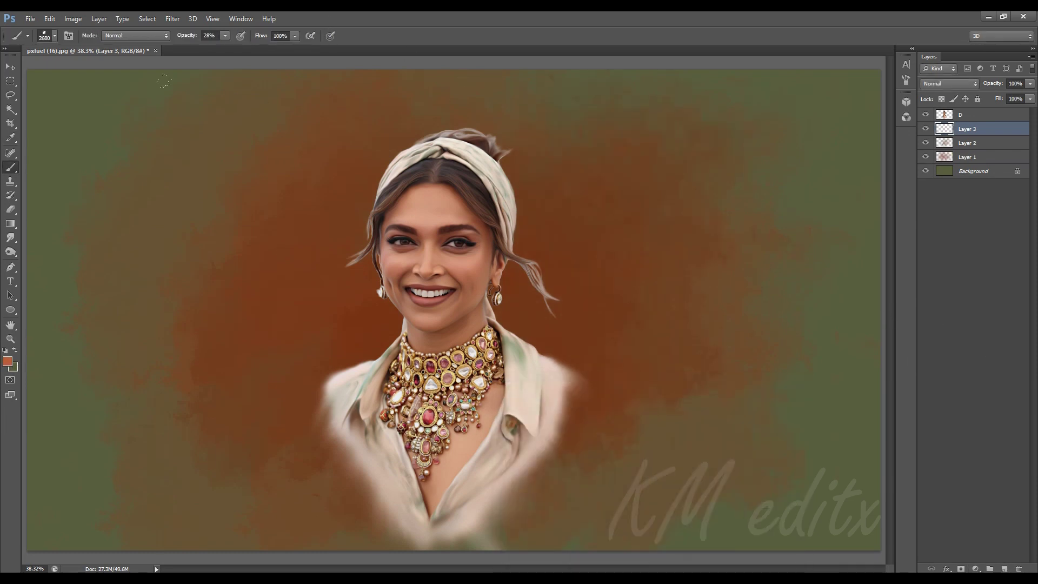
pyautogui.press('b')
pyautogui.moveTo(99, 246); pyautogui.dragTo(270, 308)
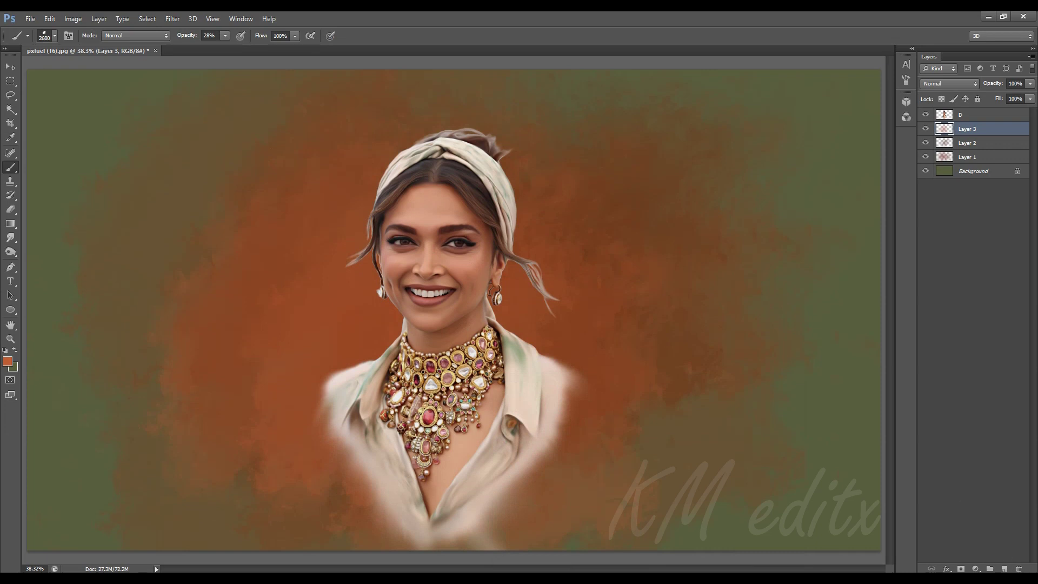
# On a new layer, paint stronger blue strokes around the woman's head, comparing with and without them.
pyautogui.click(1004, 569)
pyautogui.click(8, 361)
pyautogui.click(657, 473)
pyautogui.click(605, 444)
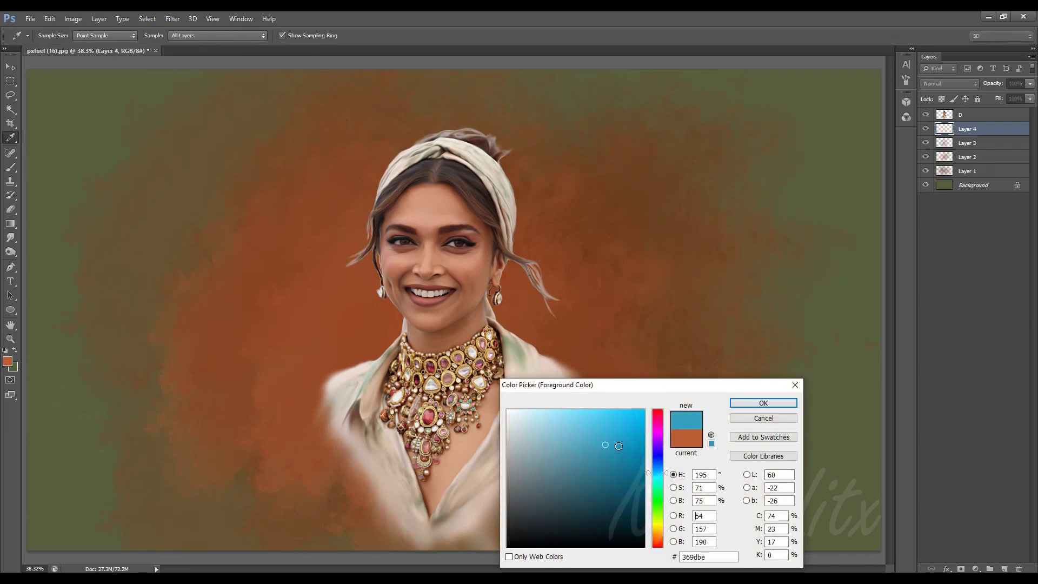
pyautogui.click(736, 406)
pyautogui.press('b')
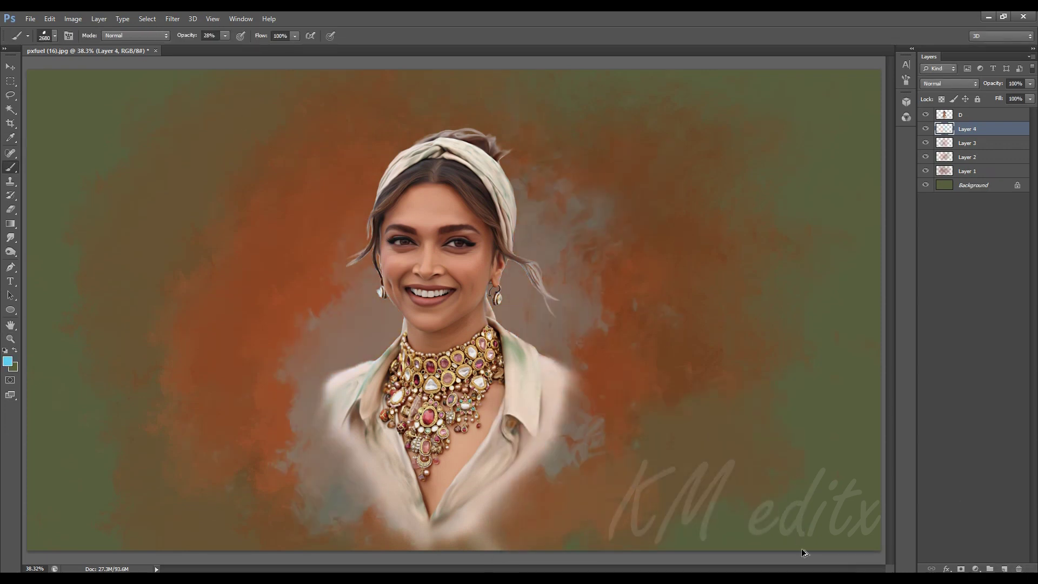
pyautogui.hotkey('ctrl', 'z')
pyautogui.hotkey('ctrl', 'z')
pyautogui.hotkey('ctrl', 'z')
pyautogui.hotkey('ctrl', 'z')
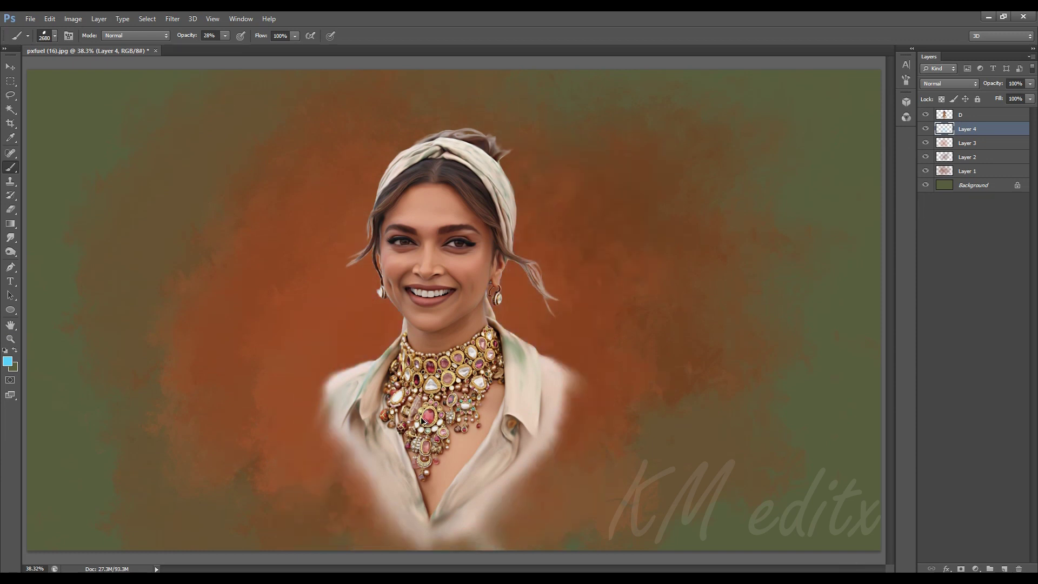
pyautogui.hotkey('ctrl', 'z')
pyautogui.hotkey('ctrl', 'z')
pyautogui.hotkey('ctrl', 'z')
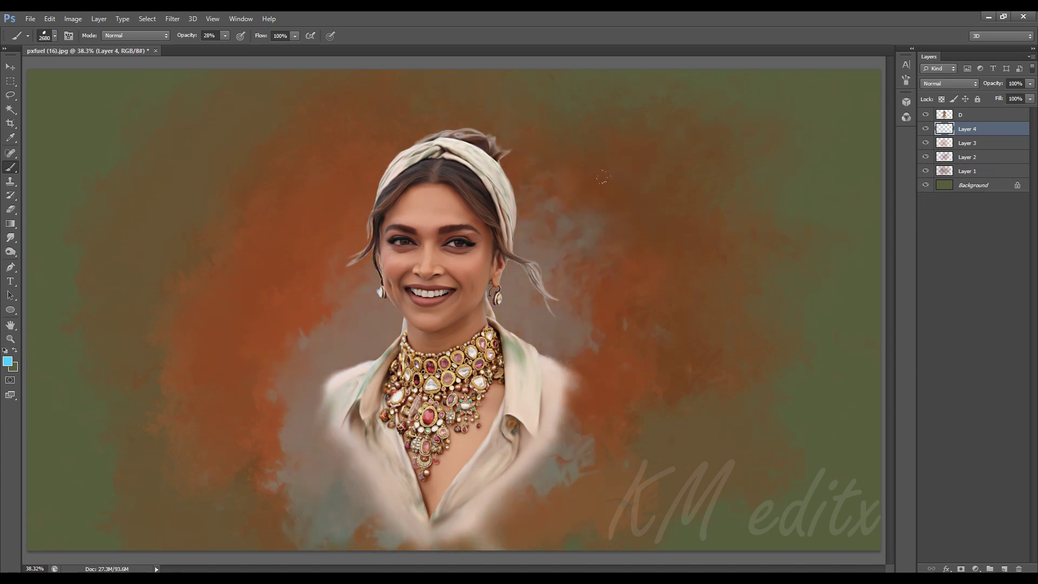
pyautogui.moveTo(226, 43); pyautogui.dragTo(232, 54)
pyautogui.hotkey('ctrl', 'z')
pyautogui.hotkey('ctrl', 'z')
pyautogui.hotkey('ctrl', 'z')
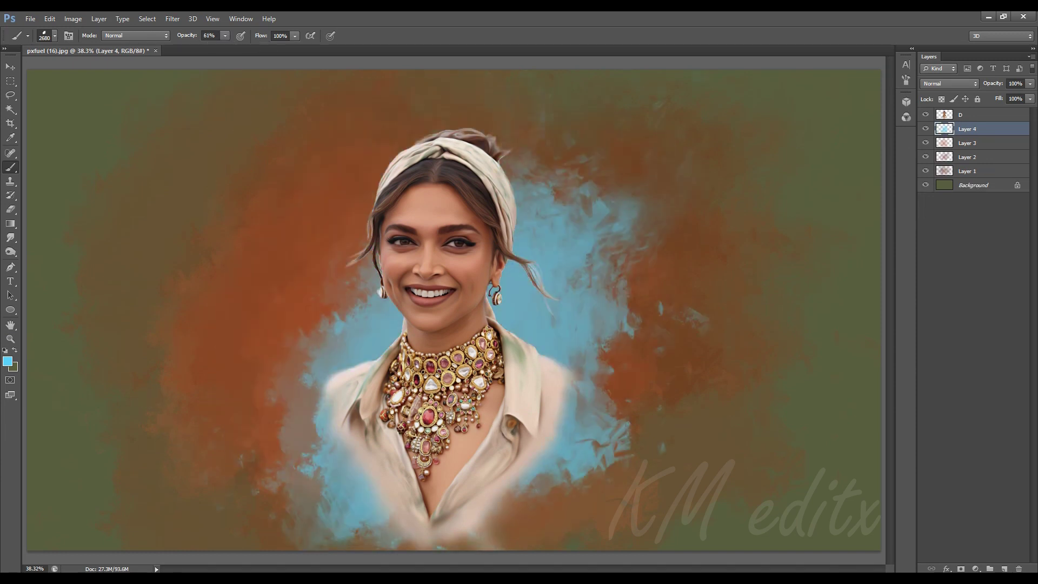
# At about 29% opacity, paint yellow-orange around the figure on a new layer.
pyautogui.click(7, 361)
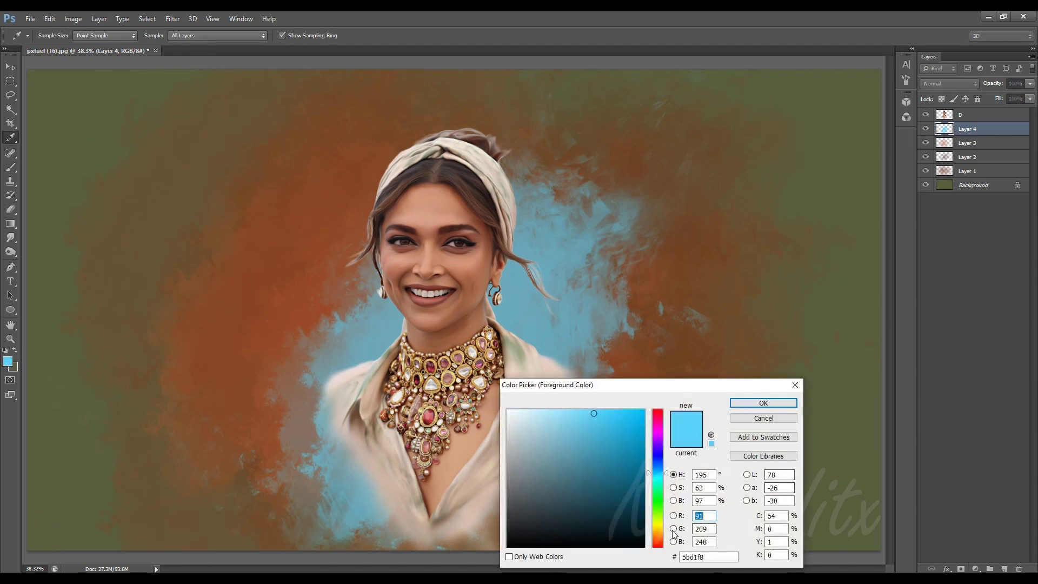
pyautogui.click(635, 426)
pyautogui.click(762, 403)
pyautogui.moveTo(224, 36); pyautogui.dragTo(210, 51)
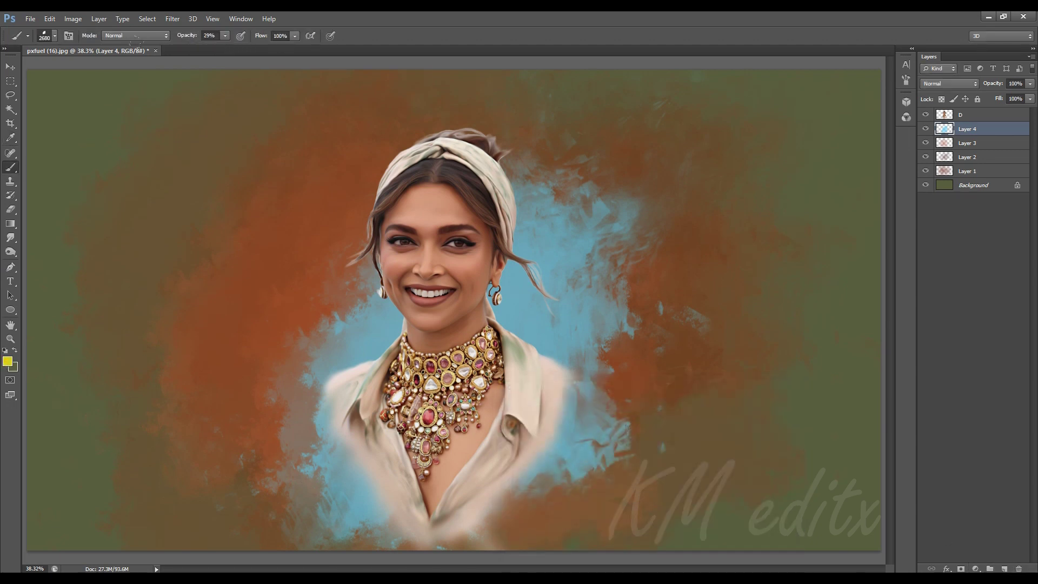
pyautogui.click(1004, 568)
pyautogui.moveTo(324, 270)
pyautogui.mouseDown()
pyautogui.moveTo(423, 198)
pyautogui.moveTo(567, 378)
pyautogui.mouseUp()
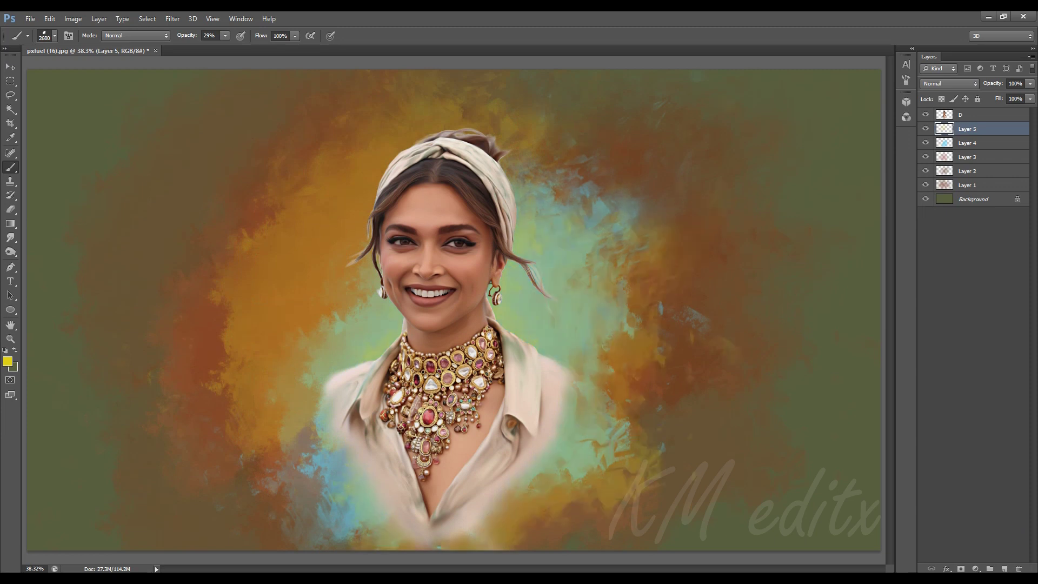
pyautogui.click(11, 65)
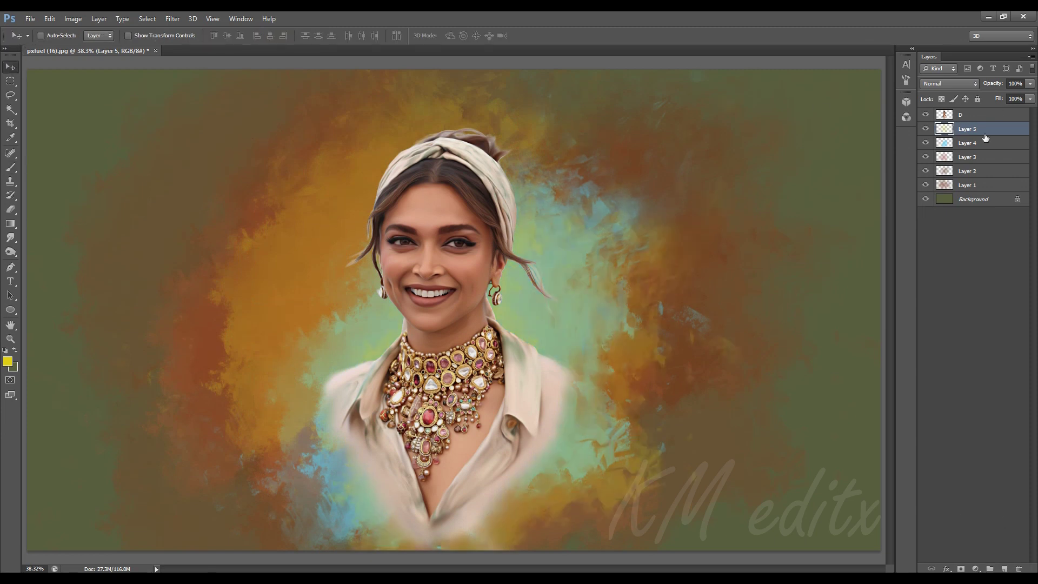
# Switch to smudging and set the background colour to a darker green sampled from the backdrop.
pyautogui.click(10, 238)
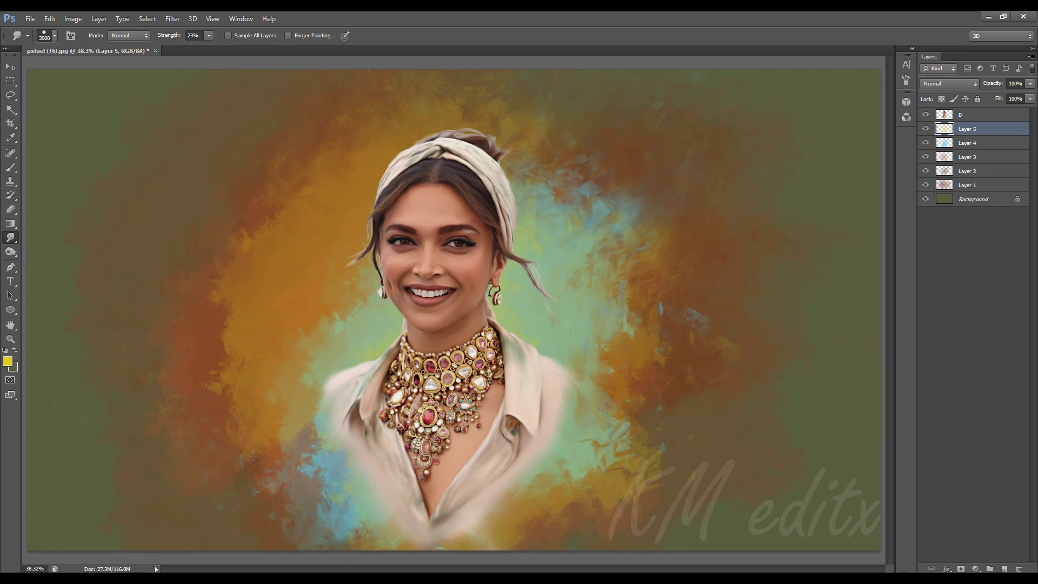
pyautogui.click(979, 144)
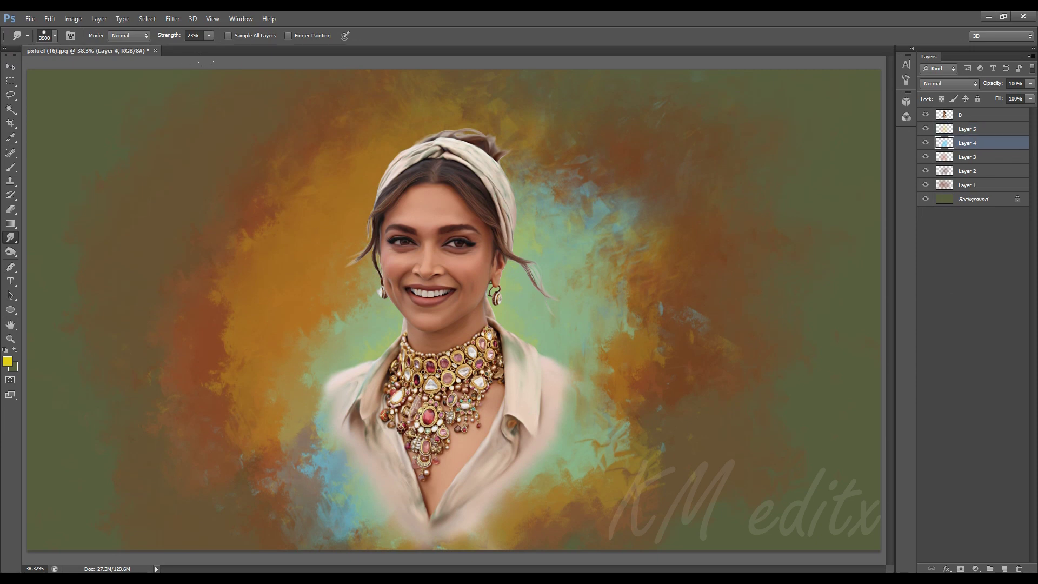
pyautogui.click(11, 138)
pyautogui.click(972, 199)
pyautogui.click(12, 367)
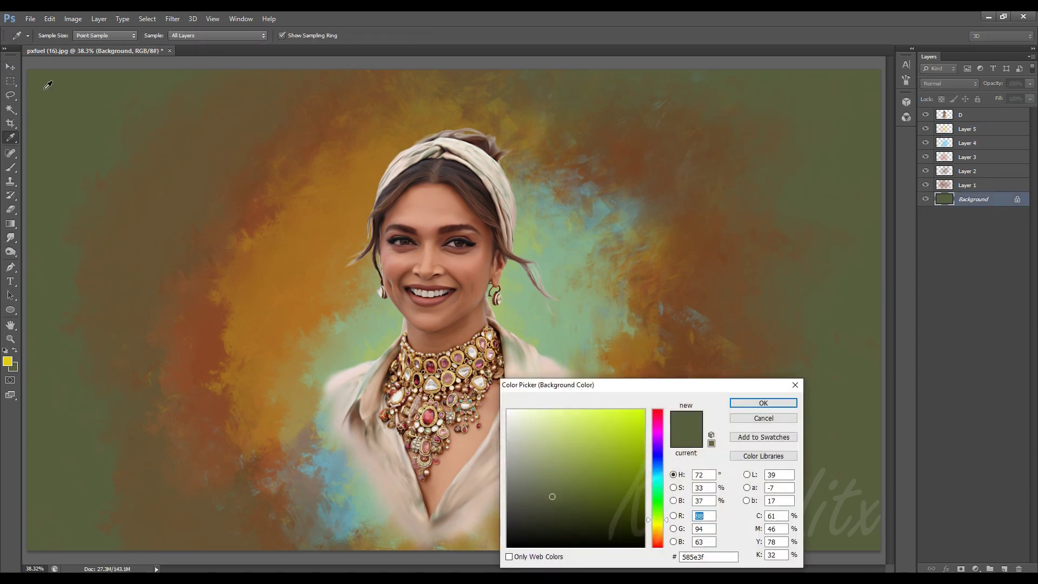
pyautogui.click(564, 513)
pyautogui.press('Return')
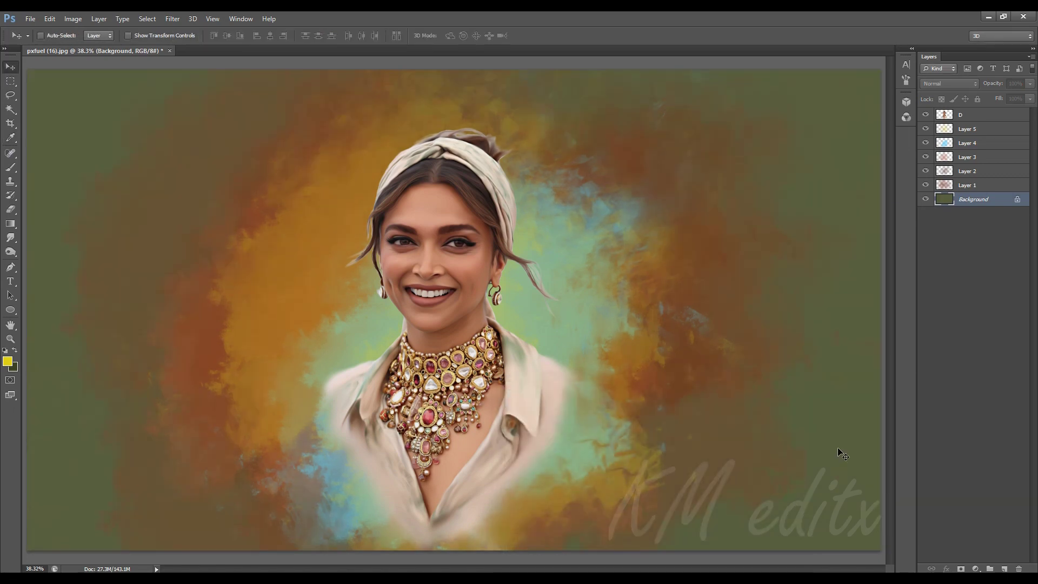
# Toggle Layer 4's visibility to compare, then smudge-blend the paint on Layer 3.
pyautogui.click(973, 142)
pyautogui.click(925, 143)
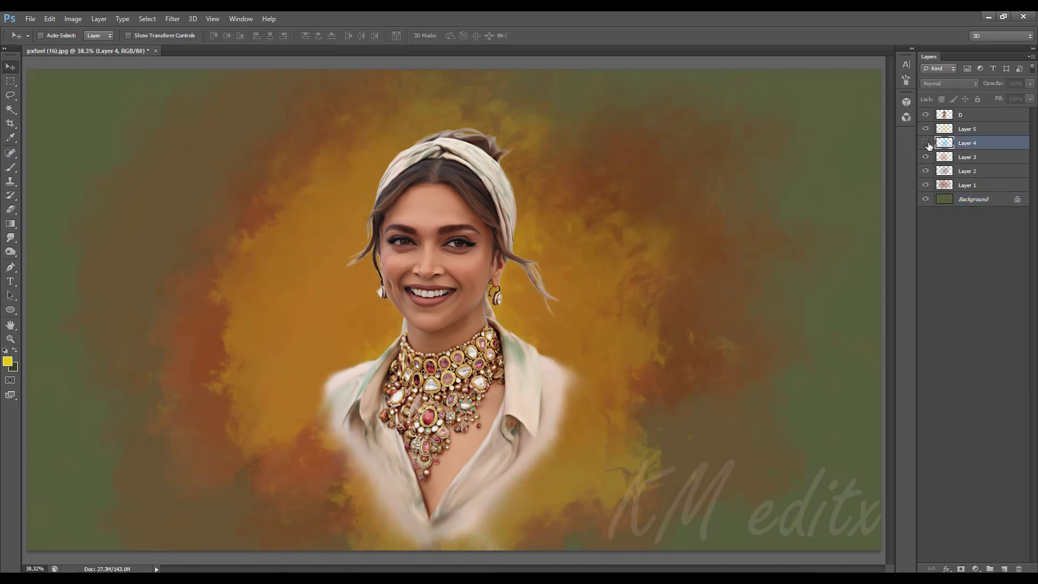
pyautogui.click(925, 129)
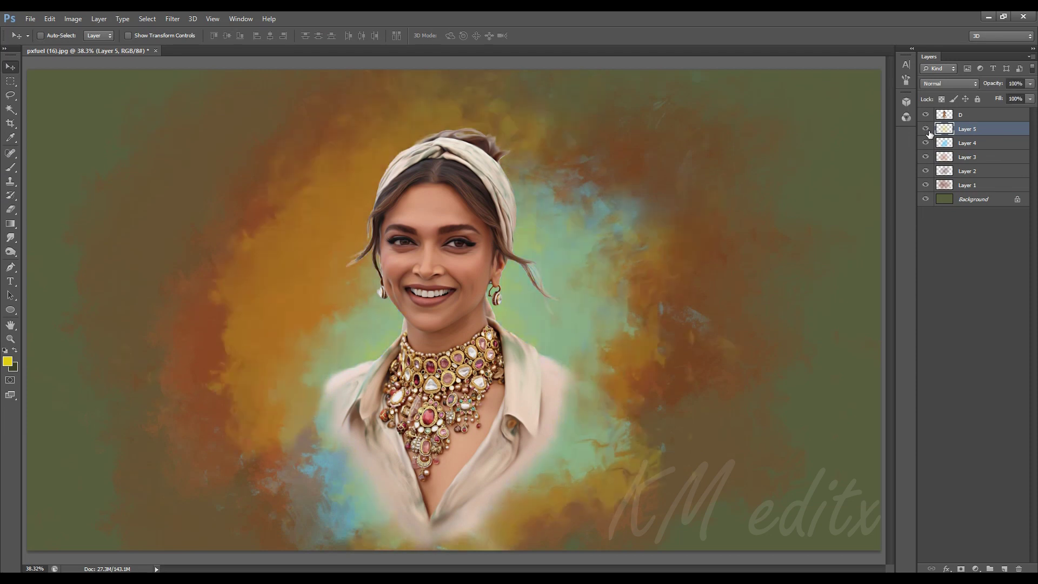
pyautogui.click(10, 237)
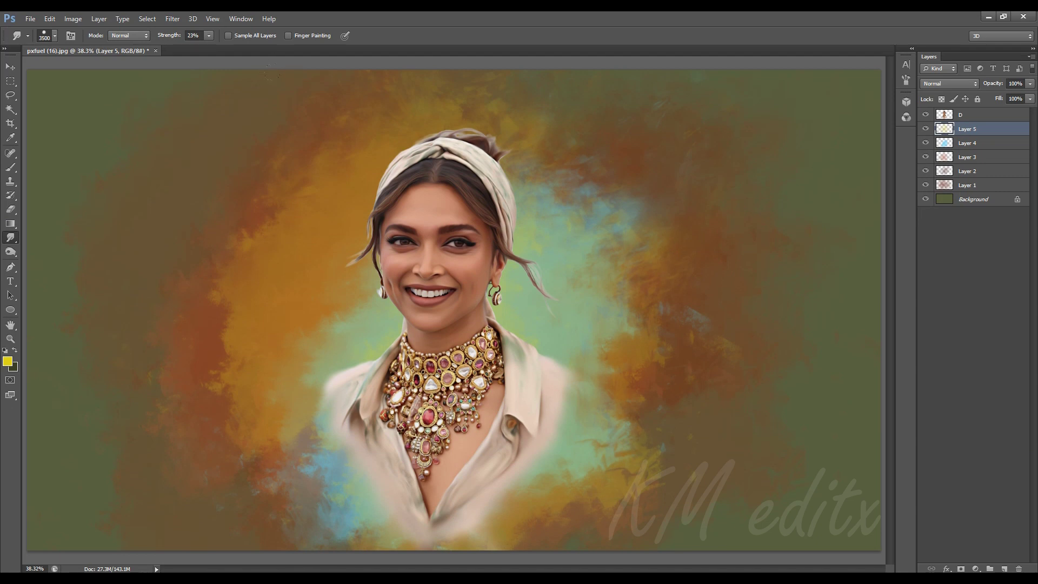
pyautogui.click(962, 157)
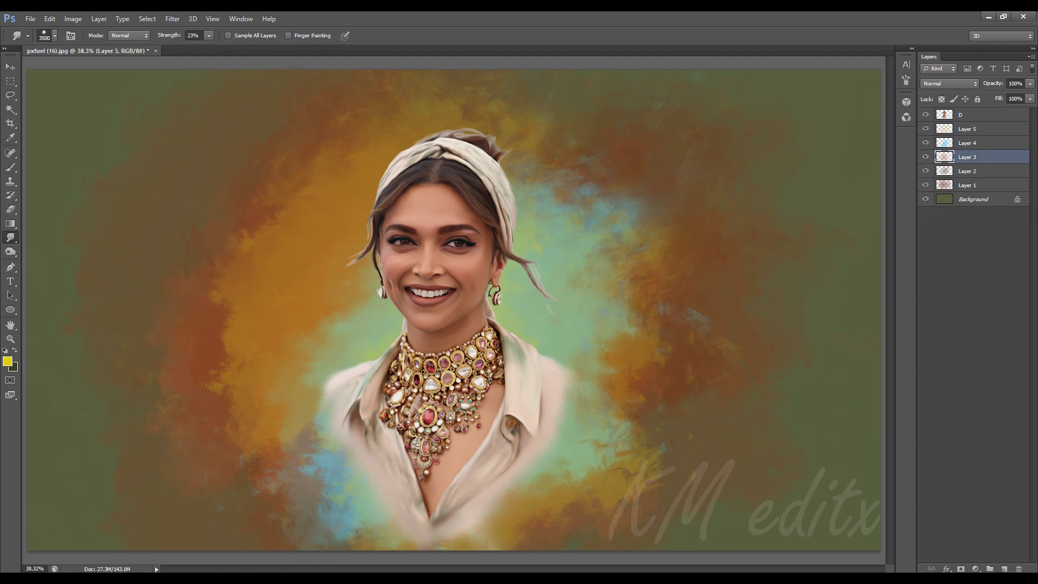
# Brighten portrait layer D's highlights with Levels, white input 229.
pyautogui.press('v')
pyautogui.click(973, 115)
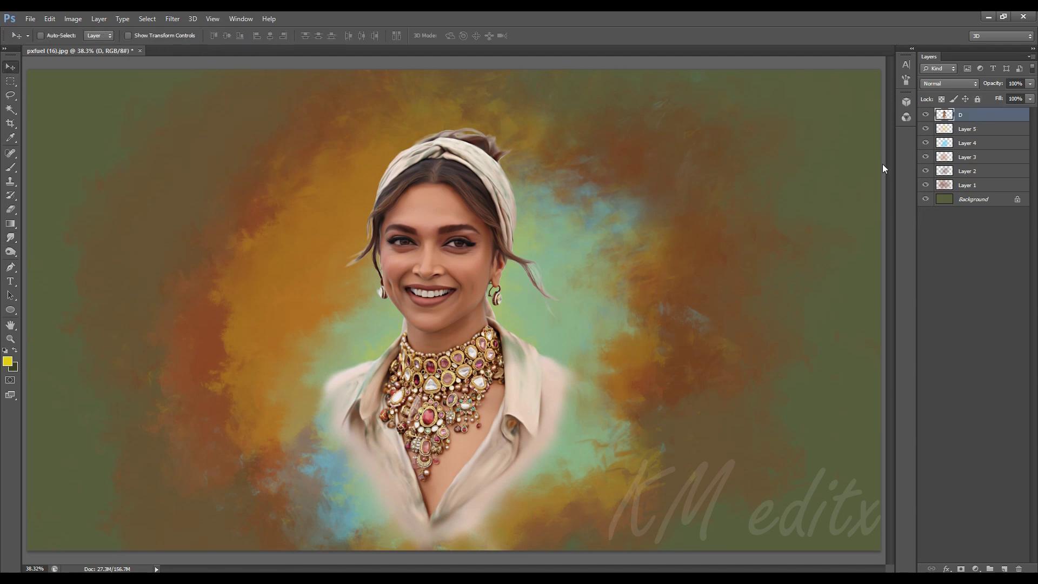
pyautogui.hotkey('ctrl', 'l')
pyautogui.moveTo(949, 272); pyautogui.dragTo(935, 272)
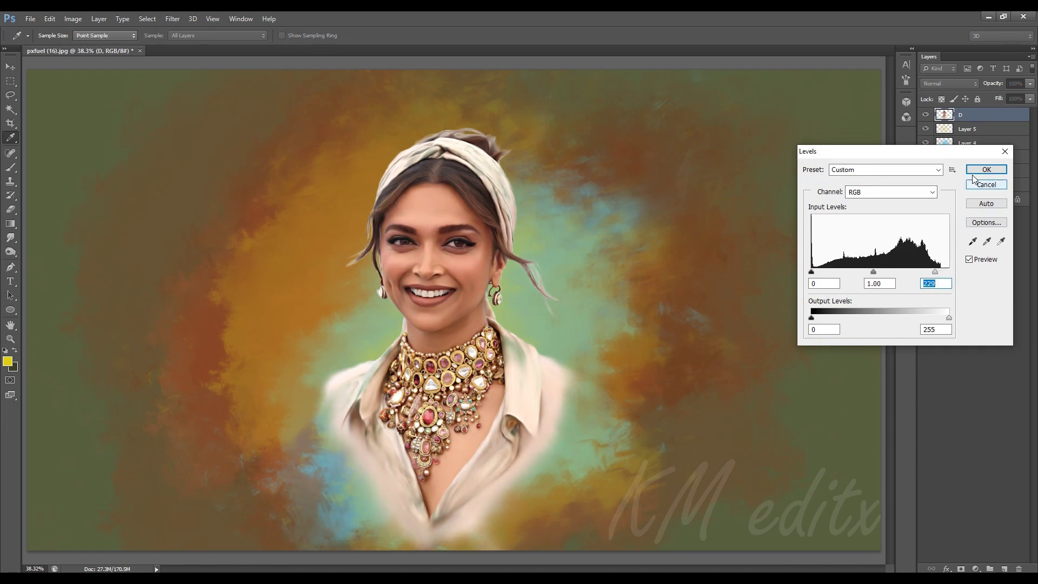
pyautogui.click(986, 169)
pyautogui.scroll(3, 543, 253)
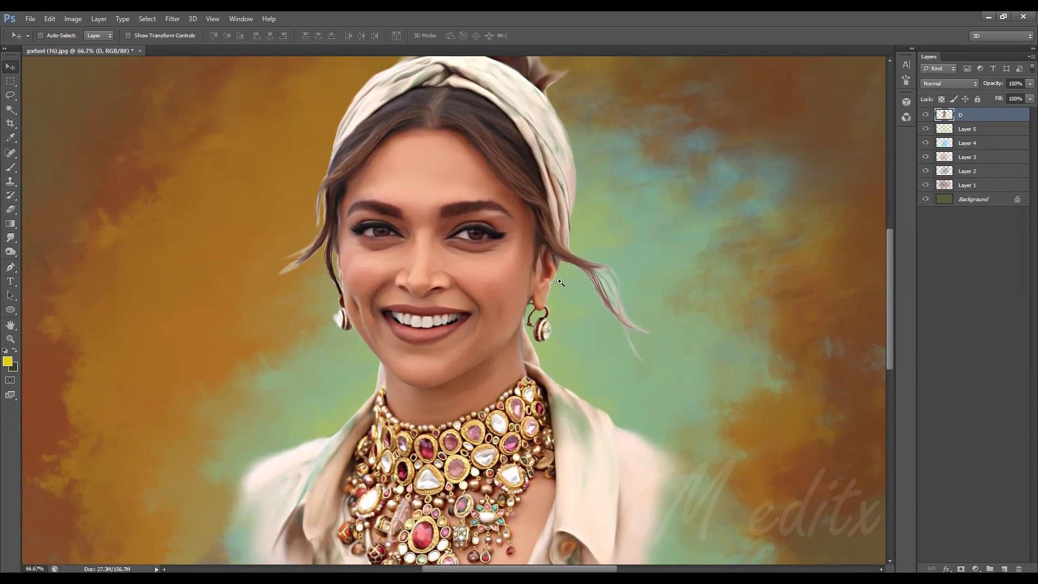
pyautogui.scroll(-3, 543, 254)
pyautogui.scroll(3, 543, 253)
# Give layer D small Hue/Saturation boosts for a warmer, slightly more saturated tone.
pyautogui.click(93, 19)
pyautogui.moveTo(147, 19)
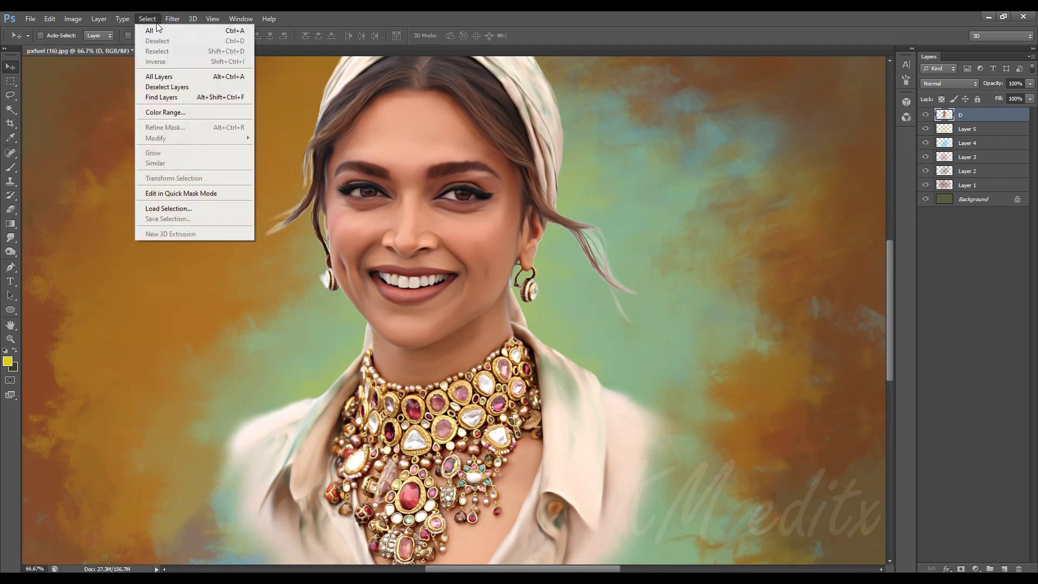
pyautogui.click(216, 101)
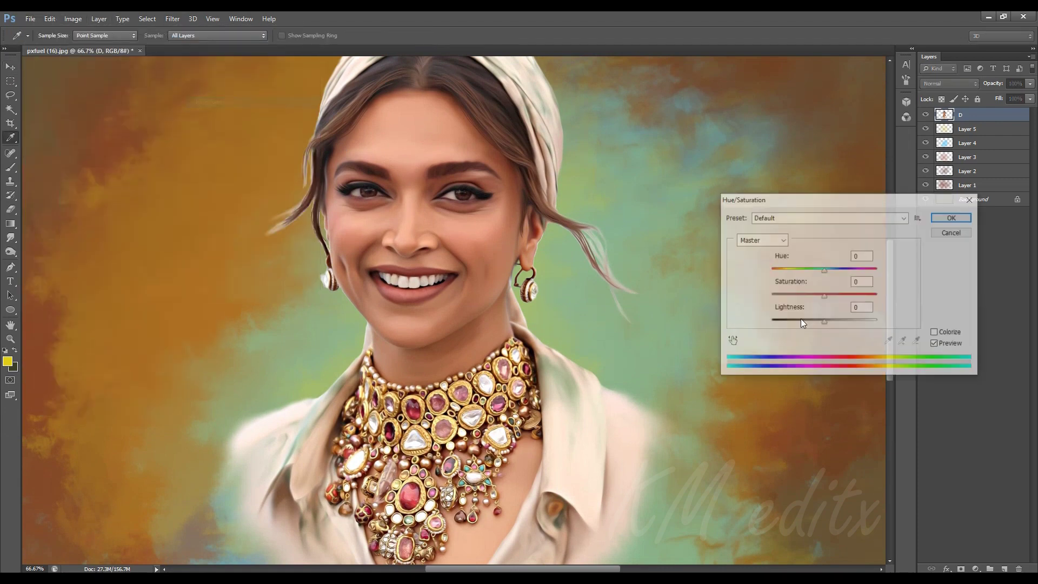
pyautogui.moveTo(825, 296)
pyautogui.mouseDown()
pyautogui.moveTo(827, 270)
pyautogui.moveTo(832, 295)
pyautogui.mouseUp()
pyautogui.click(828, 270)
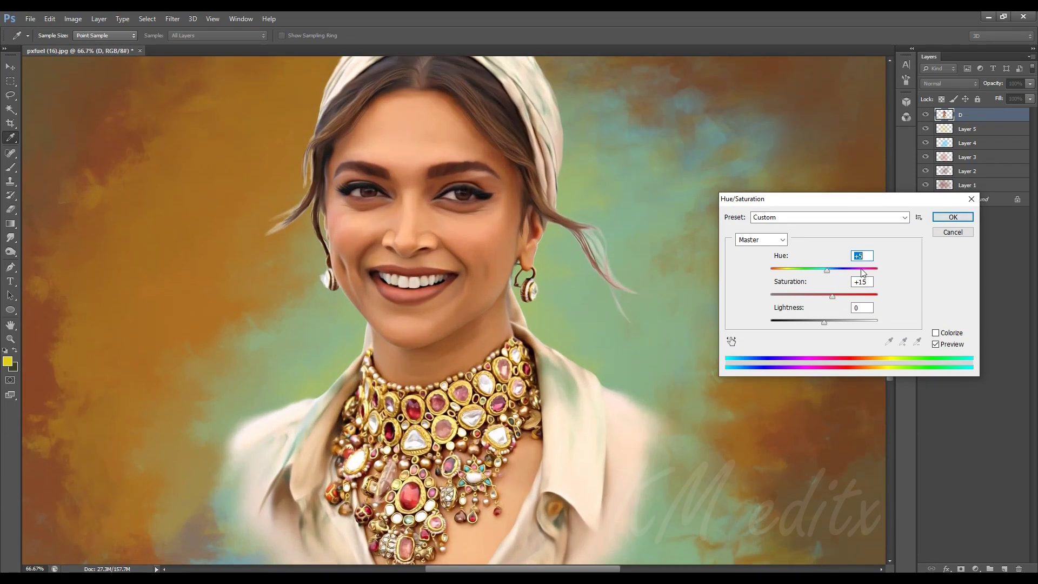
pyautogui.click(491, 219)
pyautogui.moveTo(832, 296); pyautogui.dragTo(828, 270)
pyautogui.click(952, 217)
pyautogui.press('v')
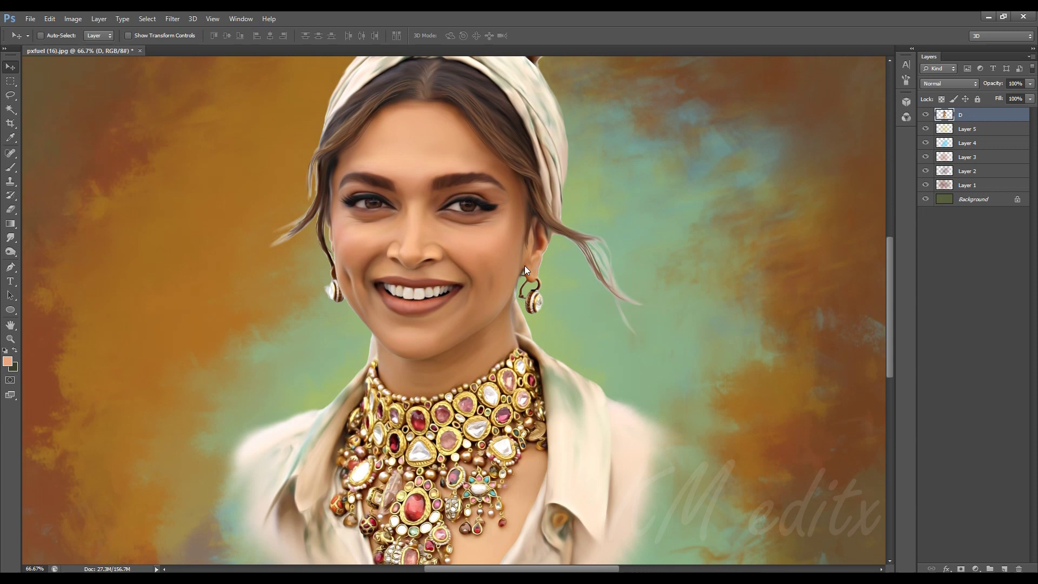
# Apply a second, slight Levels brightening to layer D's highlights.
pyautogui.hotkey('ctrl', 'l')
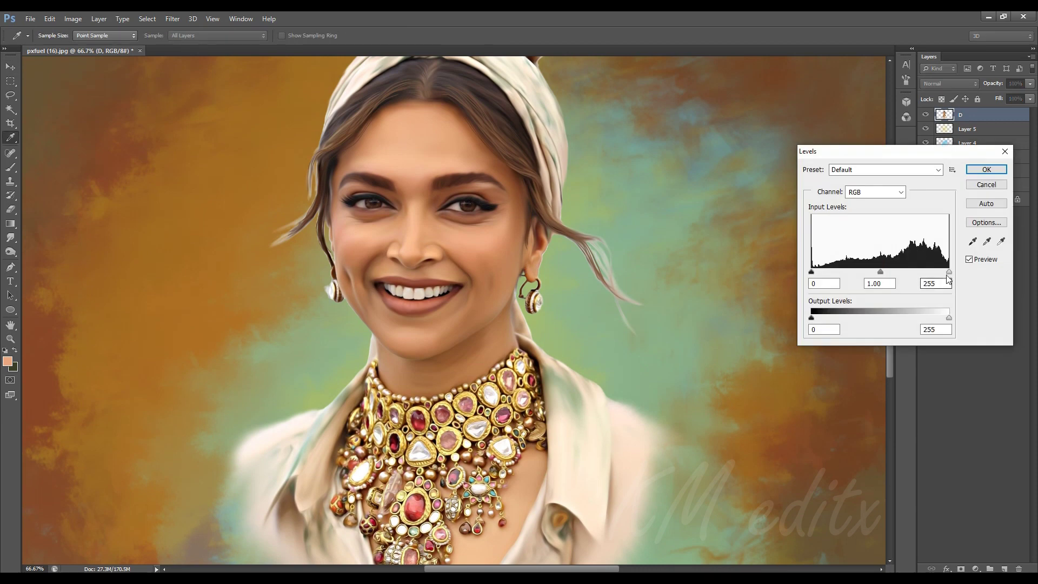
pyautogui.moveTo(949, 272); pyautogui.dragTo(944, 272)
pyautogui.click(982, 170)
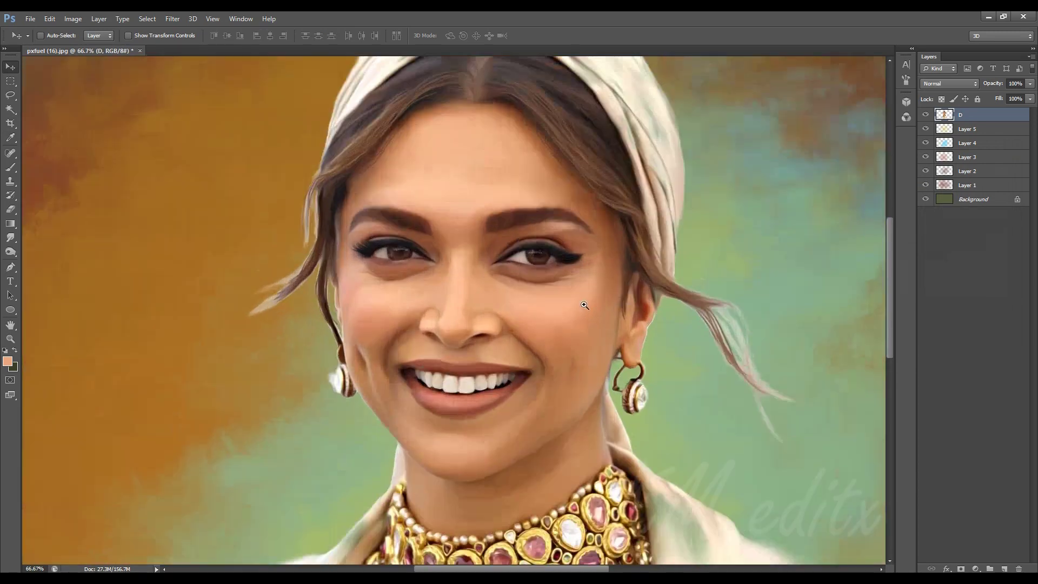
# Zoom to the face and add a new layer named FC above D.
pyautogui.click(584, 306)
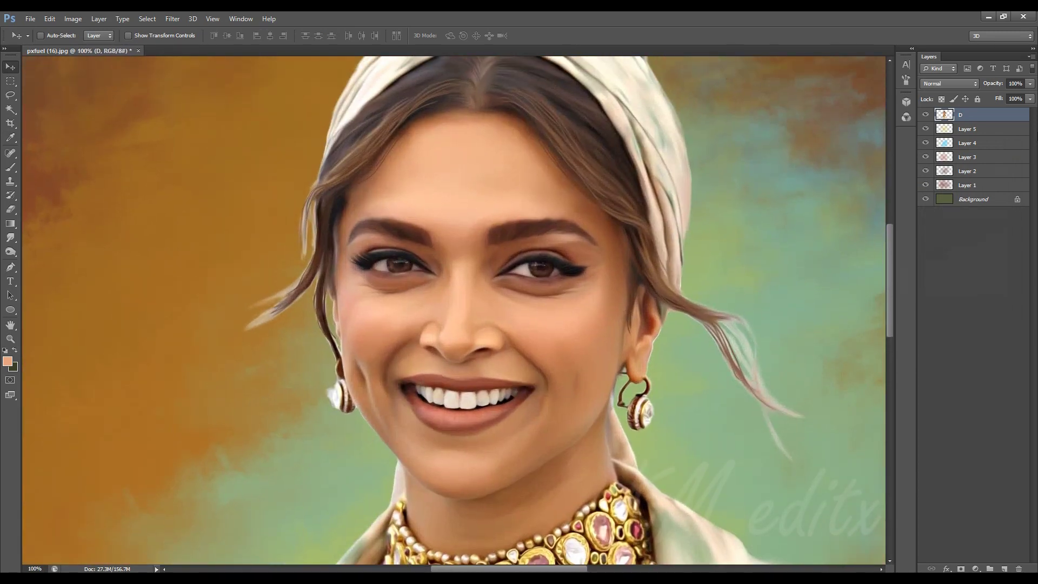
pyautogui.click(1004, 568)
pyautogui.doubleClick(978, 116)
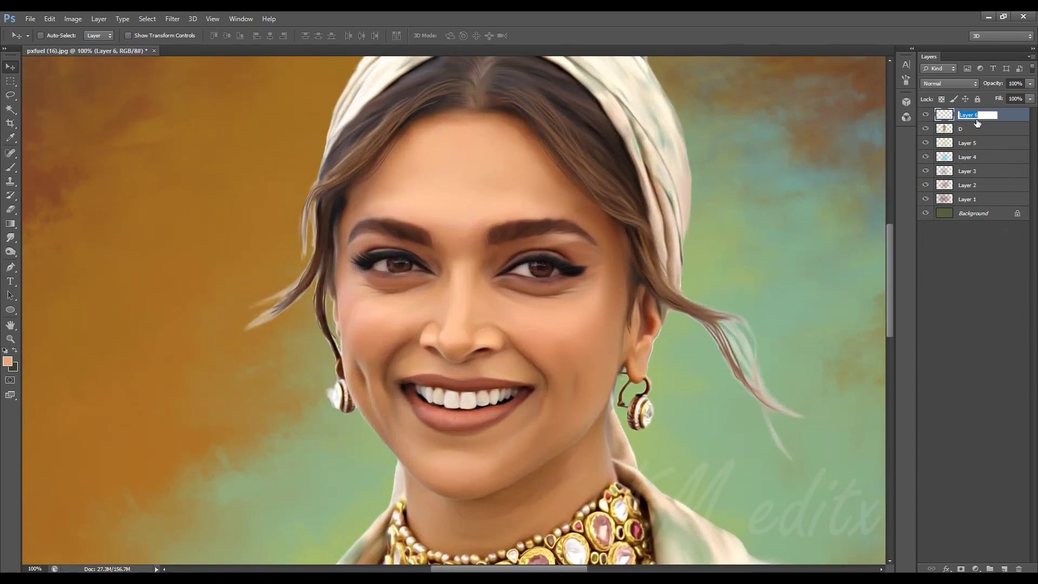
pyautogui.write('FC')
pyautogui.press('Return')
# Set layer FC to Color blending, with a dark red soft round brush.
pyautogui.press('b')
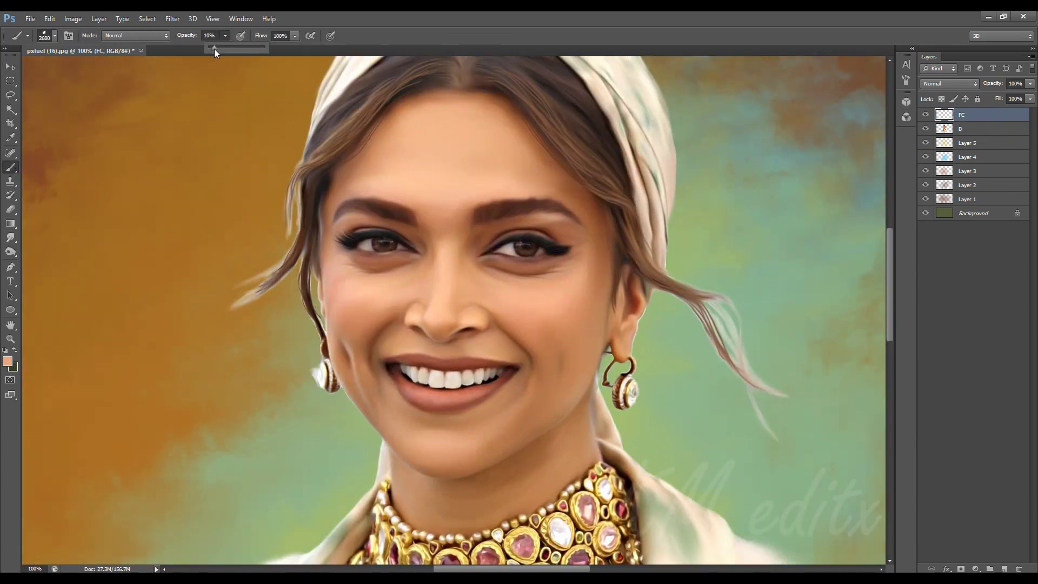
pyautogui.click(8, 361)
pyautogui.click(657, 545)
pyautogui.click(609, 486)
pyautogui.click(756, 408)
pyautogui.rightClick(547, 302)
pyautogui.moveTo(799, 409); pyautogui.dragTo(801, 284)
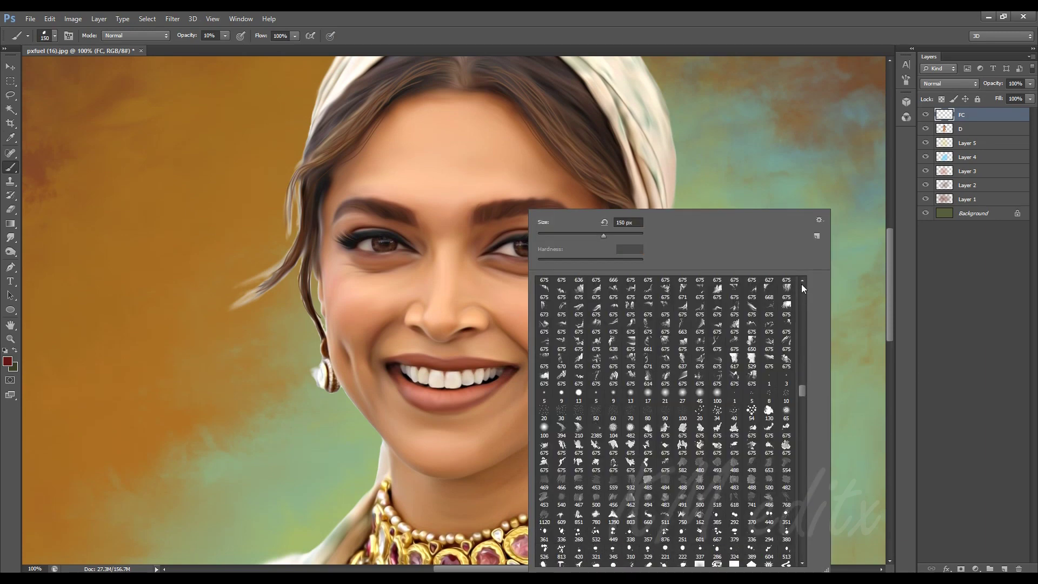
pyautogui.doubleClick(544, 285)
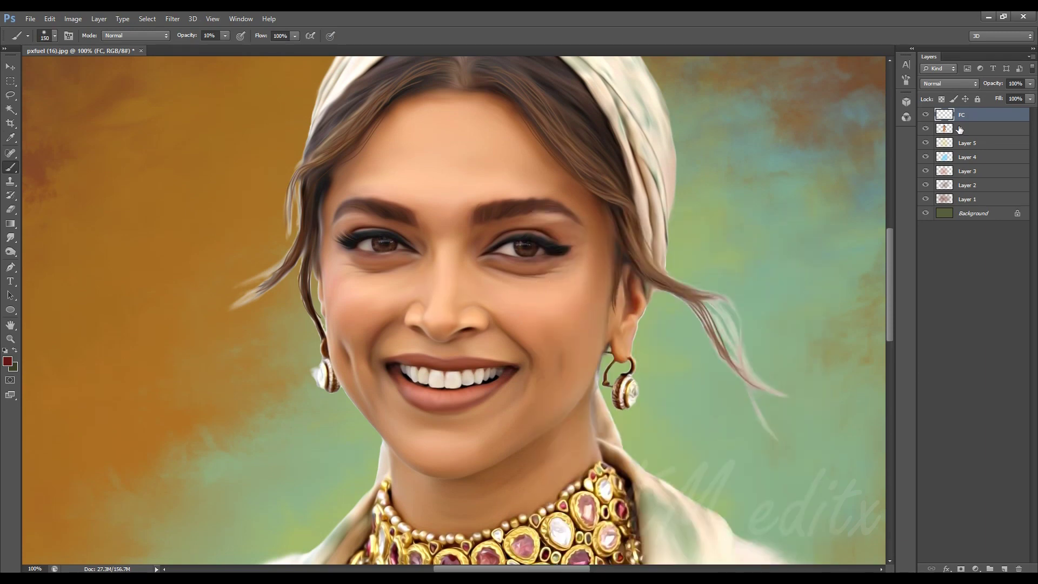
pyautogui.click(950, 83)
pyautogui.click(940, 356)
# Switch to teal, undo the nose-bridge tint, and set the brush to 5% opacity, size 70.
pyautogui.click(7, 361)
pyautogui.click(621, 427)
pyautogui.click(762, 404)
pyautogui.hotkey('ctrl', 'z')
pyautogui.click(225, 35)
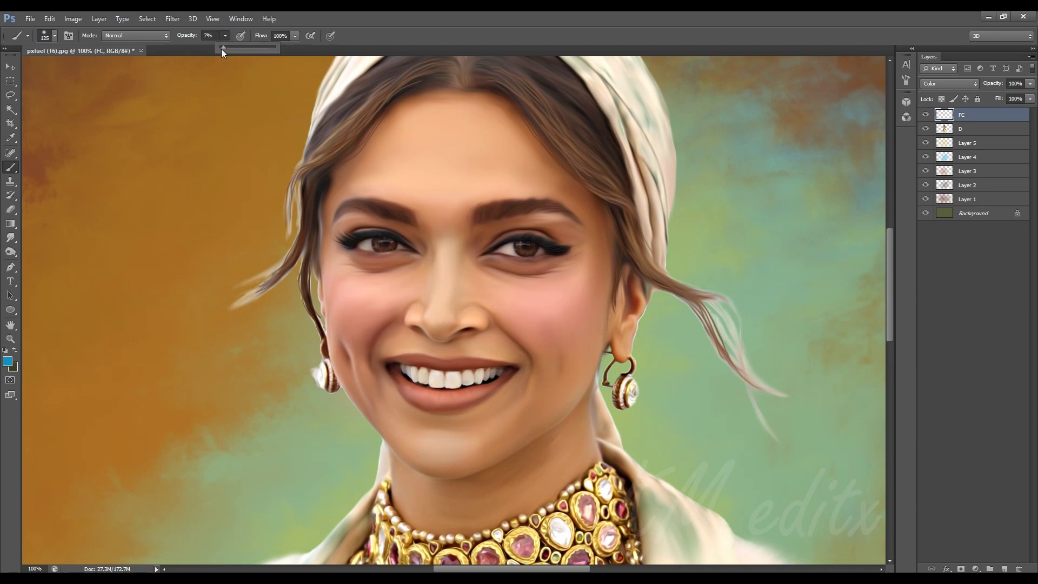
pyautogui.moveTo(223, 48); pyautogui.dragTo(220, 47)
pyautogui.moveTo(585, 212); pyautogui.dragTo(592, 144)
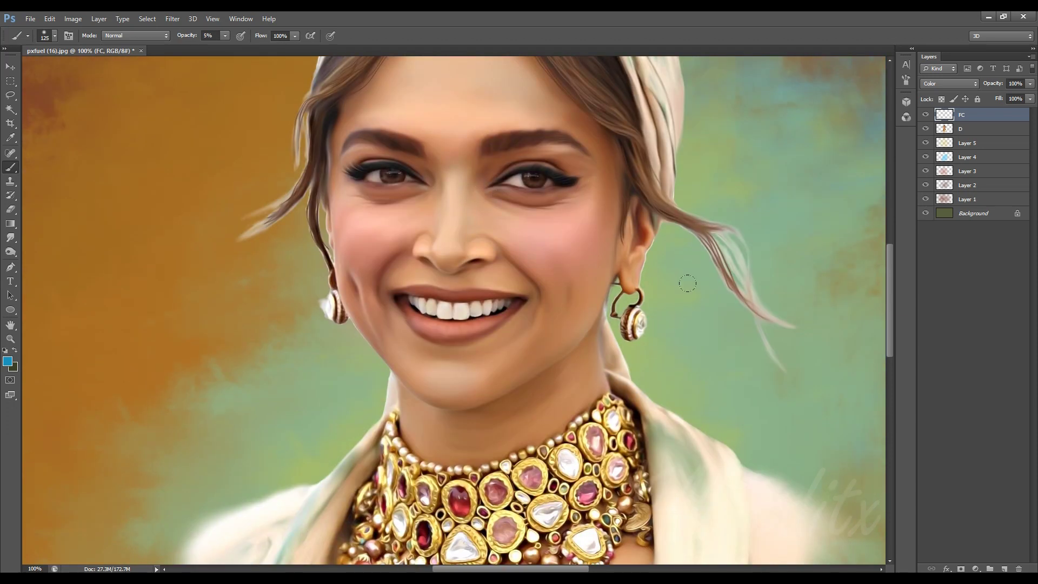
pyautogui.press('[')
pyautogui.press('[')
pyautogui.press('[')
# Choose a bright yellow foreground colour and tint the skin, zooming around face and necklace.
pyautogui.click(7, 361)
pyautogui.click(656, 522)
pyautogui.click(631, 427)
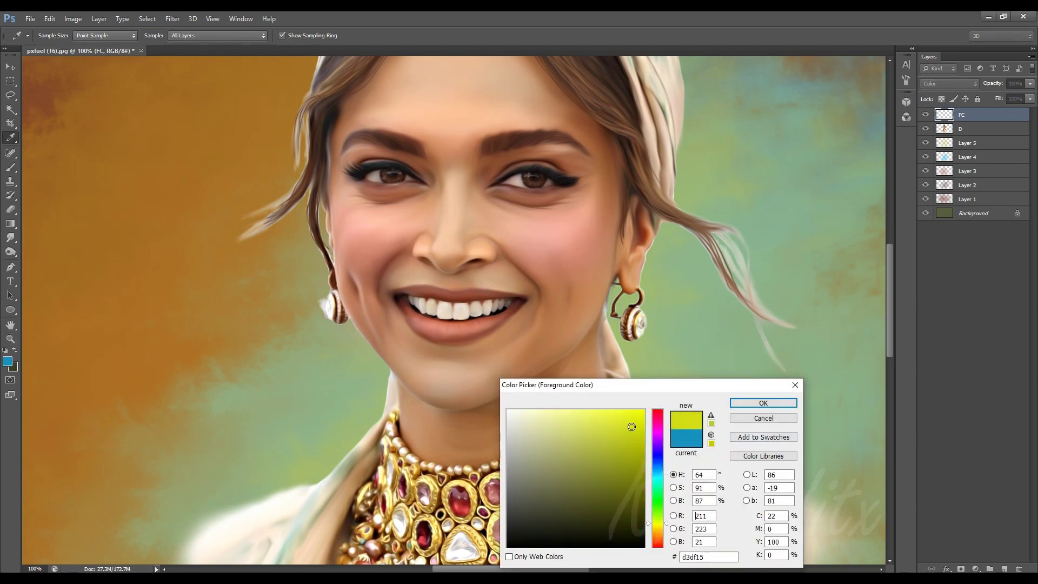
pyautogui.click(763, 403)
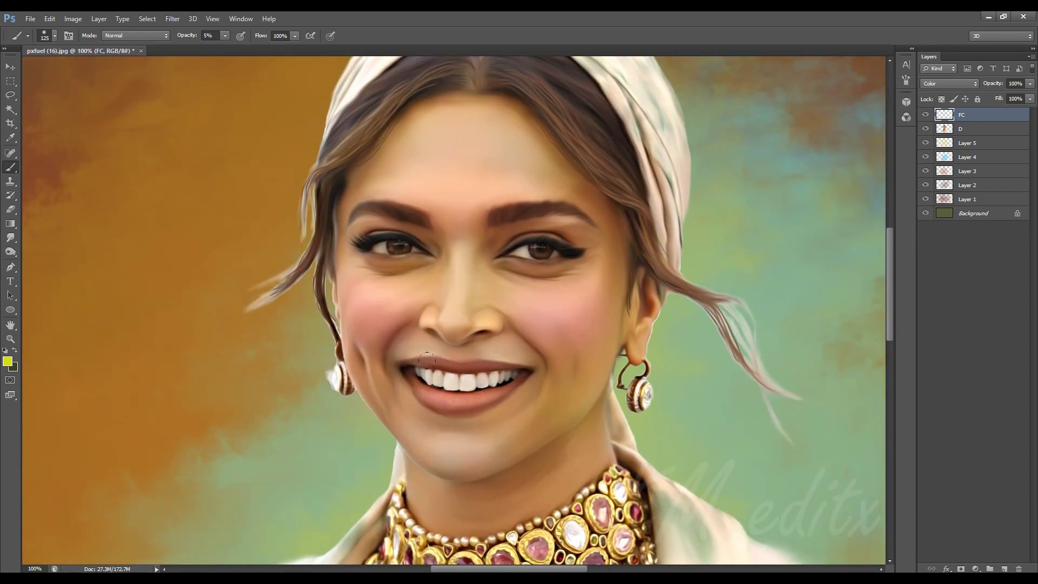
pyautogui.hotkey('ctrl', '+')
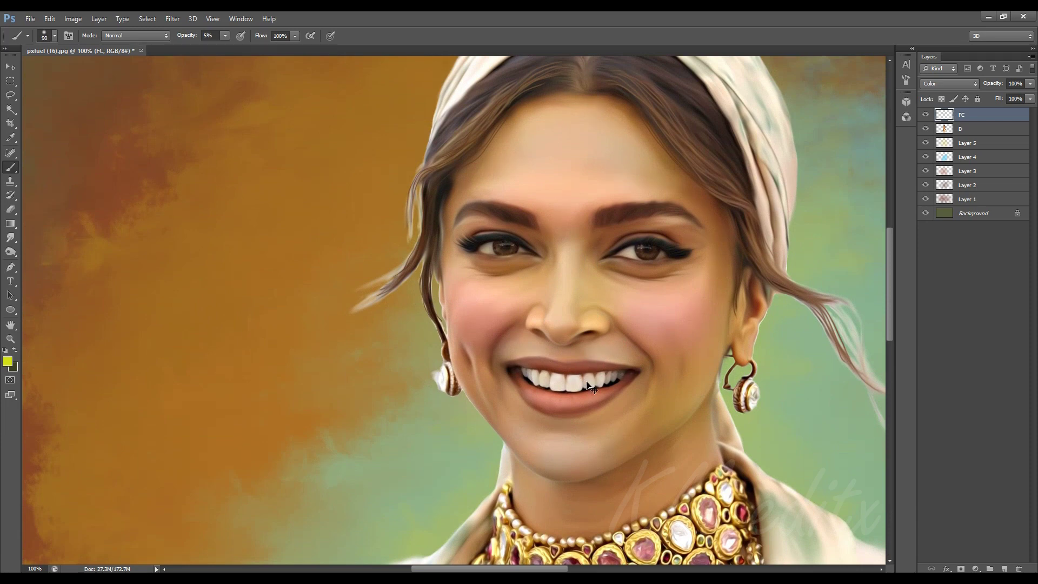
pyautogui.hotkey('ctrl', '+')
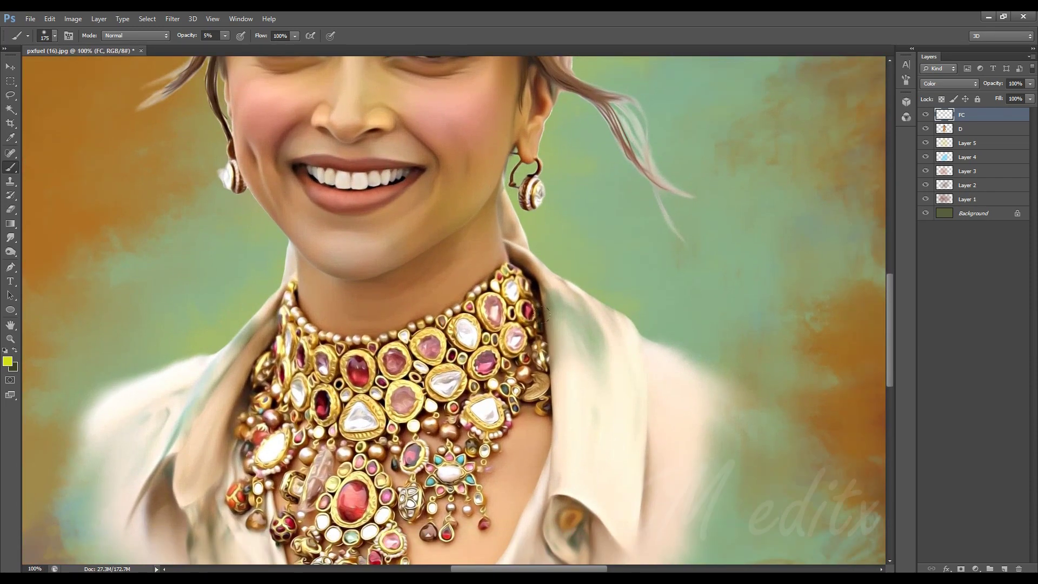
pyautogui.hotkey('ctrl', '-')
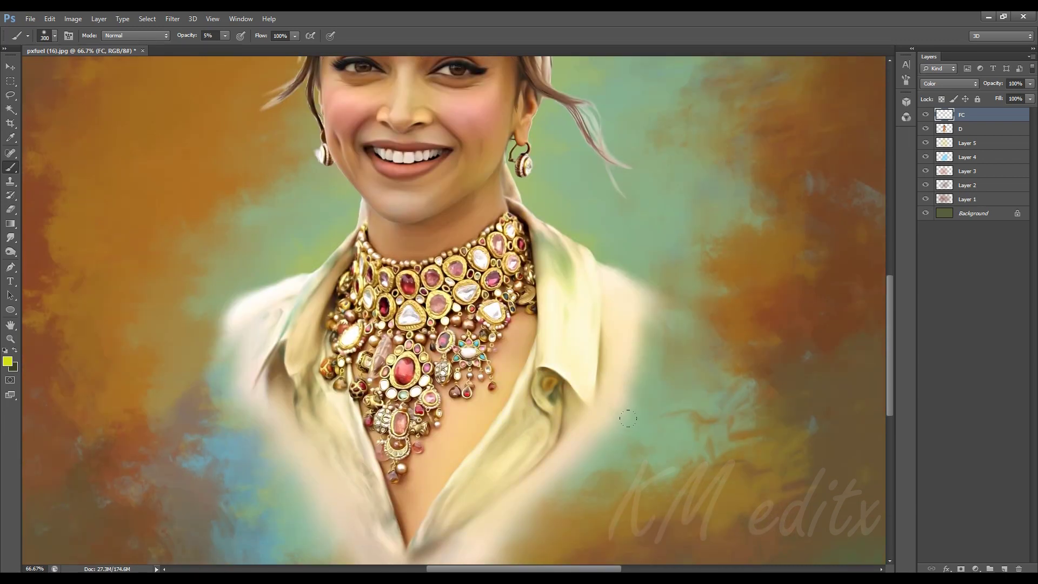
pyautogui.hotkey('ctrl', '-')
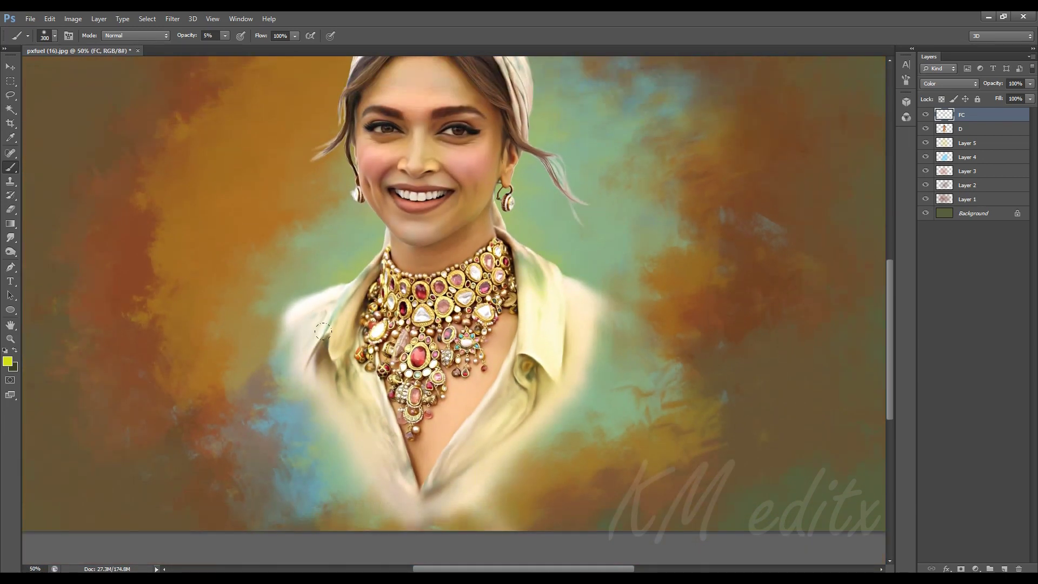
pyautogui.hotkey('ctrl', '+')
pyautogui.hotkey('ctrl', '+')
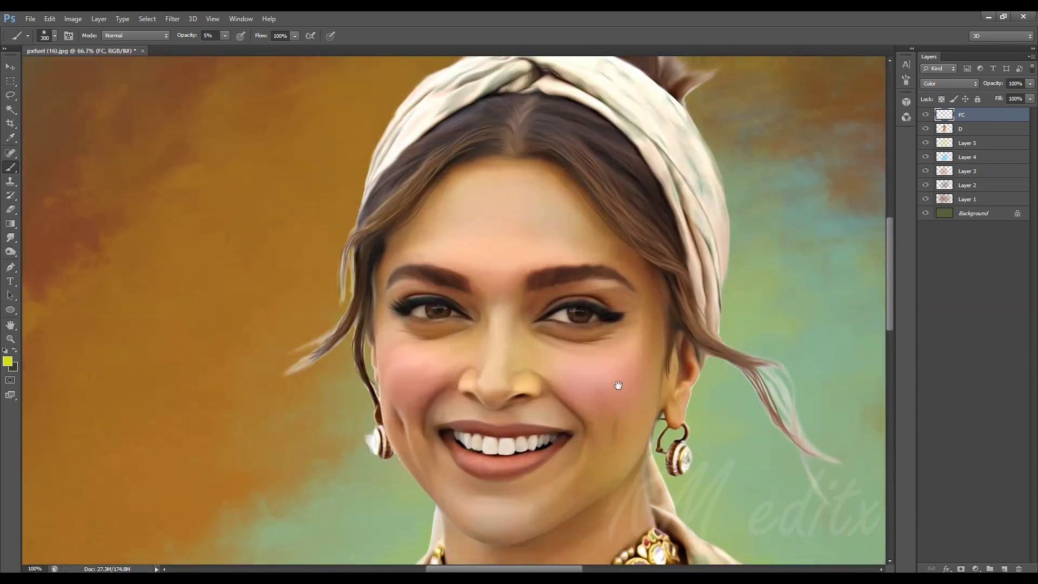
# Lasso the face on layer D and feather the selection.
pyautogui.click(973, 130)
pyautogui.press('l')
pyautogui.moveTo(434, 103); pyautogui.dragTo(590, 517)
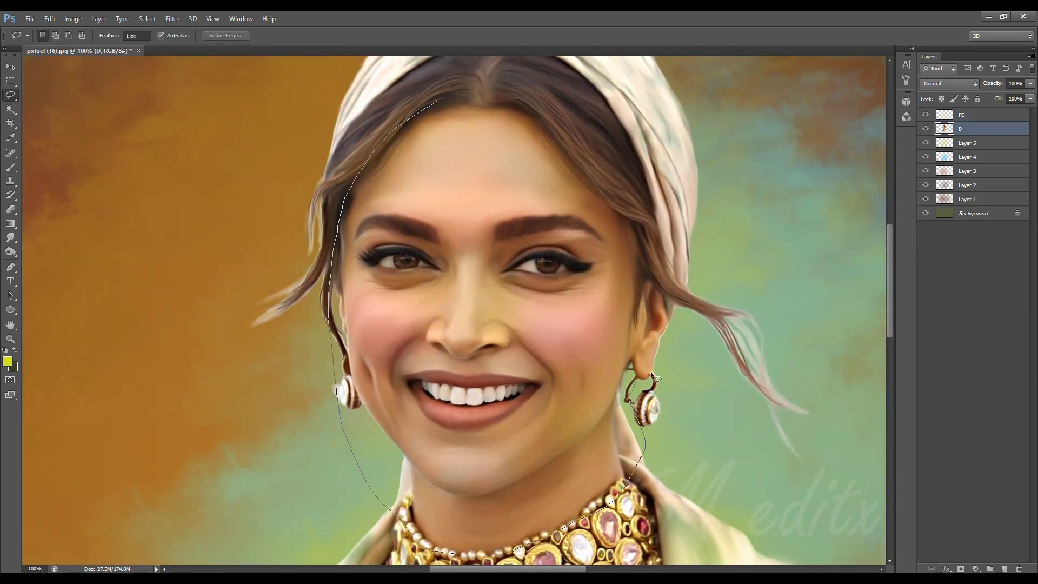
pyautogui.moveTo(589, 517); pyautogui.dragTo(448, 98)
pyautogui.rightClick(477, 141)
pyautogui.click(511, 172)
# Brighten the selected face on layer D with Levels (white input 218), then deselect.
pyautogui.hotkey('ctrl', 'l')
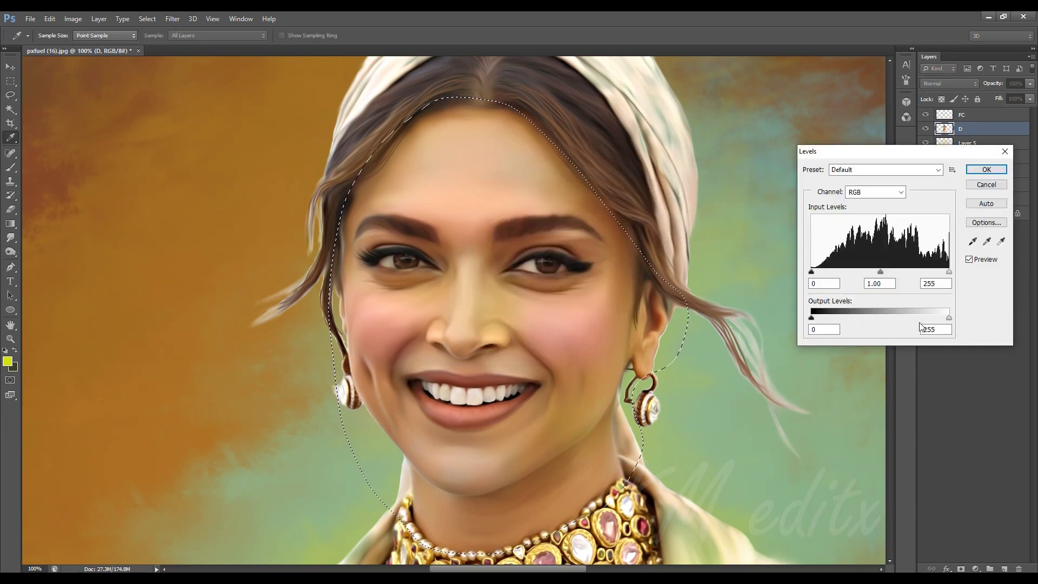
pyautogui.moveTo(948, 272); pyautogui.dragTo(926, 272)
pyautogui.hotkey('ctrl', '-')
pyautogui.click(986, 170)
pyautogui.hotkey('ctrl', 'd')
pyautogui.press('l')
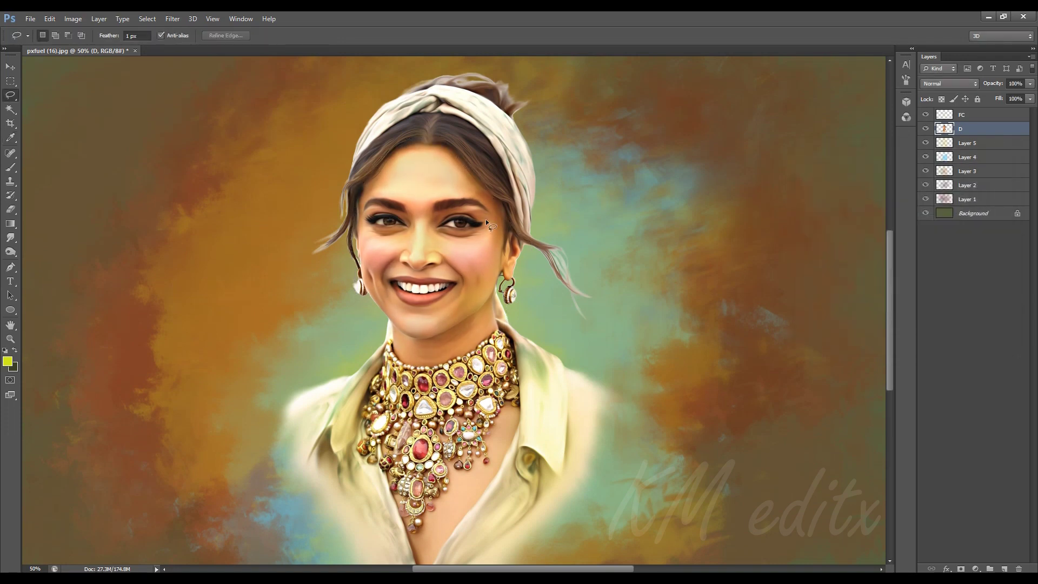
pyautogui.hotkey('ctrl', '+')
pyautogui.hotkey('ctrl', '+')
pyautogui.hotkey('ctrl', '-')
pyautogui.hotkey('ctrl', '-')
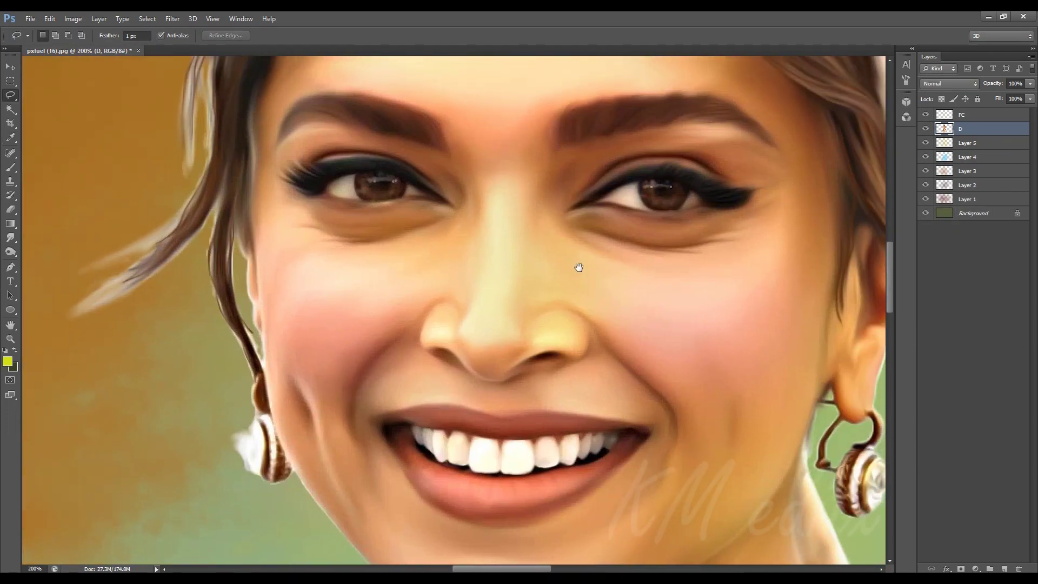
pyautogui.press('v')
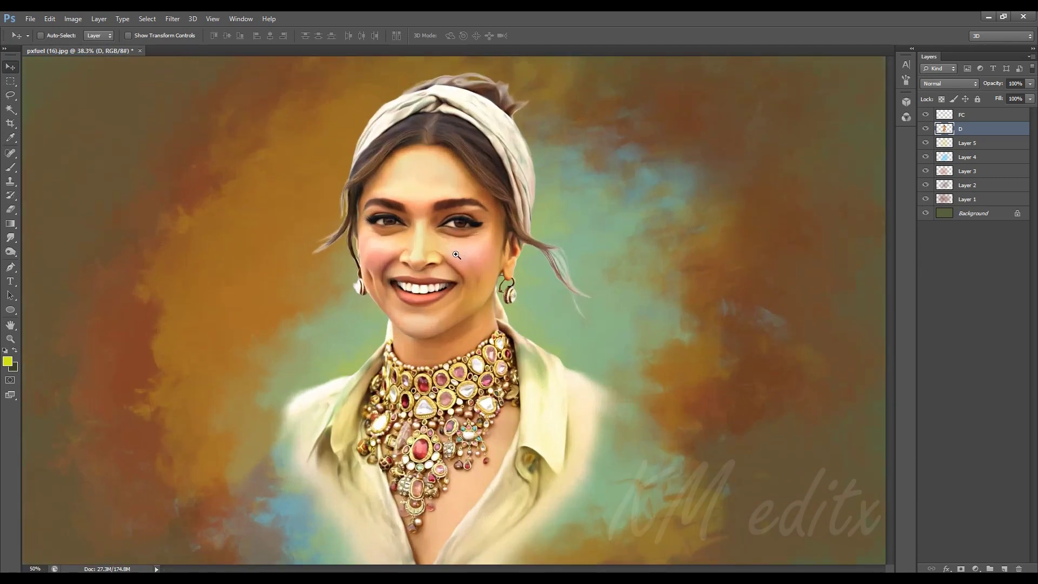
pyautogui.click(457, 254)
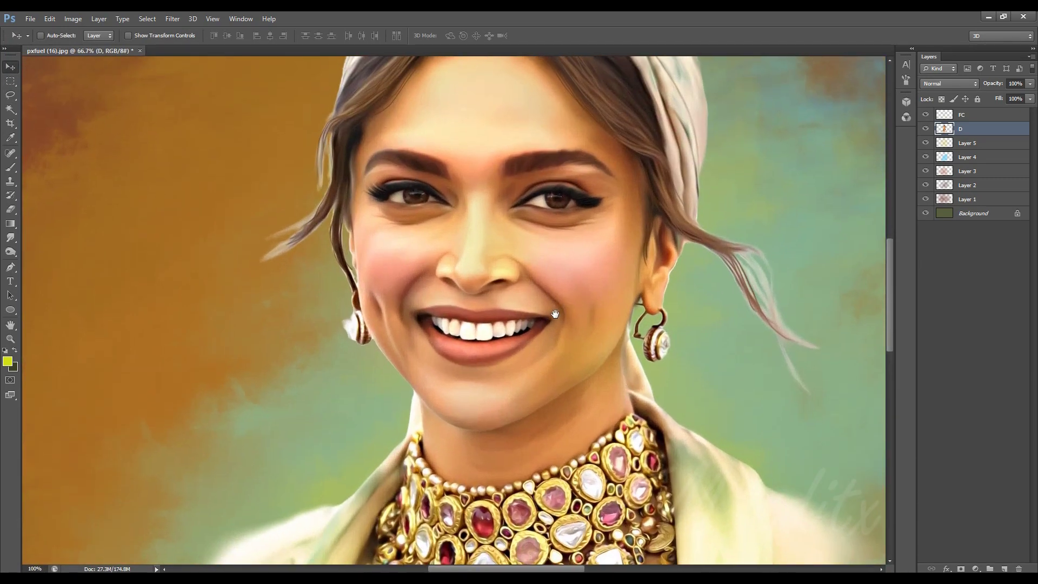
# Add a new layer named lit and set the brush colour to white.
pyautogui.click(965, 115)
pyautogui.hotkey('ctrl', 'shift', 'alt', 'n')
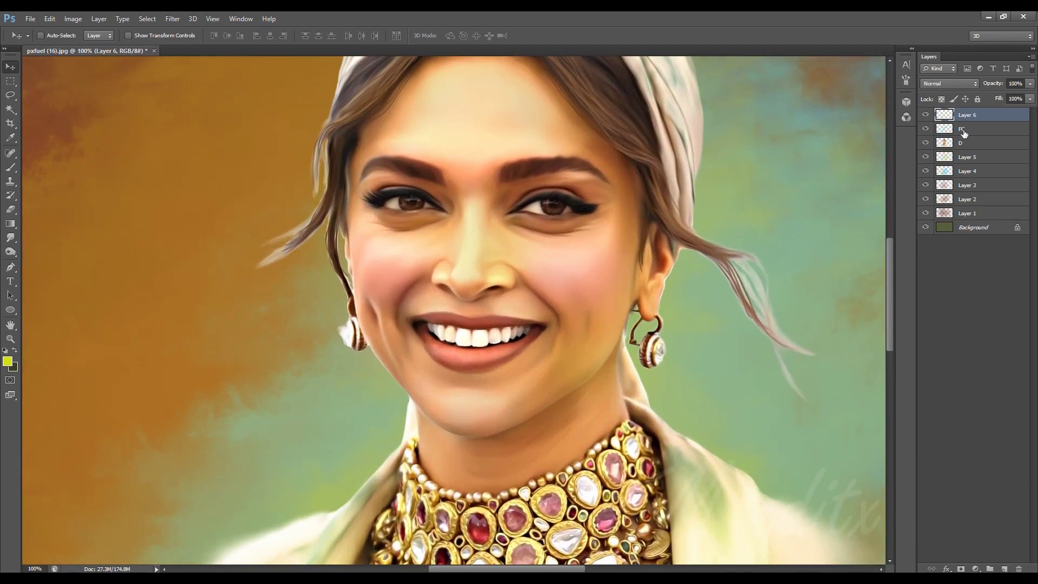
pyautogui.doubleClick(961, 115)
pyautogui.write('lit')
pyautogui.press('Return')
pyautogui.click(973, 115)
pyautogui.press('b')
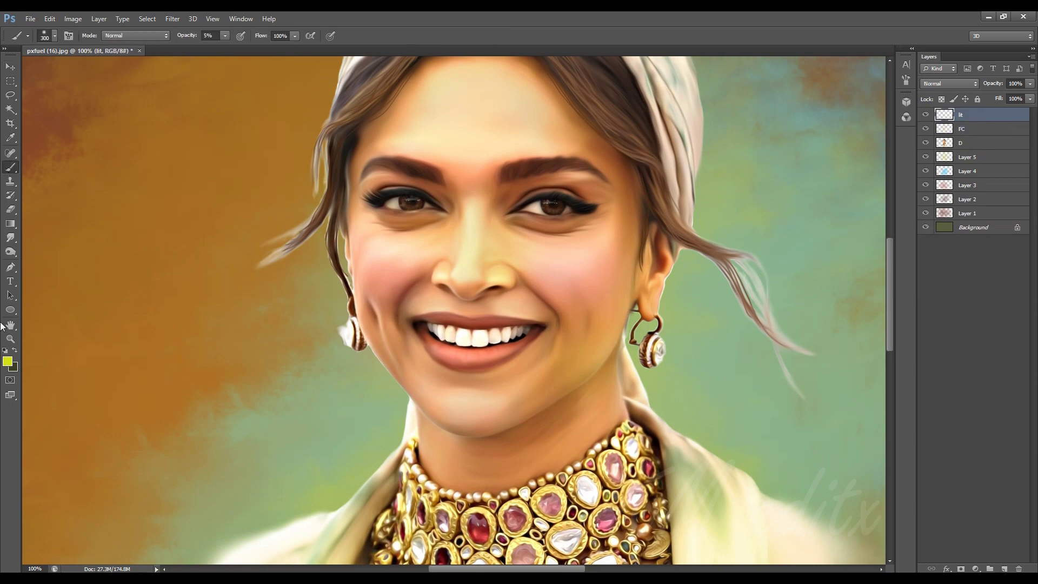
pyautogui.click(7, 361)
pyautogui.click(512, 396)
pyautogui.click(762, 407)
# Paint soft white highlights on the chin, below the cheek and around the eyes, resizing the brush.
pyautogui.press(']')
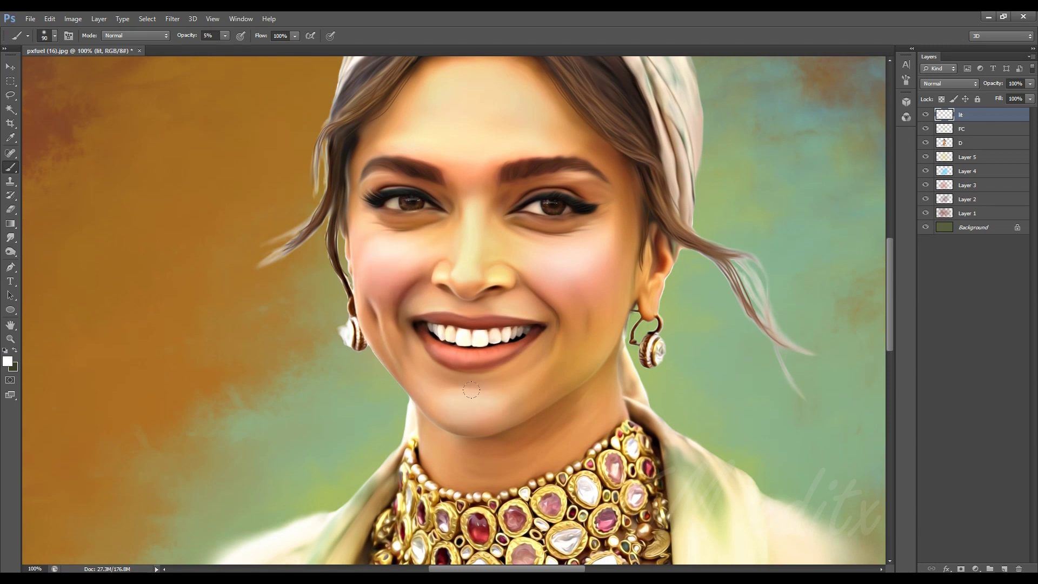
pyautogui.moveTo(471, 389); pyautogui.dragTo(537, 409)
pyautogui.press(']')
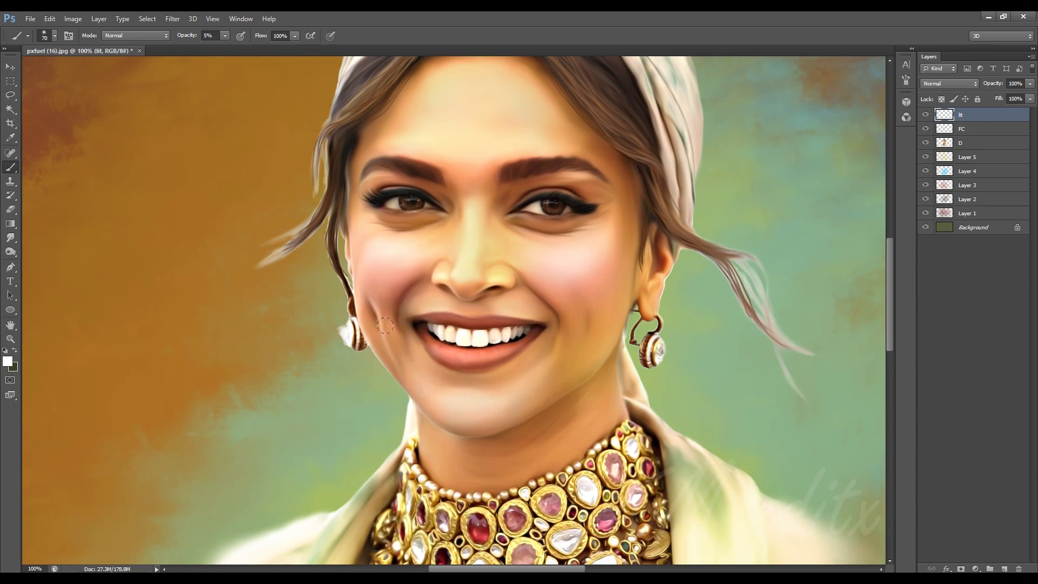
pyautogui.moveTo(386, 325); pyautogui.dragTo(392, 357)
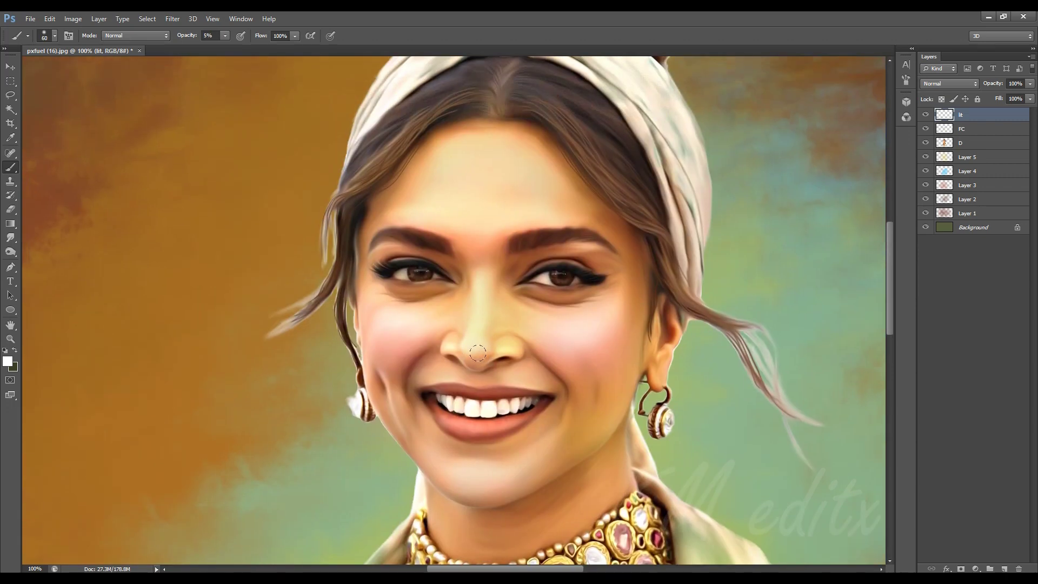
pyautogui.press('[')
pyautogui.press('[')
pyautogui.press(']')
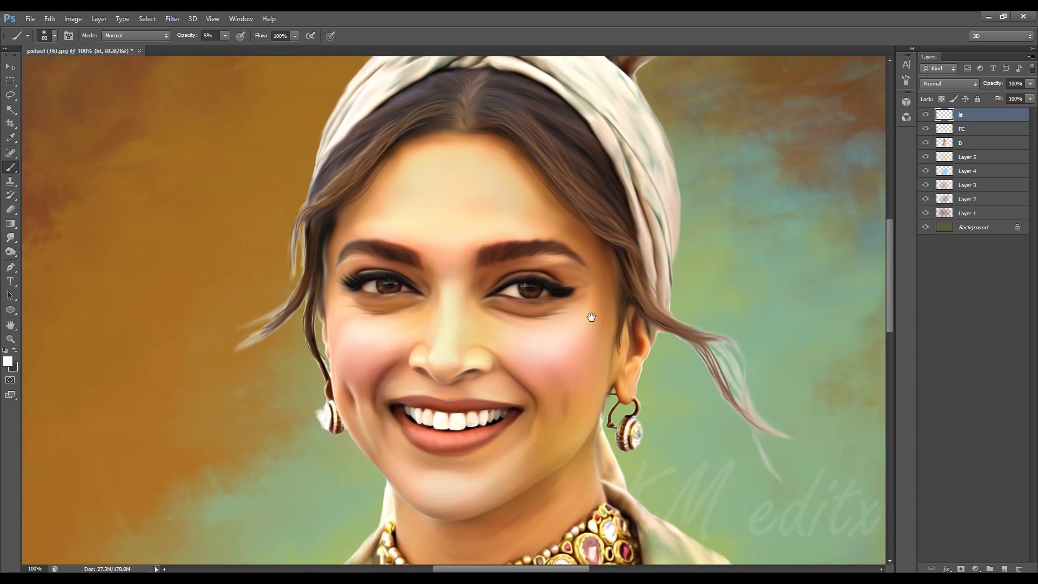
pyautogui.moveTo(474, 266); pyautogui.dragTo(443, 279)
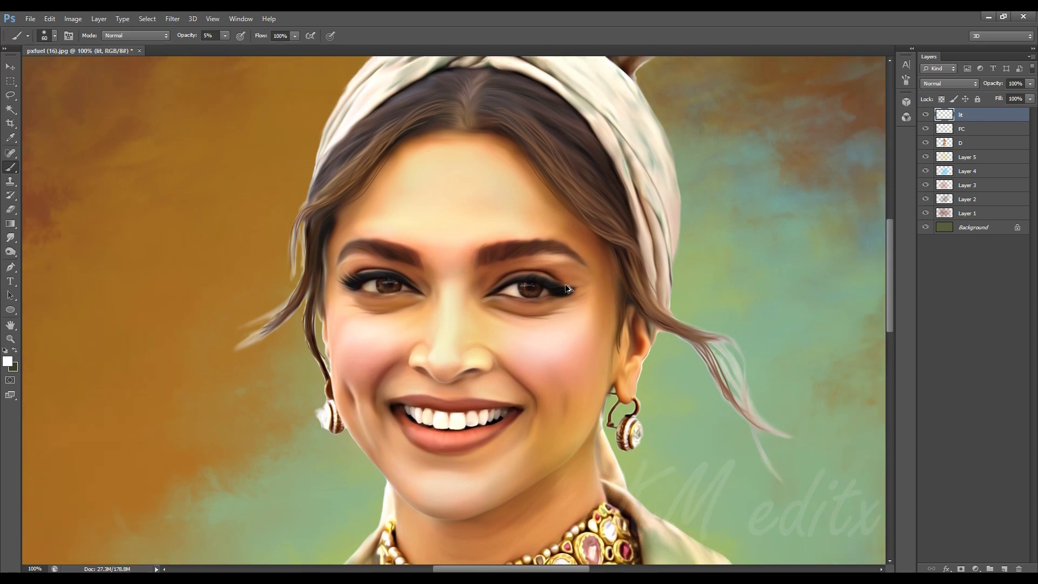
pyautogui.press('[')
pyautogui.press('[')
pyautogui.press(']')
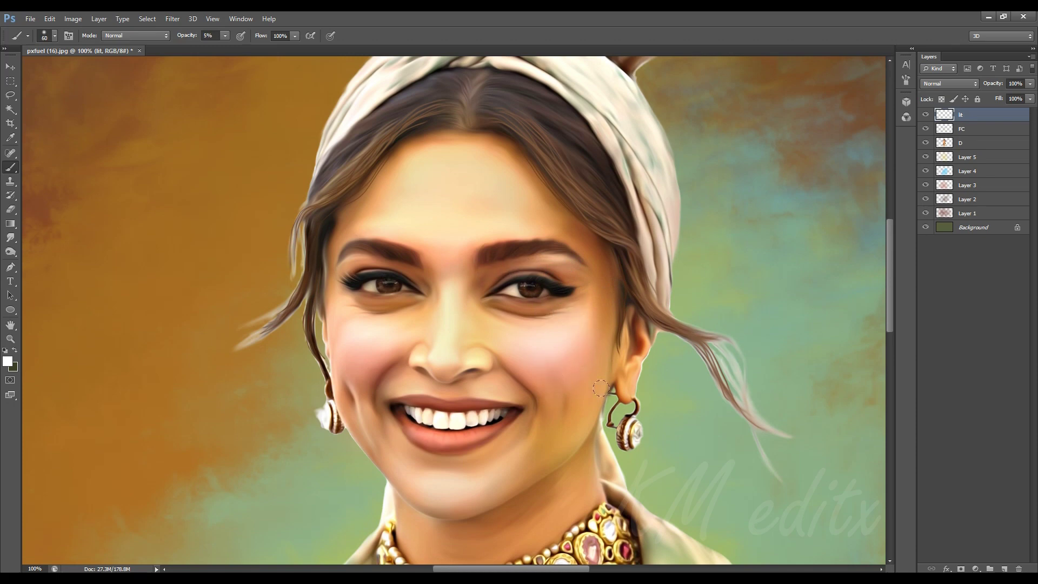
pyautogui.press('[')
pyautogui.moveTo(641, 348); pyautogui.dragTo(611, 361)
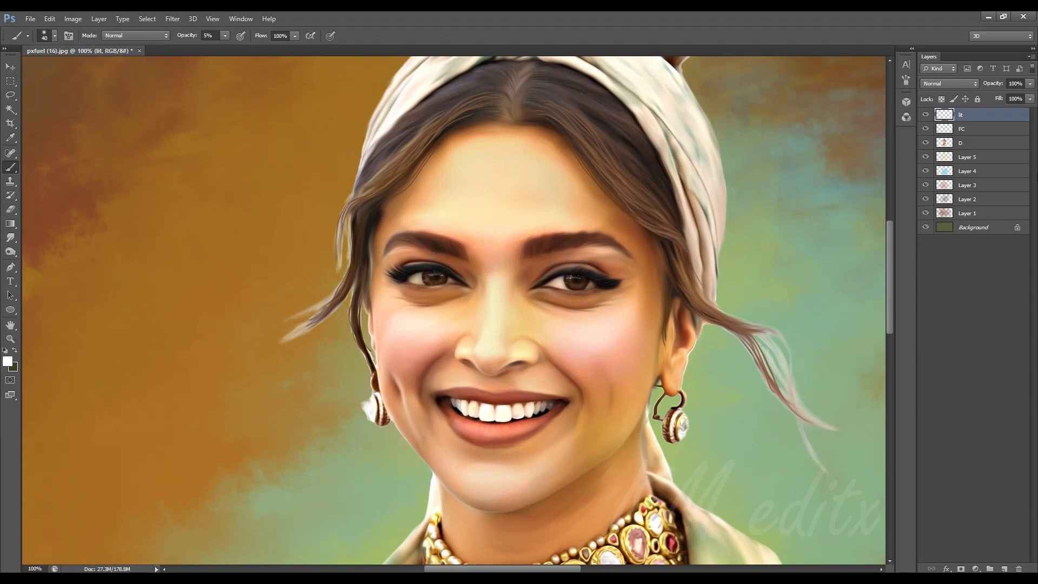
pyautogui.click(1004, 569)
# Name the new layer Dark and choose a dark olive-brown foreground colour.
pyautogui.doubleClick(967, 115)
pyautogui.write('Dark')
pyautogui.press('Return')
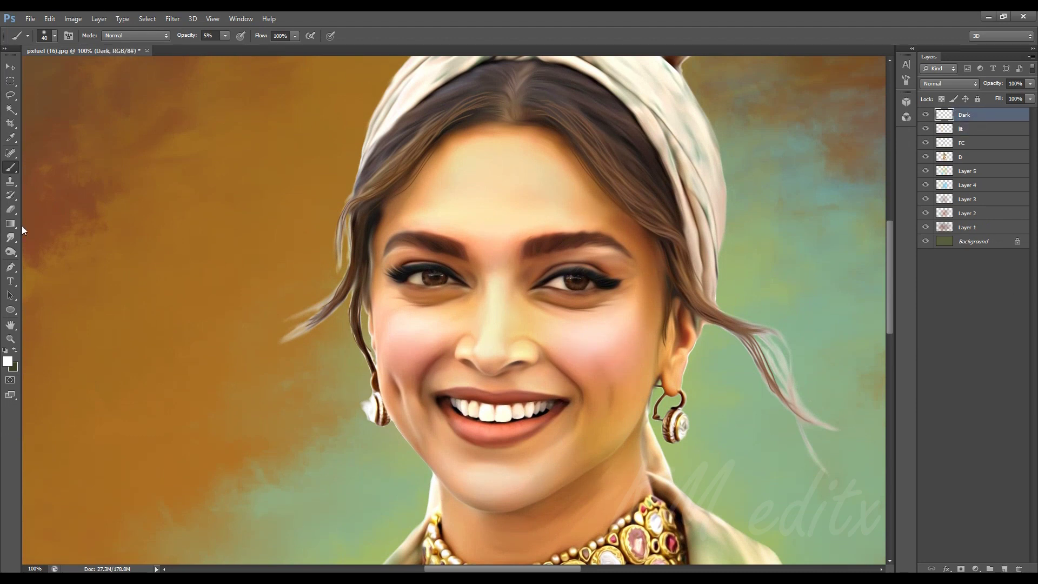
pyautogui.click(7, 361)
pyautogui.click(661, 533)
pyautogui.click(609, 495)
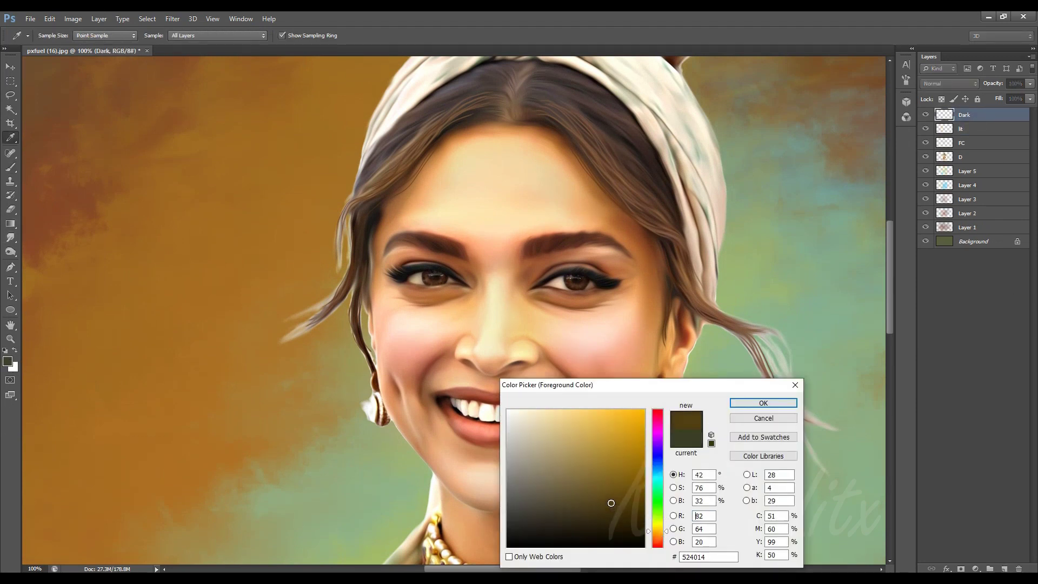
pyautogui.press('Return')
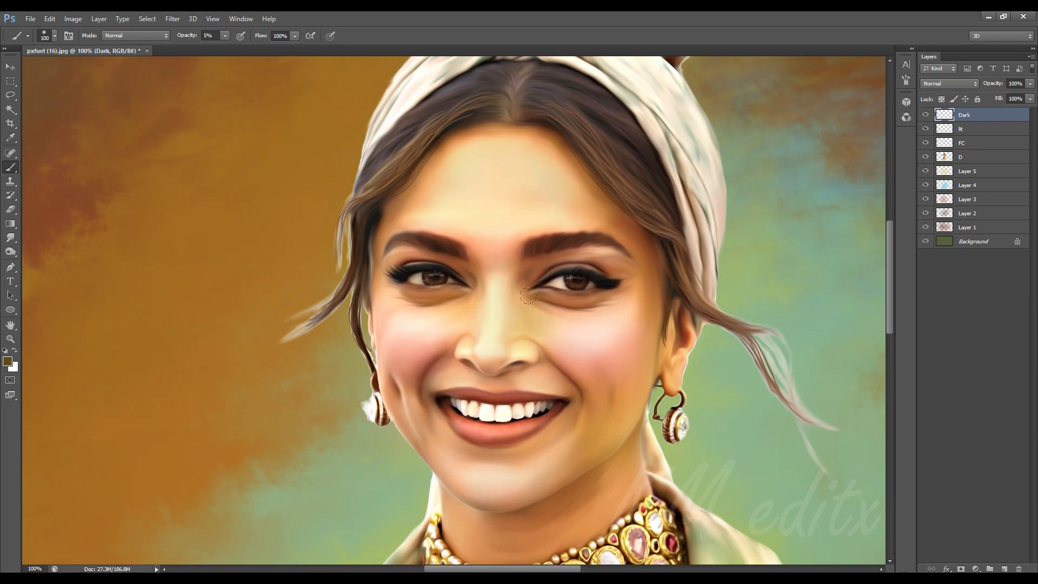
# Restore the accidentally deleted Dark layer and lay in first brown shadow strokes.
pyautogui.press('Delete')
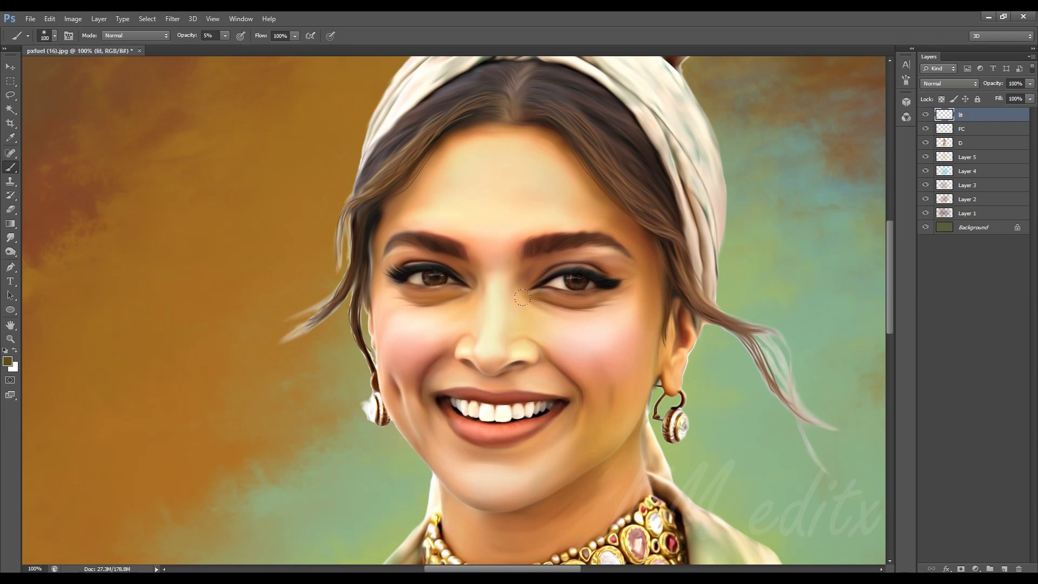
pyautogui.hotkey('ctrl', 'z')
pyautogui.press('[')
pyautogui.press('[')
pyautogui.press('[')
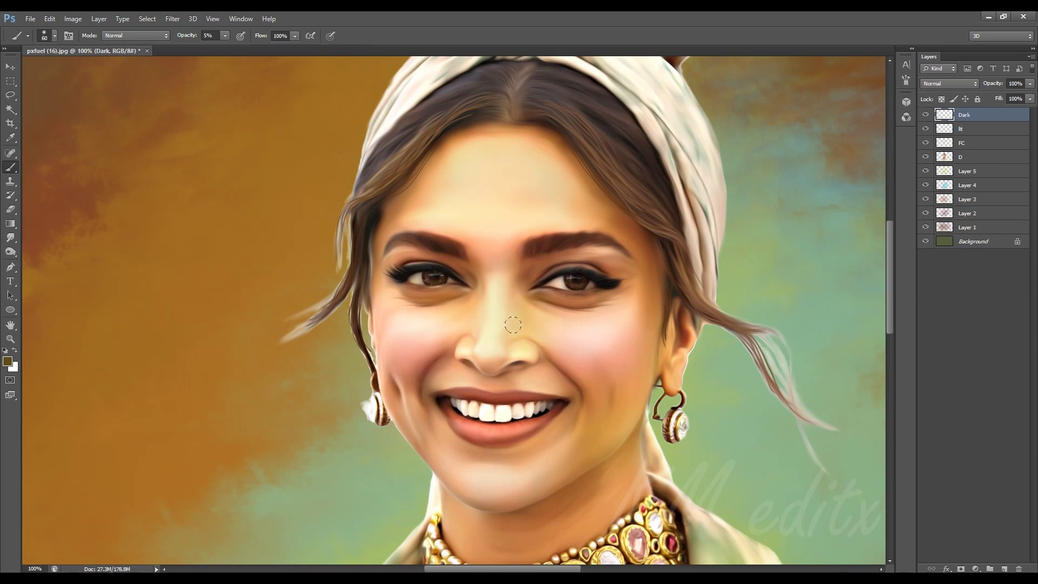
pyautogui.moveTo(473, 295); pyautogui.dragTo(673, 338)
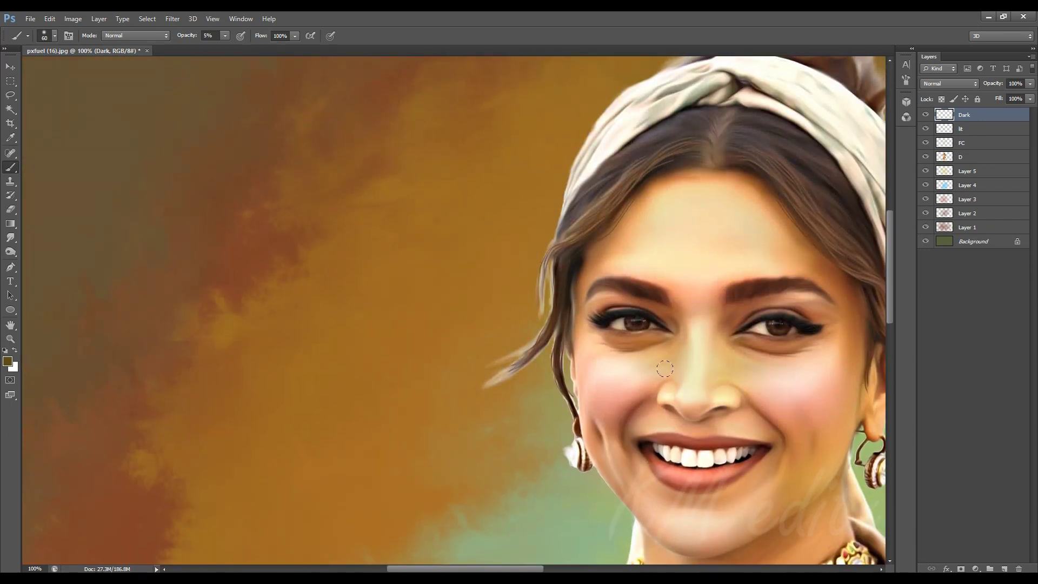
pyautogui.moveTo(665, 373); pyautogui.dragTo(567, 331)
# Set the Dark layer's blend mode to Multiply after briefly trying Soft Light.
pyautogui.click(972, 84)
pyautogui.click(932, 233)
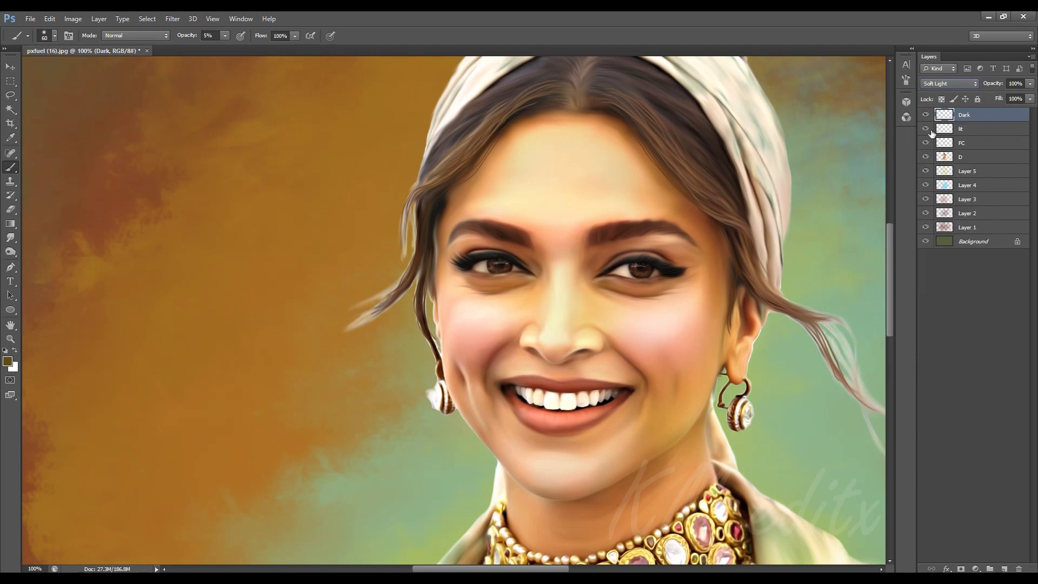
pyautogui.click(951, 83)
pyautogui.click(938, 129)
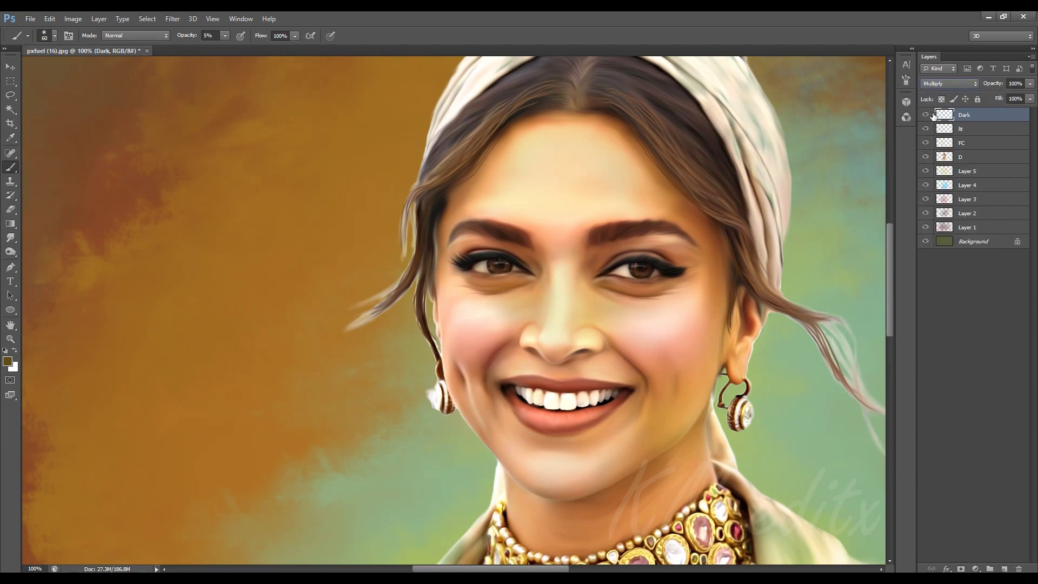
# Paint soft brown shading around the cheeks, resizing the brush as needed.
pyautogui.moveTo(700, 336); pyautogui.dragTo(689, 249)
pyautogui.press('[')
pyautogui.press('[')
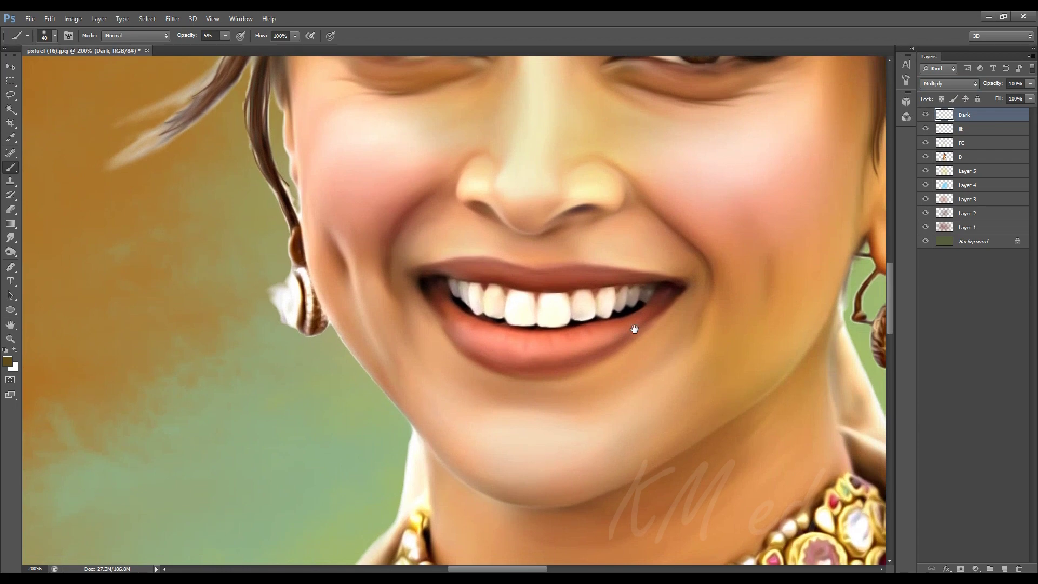
pyautogui.moveTo(616, 397); pyautogui.dragTo(532, 397)
pyautogui.press(']')
pyautogui.press(']')
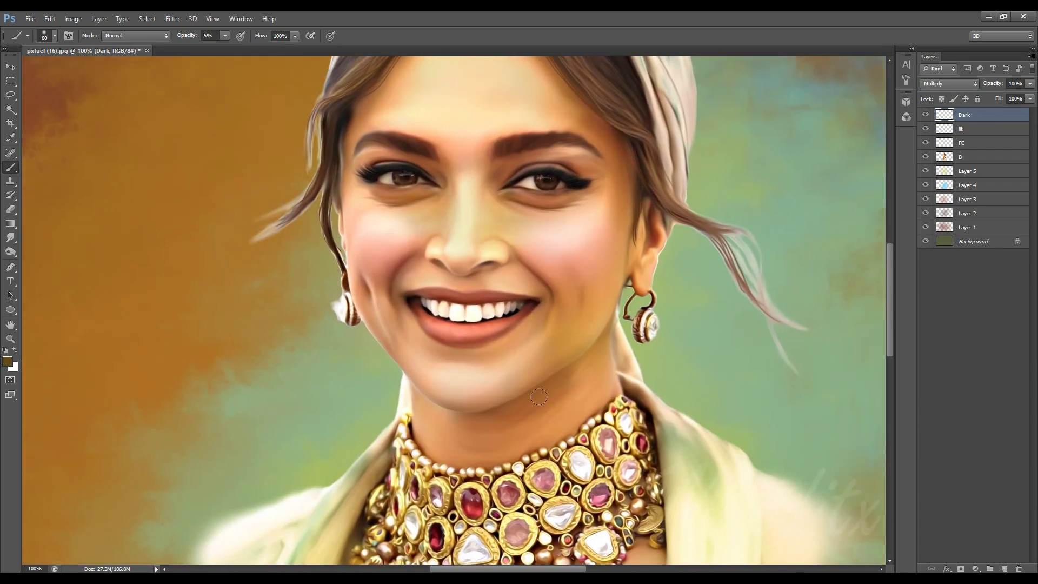
pyautogui.moveTo(575, 103); pyautogui.dragTo(516, 227)
pyautogui.press(']')
pyautogui.press(']')
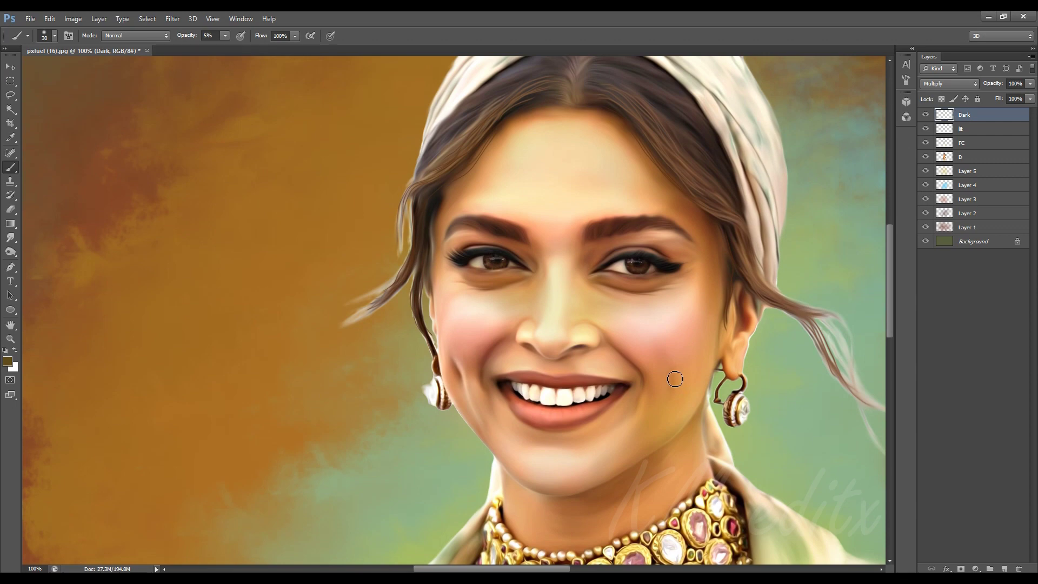
pyautogui.press(']')
pyautogui.press(']')
pyautogui.press(']')
# Darken the area between the nose and upper lip with a smaller brush.
pyautogui.scroll(1, 676, 419)
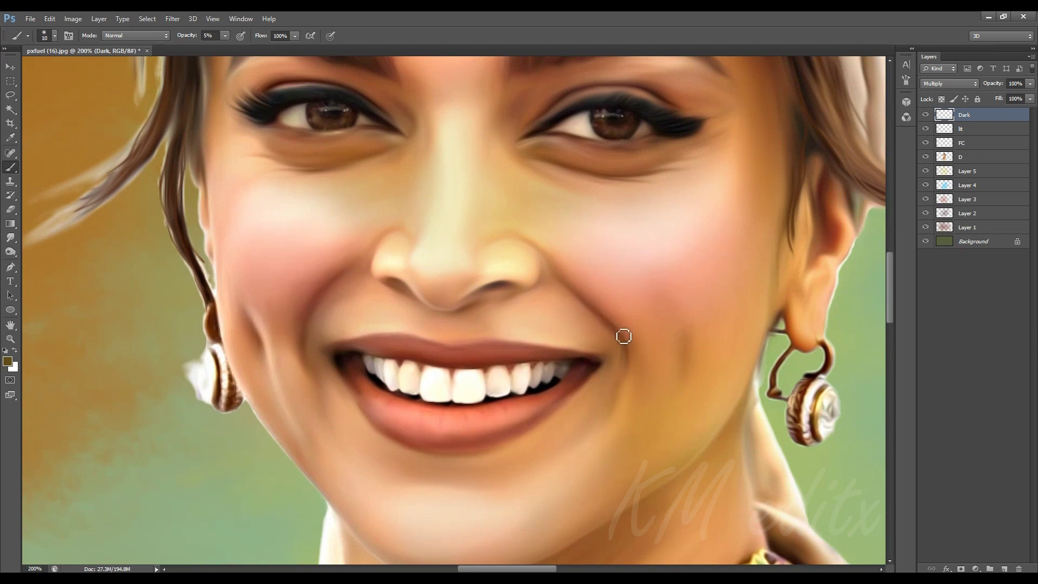
pyautogui.hscroll(-5, 602, 401)
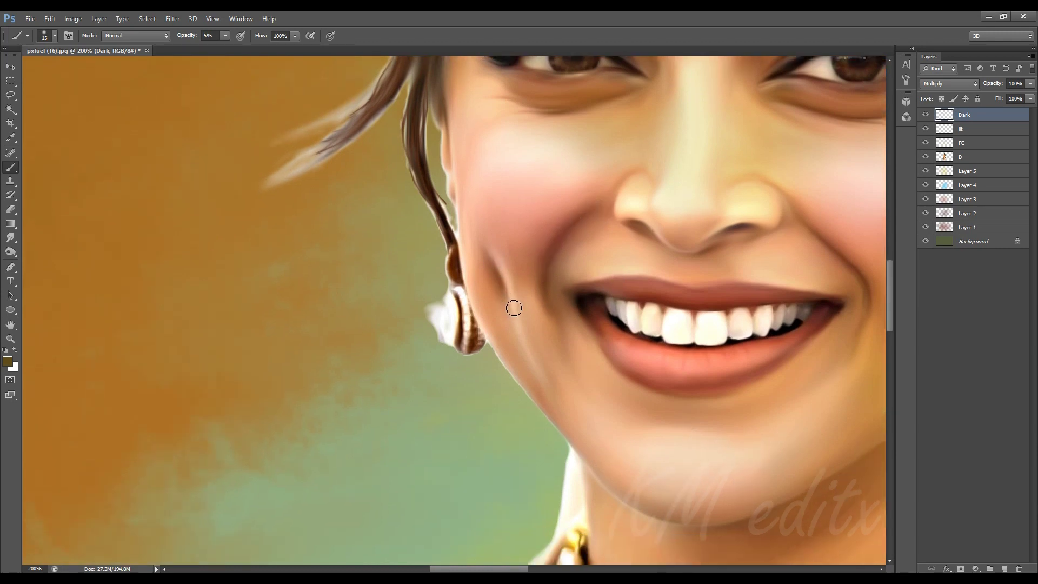
pyautogui.hscroll(5, 514, 308)
pyautogui.press('[')
pyautogui.press('[')
pyautogui.press('[')
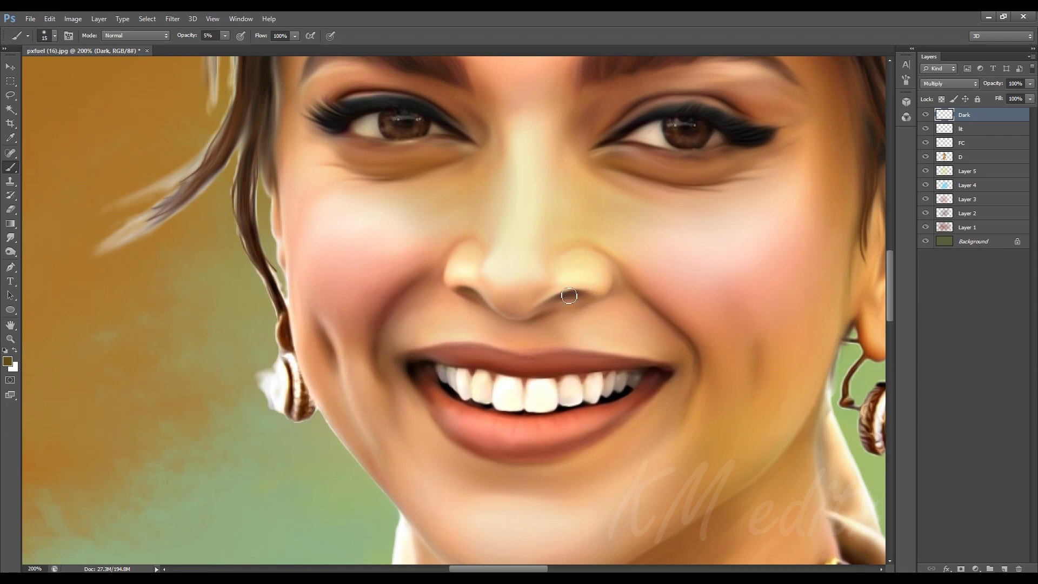
pyautogui.moveTo(544, 323); pyautogui.dragTo(525, 330)
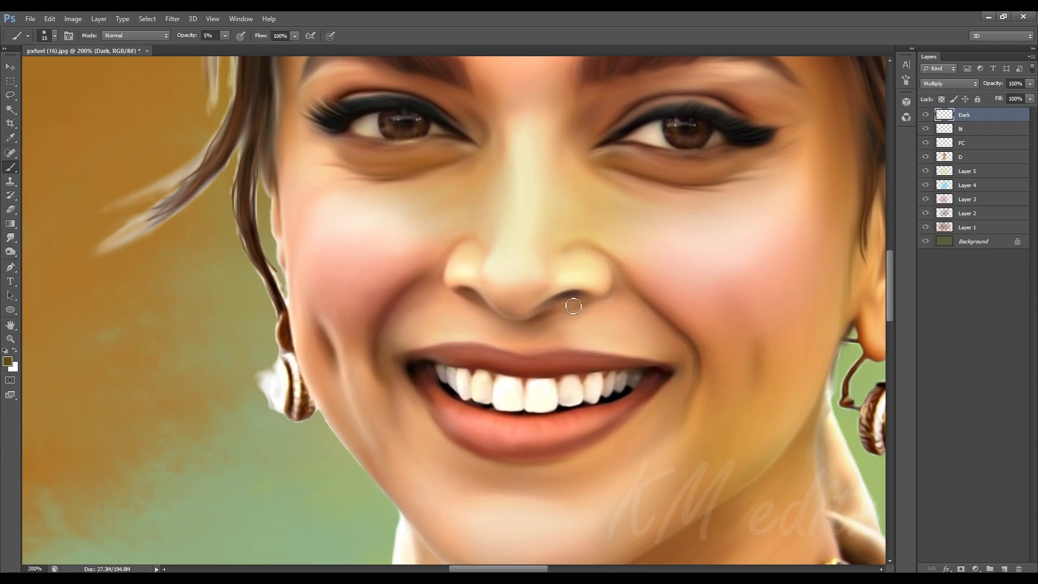
pyautogui.hscroll(-3, 573, 306)
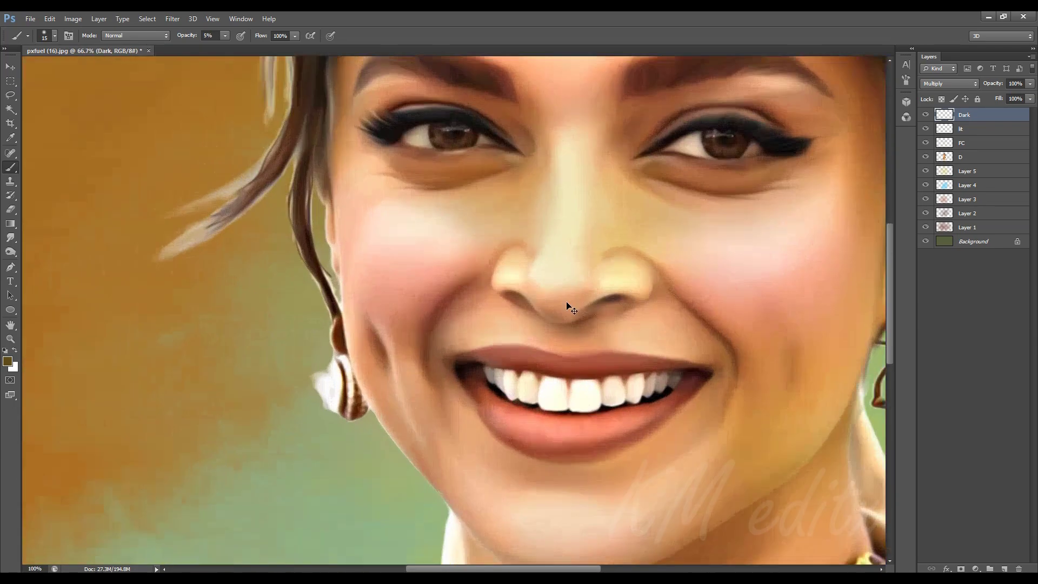
# Raise brush opacity to 10% and darken the under-eye crease and nostril wing.
pyautogui.moveTo(705, 195); pyautogui.dragTo(389, 320)
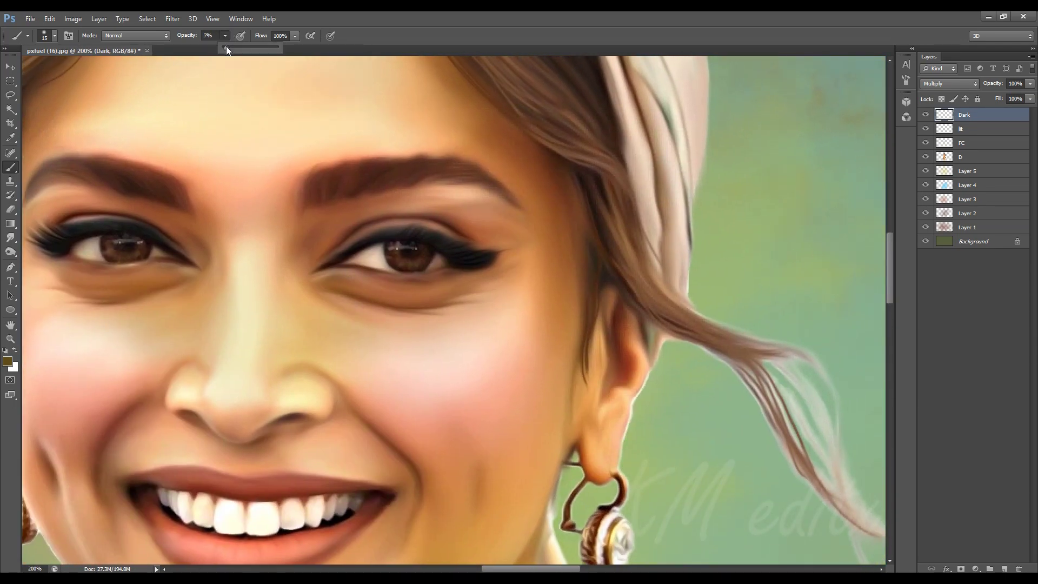
pyautogui.press('[')
pyautogui.press('[')
pyautogui.press('1')
pyautogui.press(']')
pyautogui.moveTo(527, 318)
pyautogui.mouseDown()
pyautogui.moveTo(441, 319)
pyautogui.moveTo(429, 331)
pyautogui.moveTo(463, 319)
pyautogui.moveTo(452, 313)
pyautogui.moveTo(600, 345)
pyautogui.mouseUp()
pyautogui.hscroll(-5, 563, 290)
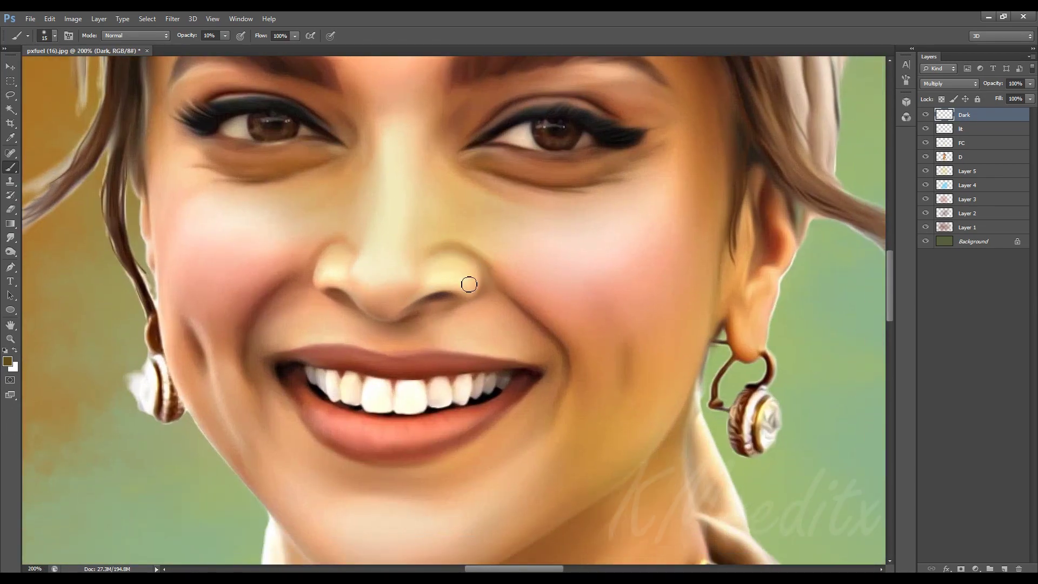
pyautogui.moveTo(468, 283); pyautogui.dragTo(478, 257)
# Zoom in on the chin and deepen the faint shadow along the jawline.
pyautogui.moveTo(420, 311); pyautogui.dragTo(431, 297)
pyautogui.press('[')
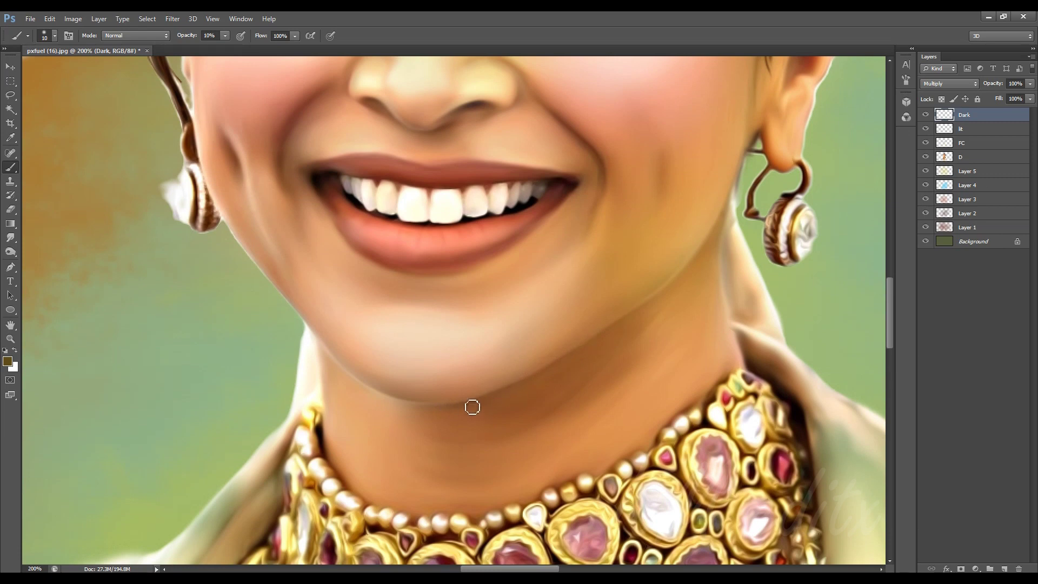
pyautogui.hotkey('ctrl', '+')
pyautogui.moveTo(700, 125); pyautogui.dragTo(559, 241)
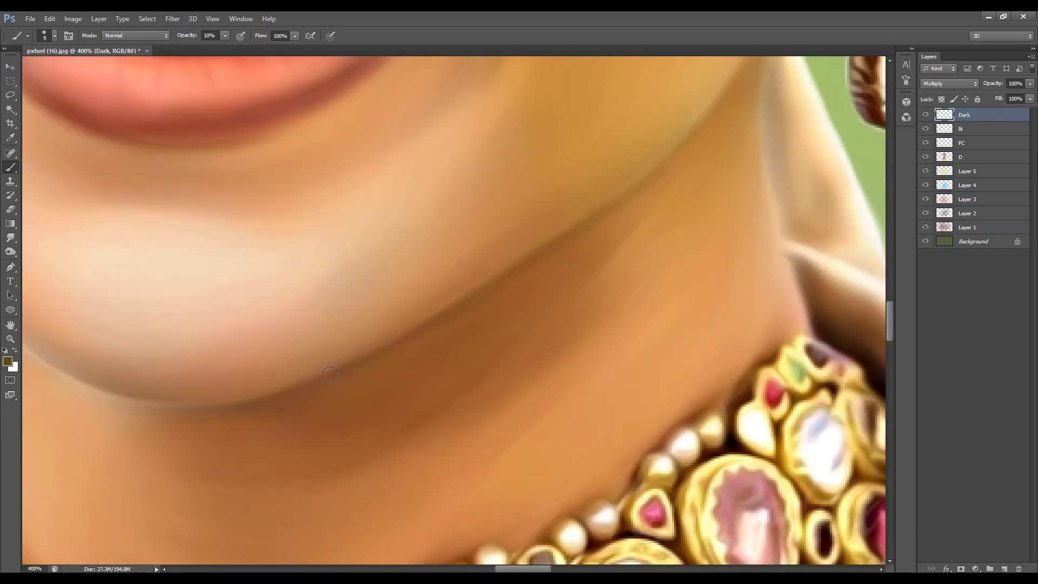
pyautogui.scroll(10, 672, 100)
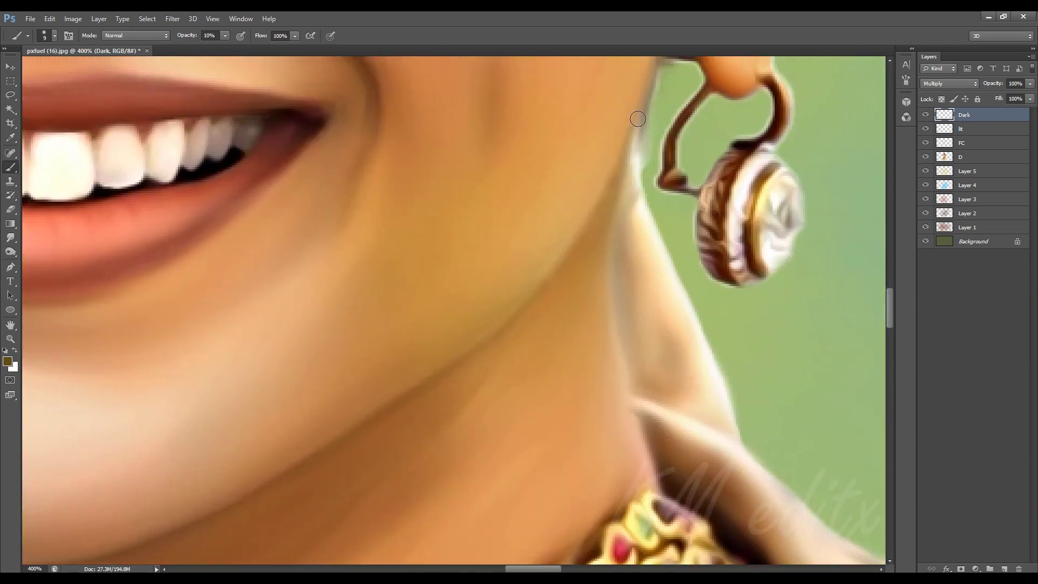
pyautogui.hscroll(8, 637, 116)
pyautogui.moveTo(591, 189); pyautogui.dragTo(533, 283)
pyautogui.scroll(-2, 533, 282)
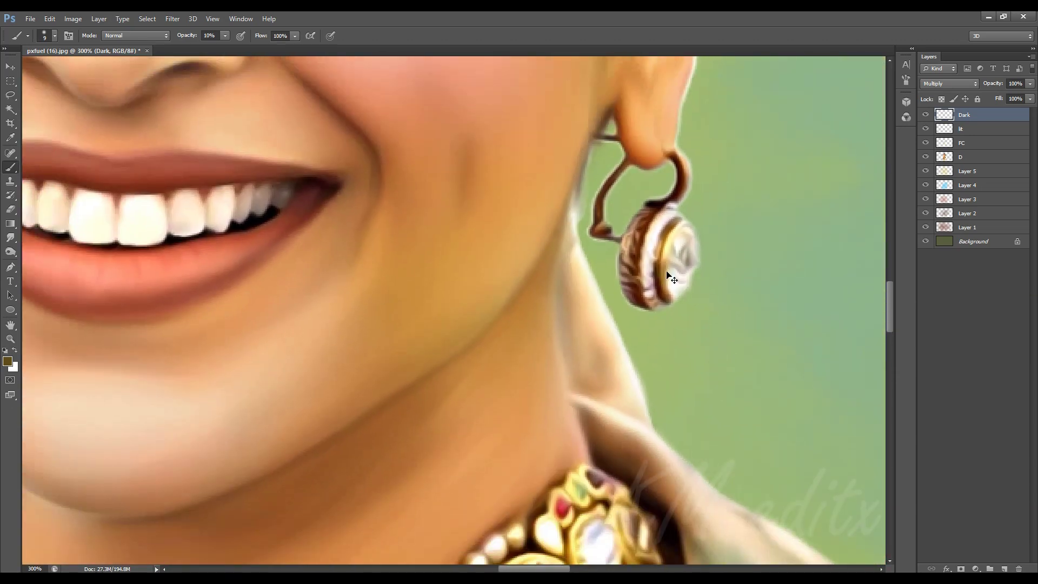
pyautogui.scroll(-4, 533, 283)
pyautogui.scroll(4, 688, 263)
pyautogui.press('r')
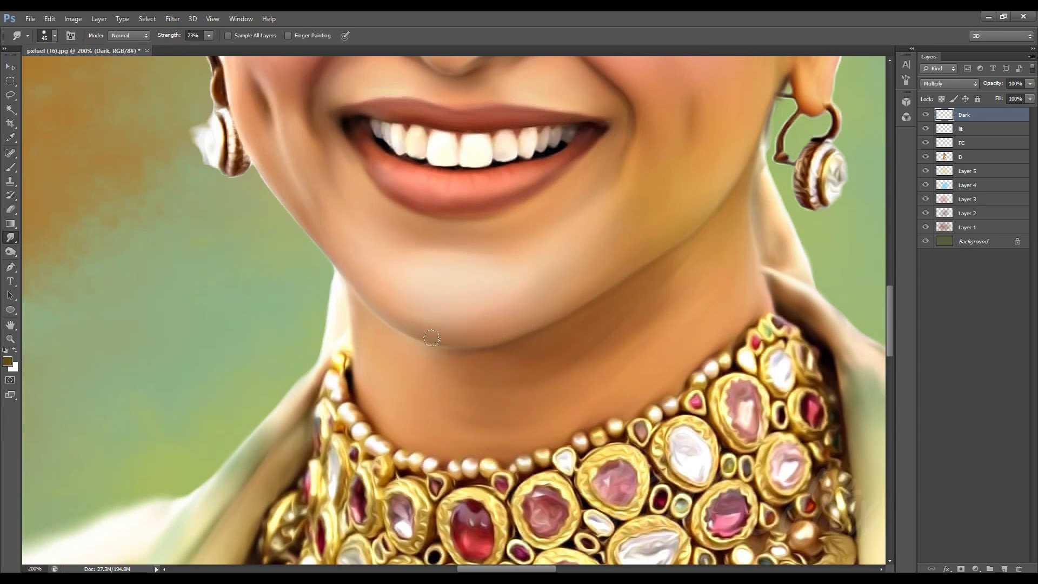
# Toggle the Dark layer's visibility to compare the portrait before and after shading.
pyautogui.scroll(-4, 432, 338)
pyautogui.scroll(2, 431, 339)
pyautogui.click(925, 114)
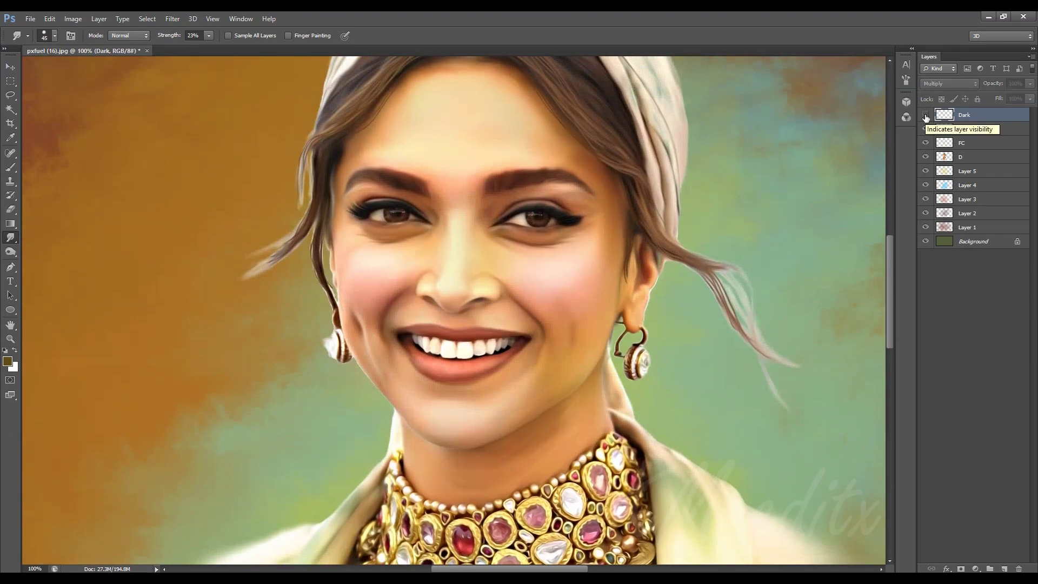
pyautogui.doubleClick(925, 115)
pyautogui.click(925, 115)
pyautogui.doubleClick(925, 115)
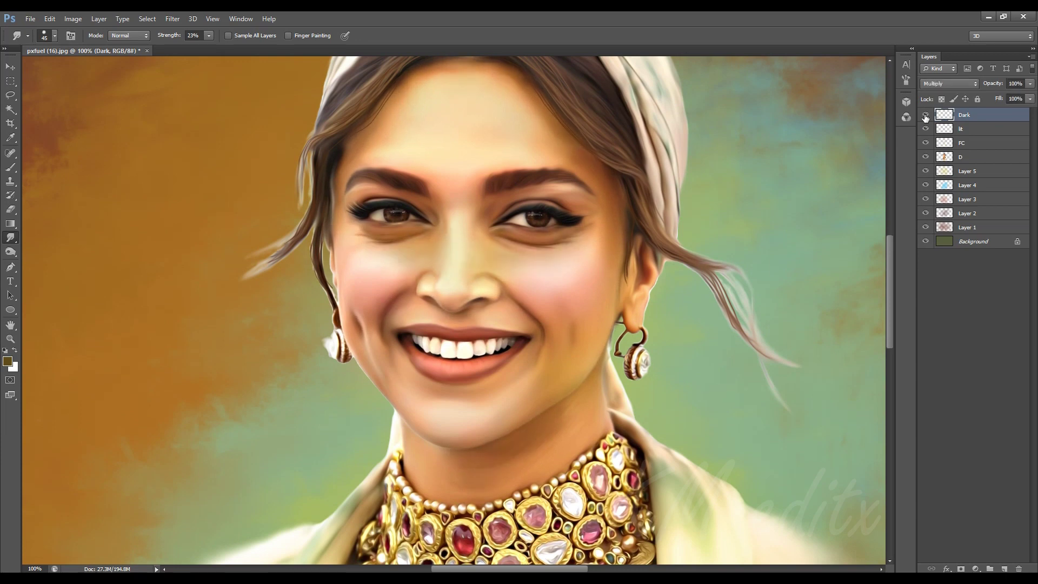
pyautogui.hotkey('ctrl', '-')
# Raise layer D's saturation to +4 with Hue/Saturation.
pyautogui.click(11, 67)
pyautogui.keyDown('ctrl'); pyautogui.click(662, 236); pyautogui.keyUp('ctrl')
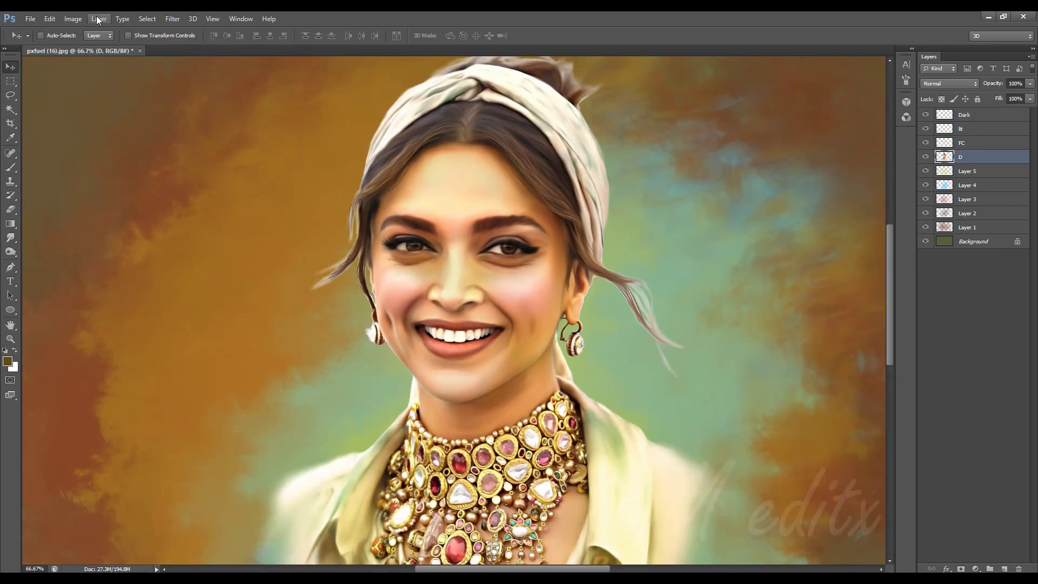
pyautogui.click(73, 18)
pyautogui.click(251, 102)
pyautogui.moveTo(832, 296)
pyautogui.mouseDown()
pyautogui.moveTo(816, 298)
pyautogui.moveTo(827, 300)
pyautogui.mouseUp()
pyautogui.press('Return')
# Scroll the Layers panel and select the Dark layer.
pyautogui.scroll(-1, 625, 300)
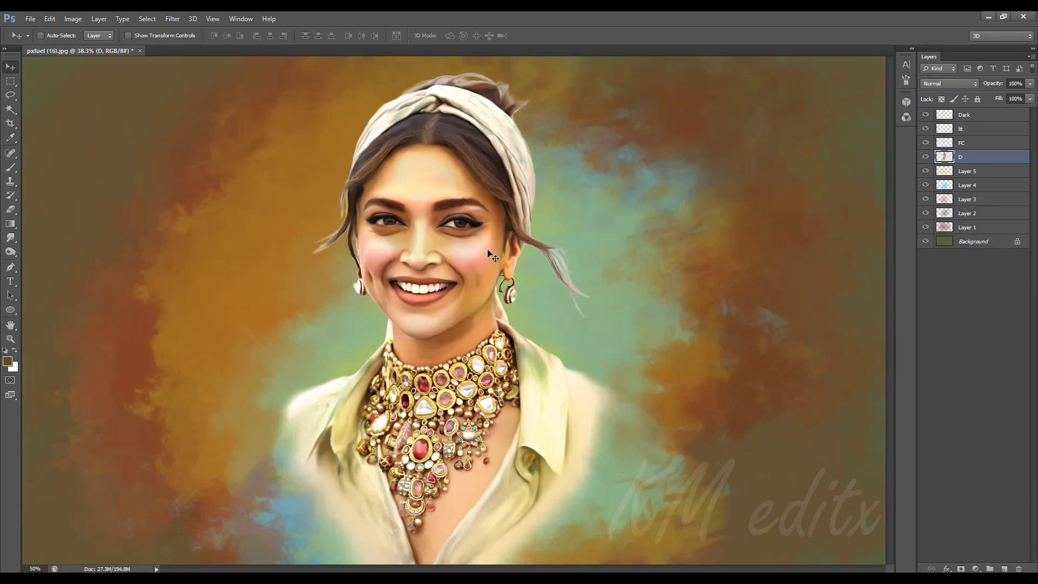
pyautogui.scroll(2, 625, 299)
pyautogui.scroll(1, 625, 300)
pyautogui.scroll(-2, 625, 299)
pyautogui.scroll(2, 562, 243)
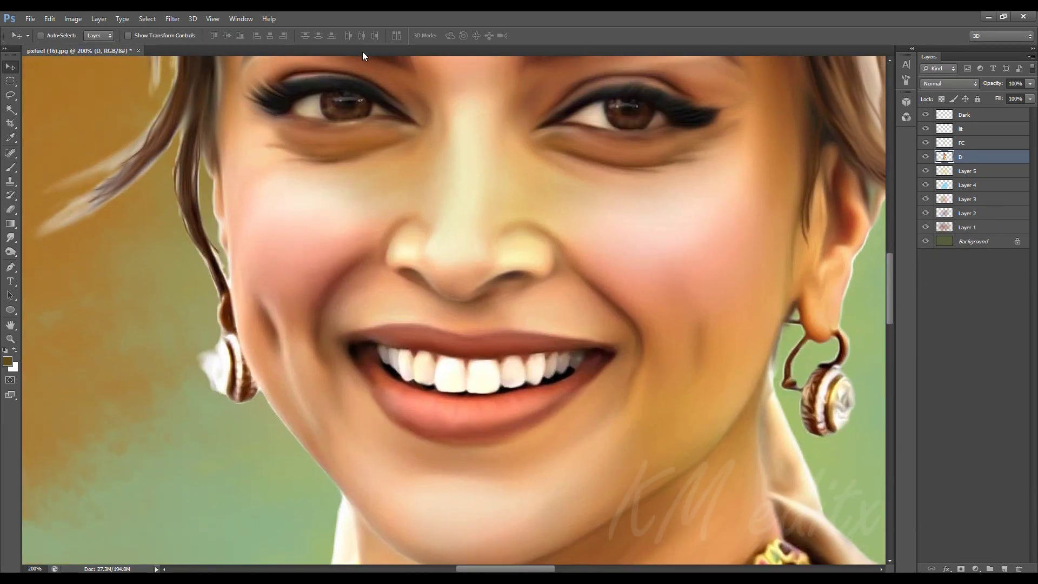
pyautogui.click(967, 115)
# Add a new layer above Dark and name it Lips.
pyautogui.click(1003, 569)
pyautogui.doubleClick(972, 116)
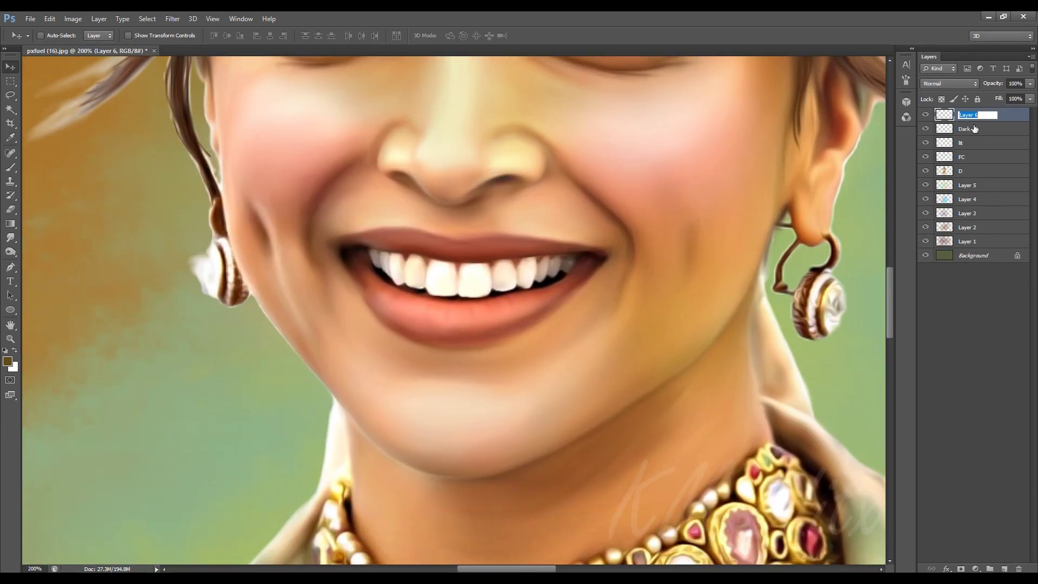
pyautogui.write('s')
pyautogui.press('Return')
# Choose a dark red foreground colour and set the brush to full opacity.
pyautogui.click(10, 137)
pyautogui.click(7, 361)
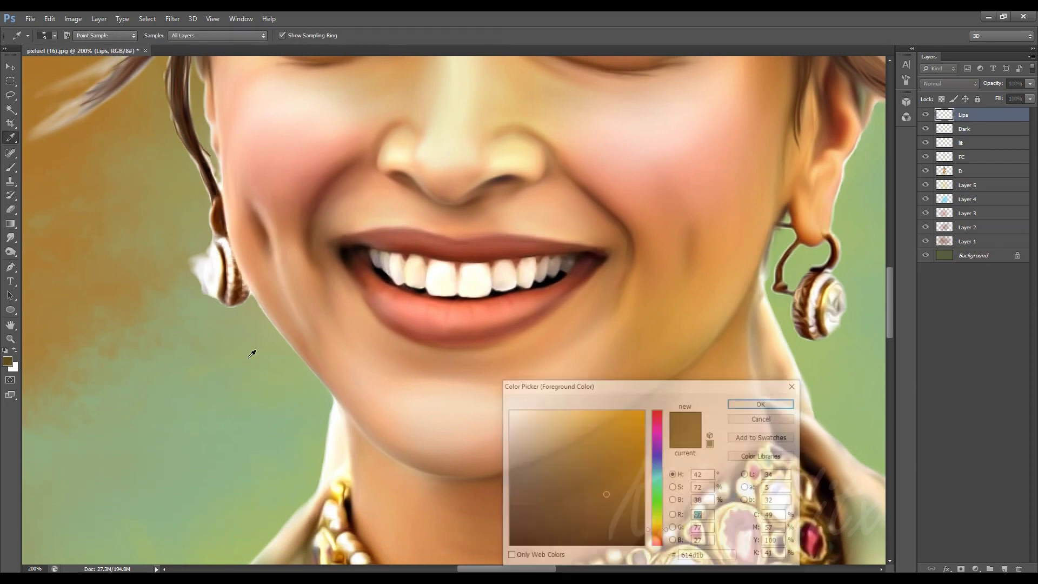
pyautogui.click(658, 543)
pyautogui.click(626, 465)
pyautogui.press('Return')
pyautogui.press('b')
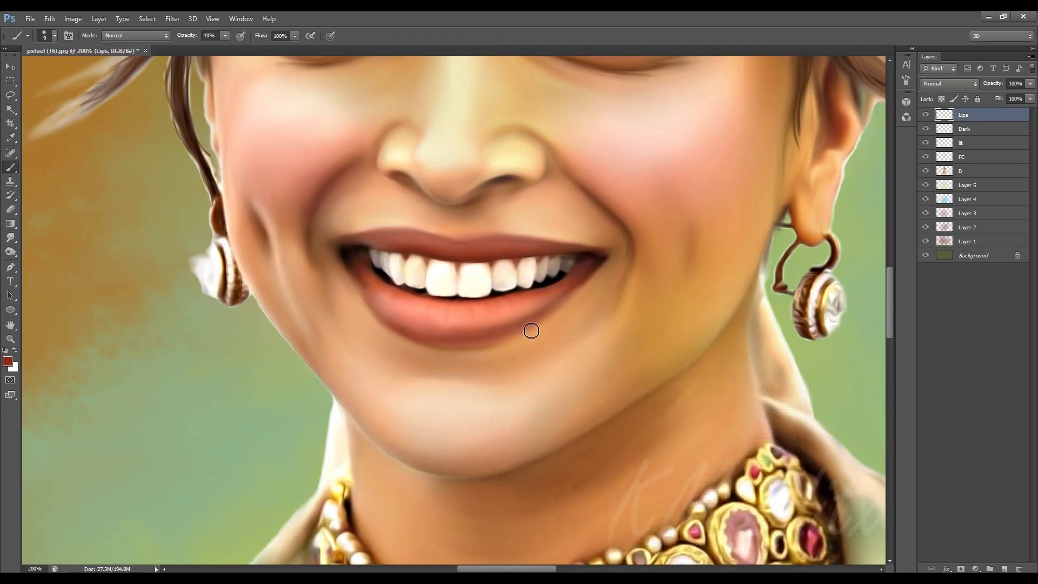
pyautogui.moveTo(228, 42); pyautogui.dragTo(277, 47)
pyautogui.press('[')
pyautogui.press('[')
pyautogui.press('[')
# Paint the upper and lower lips dark red and blend the Lips layer as Soft Light.
pyautogui.moveTo(351, 246)
pyautogui.mouseDown()
pyautogui.moveTo(598, 259)
pyautogui.moveTo(540, 294)
pyautogui.moveTo(446, 306)
pyautogui.moveTo(546, 302)
pyautogui.moveTo(378, 305)
pyautogui.moveTo(430, 318)
pyautogui.moveTo(478, 315)
pyautogui.moveTo(345, 249)
pyautogui.mouseUp()
pyautogui.press(']')
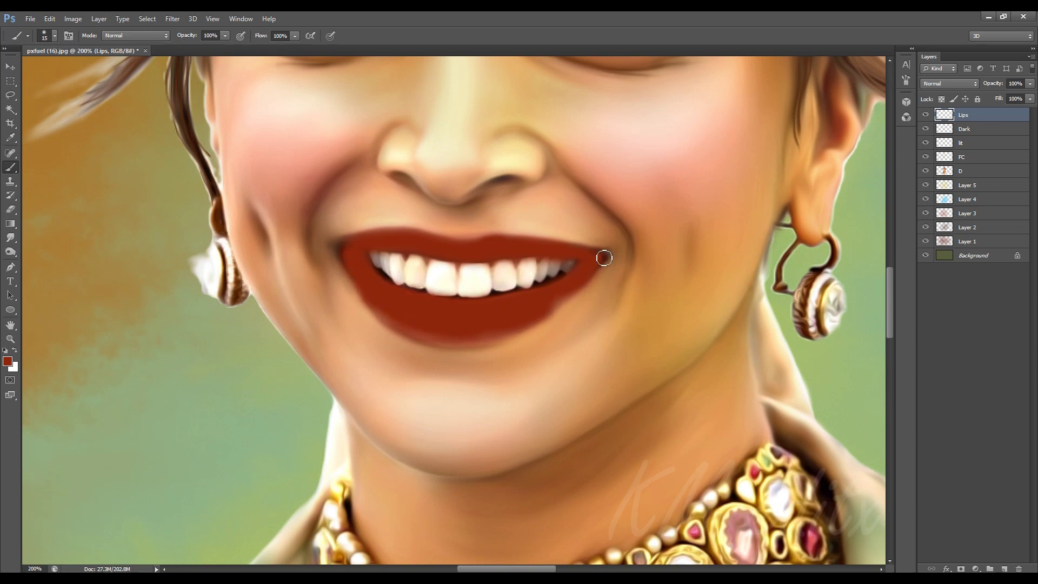
pyautogui.moveTo(574, 284); pyautogui.dragTo(558, 303)
pyautogui.moveTo(503, 243); pyautogui.dragTo(431, 327)
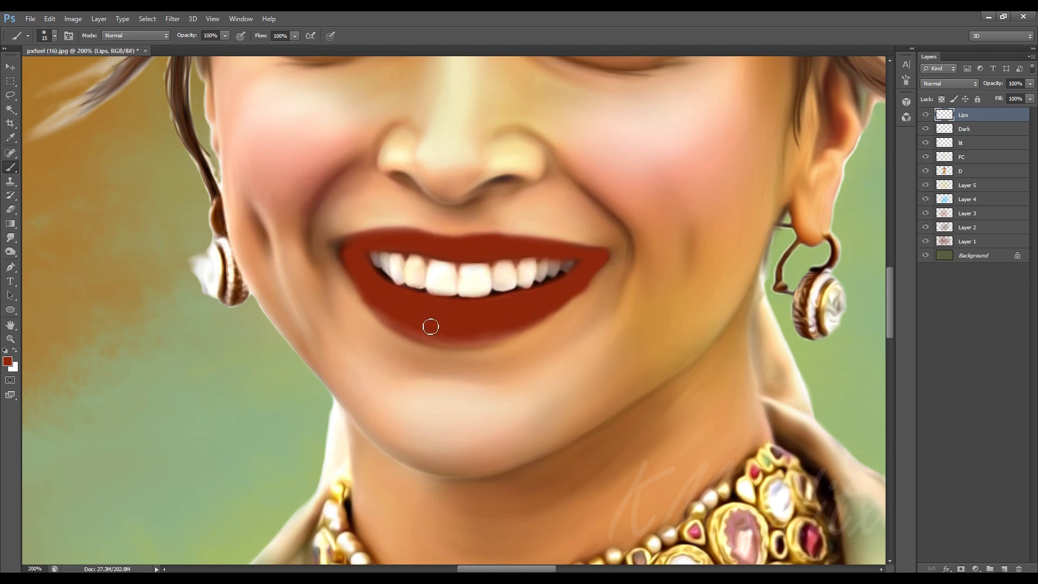
pyautogui.click(949, 84)
pyautogui.click(943, 257)
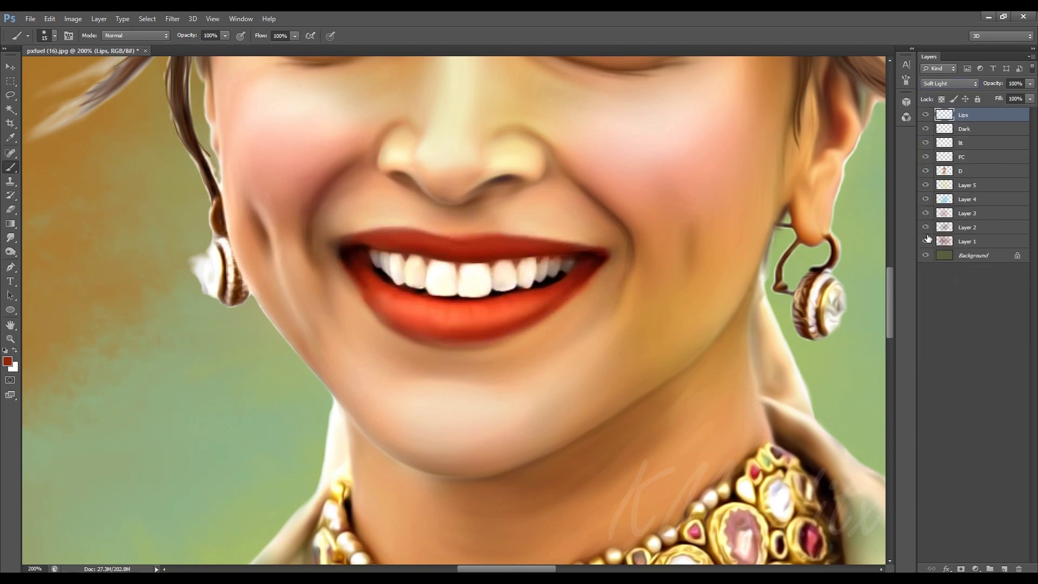
# Erase excess red along the lower-lip edge and add a new empty layer above Lips.
pyautogui.click(10, 209)
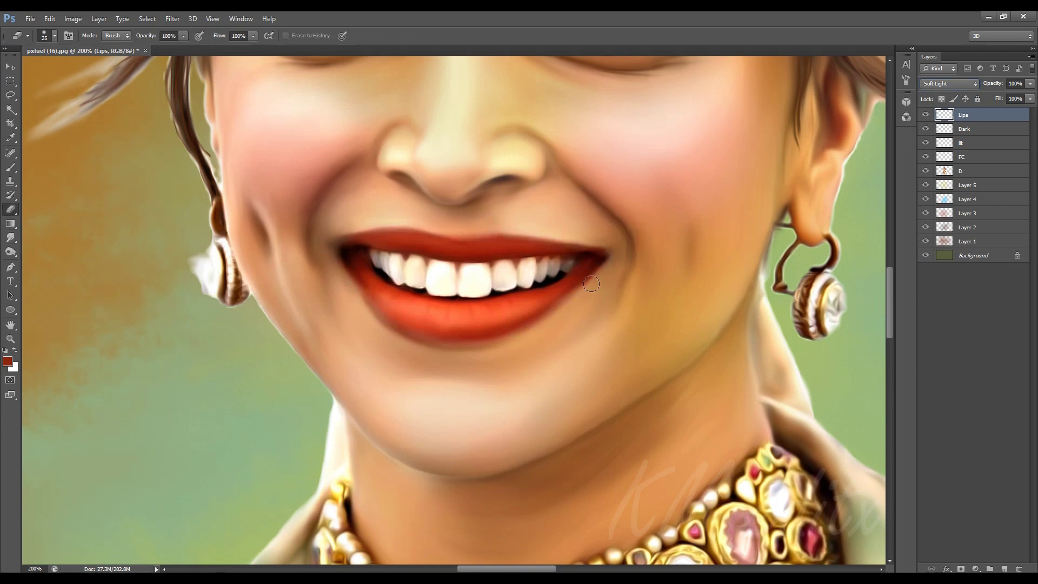
pyautogui.moveTo(590, 283); pyautogui.dragTo(378, 315)
pyautogui.hotkey('ctrl', 'z')
pyautogui.moveTo(520, 332); pyautogui.dragTo(465, 340)
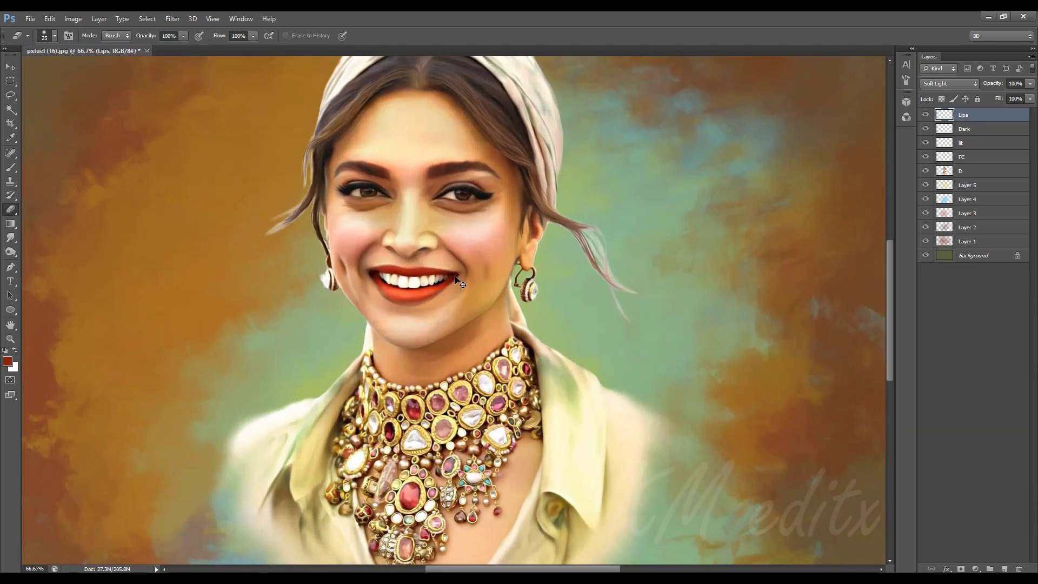
pyautogui.scroll(2, 528, 232)
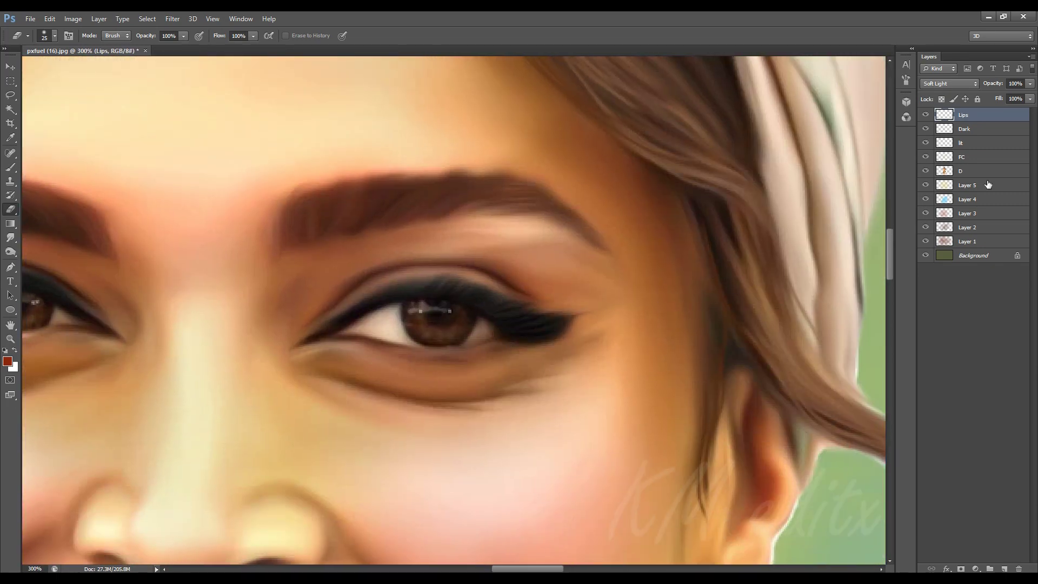
pyautogui.click(1004, 568)
# Name the new layer Eye line and choose a near-black foreground colour.
pyautogui.doubleClick(967, 115)
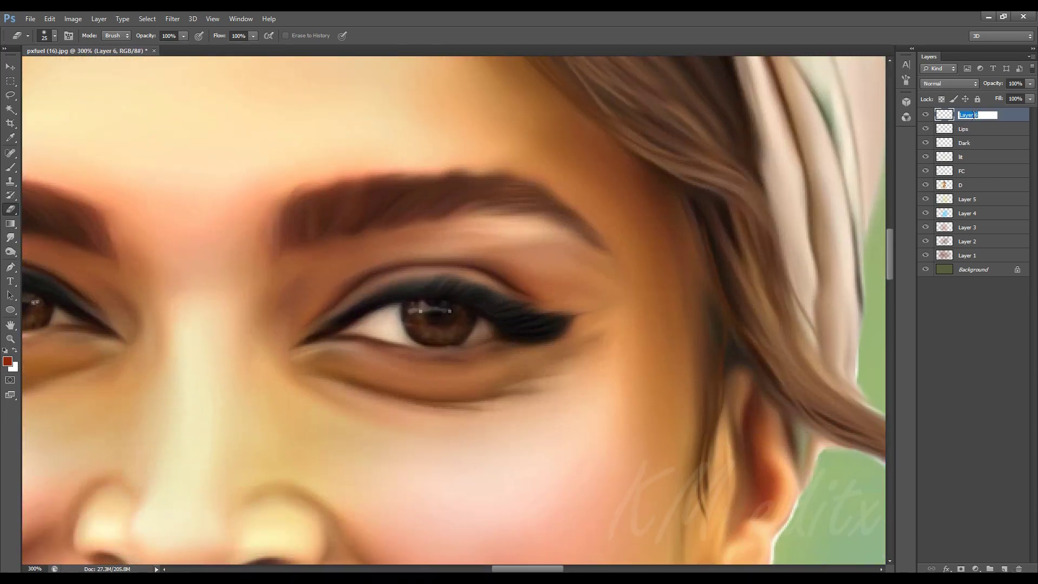
pyautogui.write('Eye line')
pyautogui.press('Return')
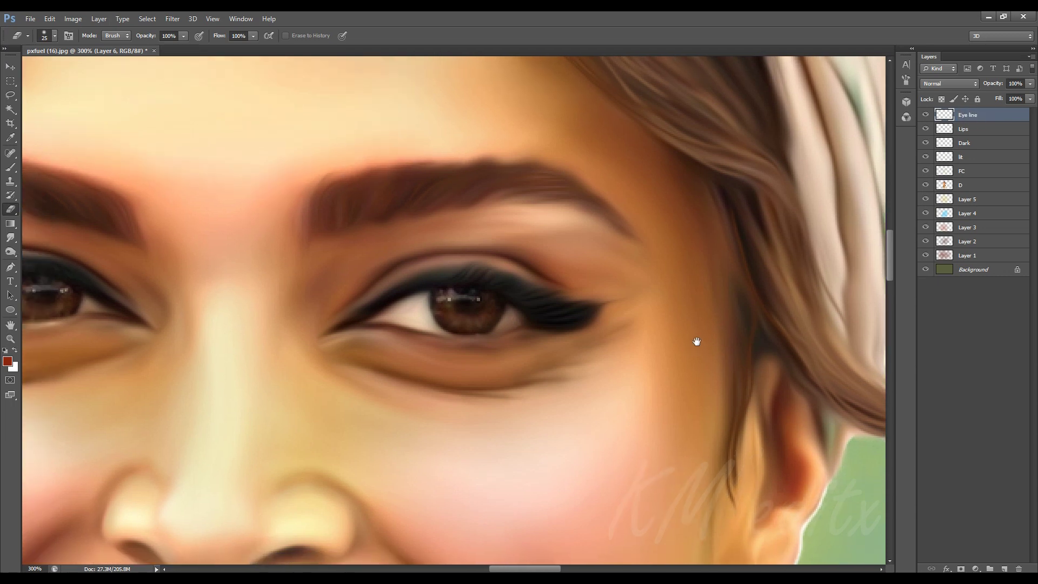
pyautogui.keyDown('alt'); pyautogui.scroll(1, 616, 384); pyautogui.keyUp('alt')
pyautogui.press('i')
pyautogui.click(8, 361)
pyautogui.click(551, 530)
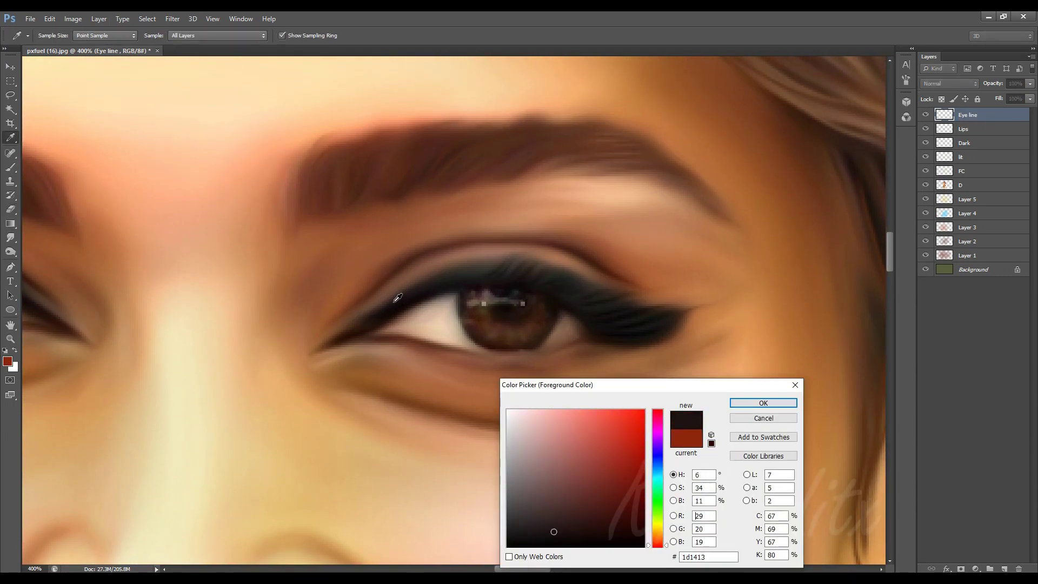
pyautogui.click(763, 403)
pyautogui.press('b')
# Paint a thin, full-opacity black line along the first eye's lower lashes.
pyautogui.press('[')
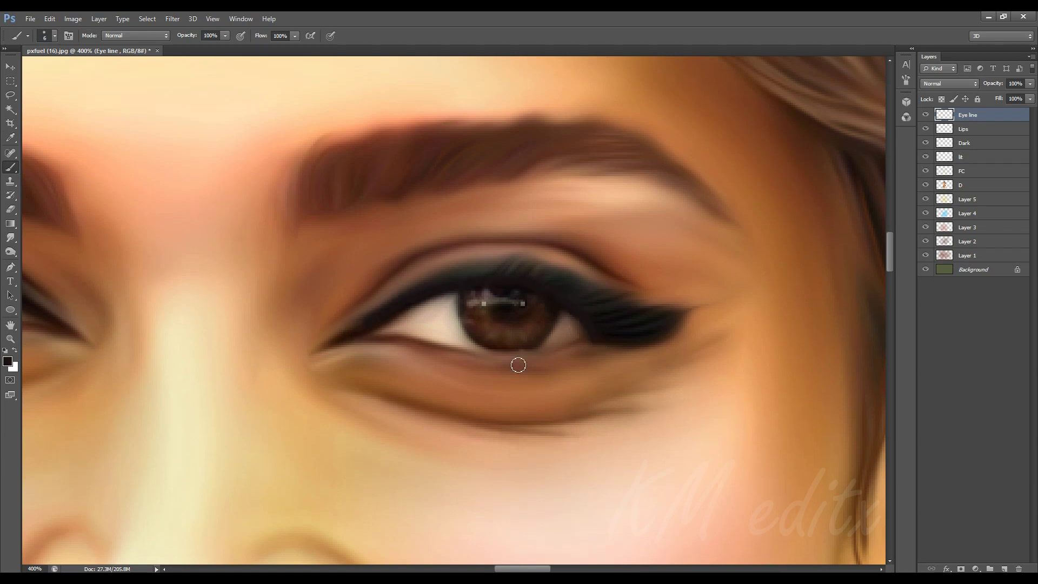
pyautogui.moveTo(366, 341)
pyautogui.mouseDown()
pyautogui.moveTo(493, 361)
pyautogui.moveTo(589, 343)
pyautogui.mouseUp()
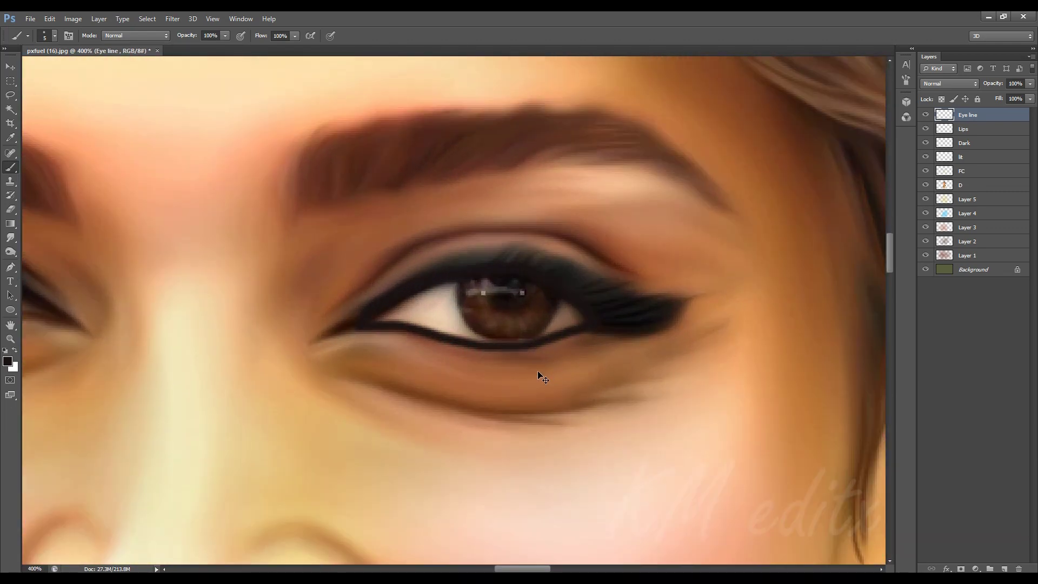
pyautogui.hotkey('ctrl', 'z')
pyautogui.click(224, 36)
pyautogui.moveTo(226, 48); pyautogui.dragTo(205, 47)
pyautogui.moveTo(351, 336); pyautogui.dragTo(598, 331)
pyautogui.hotkey('ctrl', 'z')
pyautogui.press('0')
pyautogui.press('[')
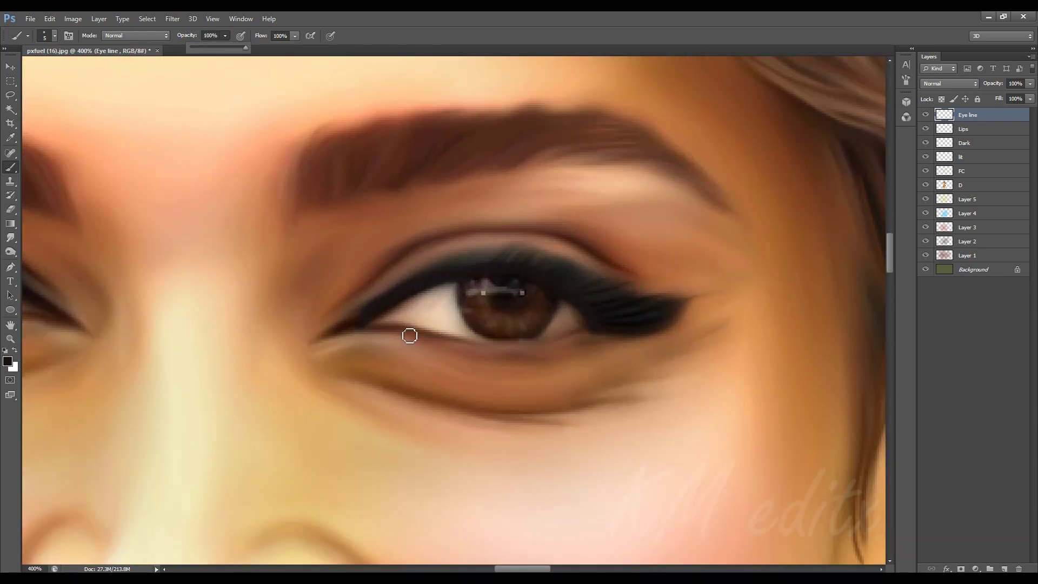
pyautogui.moveTo(373, 337); pyautogui.dragTo(590, 343)
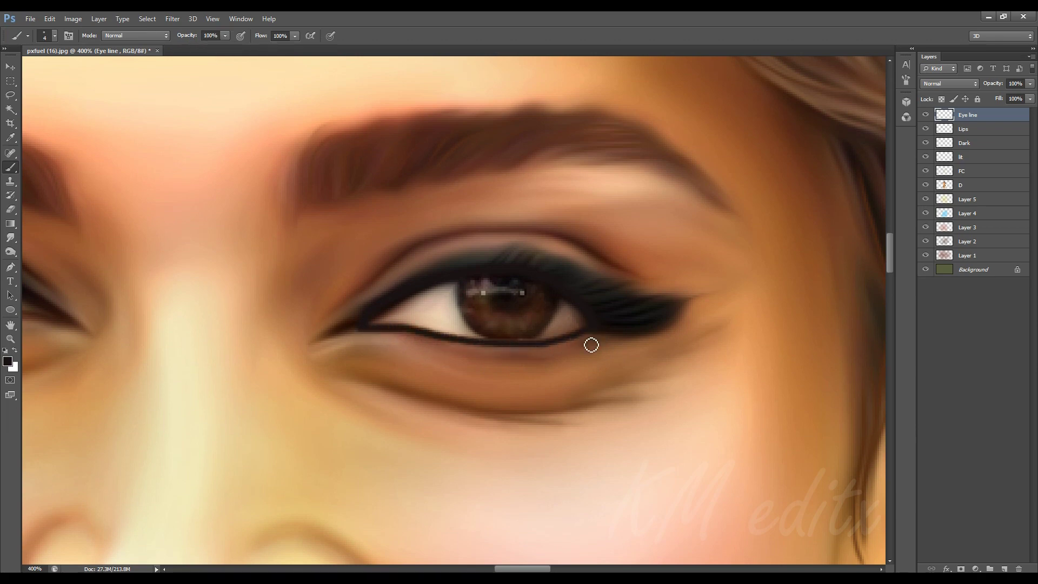
# Zoom out and try smudging the lower eyeliner, undoing the unwanted bump.
pyautogui.hotkey('ctrl', '-')
pyautogui.scroll(-4, 450, 363)
pyautogui.scroll(3, 433, 389)
pyautogui.scroll(3, 448, 394)
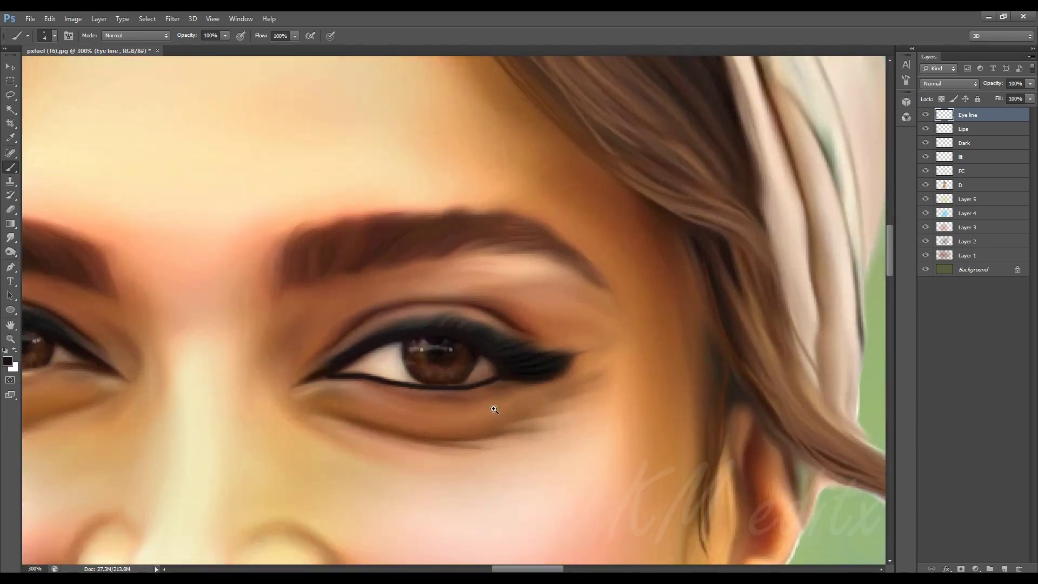
pyautogui.scroll(1, 488, 406)
pyautogui.press('r')
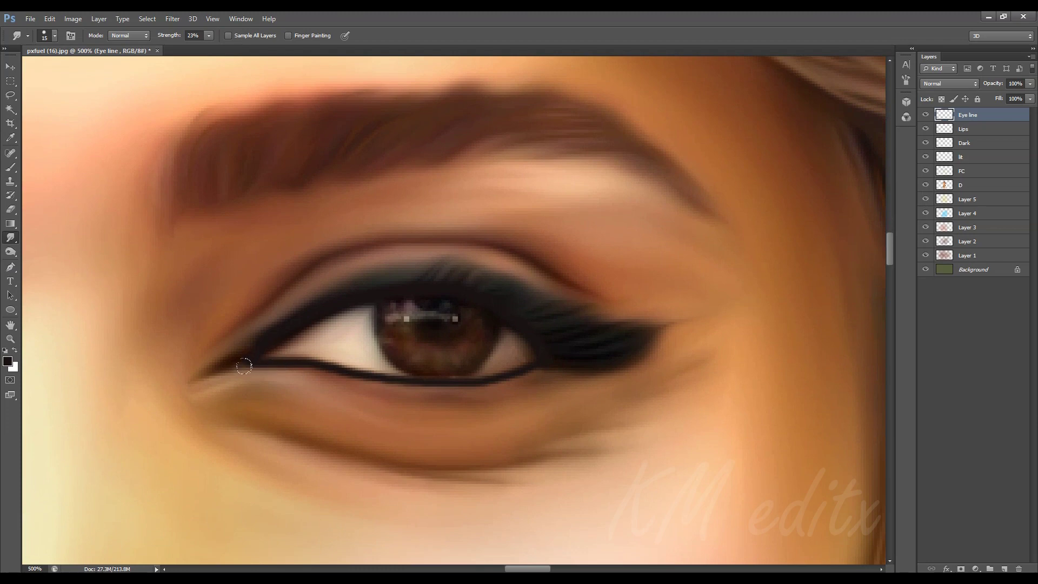
pyautogui.moveTo(433, 375); pyautogui.dragTo(420, 368)
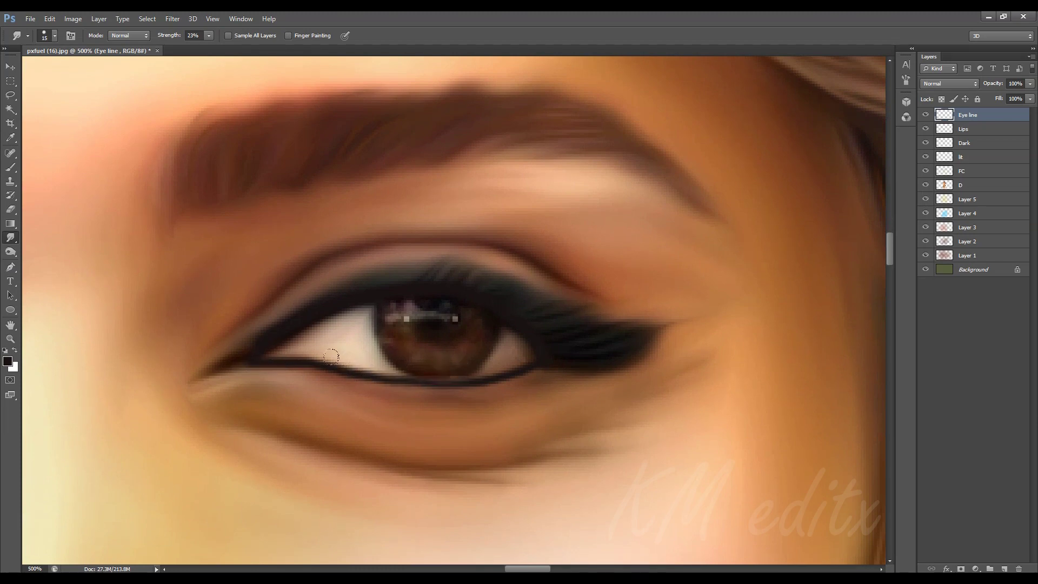
pyautogui.hotkey('ctrl', 'z')
# Paint thin black eyeliner along the other eye's lower lid.
pyautogui.hotkey('ctrl', '0')
pyautogui.scroll(3, 486, 285)
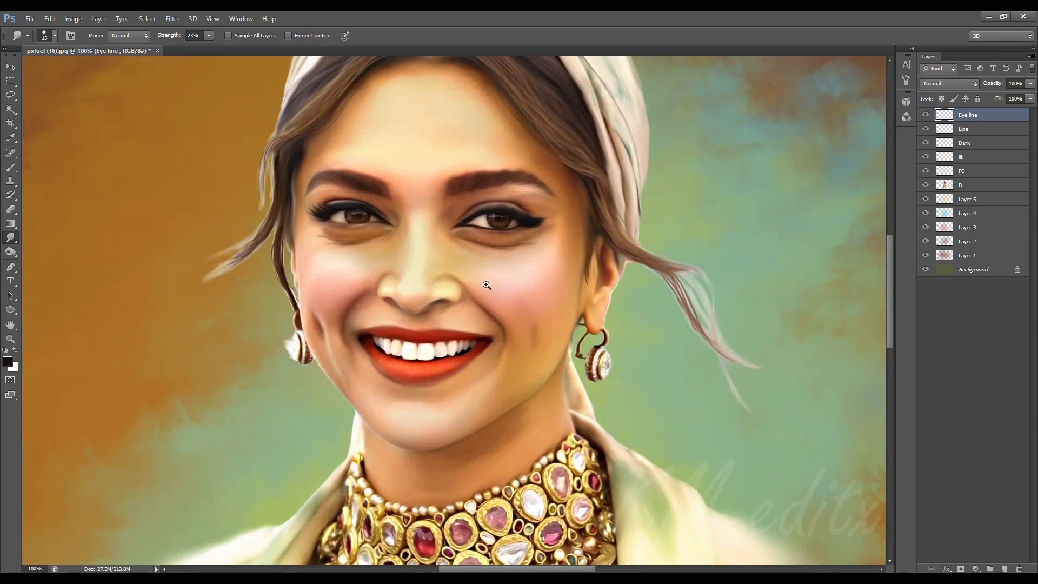
pyautogui.scroll(3, 688, 396)
pyautogui.click(13, 168)
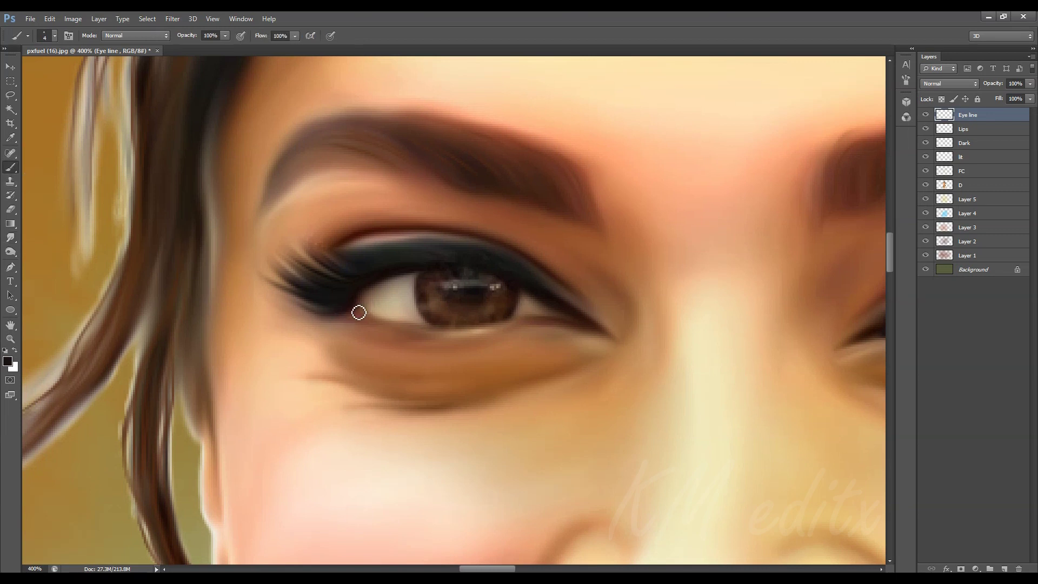
pyautogui.moveTo(354, 312); pyautogui.dragTo(604, 336)
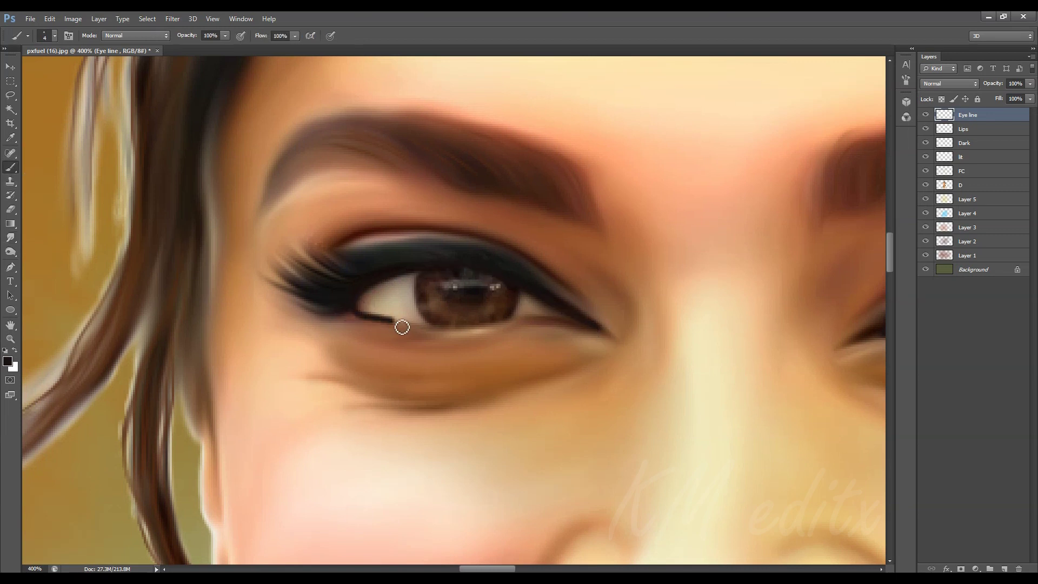
pyautogui.click(11, 238)
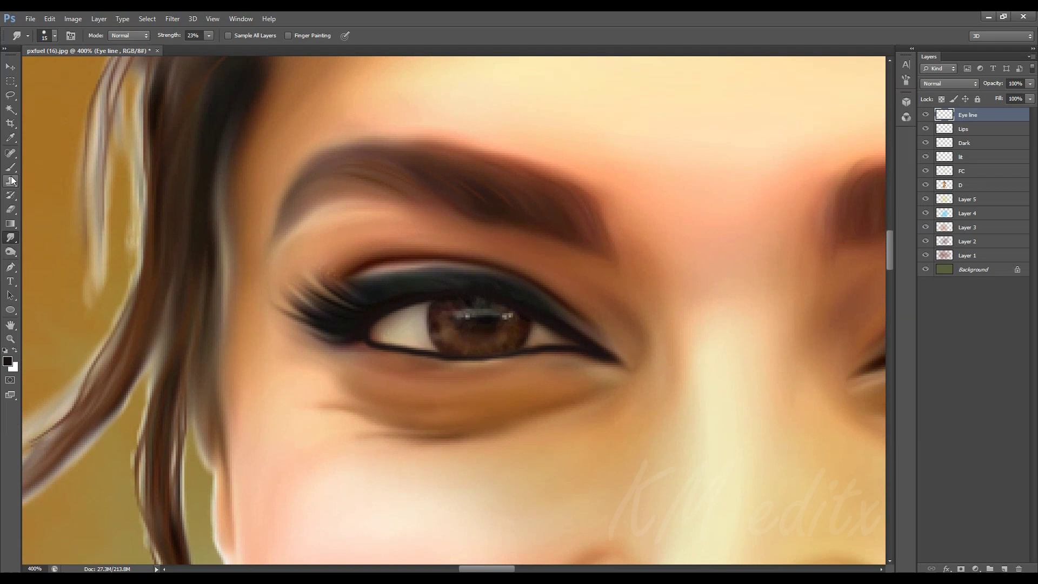
pyautogui.click(11, 167)
# Zoom in and outline the iris's left and right edges in dark.
pyautogui.hotkey('ctrl', '+')
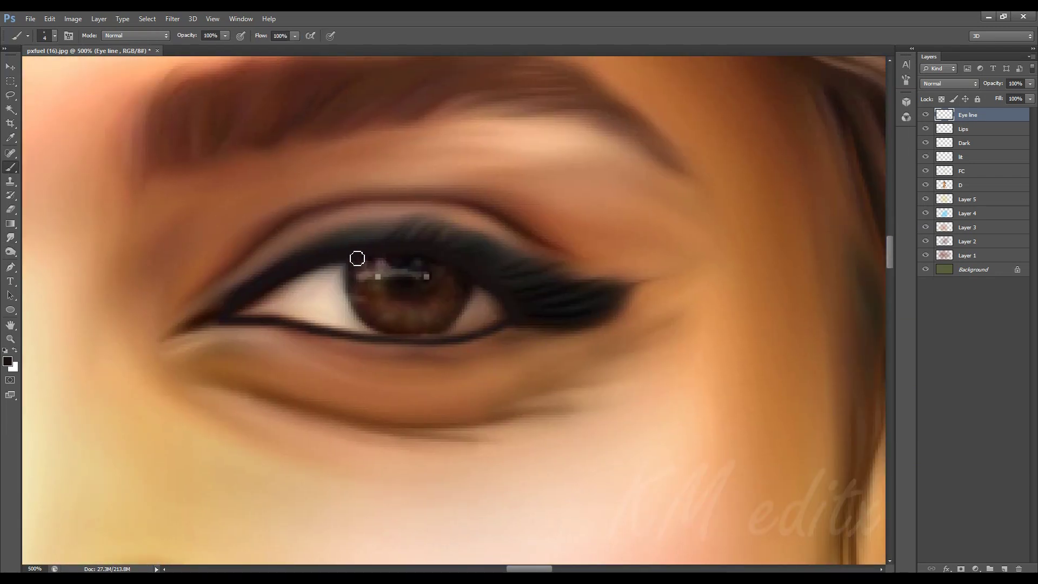
pyautogui.moveTo(358, 259)
pyautogui.mouseDown()
pyautogui.moveTo(360, 308)
pyautogui.moveTo(381, 338)
pyautogui.mouseUp()
pyautogui.hotkey('ctrl', 'z')
pyautogui.moveTo(346, 258)
pyautogui.mouseDown()
pyautogui.moveTo(356, 308)
pyautogui.moveTo(381, 338)
pyautogui.mouseUp()
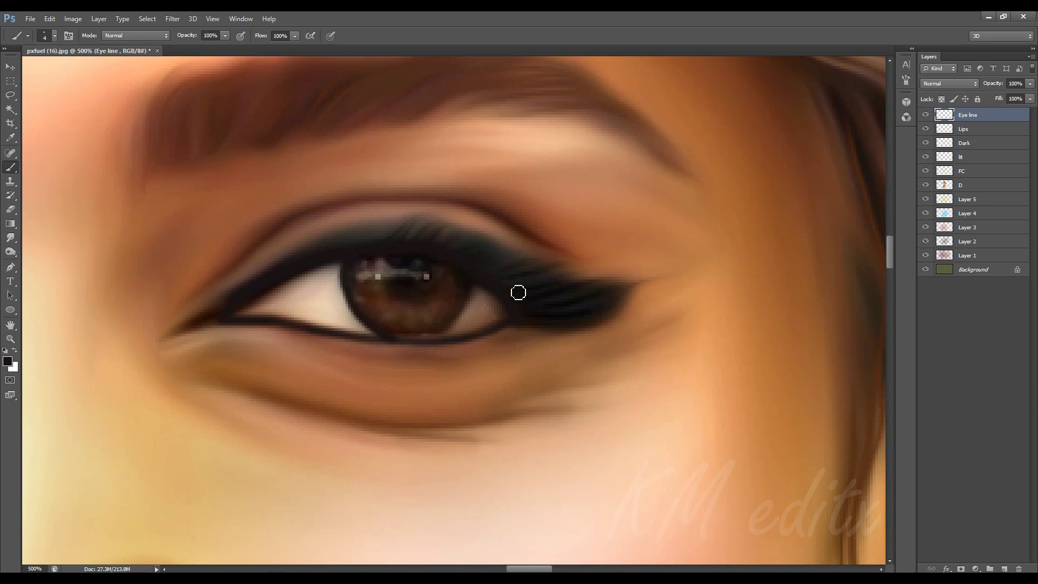
pyautogui.hotkey('ctrl', 'z')
pyautogui.moveTo(354, 257)
pyautogui.mouseDown()
pyautogui.moveTo(362, 318)
pyautogui.moveTo(381, 338)
pyautogui.mouseUp()
pyautogui.moveTo(475, 279)
pyautogui.mouseDown()
pyautogui.moveTo(470, 306)
pyautogui.moveTo(403, 341)
pyautogui.mouseUp()
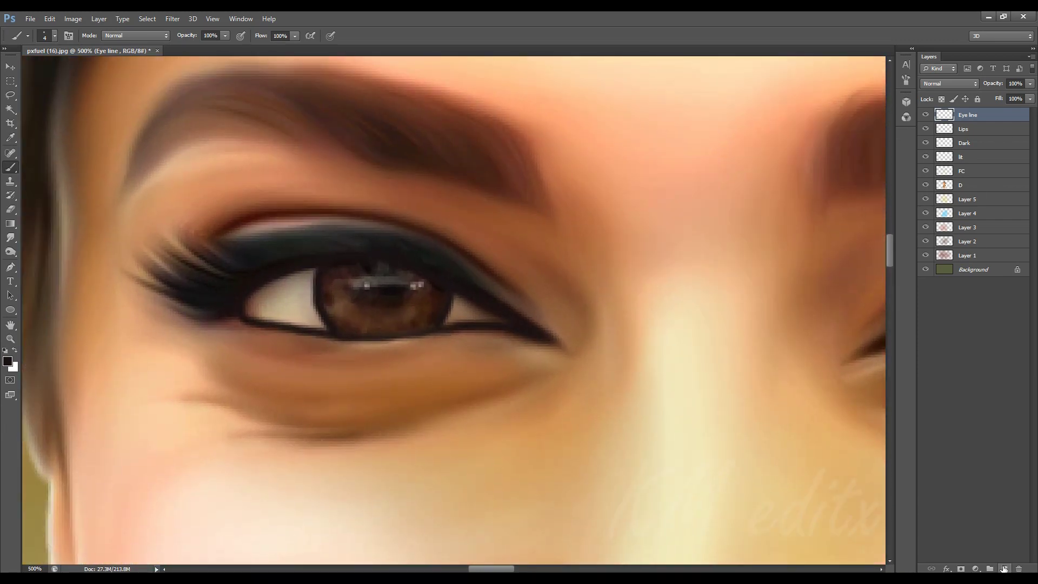
# Add a new empty layer above Eye line and name it 'eye'.
pyautogui.click(1003, 568)
pyautogui.press('w')
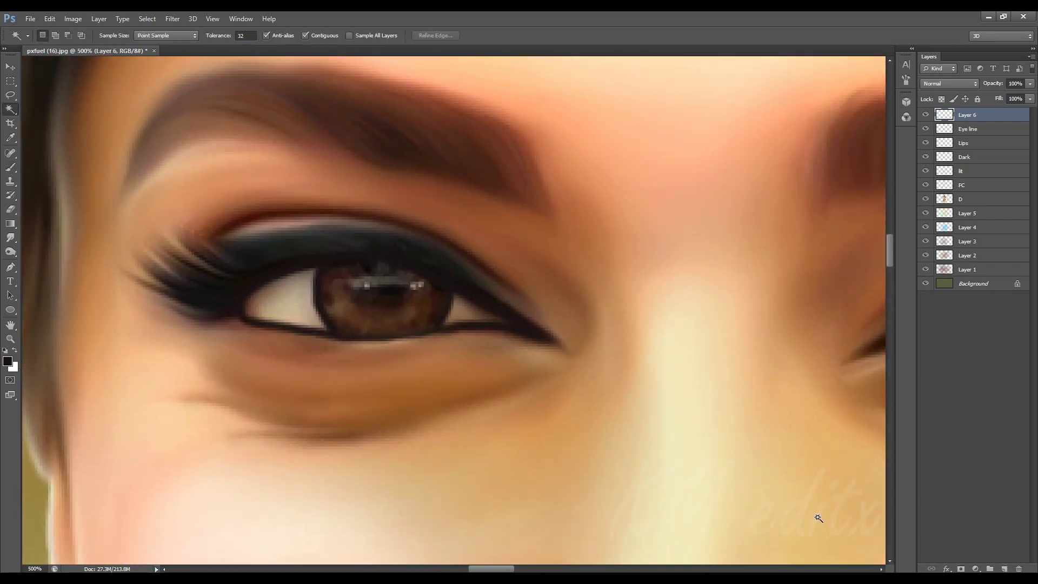
pyautogui.doubleClick(967, 115)
pyautogui.write('ey')
pyautogui.press('Return')
pyautogui.press('i')
# Sample a brown from the eye and paint the iris orange-brown.
pyautogui.click(8, 361)
pyautogui.click(416, 311)
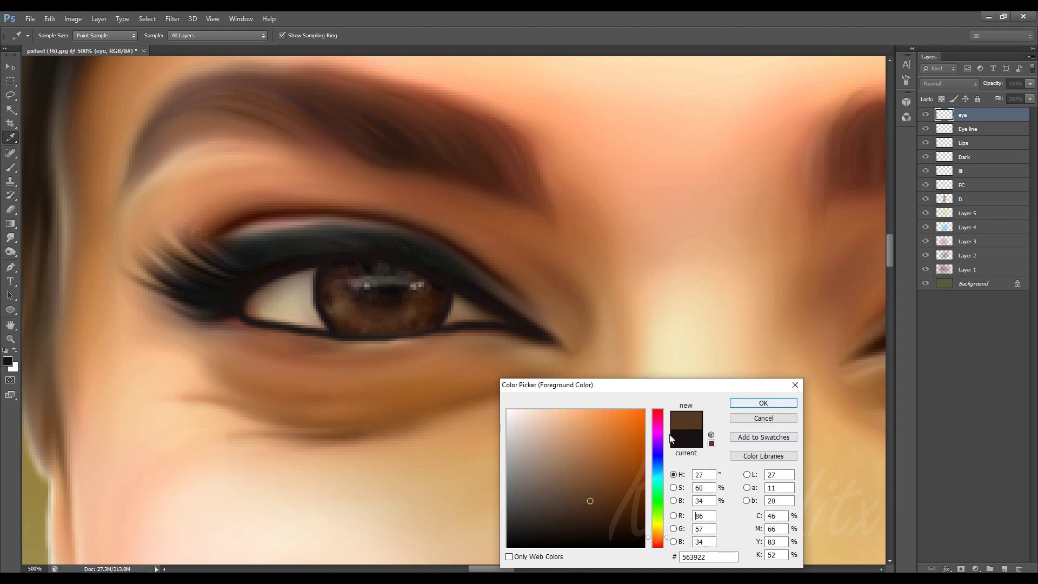
pyautogui.press('Return')
pyautogui.press('b')
pyautogui.moveTo(383, 320)
pyautogui.mouseDown()
pyautogui.moveTo(354, 322)
pyautogui.moveTo(400, 325)
pyautogui.moveTo(422, 305)
pyautogui.mouseUp()
pyautogui.moveTo(345, 302); pyautogui.dragTo(335, 298)
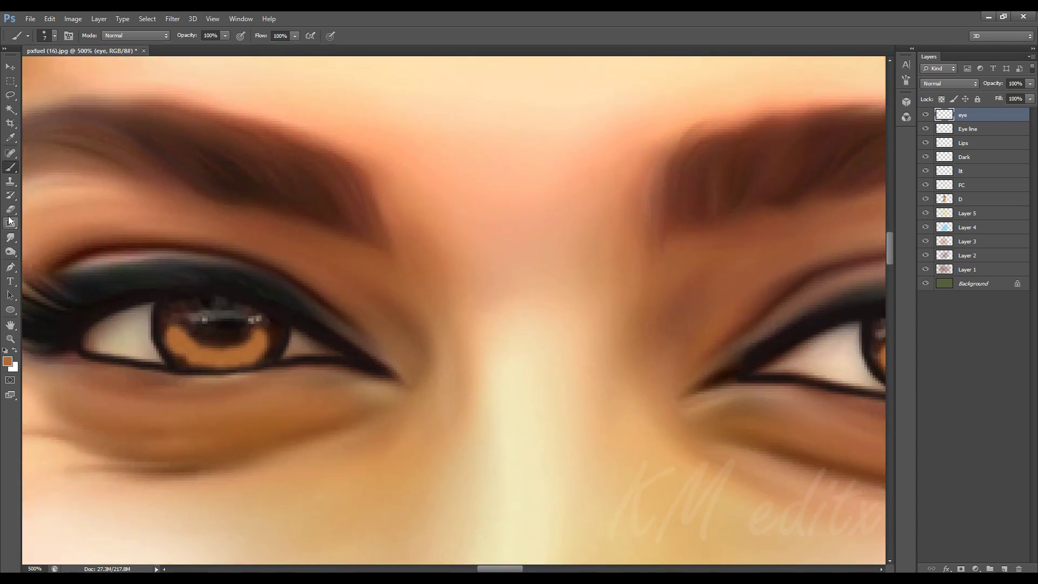
# Smudge the left and right irises and pupils to blend the new paint.
pyautogui.click(11, 237)
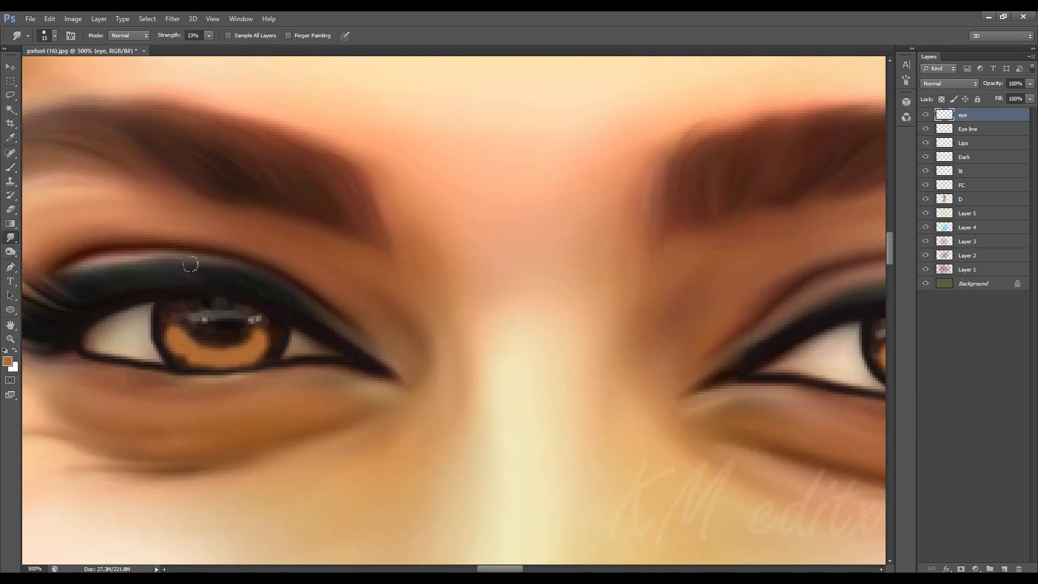
pyautogui.moveTo(214, 48); pyautogui.dragTo(215, 48)
pyautogui.moveTo(206, 303)
pyautogui.mouseDown()
pyautogui.moveTo(170, 322)
pyautogui.moveTo(199, 325)
pyautogui.mouseUp()
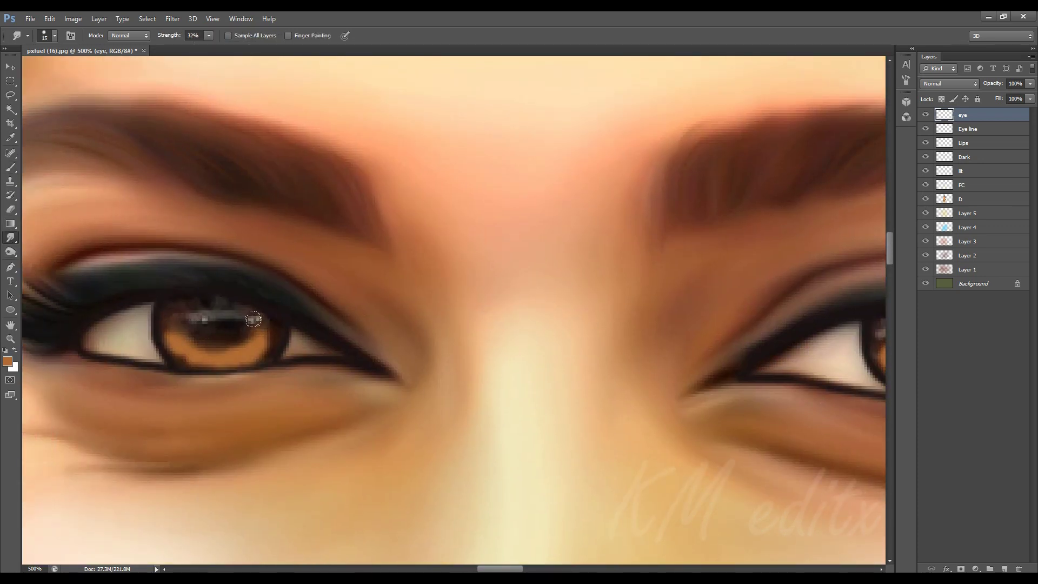
pyautogui.moveTo(208, 370)
pyautogui.mouseDown()
pyautogui.moveTo(178, 352)
pyautogui.moveTo(209, 348)
pyautogui.moveTo(232, 316)
pyautogui.moveTo(213, 363)
pyautogui.mouseUp()
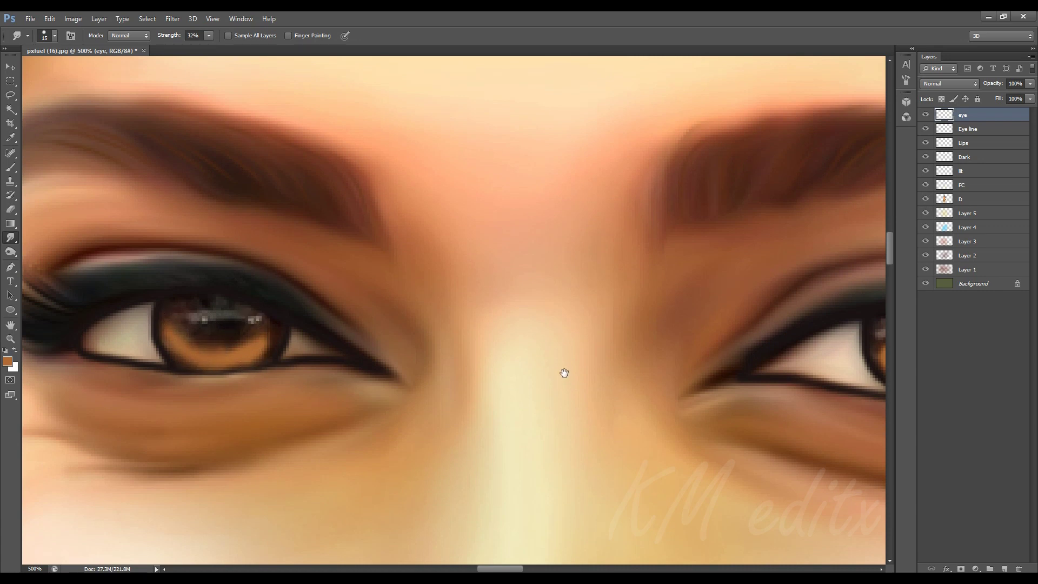
pyautogui.hscroll(5, 563, 371)
pyautogui.moveTo(593, 320)
pyautogui.mouseDown()
pyautogui.moveTo(616, 335)
pyautogui.moveTo(535, 325)
pyautogui.moveTo(562, 325)
pyautogui.mouseUp()
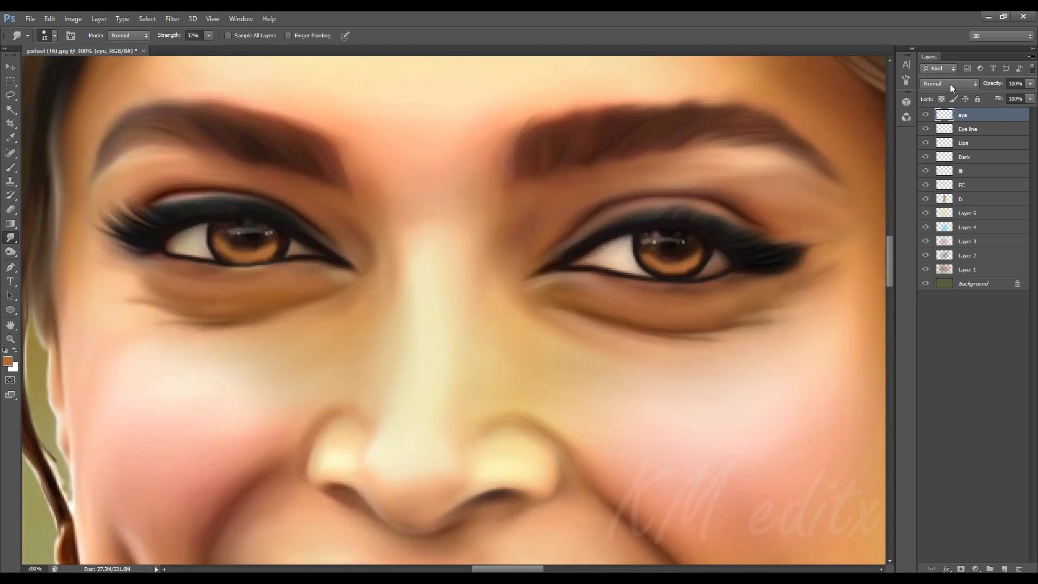
# Set the eye layer to Screen blend mode at 59% opacity.
pyautogui.click(949, 83)
pyautogui.click(925, 355)
pyautogui.click(955, 85)
pyautogui.click(931, 233)
pyautogui.click(949, 83)
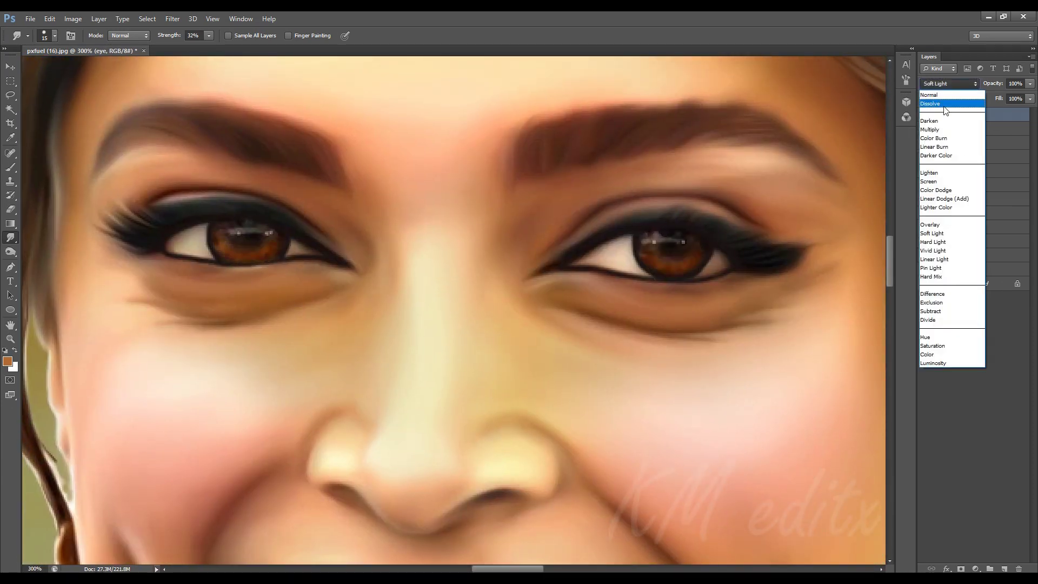
pyautogui.click(933, 182)
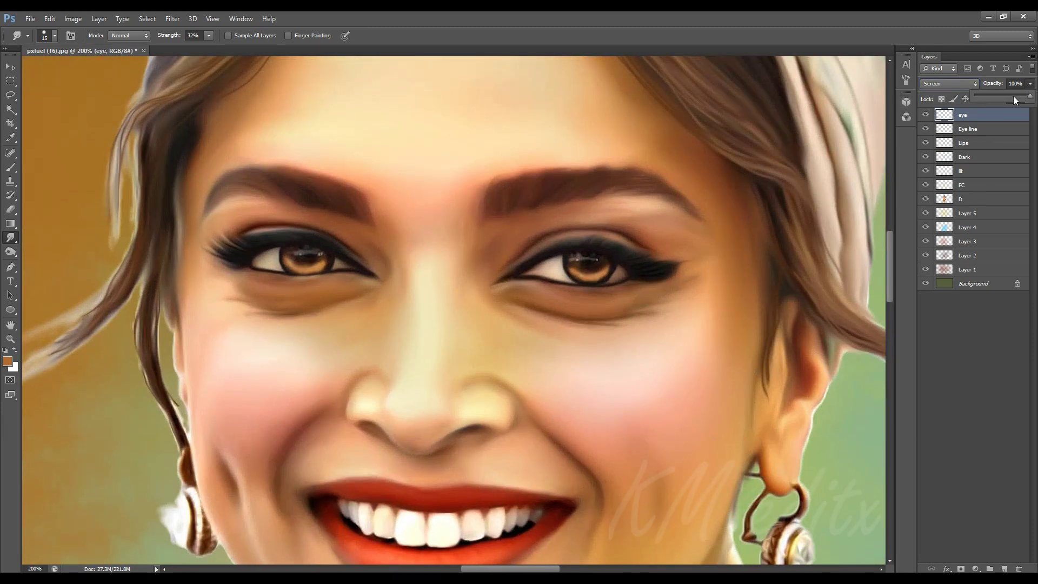
pyautogui.moveTo(1014, 100); pyautogui.dragTo(1006, 99)
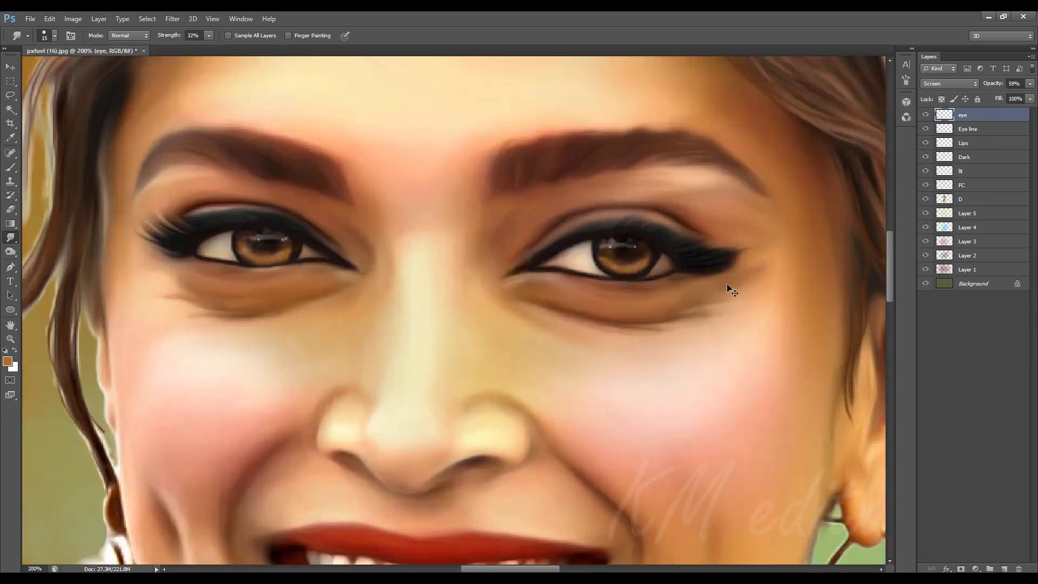
# Select layer D and pan across to bring the other eye into view.
pyautogui.press('j')
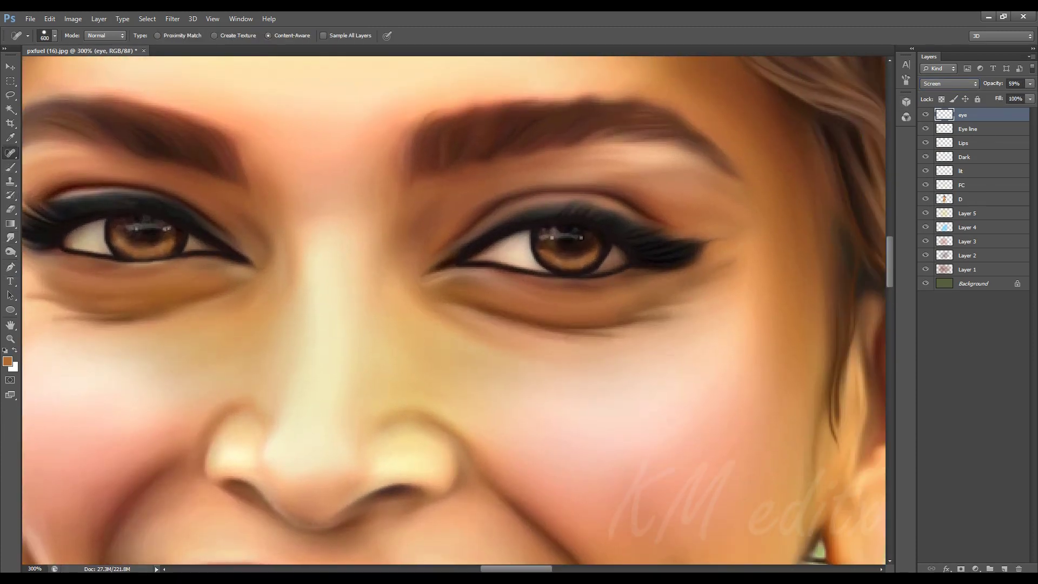
pyautogui.click(968, 204)
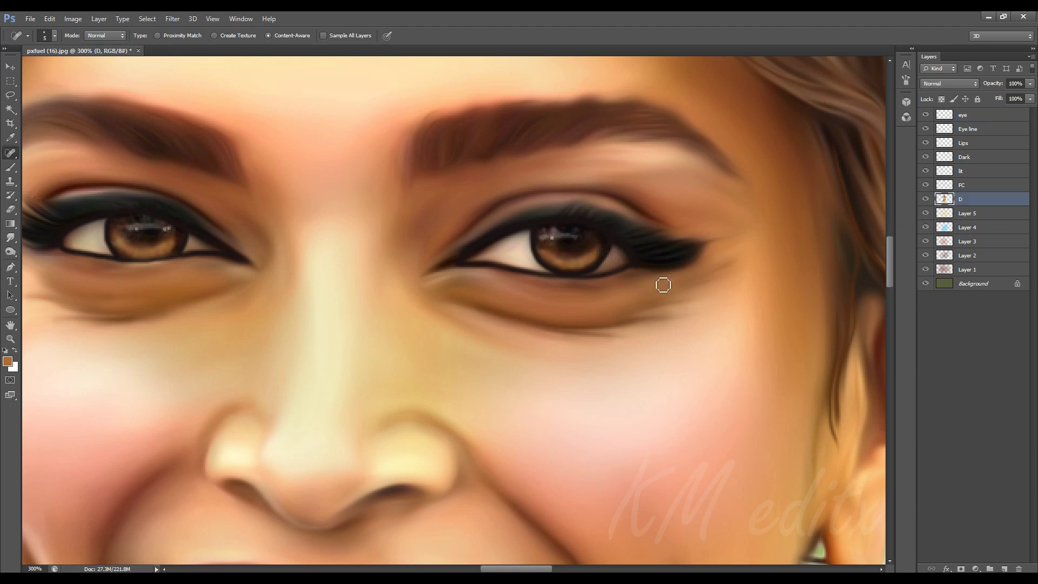
pyautogui.moveTo(581, 327); pyautogui.dragTo(885, 337)
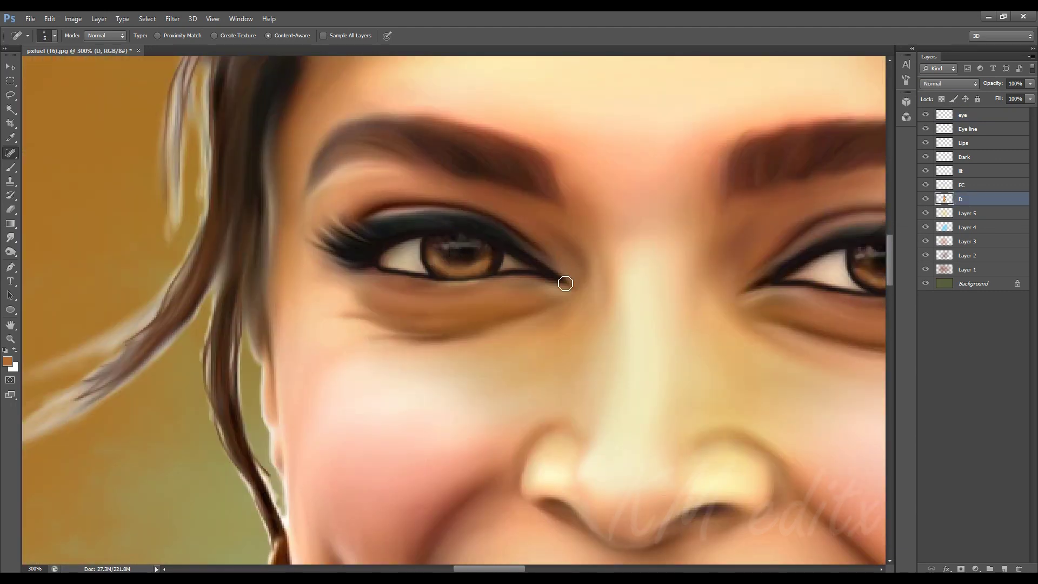
pyautogui.moveTo(565, 283); pyautogui.dragTo(219, 277)
pyautogui.press('b')
pyautogui.click(8, 361)
# Set the paint colour to white and add a new layer 'Eye D' above the eye layer.
pyautogui.click(764, 401)
pyautogui.click(968, 114)
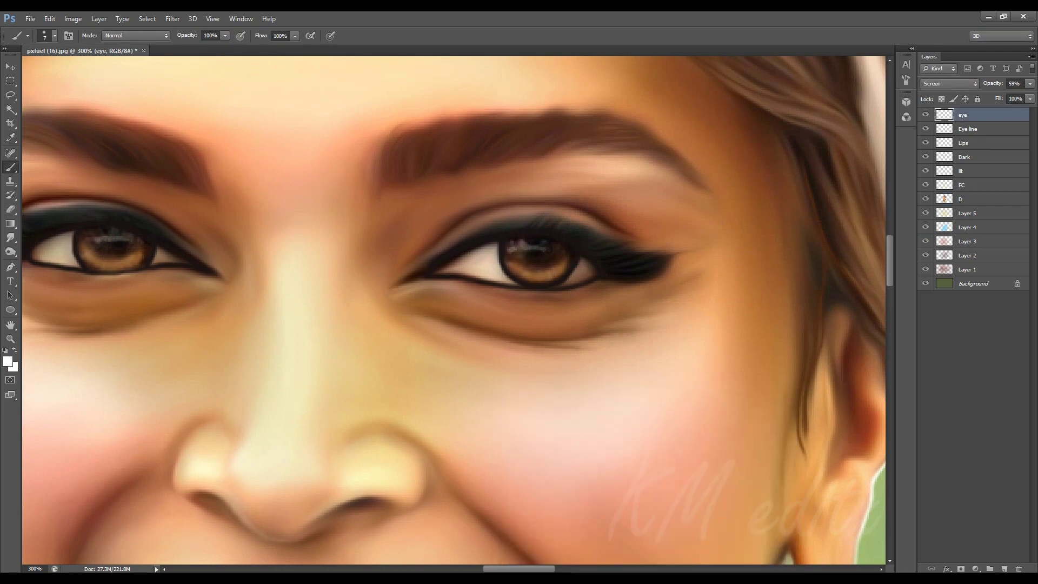
pyautogui.click(1003, 568)
pyautogui.doubleClick(968, 115)
pyautogui.write('Eye D')
pyautogui.press('Return')
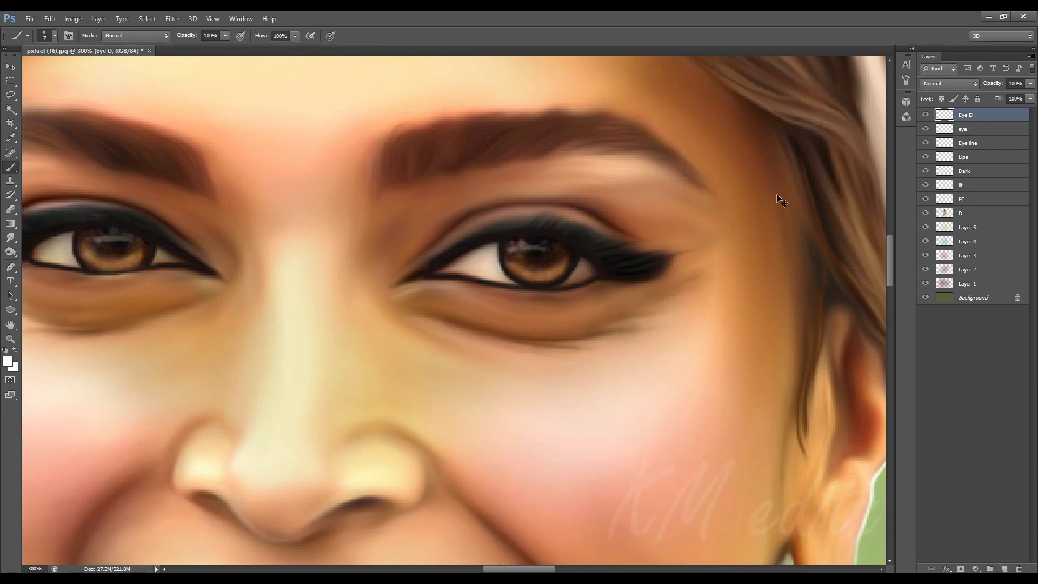
# Paint white catchlights in the right and left pupils, then shrink the brush.
pyautogui.hotkey('ctrl', '+')
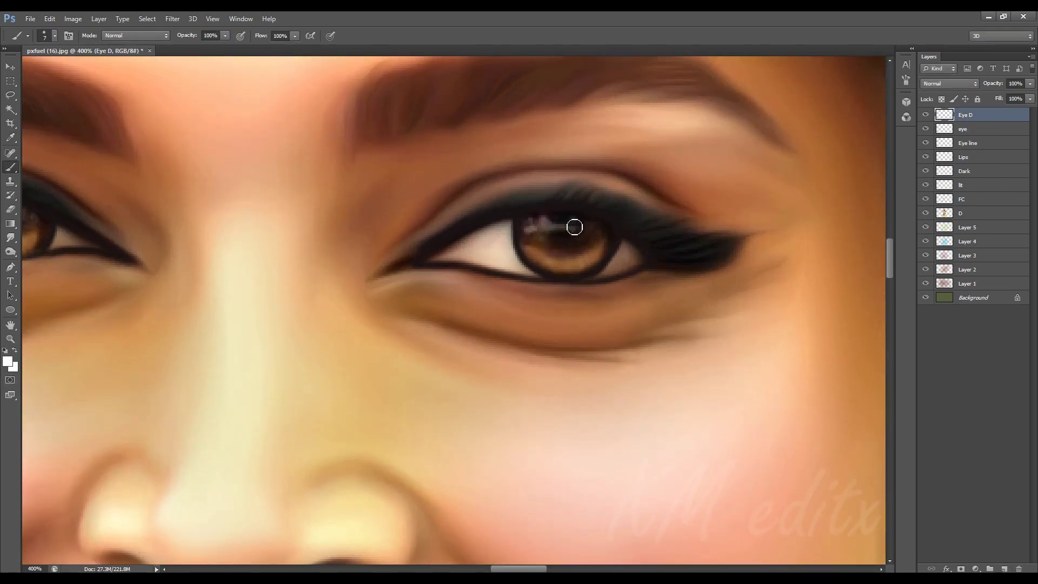
pyautogui.click(569, 226)
pyautogui.hscroll(-5, 423, 242)
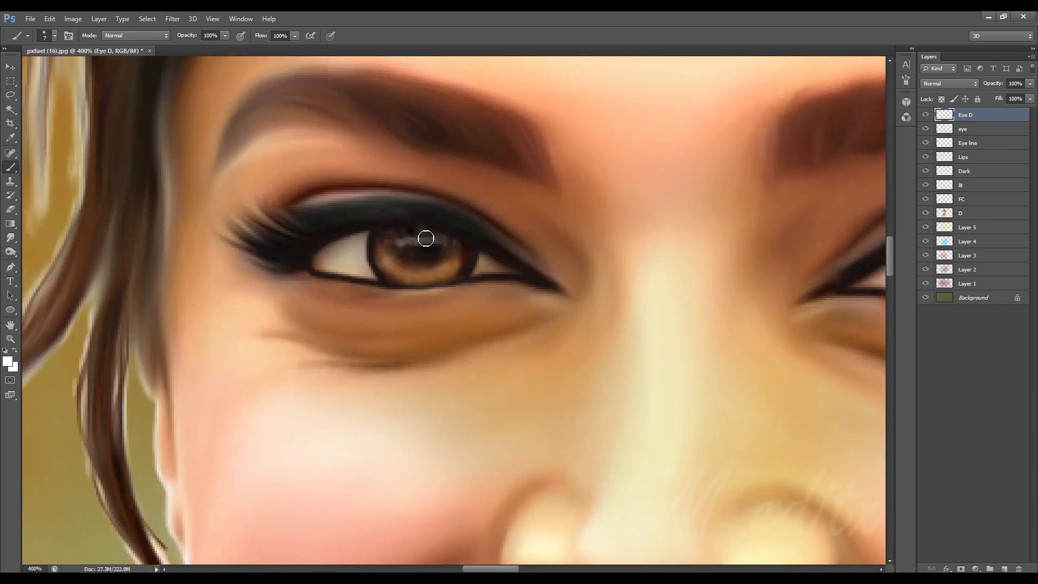
pyautogui.click(419, 237)
pyautogui.hotkey('ctrl', '-')
pyautogui.press('[')
pyautogui.press('[')
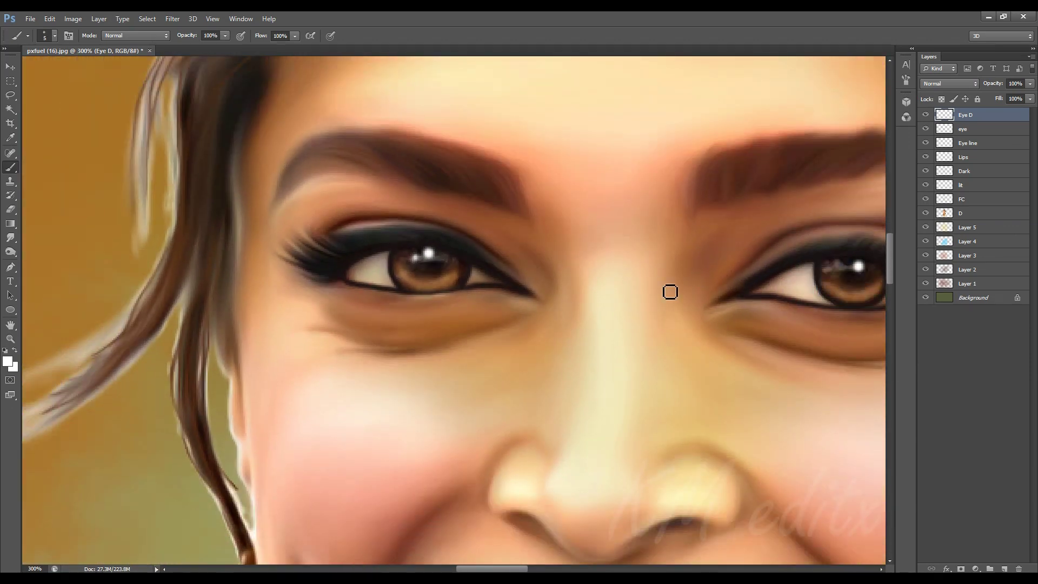
pyautogui.hotkey('ctrl', '0')
# Smudge the catchlight to soften it.
pyautogui.scroll(3, 498, 273)
pyautogui.scroll(3, 472, 355)
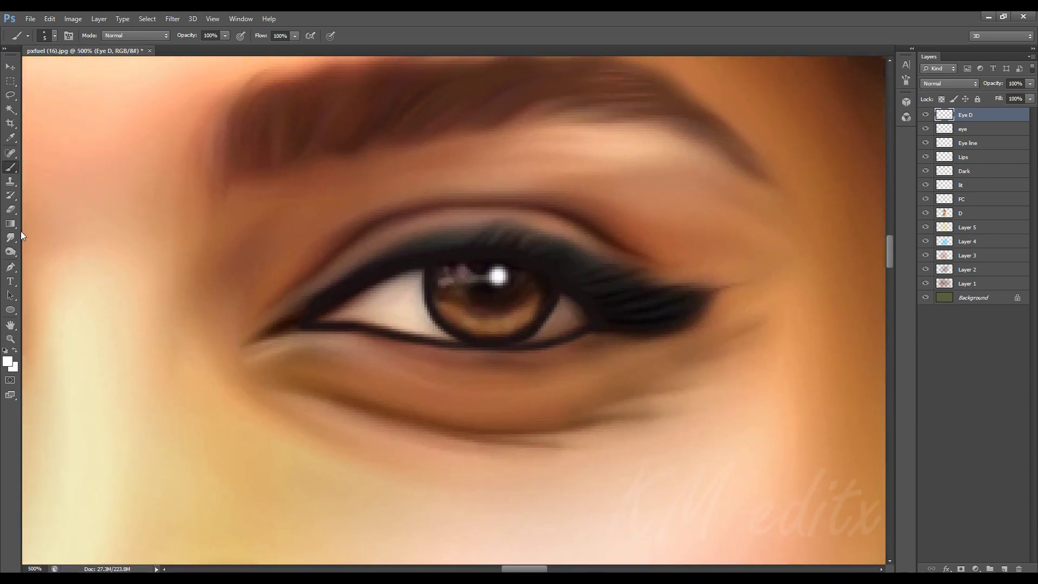
pyautogui.click(10, 238)
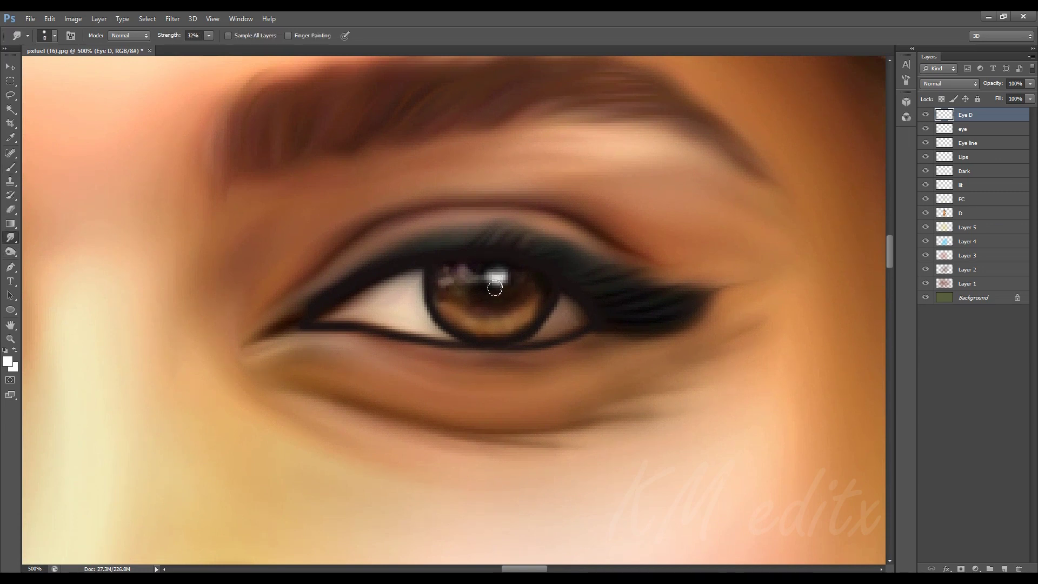
pyautogui.moveTo(493, 277); pyautogui.dragTo(508, 269)
pyautogui.hscroll(-10, 508, 268)
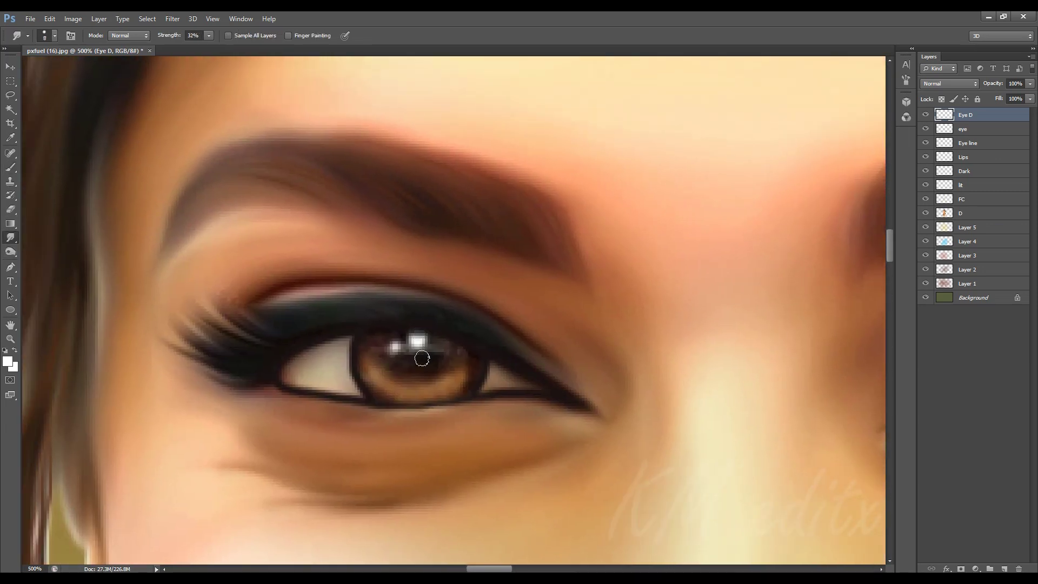
# Start a Selective Color adjustment on layer D, reducing black in the first range.
pyautogui.hotkey('ctrl', '0')
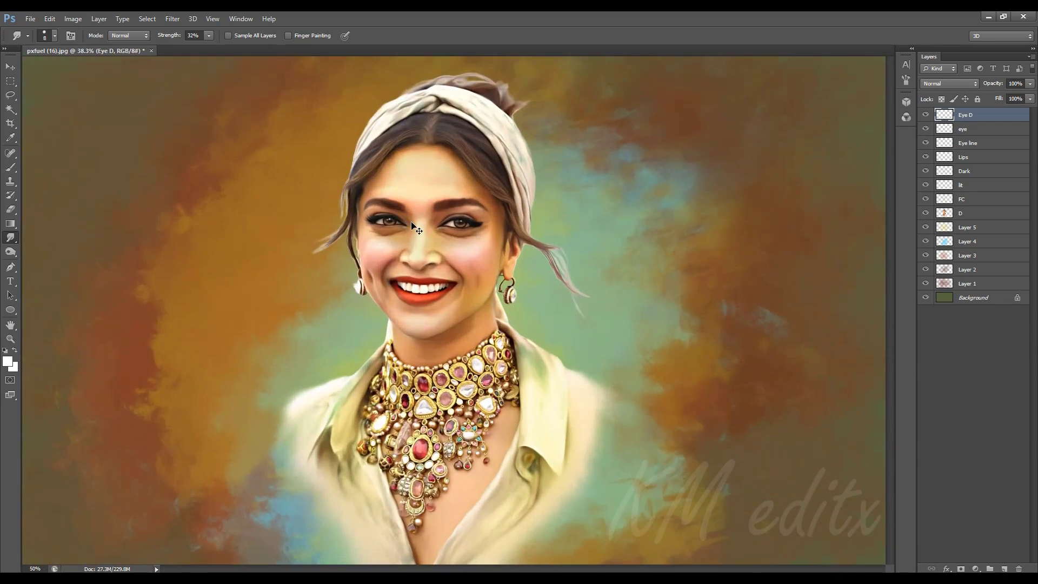
pyautogui.hotkey('ctrl', '1')
pyautogui.press('v')
pyautogui.keyDown('ctrl'); pyautogui.click(712, 181); pyautogui.keyUp('ctrl')
pyautogui.click(73, 19)
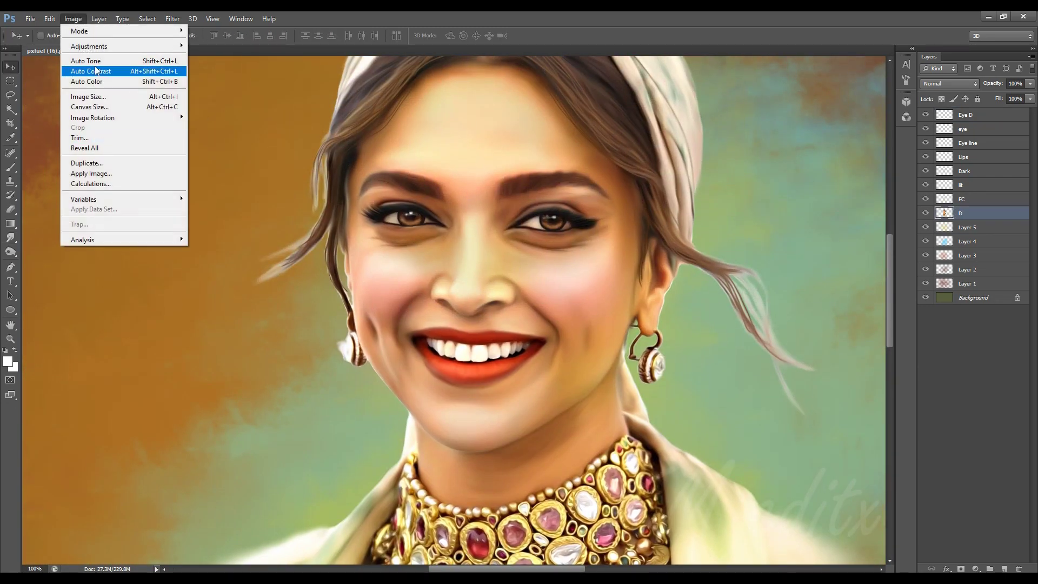
pyautogui.click(223, 232)
pyautogui.moveTo(801, 249)
pyautogui.mouseDown()
pyautogui.moveTo(785, 249)
pyautogui.moveTo(823, 248)
pyautogui.moveTo(802, 251)
pyautogui.mouseUp()
# Adjust the Blacks and Neutrals ranges, raising cyan in the neutrals, and apply Selective Color.
pyautogui.click(817, 155)
pyautogui.click(811, 236)
pyautogui.click(800, 203)
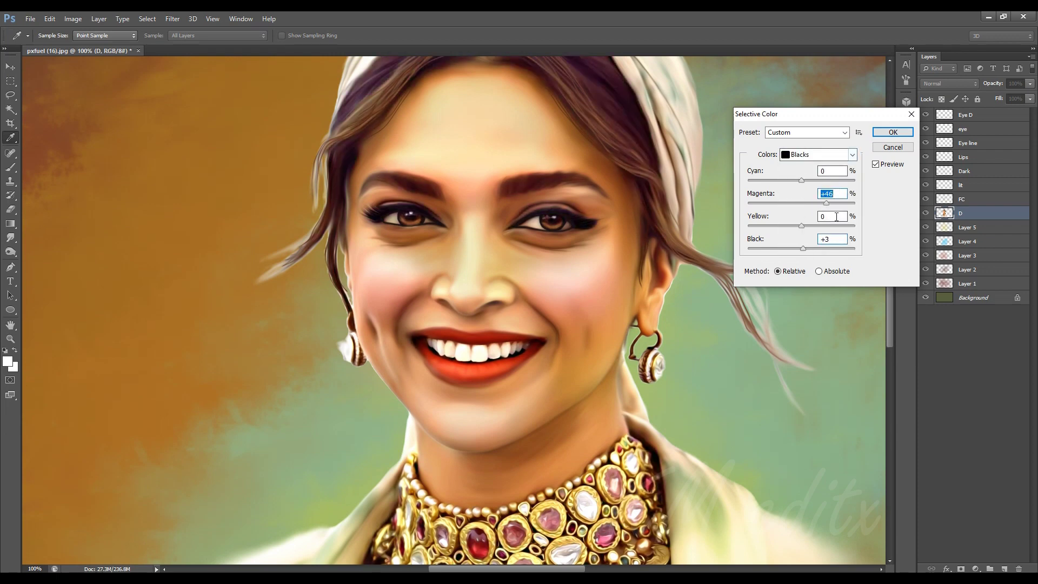
pyautogui.click(818, 155)
pyautogui.click(810, 225)
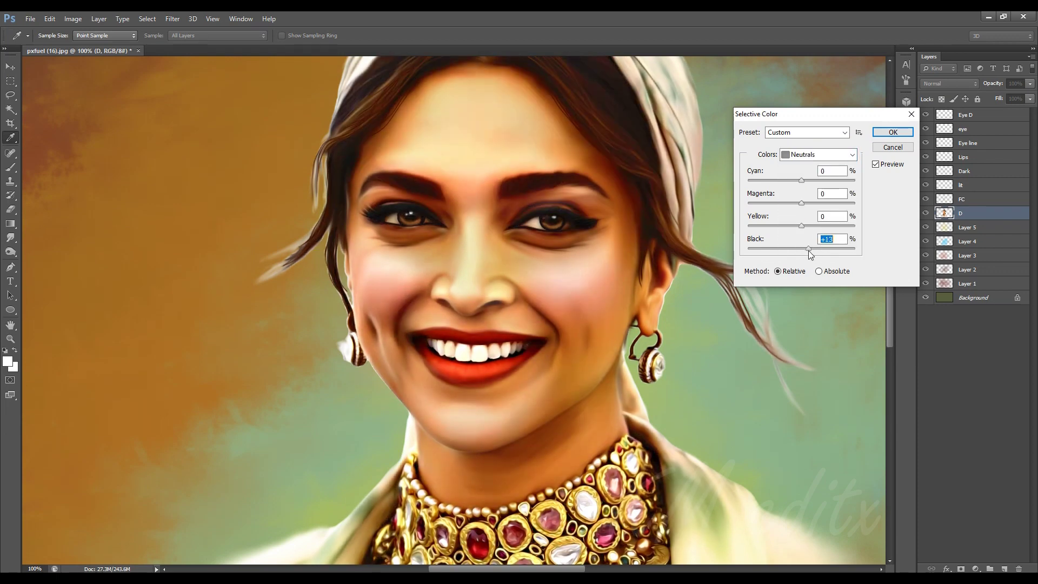
pyautogui.click(801, 203)
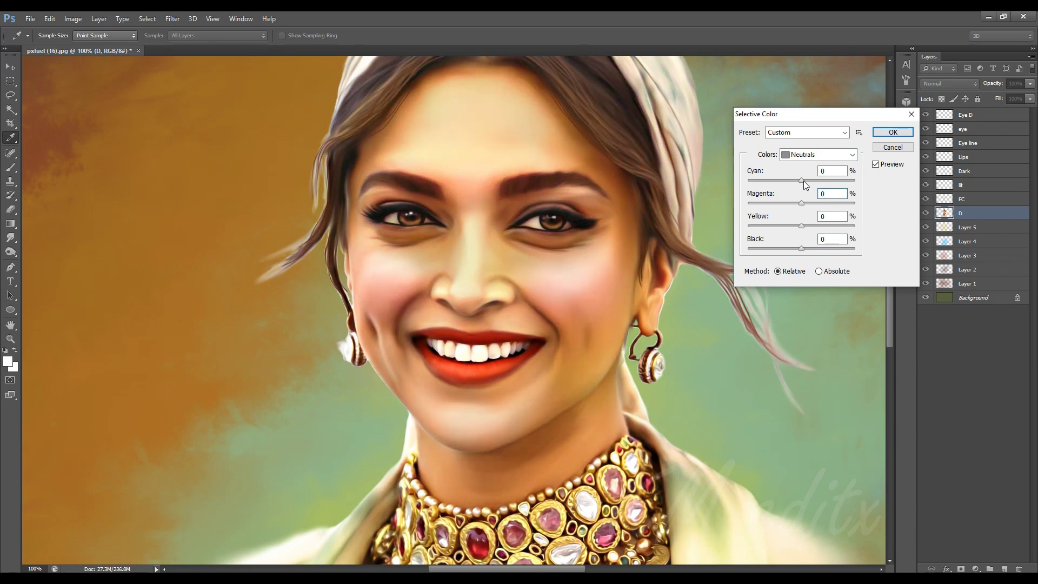
pyautogui.moveTo(801, 180); pyautogui.dragTo(815, 181)
pyautogui.write('0')
pyautogui.press('Tab')
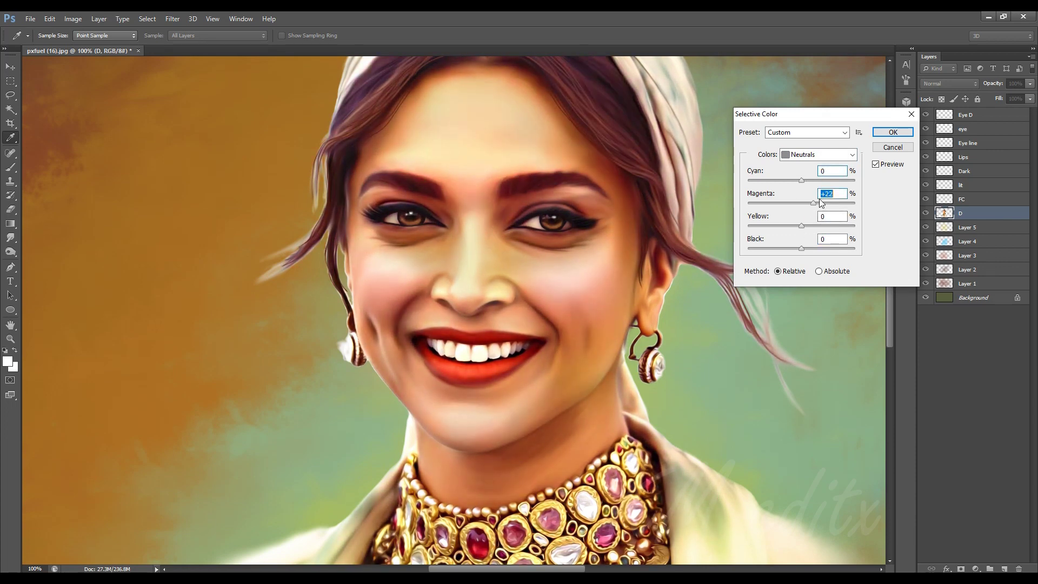
pyautogui.click(910, 114)
# Hide and re-show Layer 4 to compare the background with and without it.
pyautogui.press('v')
pyautogui.hotkey('ctrl', '0')
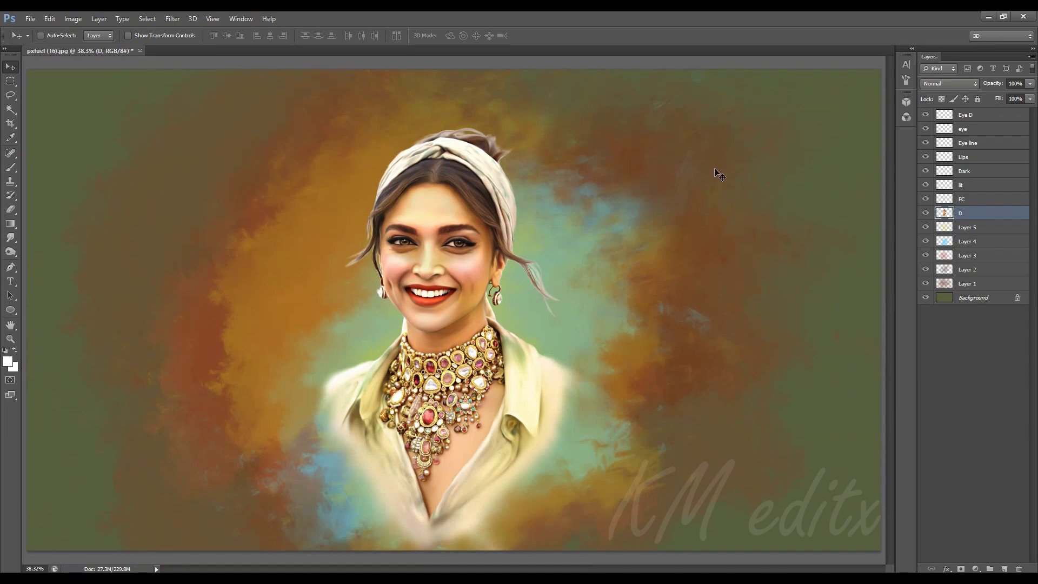
pyautogui.scroll(5, 513, 270)
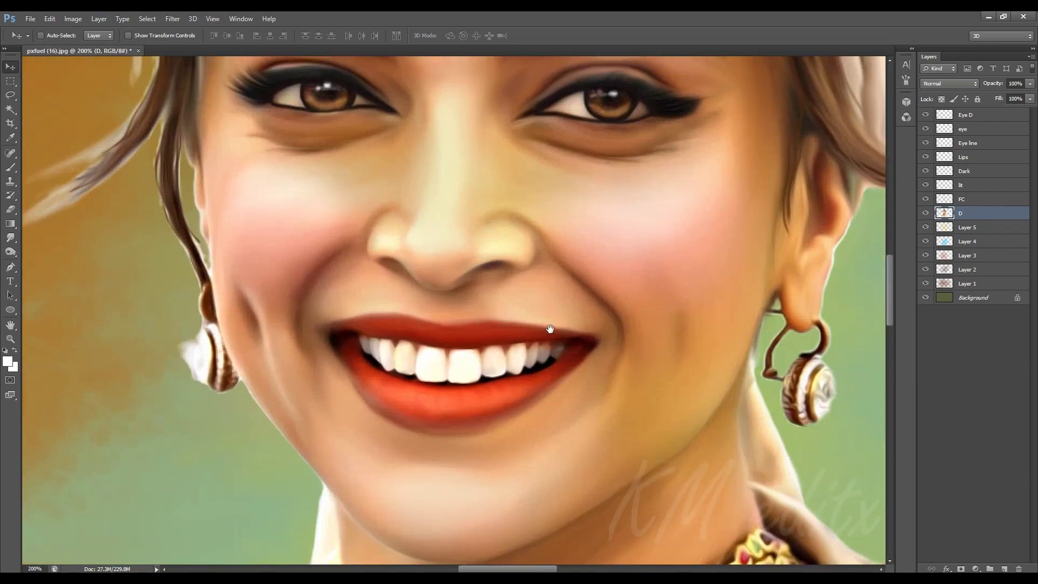
pyautogui.scroll(-3, 513, 270)
pyautogui.hotkey('ctrl', '0')
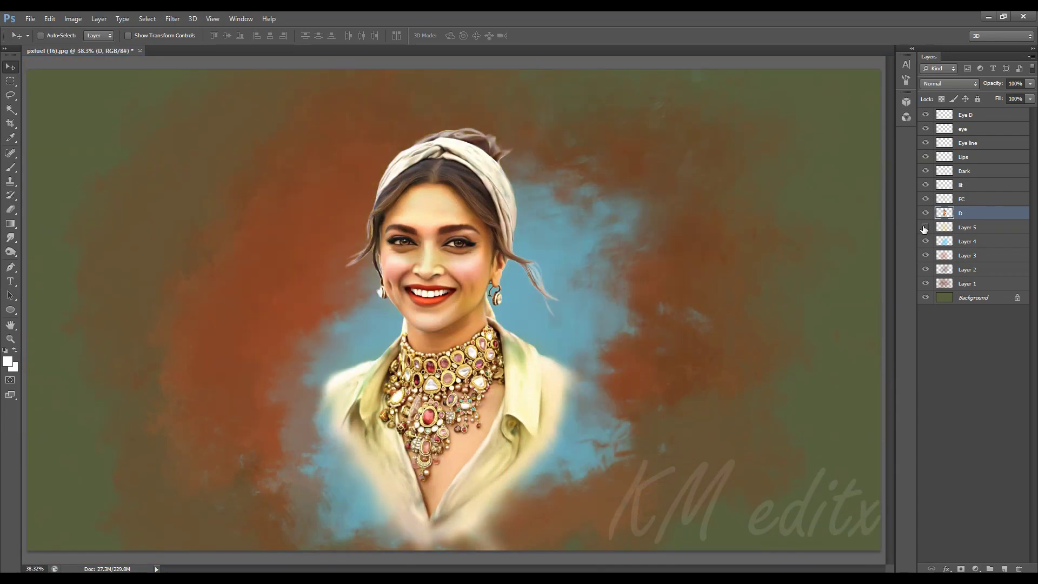
pyautogui.click(926, 241)
pyautogui.hotkey('ctrl', '+')
pyautogui.hotkey('ctrl', '+')
pyautogui.moveTo(633, 260); pyautogui.dragTo(688, 278)
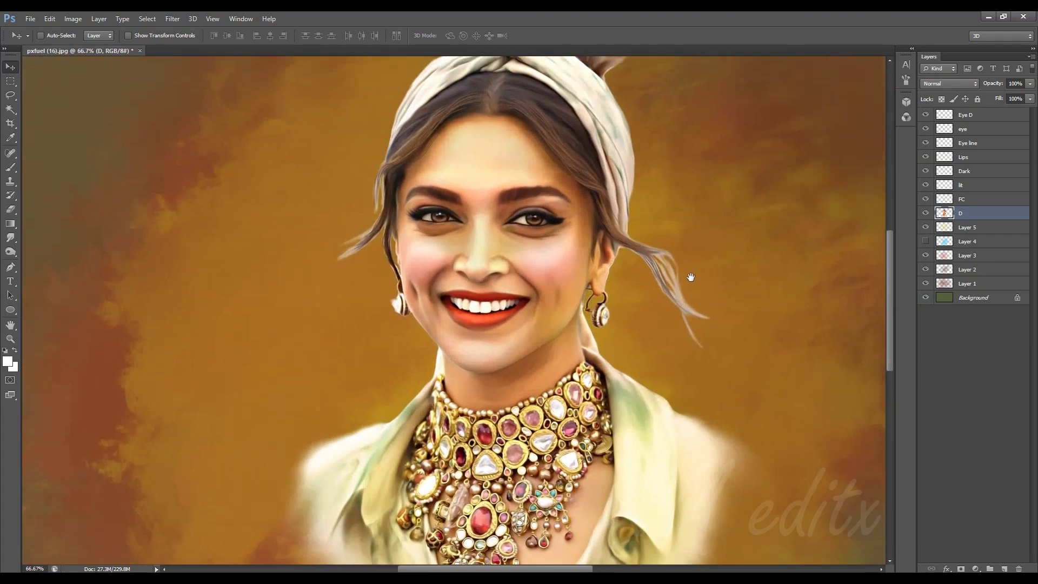
pyautogui.click(925, 241)
# Lower Layer 4's opacity to 67%.
pyautogui.click(967, 241)
pyautogui.click(1029, 84)
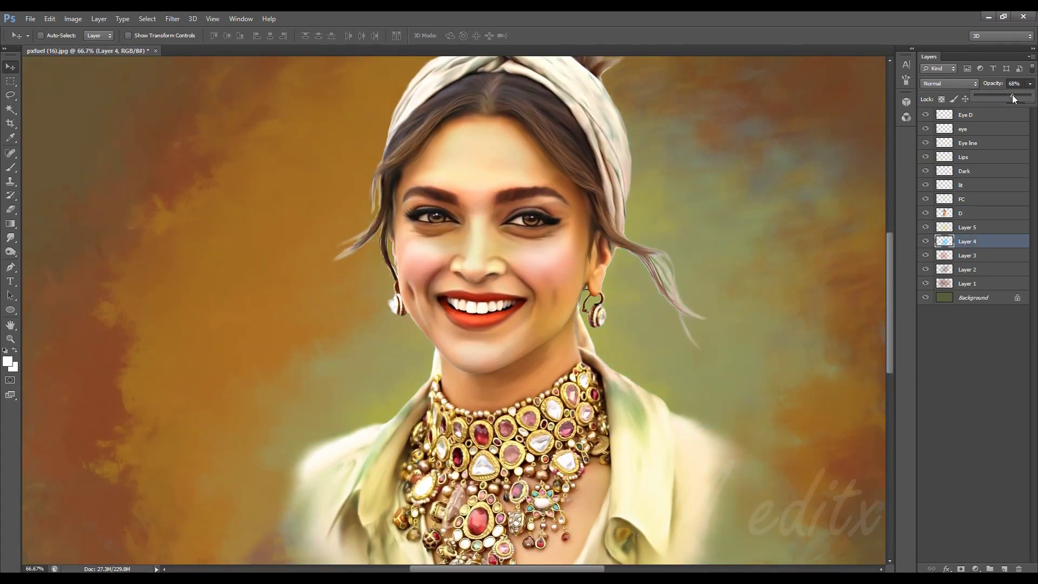
pyautogui.hotkey('ctrl', '-')
pyautogui.moveTo(1021, 97); pyautogui.dragTo(1002, 97)
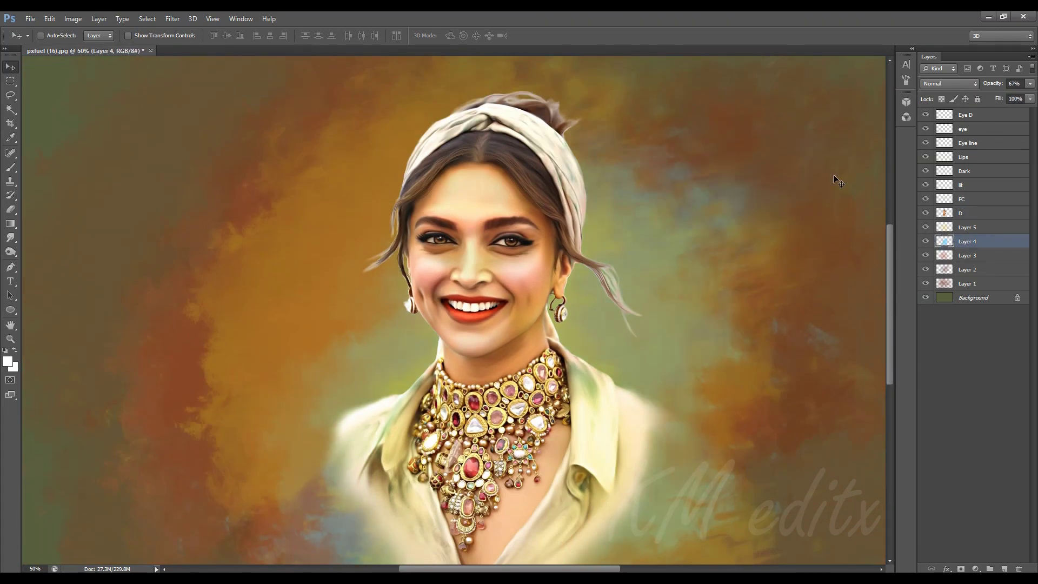
pyautogui.hotkey('ctrl', '-')
pyautogui.hotkey('ctrl', '+')
pyautogui.hotkey('ctrl', '+')
pyautogui.hotkey('ctrl', '0')
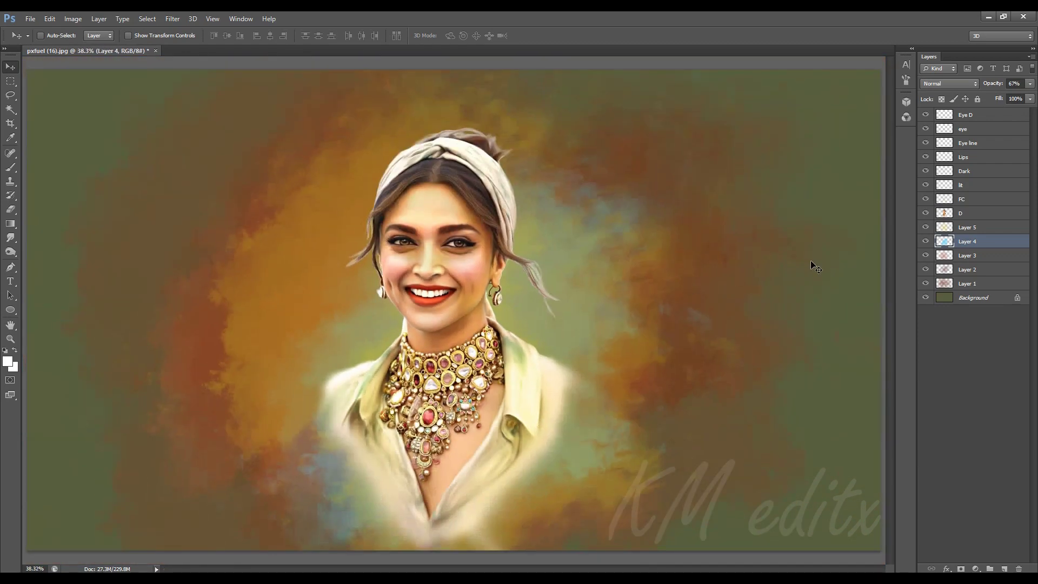
# Darken layer D's midtones slightly with a Levels adjustment.
pyautogui.click(981, 213)
pyautogui.hotkey('ctrl', 'l')
pyautogui.hotkey('ctrl', '+')
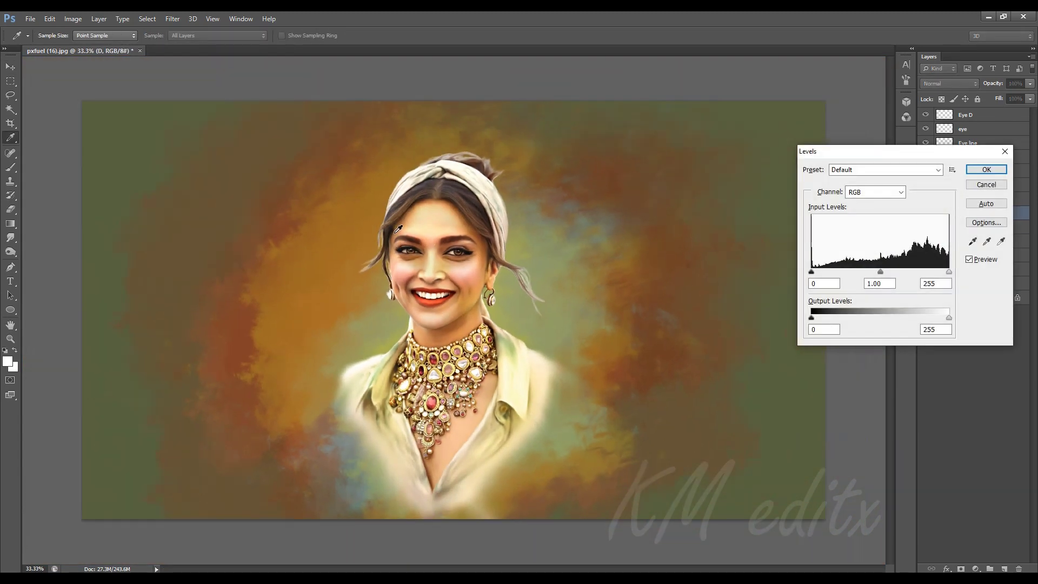
pyautogui.hotkey('ctrl', '+')
pyautogui.moveTo(880, 272); pyautogui.dragTo(889, 272)
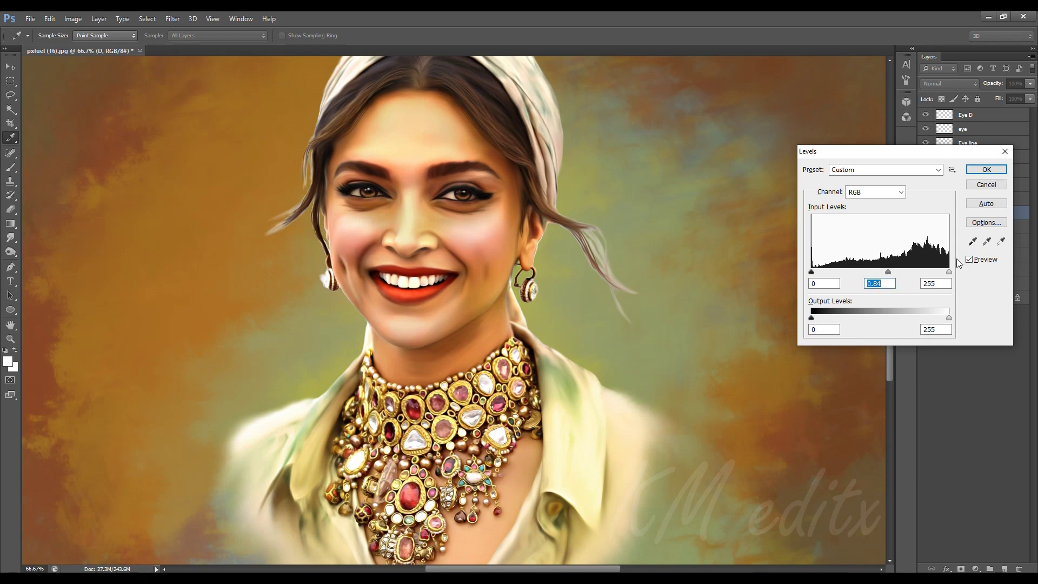
pyautogui.press('Tab')
pyautogui.hotkey('ctrl', '-')
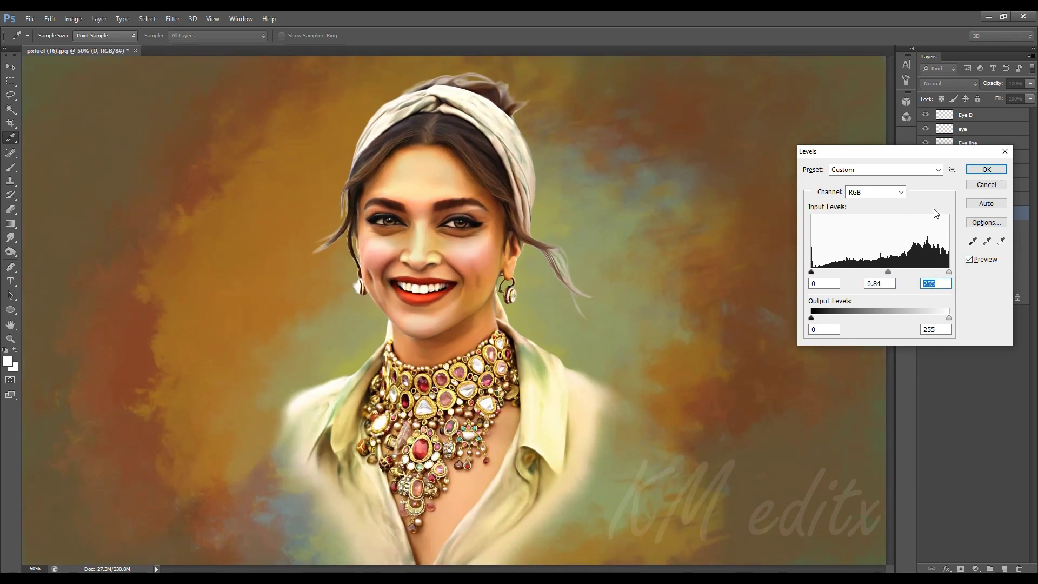
pyautogui.press('Return')
# Duplicate layer D as 'D copy' and reselect layer D.
pyautogui.press('v')
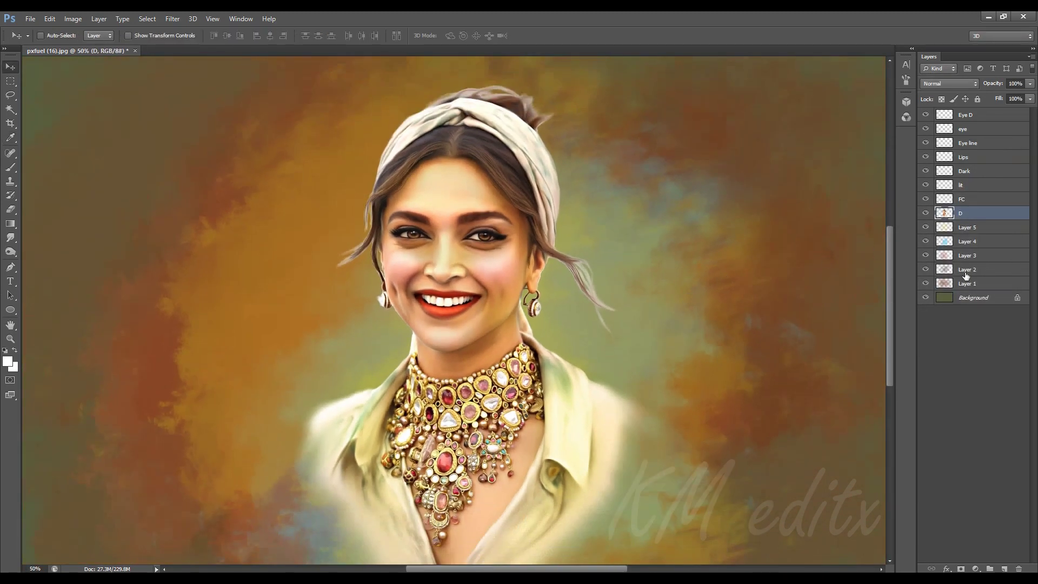
pyautogui.press('j')
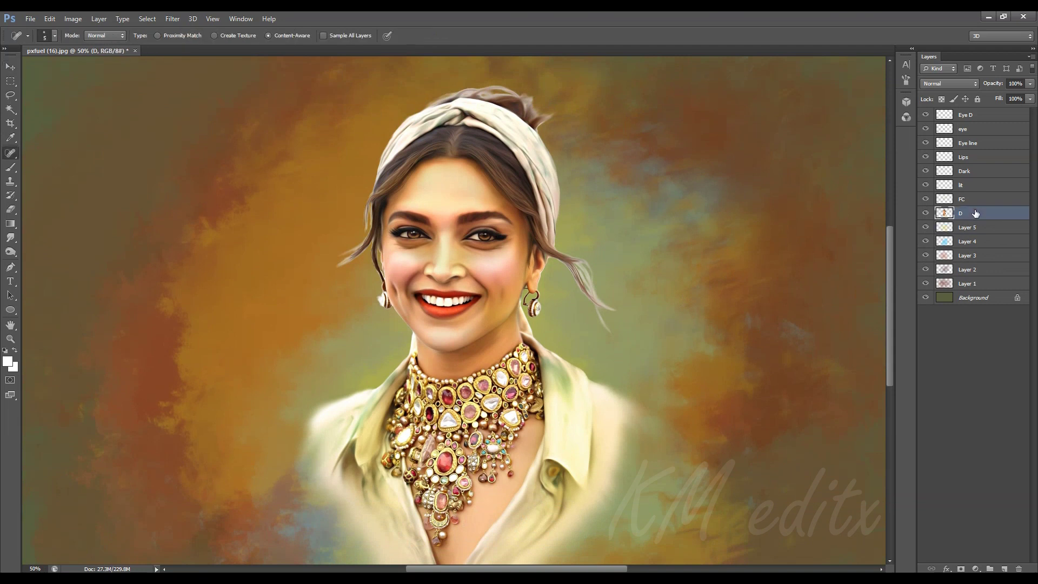
pyautogui.hotkey('ctrl', 'j')
pyautogui.hotkey('ctrl', '[')
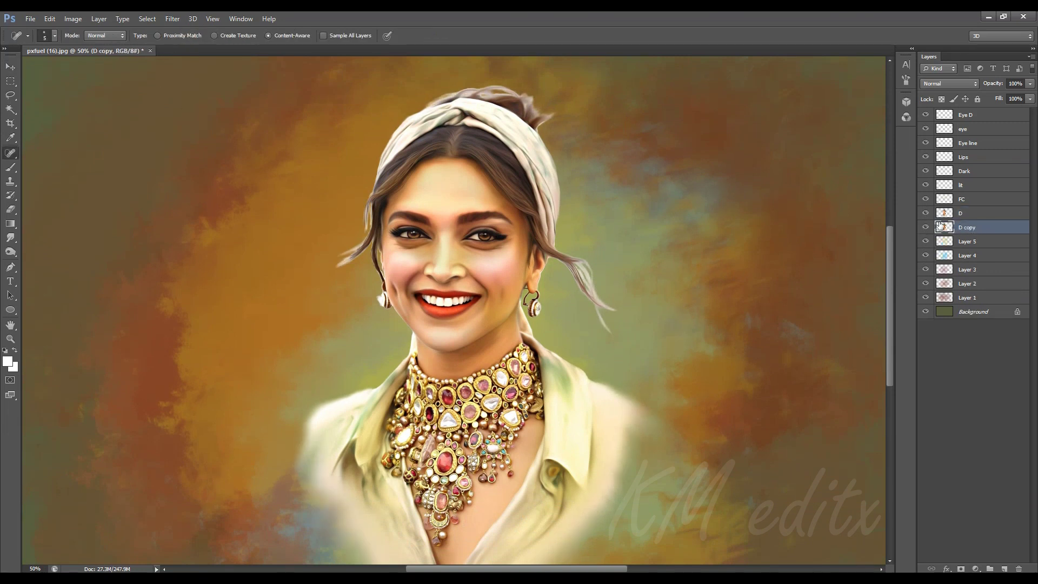
pyautogui.click(957, 213)
# Load the figure's outline as a selection and add a new top layer named 'C'.
pyautogui.click(981, 116)
pyautogui.hotkey('ctrl', 'shift', 'alt', 'n')
pyautogui.doubleClick(976, 114)
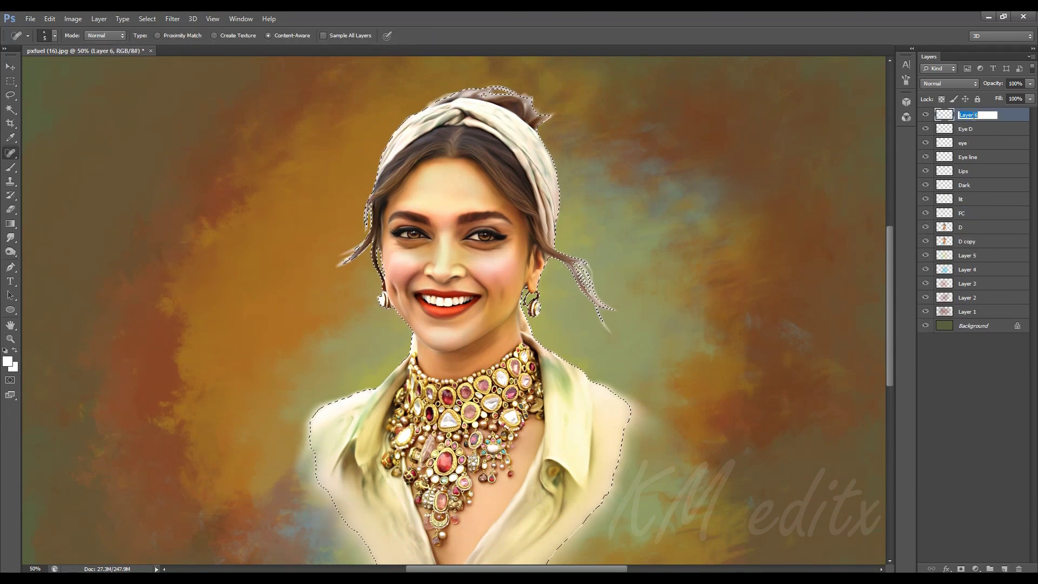
pyautogui.write('Ou')
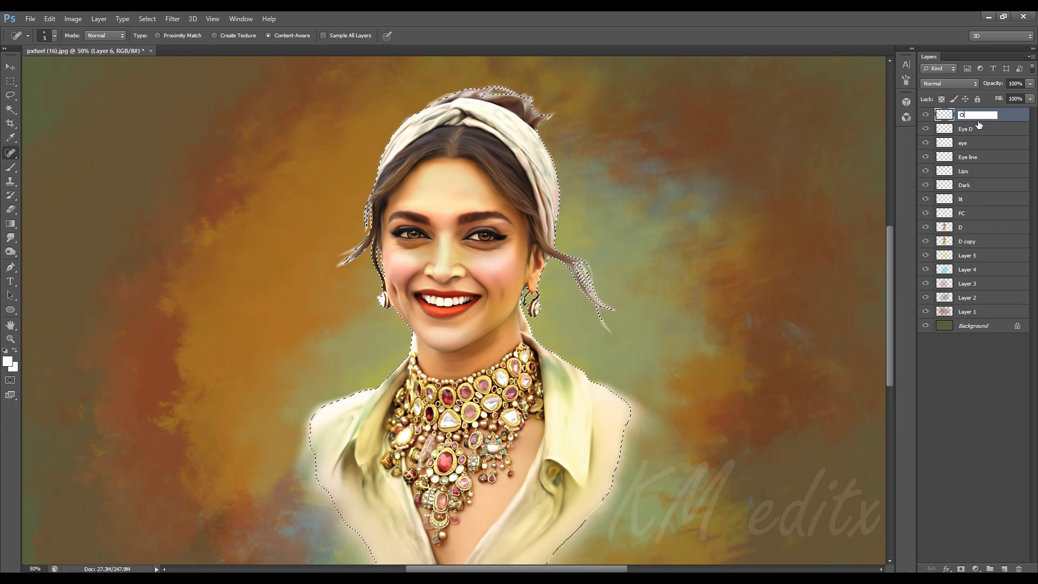
pyautogui.press('BackSpace')
pyautogui.press('Return')
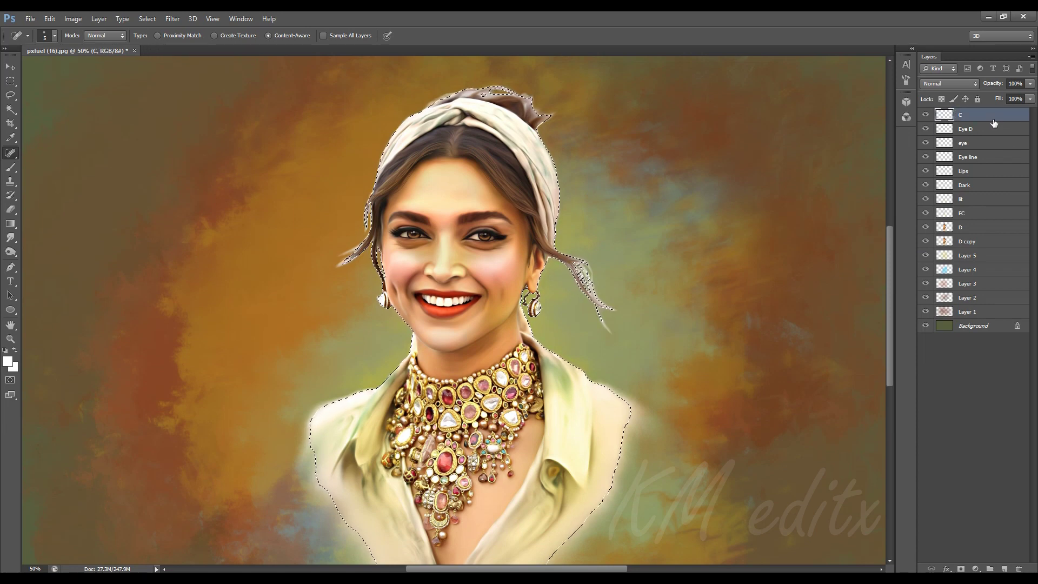
# Set the foreground colour to a bright yellow.
pyautogui.click(10, 364)
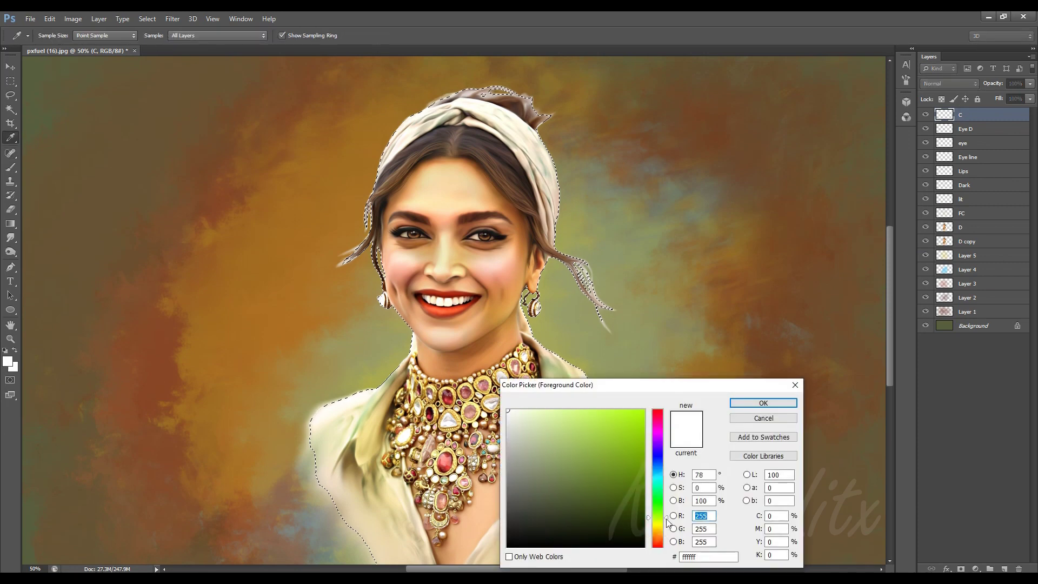
pyautogui.moveTo(657, 516); pyautogui.dragTo(658, 525)
pyautogui.moveTo(622, 431); pyautogui.dragTo(636, 420)
pyautogui.press('Return')
pyautogui.press('j')
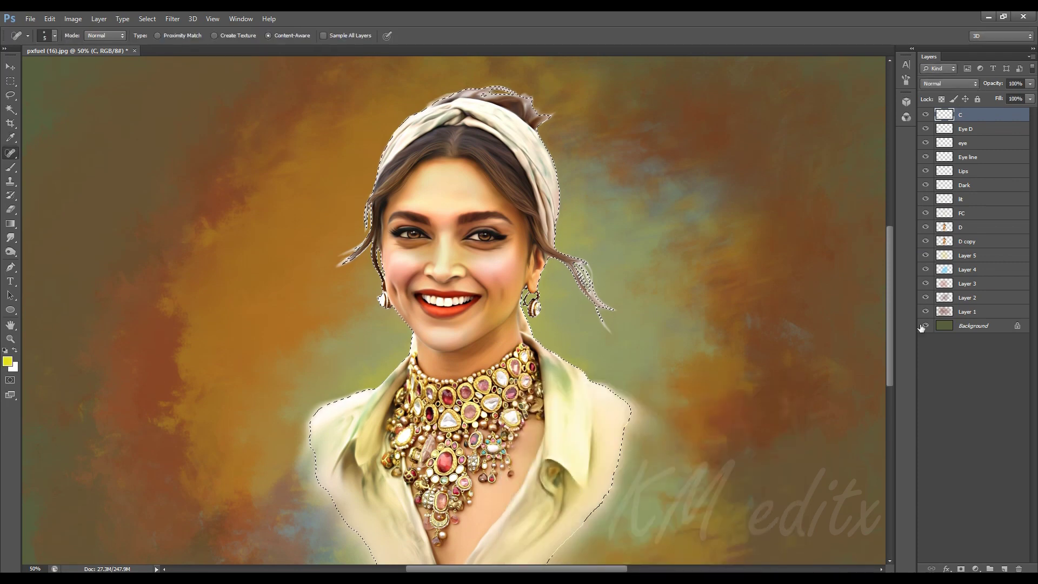
# Brush yellow over the headscarf and hair inside the selection, then deselect.
pyautogui.click(10, 166)
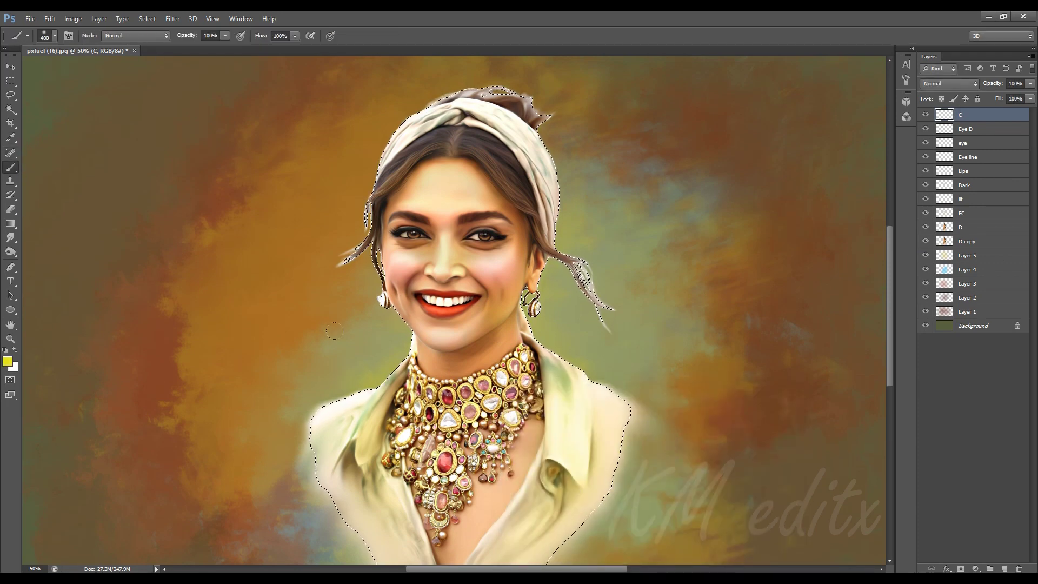
pyautogui.moveTo(335, 238); pyautogui.dragTo(411, 162)
pyautogui.hotkey('ctrl', 'z')
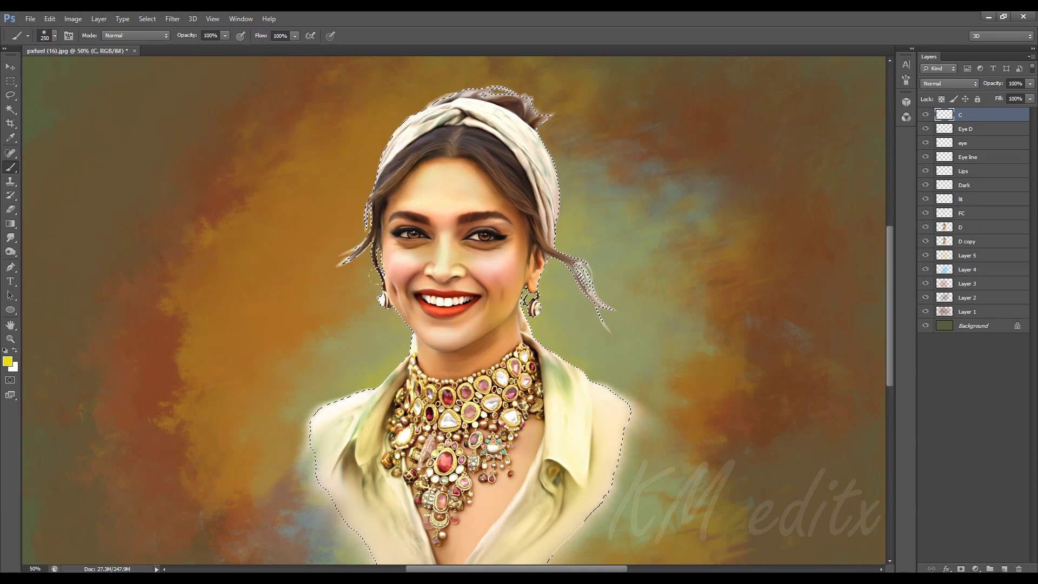
pyautogui.moveTo(342, 287)
pyautogui.mouseDown()
pyautogui.moveTo(375, 200)
pyautogui.moveTo(373, 259)
pyautogui.moveTo(487, 105)
pyautogui.moveTo(556, 200)
pyautogui.moveTo(537, 303)
pyautogui.moveTo(567, 373)
pyautogui.moveTo(605, 400)
pyautogui.moveTo(377, 369)
pyautogui.mouseUp()
pyautogui.hotkey('ctrl', 'd')
# Blend layer C as Soft Light at 92% opacity.
pyautogui.click(949, 84)
pyautogui.click(926, 354)
pyautogui.click(949, 84)
pyautogui.click(930, 233)
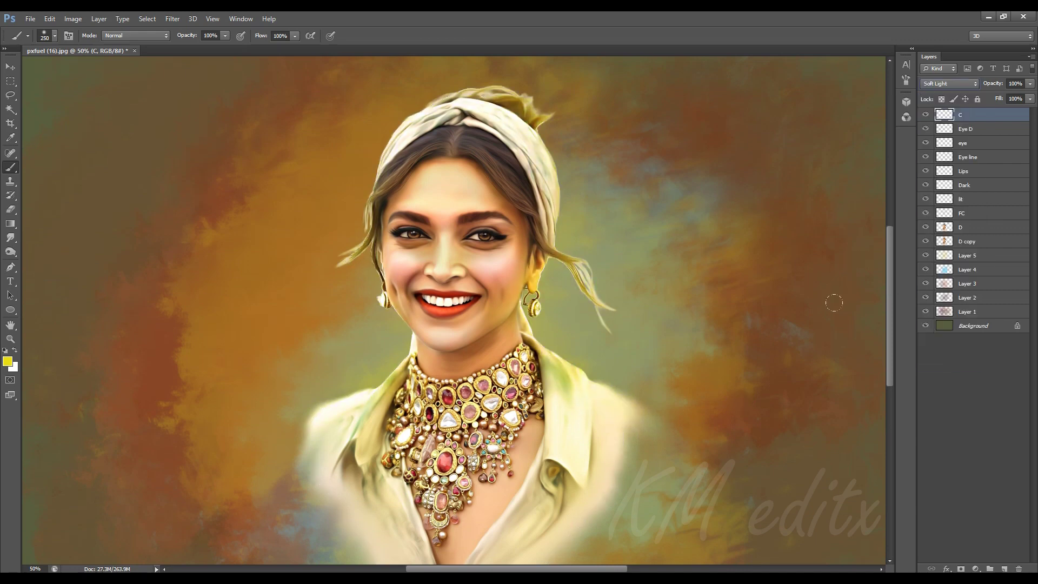
pyautogui.click(1029, 83)
pyautogui.moveTo(1030, 96); pyautogui.dragTo(1003, 98)
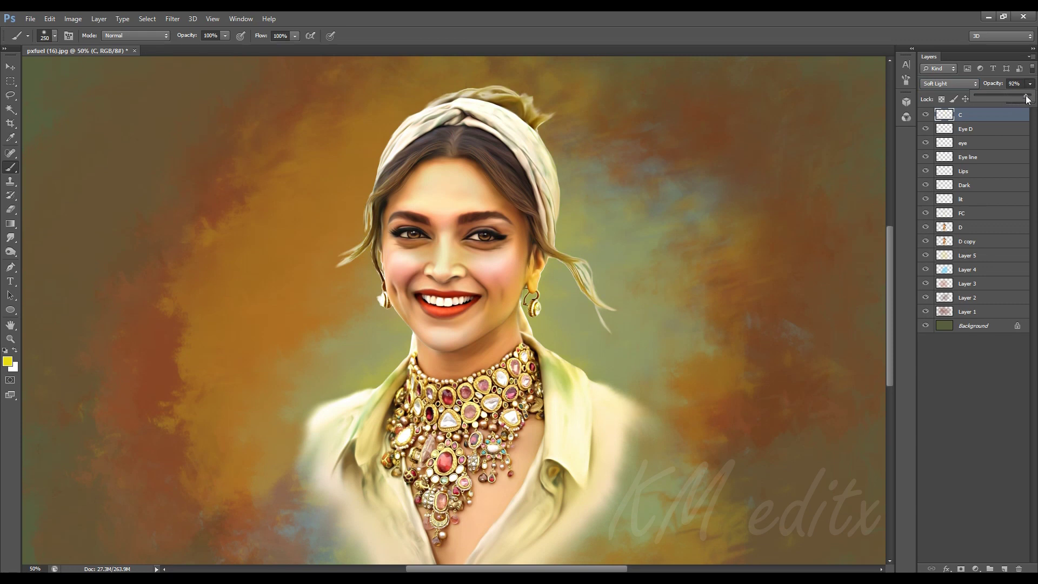
pyautogui.press('e')
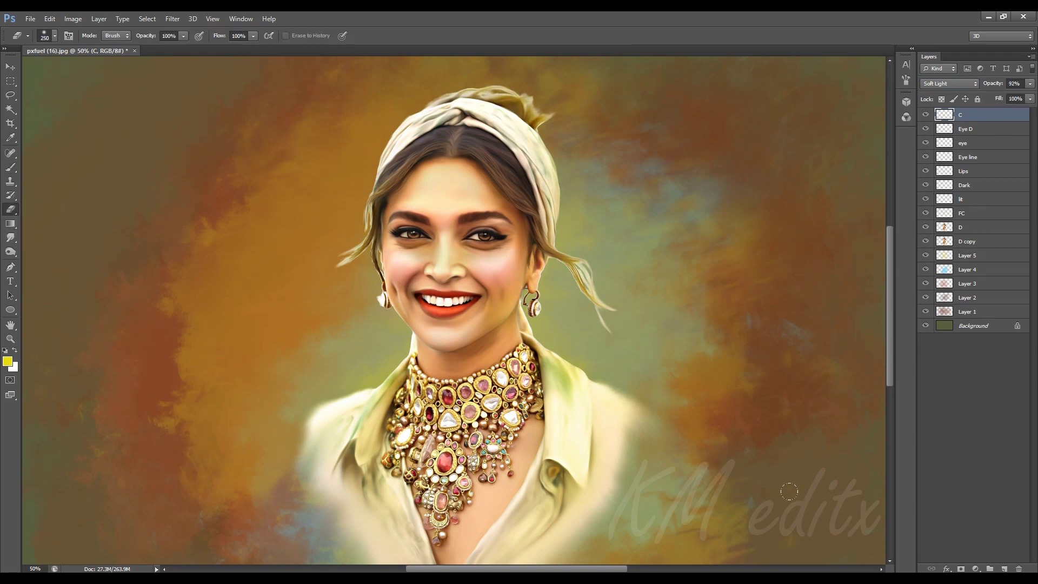
pyautogui.click(968, 241)
# Apply a horizontal Motion Blur (angle 0, distance 101) to D copy.
pyautogui.press('v')
pyautogui.click(172, 18)
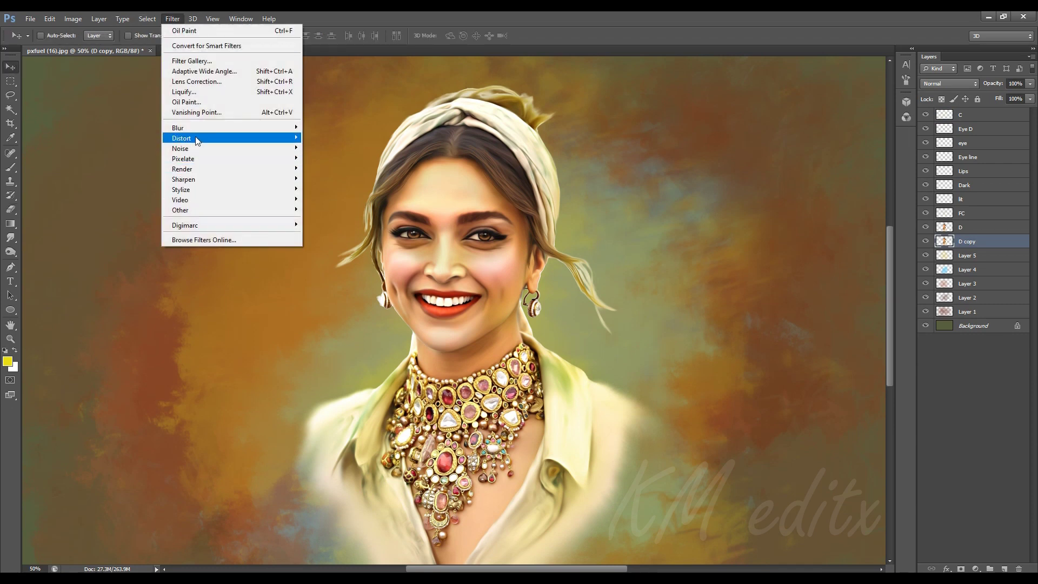
pyautogui.moveTo(230, 128)
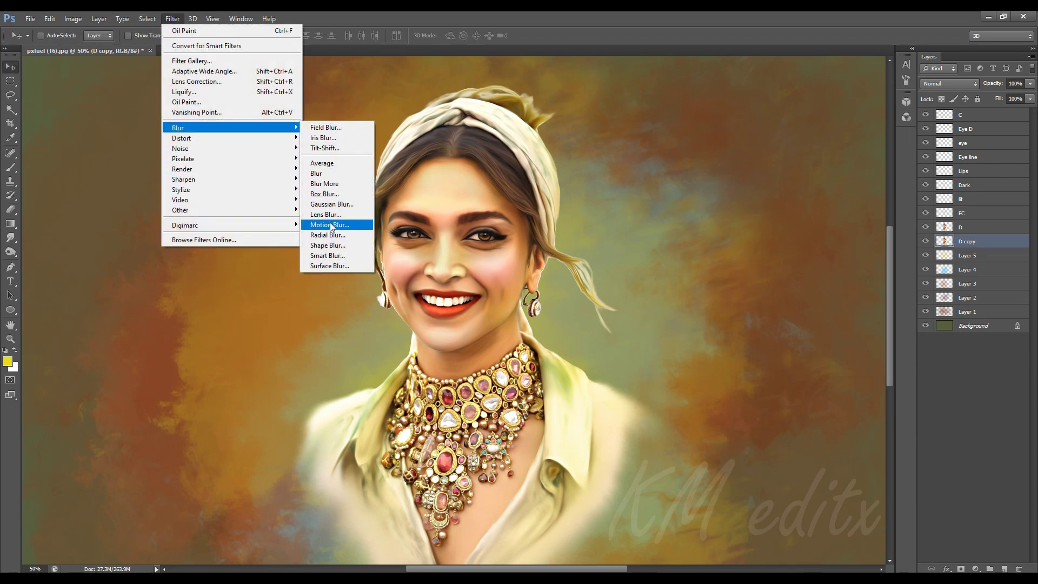
pyautogui.click(337, 198)
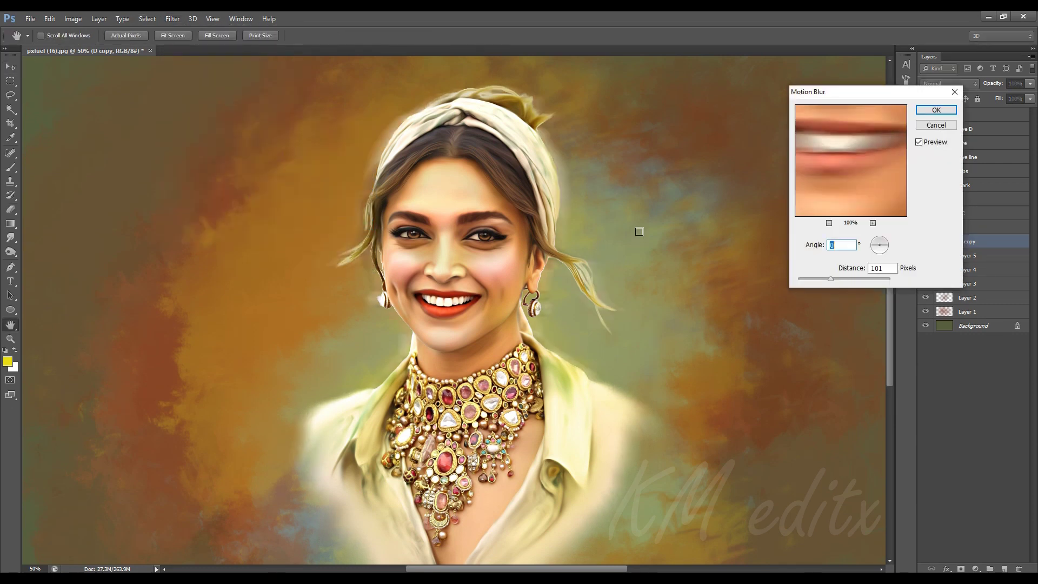
pyautogui.click(832, 279)
pyautogui.click(935, 110)
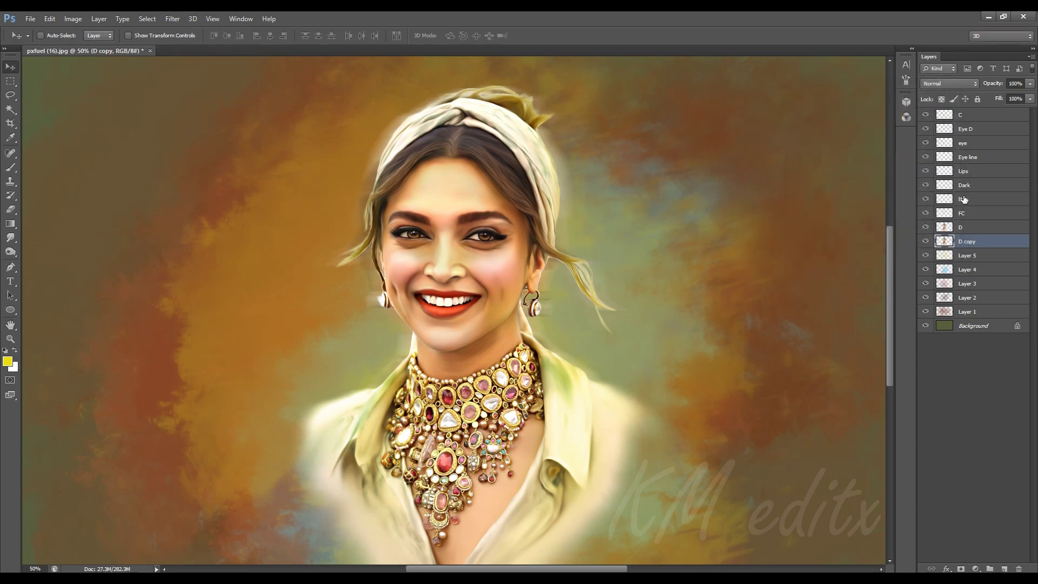
pyautogui.hotkey('ctrl', '0')
# Brighten the midtones with Levels, then select layer D and add a new empty layer.
pyautogui.hotkey('ctrl', 'l')
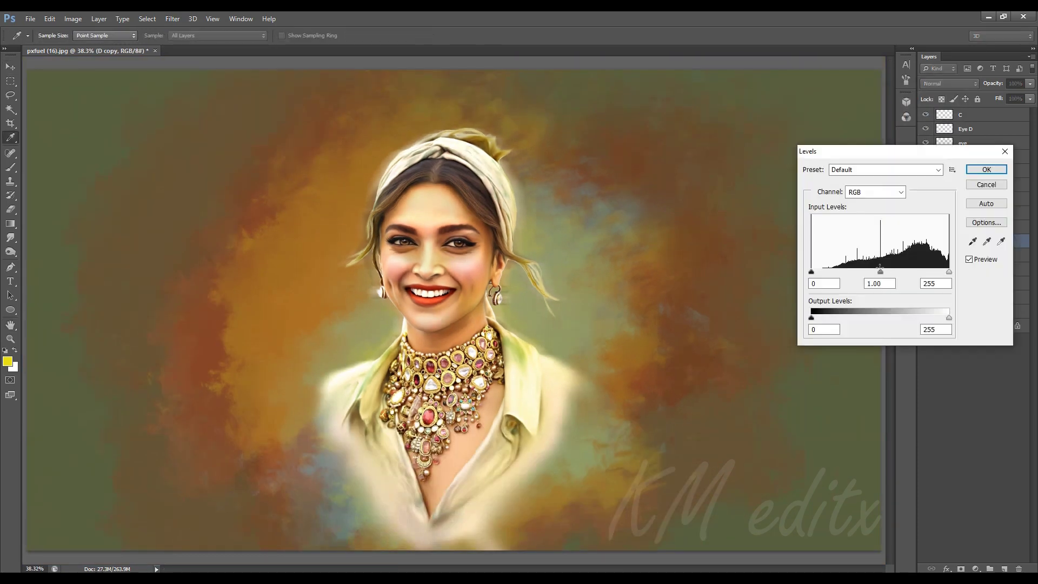
pyautogui.moveTo(879, 271); pyautogui.dragTo(855, 271)
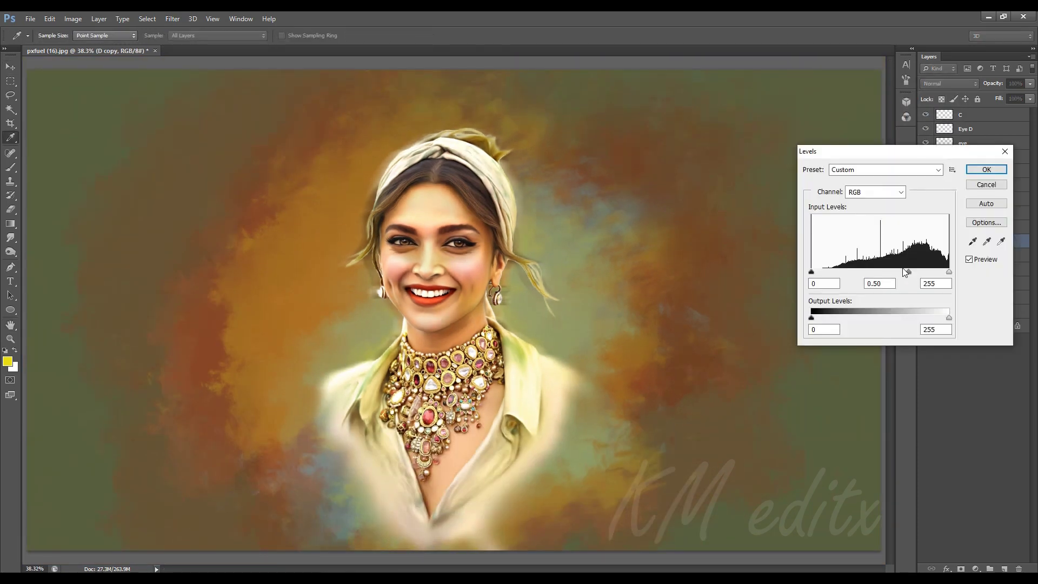
pyautogui.click(980, 169)
pyautogui.click(962, 116)
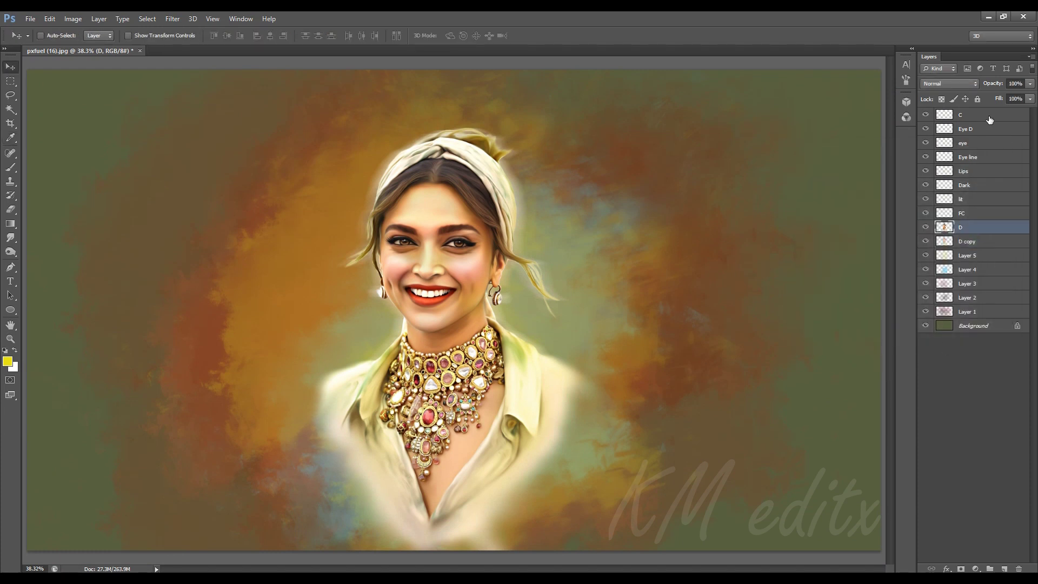
pyautogui.hotkey('ctrl', 'shift', 'alt', 'n')
pyautogui.write('Outer')
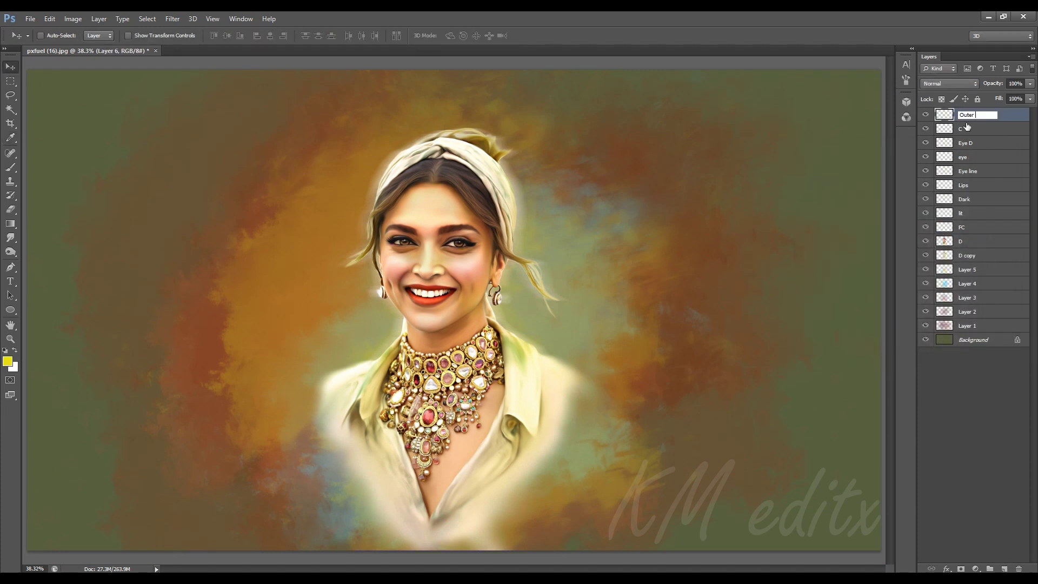
# Name the new layer Outer C and undo a yellow stroke mistakenly painted on layer C.
pyautogui.write('C')
pyautogui.click(966, 129)
pyautogui.press('b')
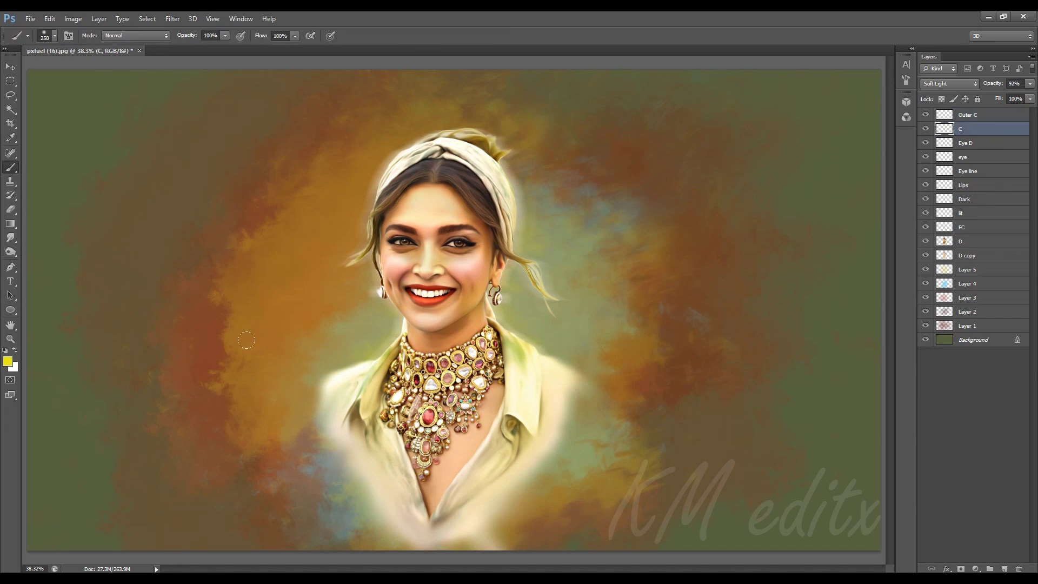
pyautogui.press(']')
pyautogui.press(']')
pyautogui.press(']')
pyautogui.moveTo(262, 330); pyautogui.dragTo(594, 351)
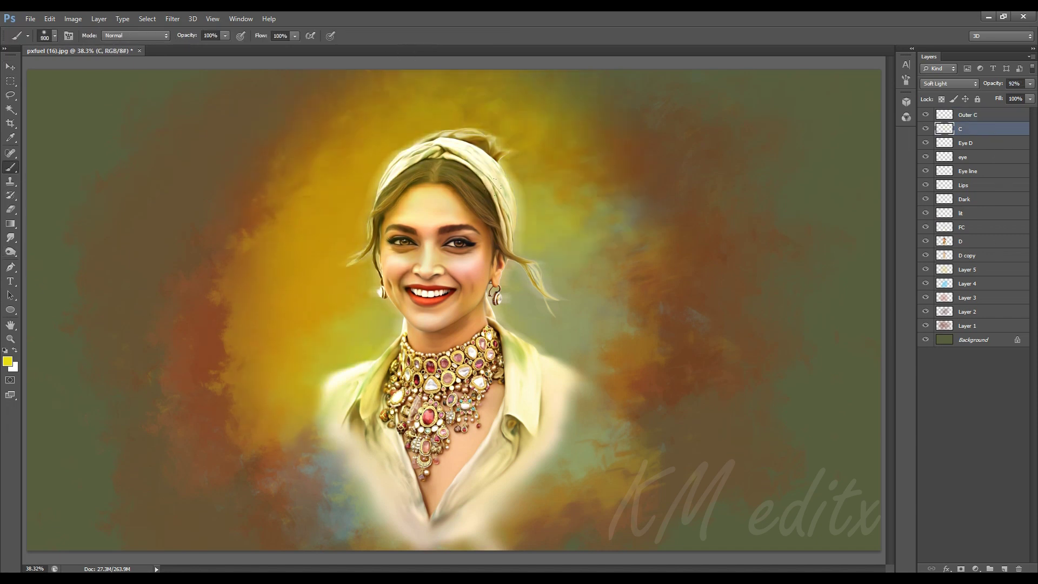
pyautogui.click(949, 83)
pyautogui.press('Escape')
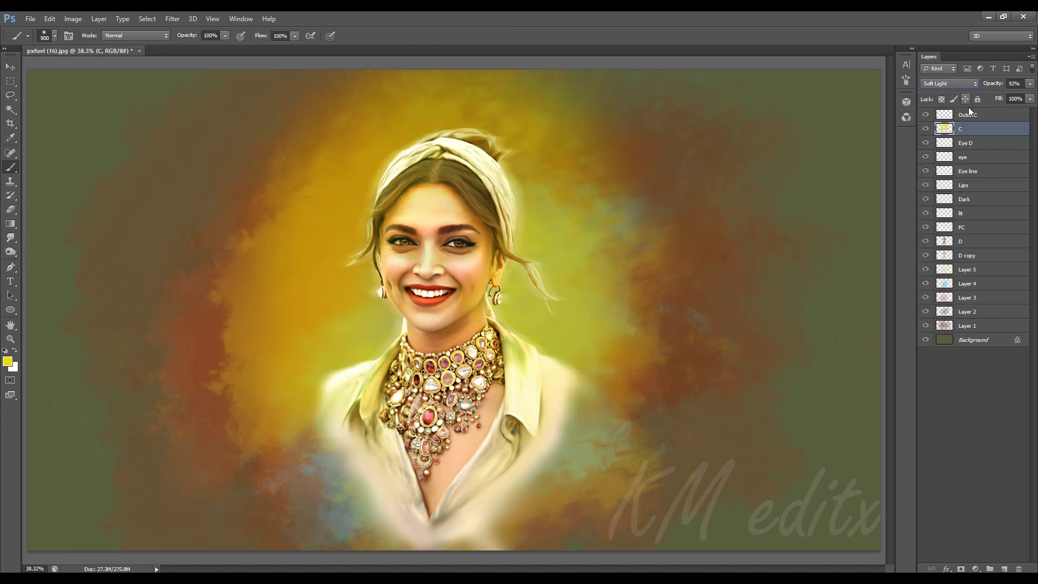
pyautogui.hotkey('ctrl', 'z')
# Paint a large soft yellow glow around the head on Outer C, set to Soft Light at 18% opacity.
pyautogui.click(988, 120)
pyautogui.moveTo(238, 328); pyautogui.dragTo(546, 329)
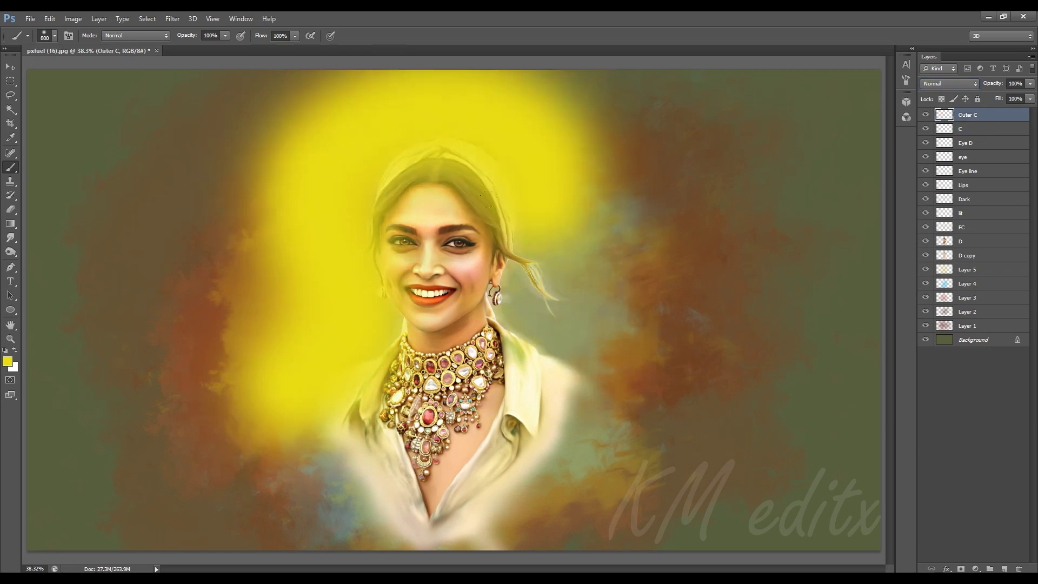
pyautogui.click(949, 84)
pyautogui.click(933, 242)
pyautogui.moveTo(1029, 83); pyautogui.dragTo(987, 97)
pyautogui.click(950, 83)
pyautogui.click(929, 233)
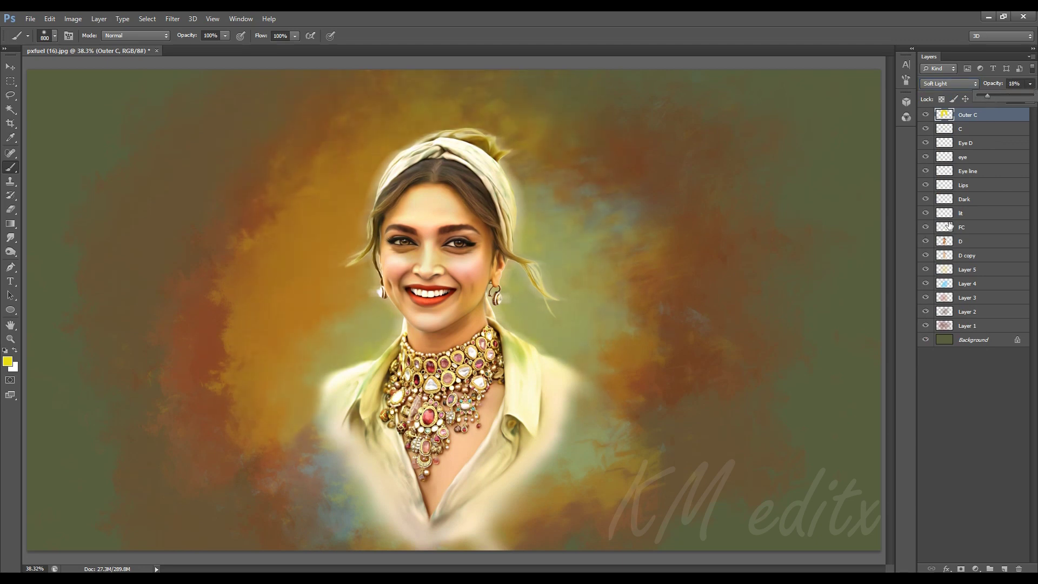
pyautogui.keyDown('ctrl'); pyautogui.click(944, 227); pyautogui.keyUp('ctrl')
# Clear the selection and make the Background layer active.
pyautogui.press('v')
pyautogui.hotkey('ctrl', 'd')
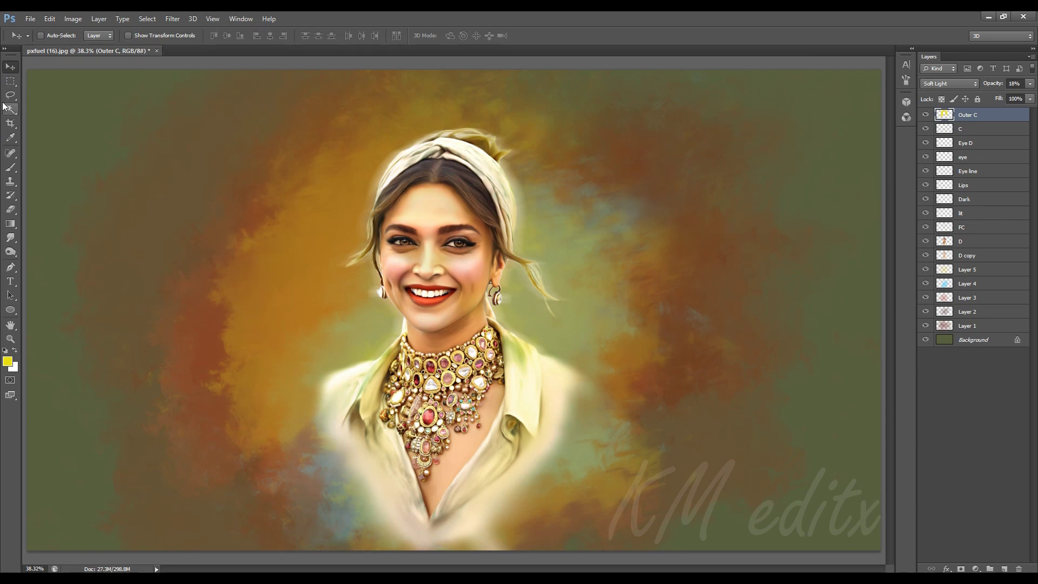
pyautogui.click(980, 340)
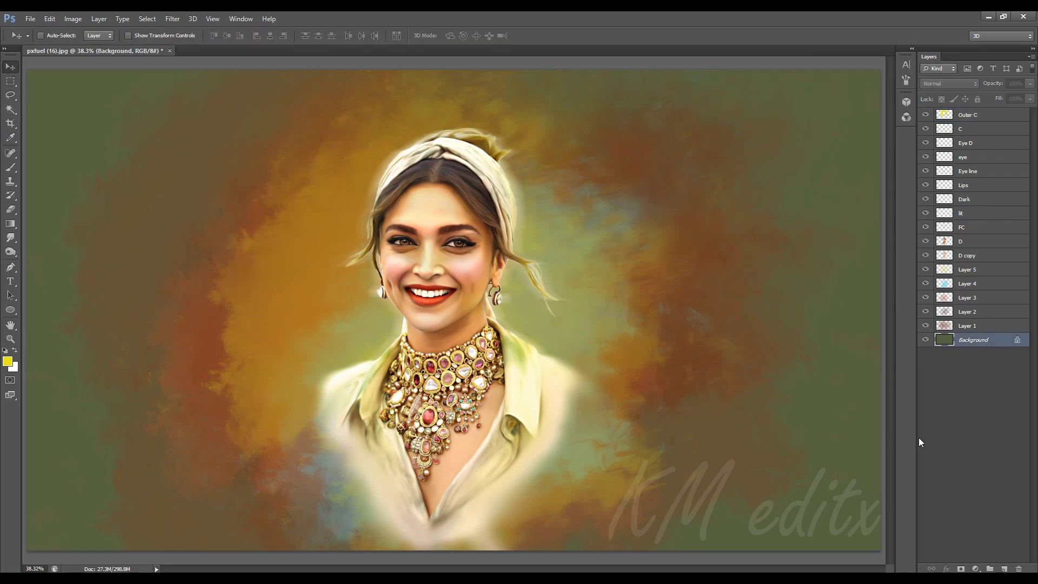